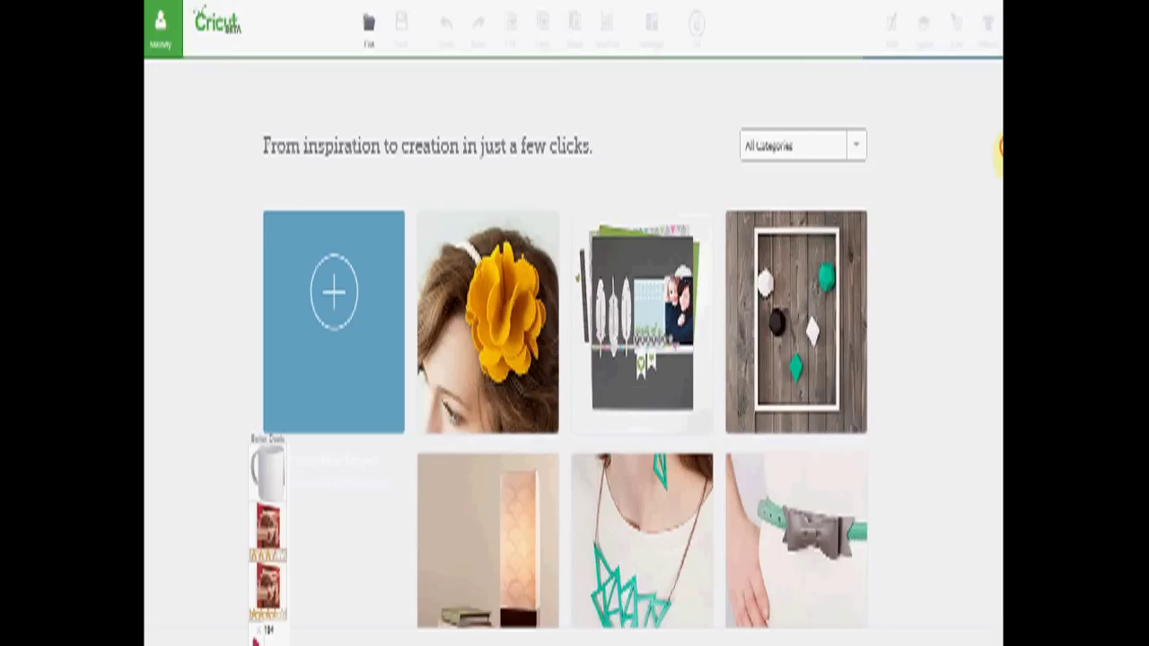
# Scroll the project gallery down to the rows with the clock and the robot duct tape wallet.
pyautogui.moveTo(999, 146); pyautogui.dragTo(999, 507)
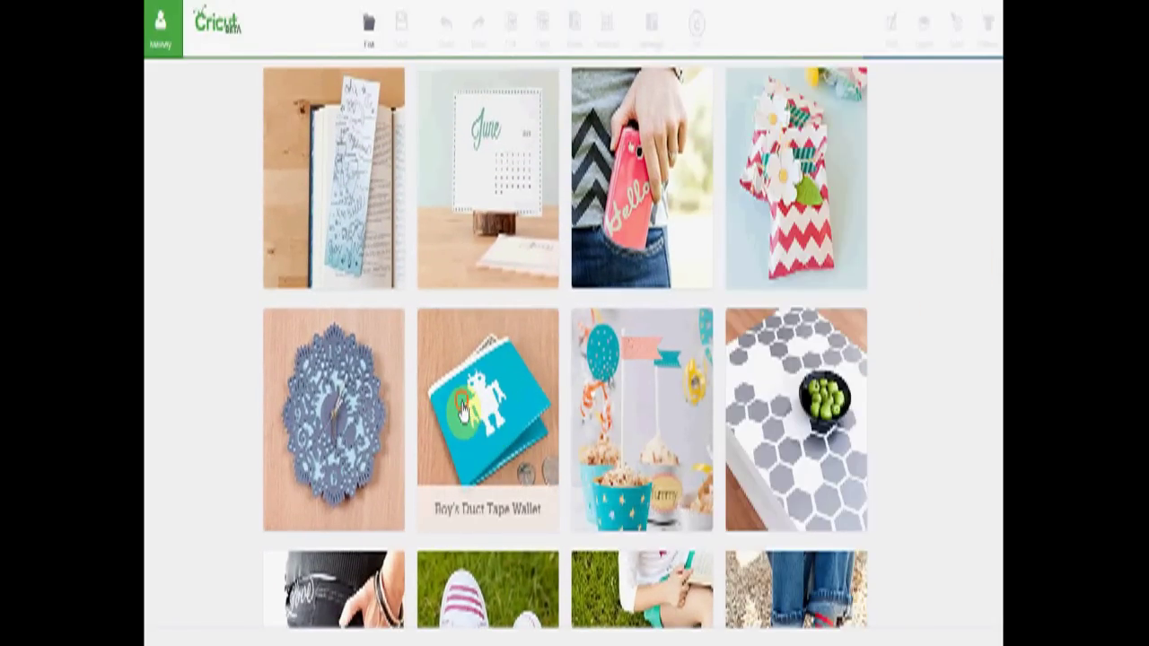
# Open the Boy's Duct Tape Wallet project, flip through its photos and read the details.
pyautogui.click(487, 404)
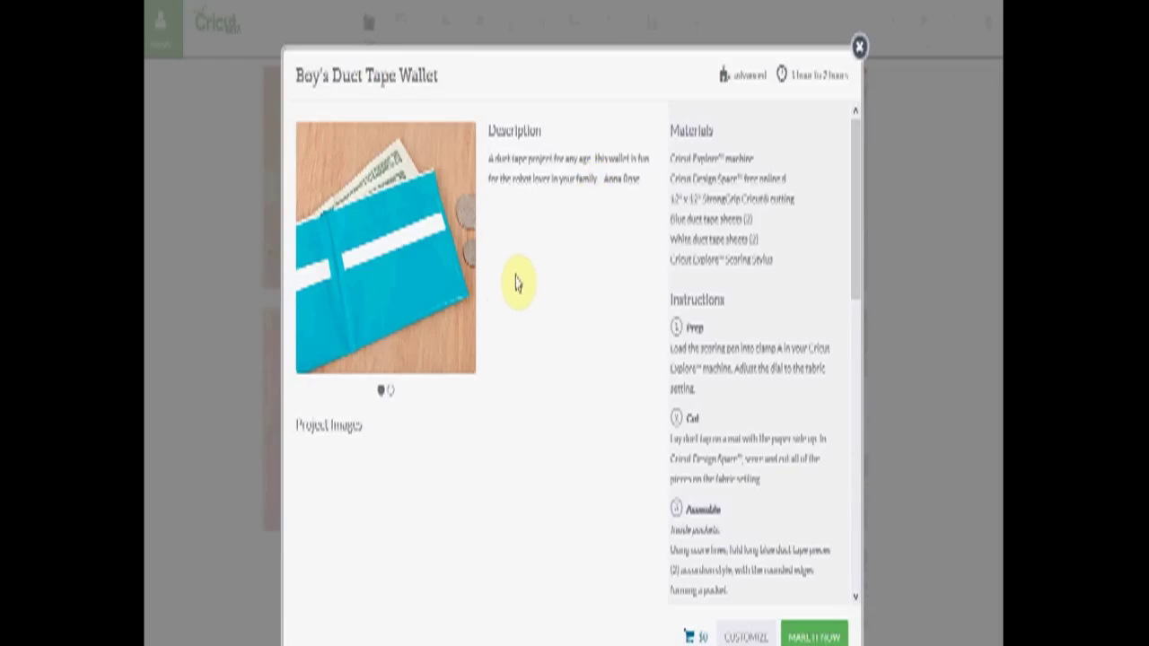
pyautogui.click(390, 391)
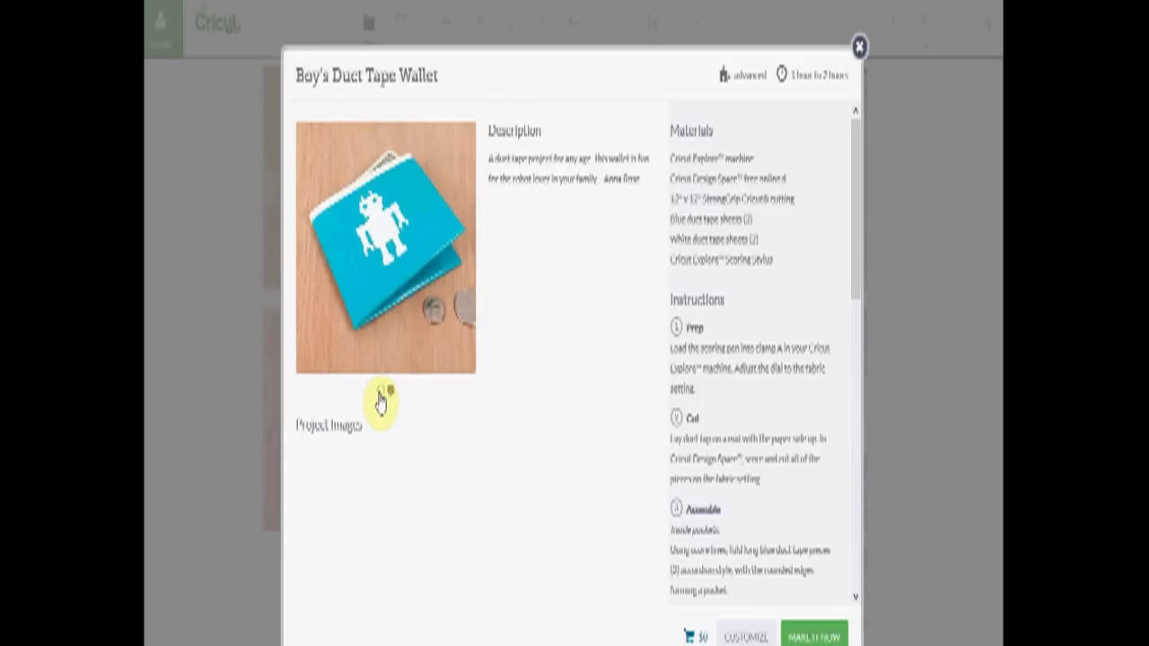
pyautogui.click(380, 391)
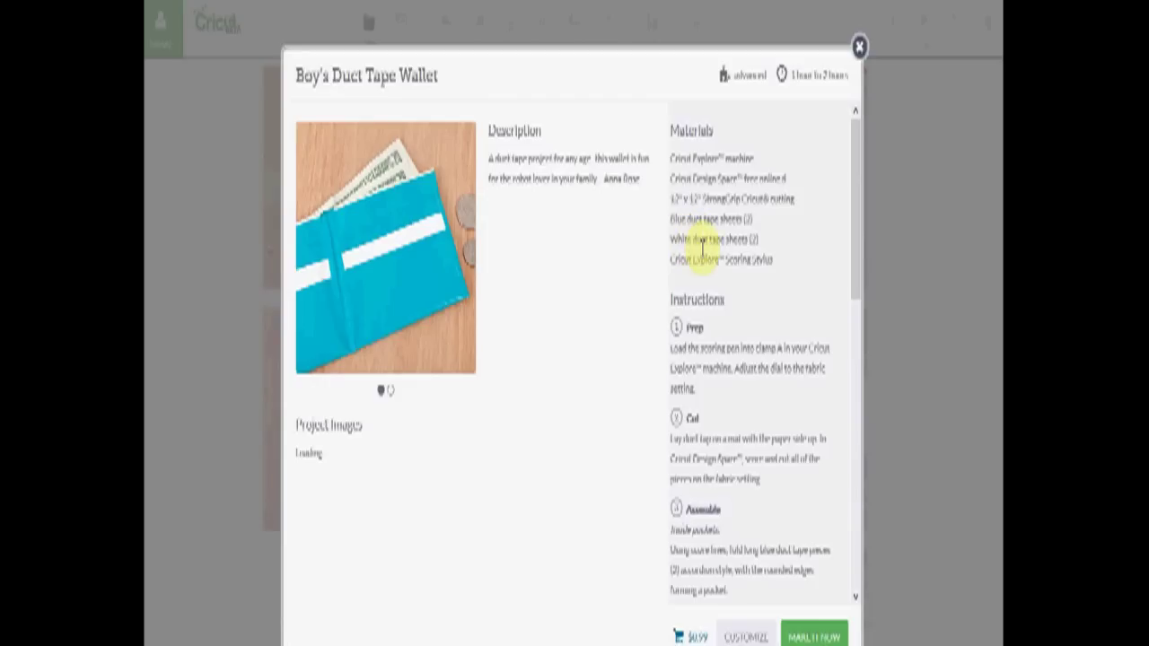
pyautogui.scroll(-3, 862, 225)
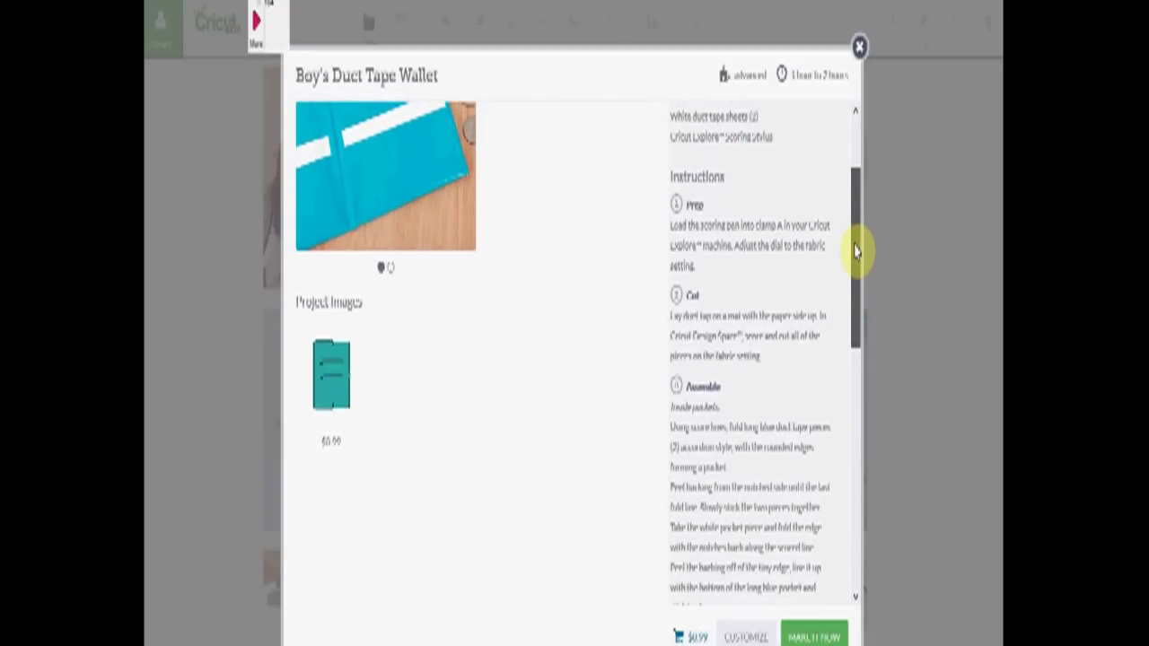
pyautogui.moveTo(862, 225); pyautogui.dragTo(852, 146)
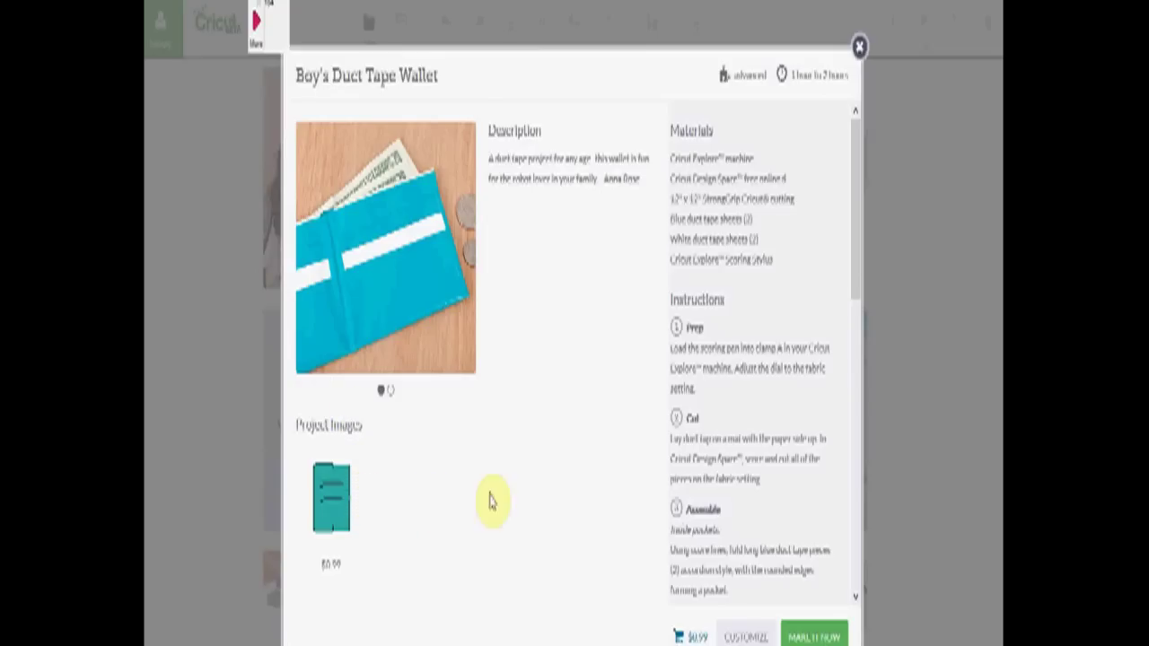
pyautogui.moveTo(864, 275)
pyautogui.mouseDown()
pyautogui.moveTo(872, 505)
pyautogui.moveTo(868, 265)
pyautogui.mouseUp()
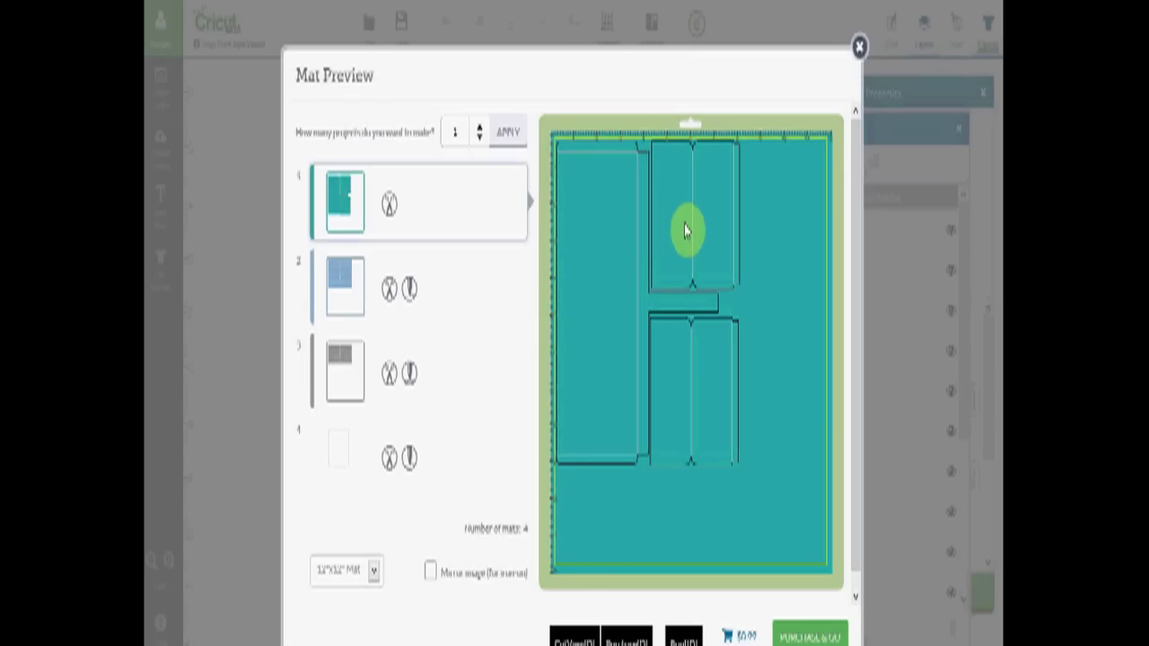
# Nudge the wallet pieces on mat 1, review the blue, grey and white mats, then print.
pyautogui.moveTo(687, 226); pyautogui.dragTo(694, 226)
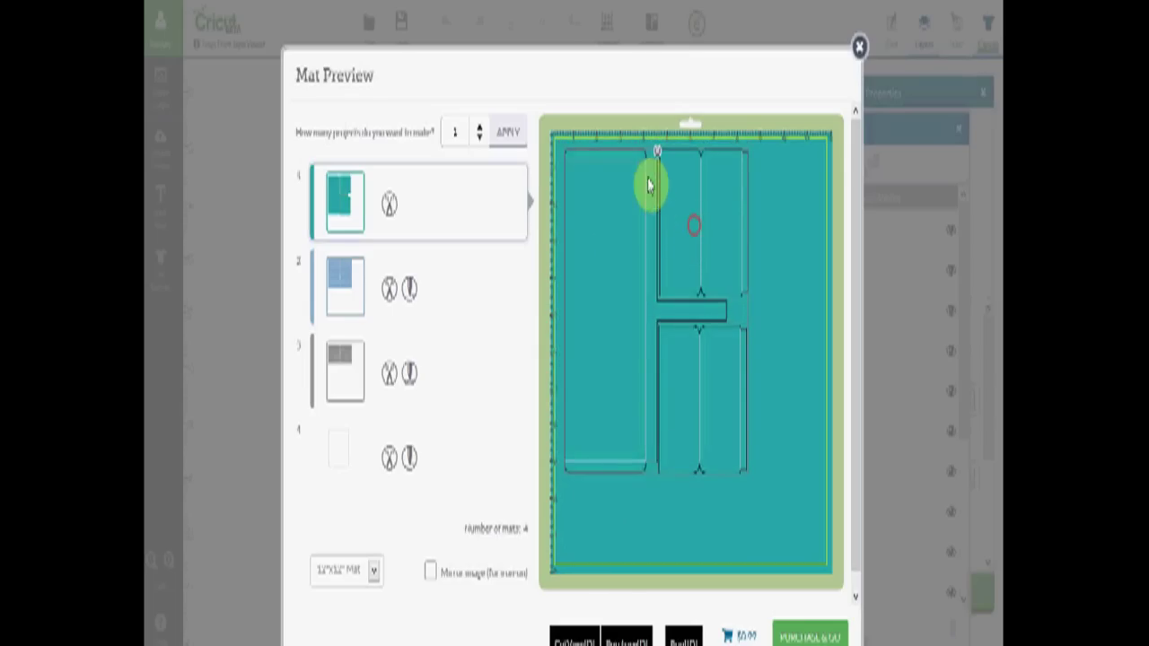
pyautogui.click(687, 226)
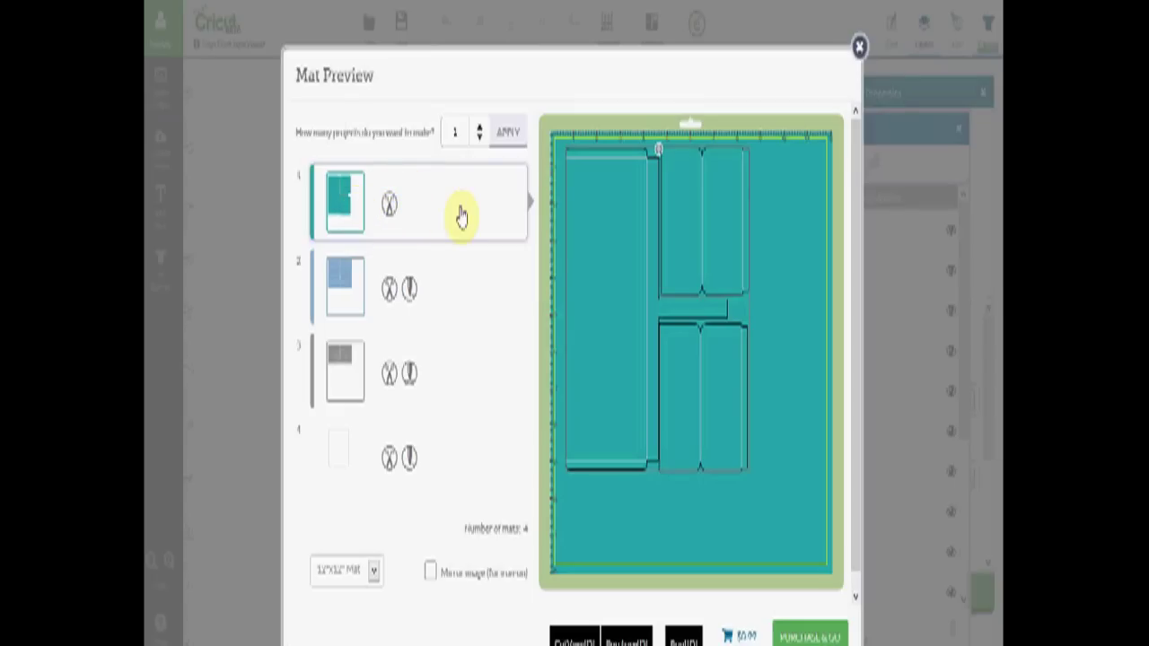
pyautogui.click(437, 285)
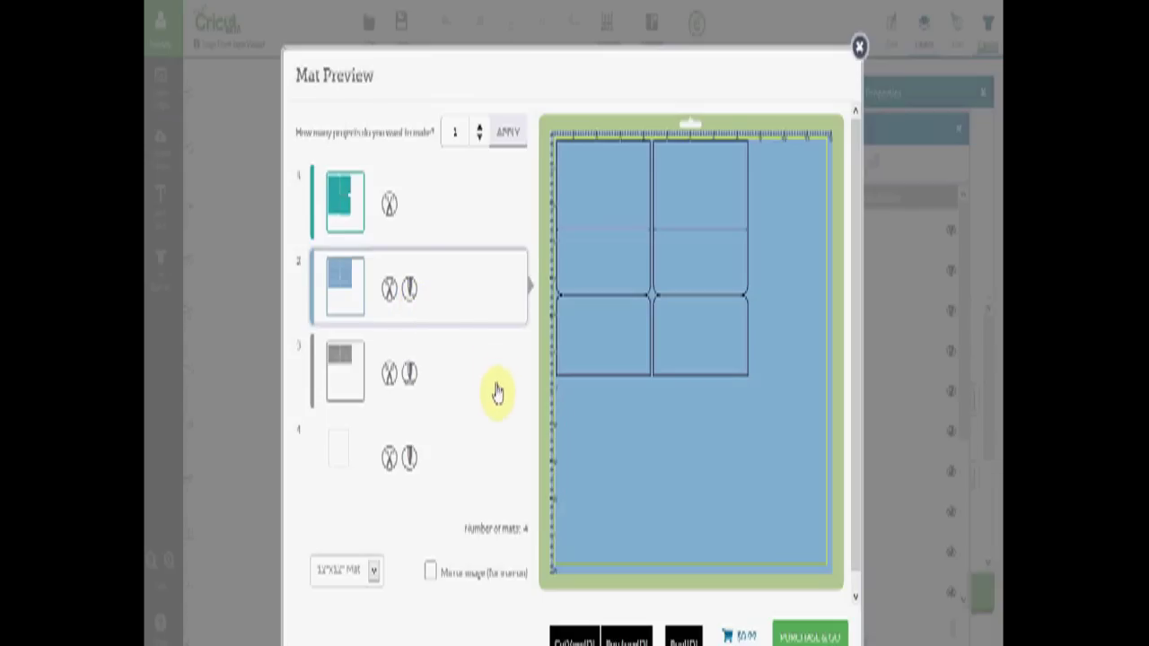
pyautogui.click(441, 380)
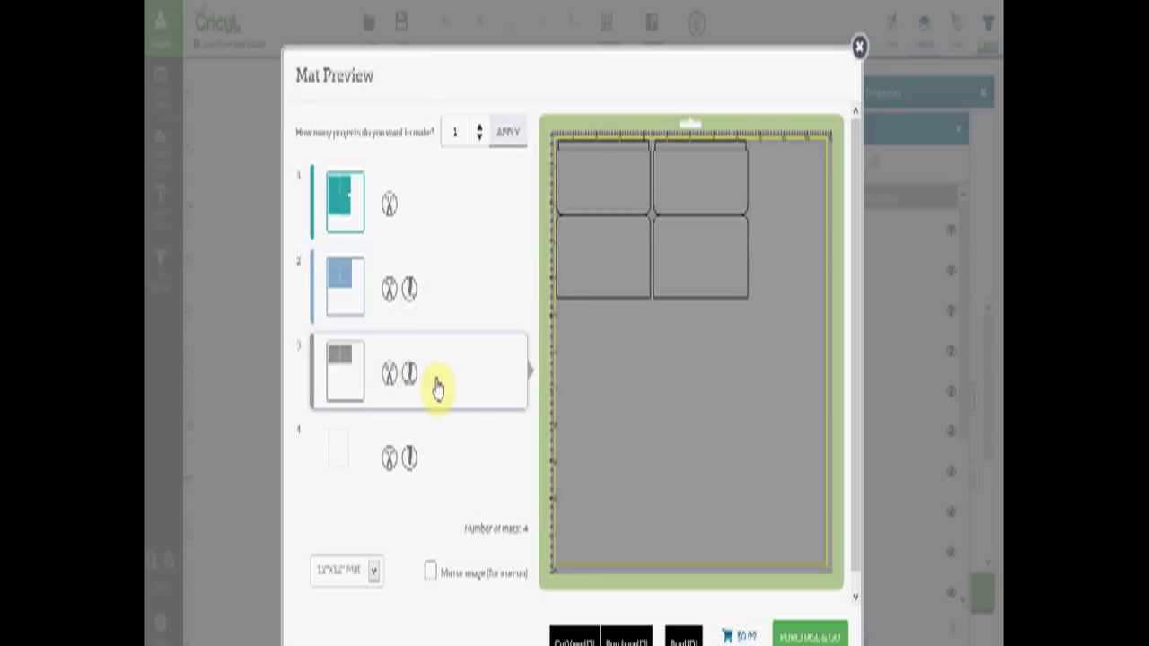
pyautogui.click(422, 470)
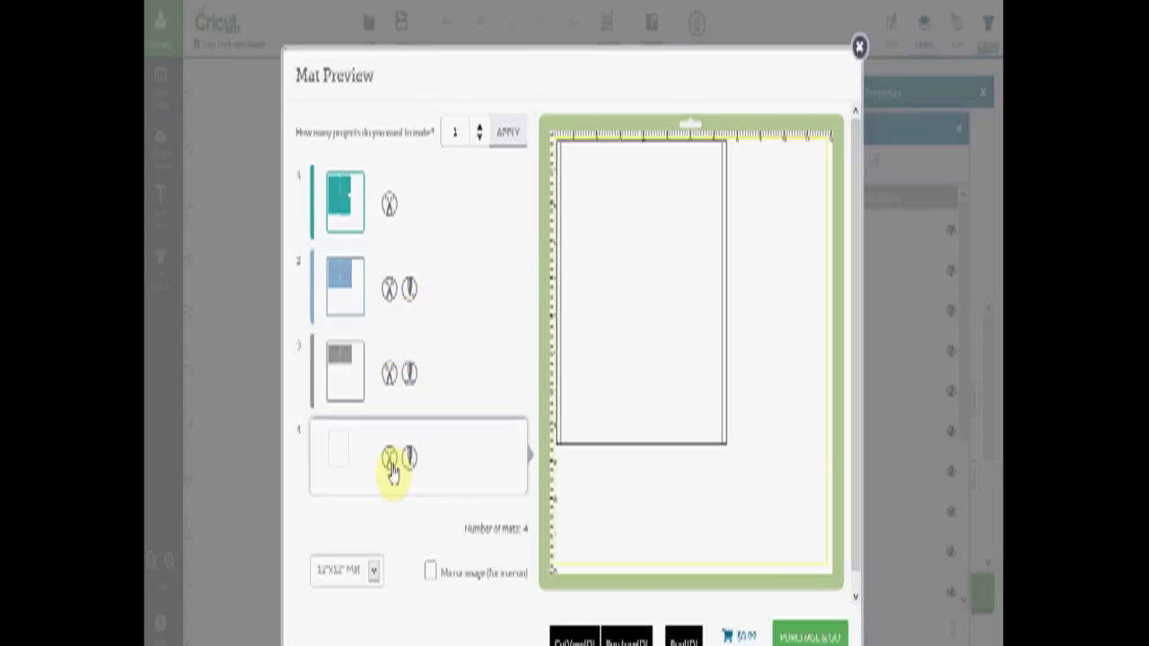
pyautogui.click(429, 574)
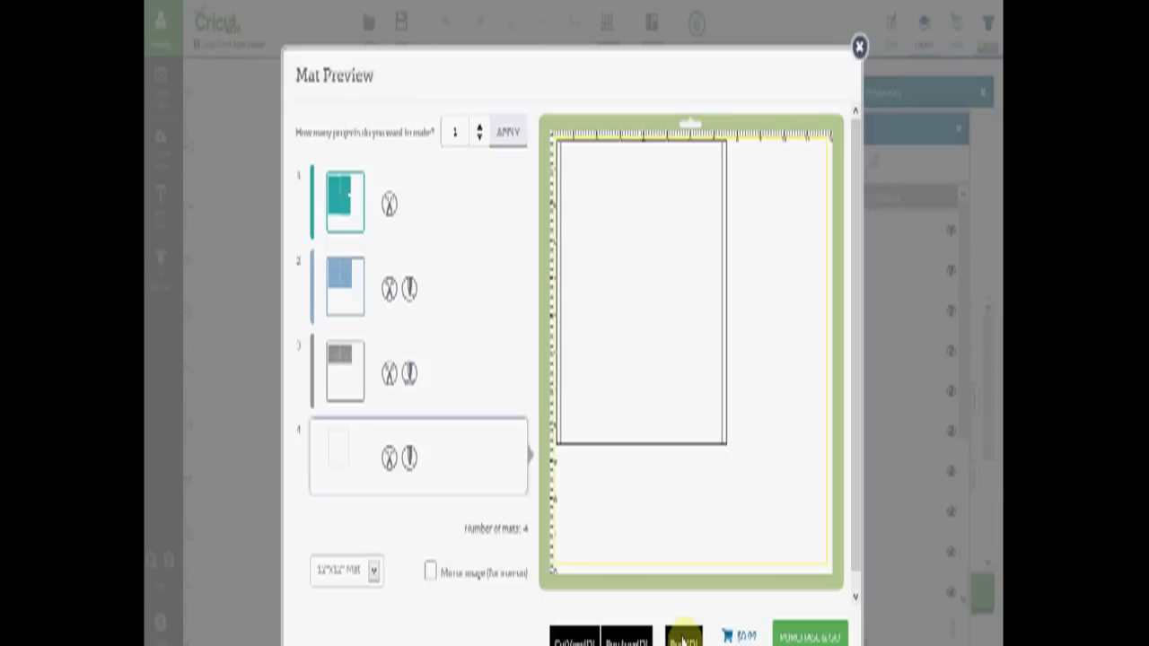
pyautogui.click(684, 636)
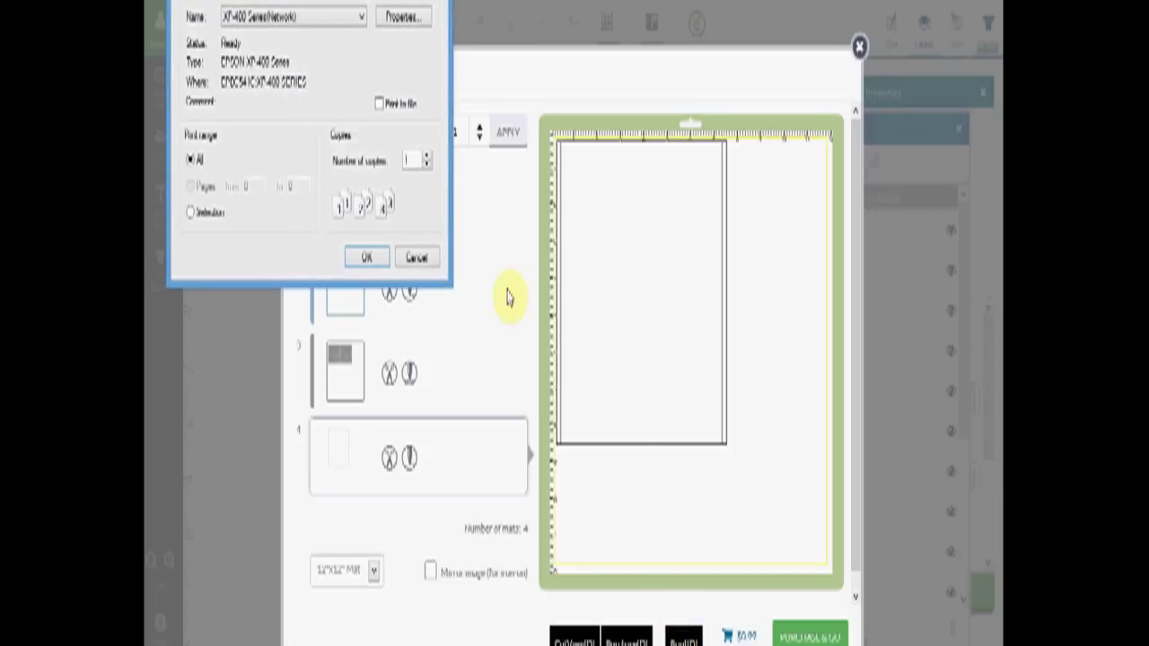
# Confirm printing mat 4's layout on the Epson XP-400 printer.
pyautogui.click(368, 259)
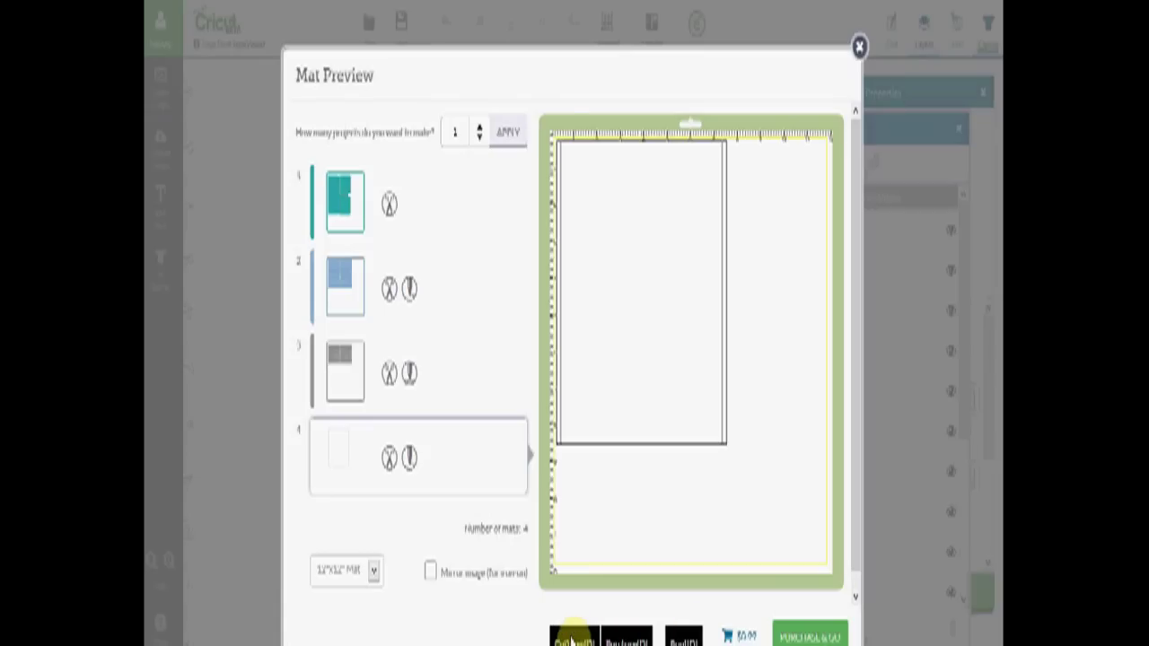
pyautogui.click(795, 635)
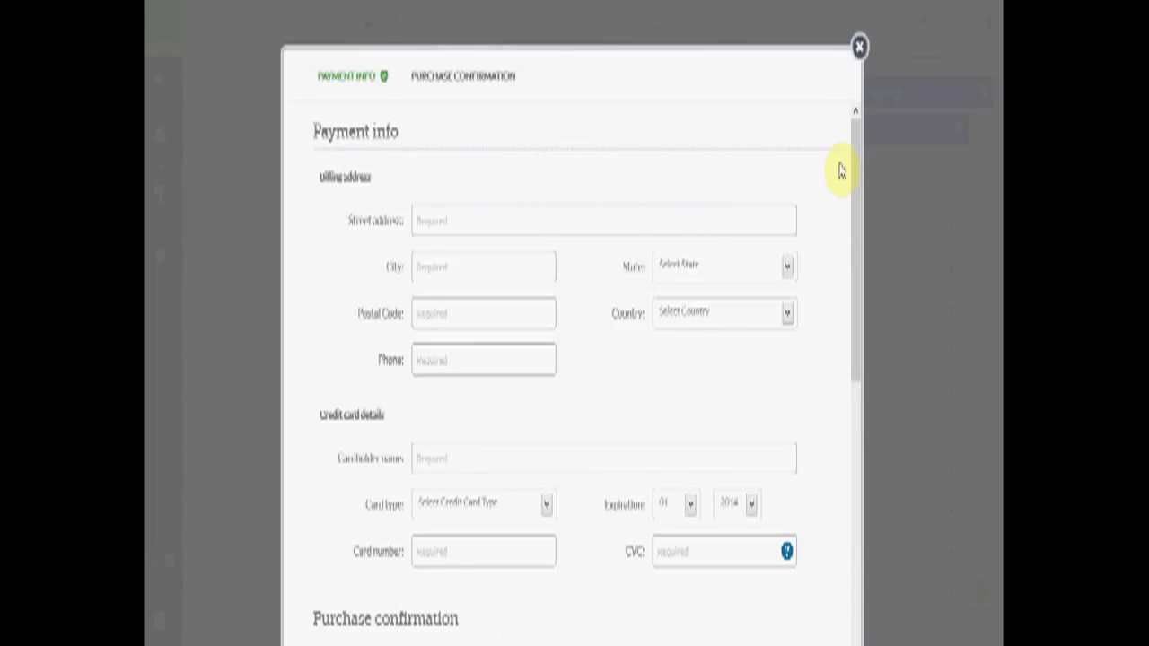
pyautogui.moveTo(857, 148); pyautogui.dragTo(859, 436)
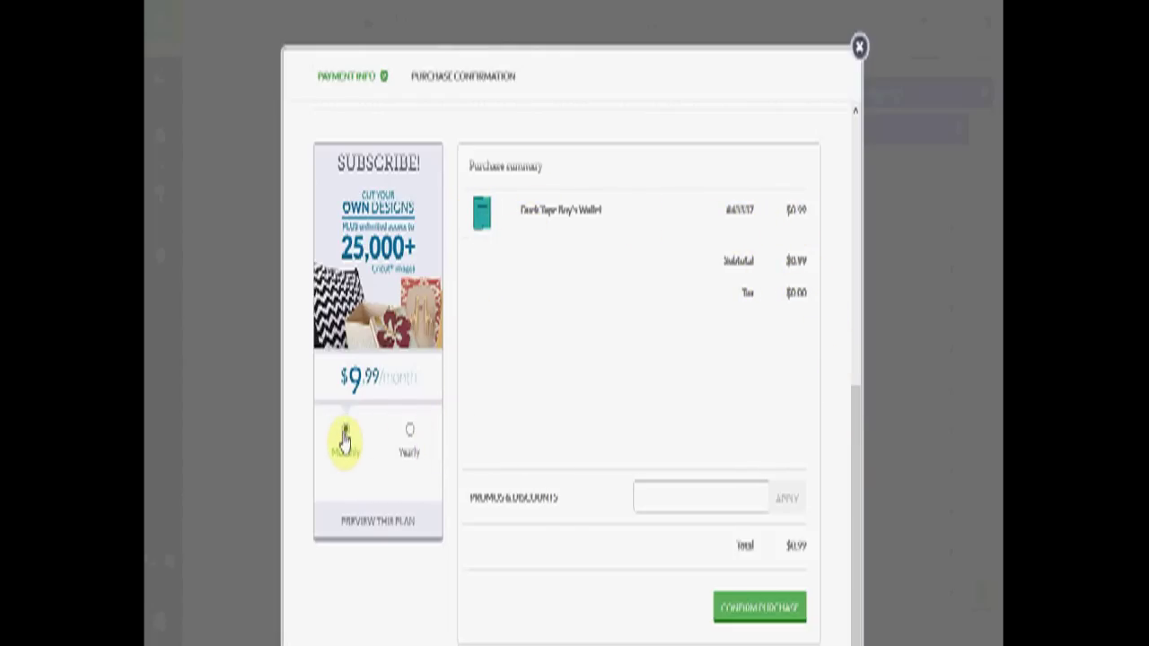
pyautogui.click(412, 437)
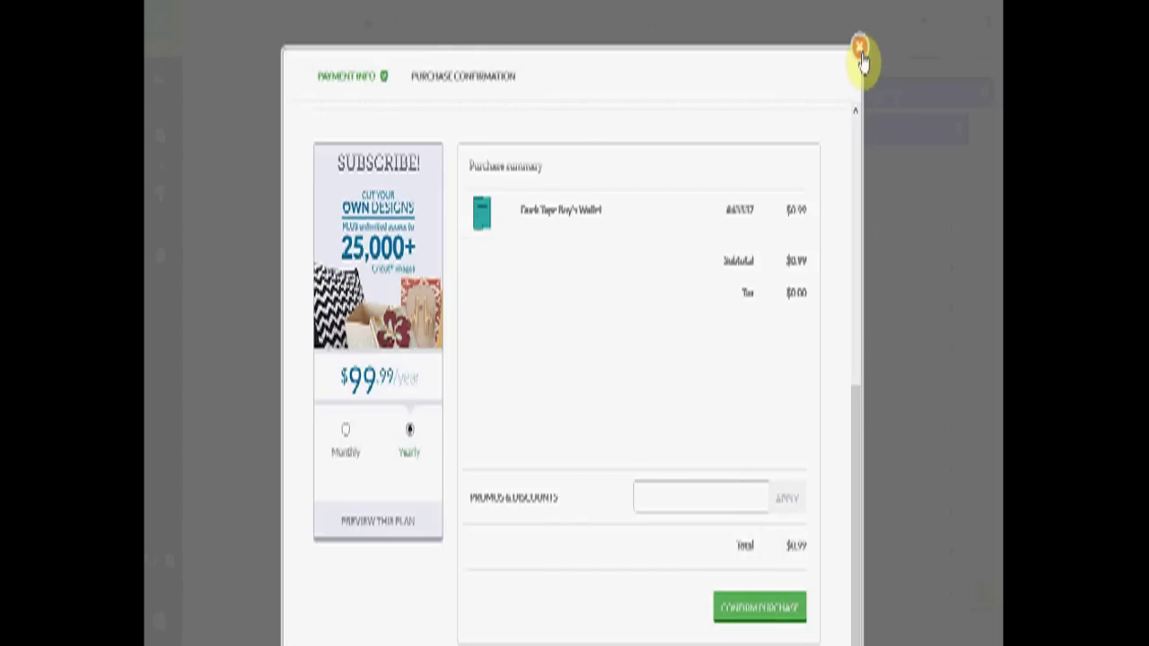
pyautogui.click(859, 49)
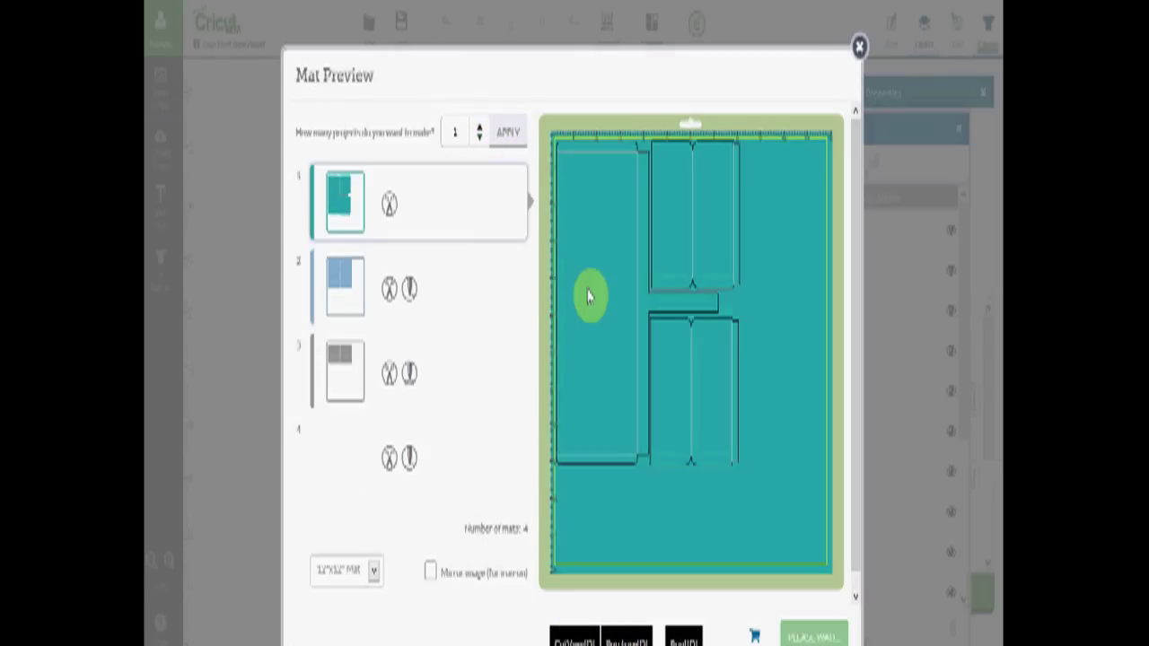
pyautogui.click(859, 47)
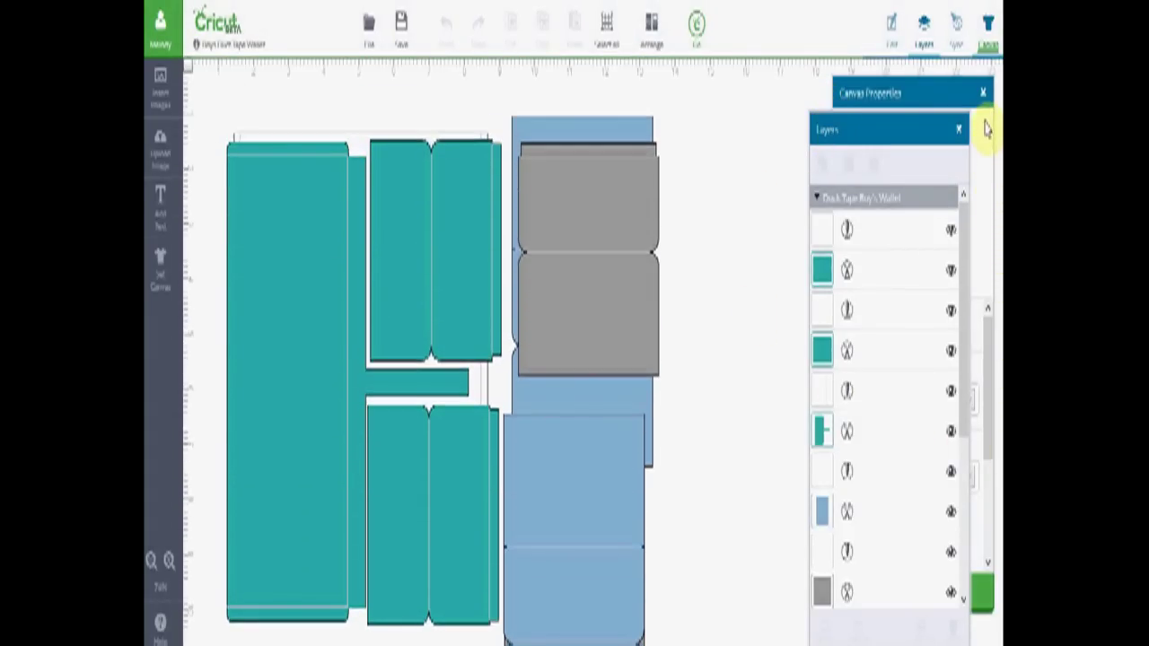
# Move the teal wallet pieces up and slide the grey piece right of the blue pieces.
pyautogui.scroll(-1, 987, 139)
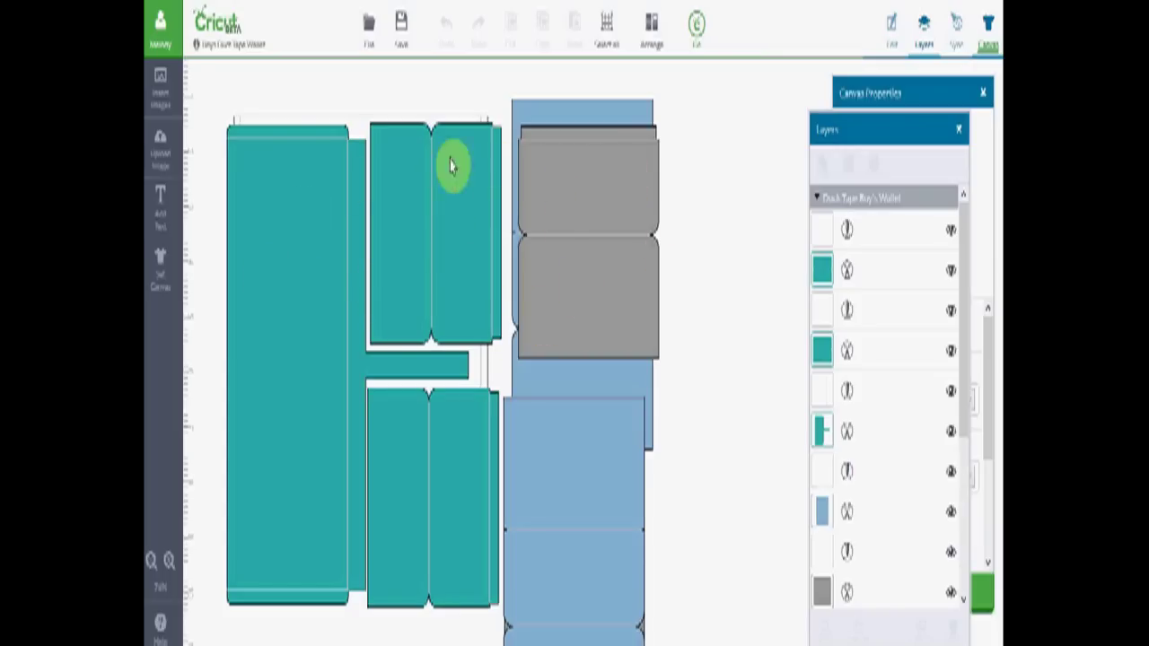
pyautogui.moveTo(452, 167); pyautogui.dragTo(399, 197)
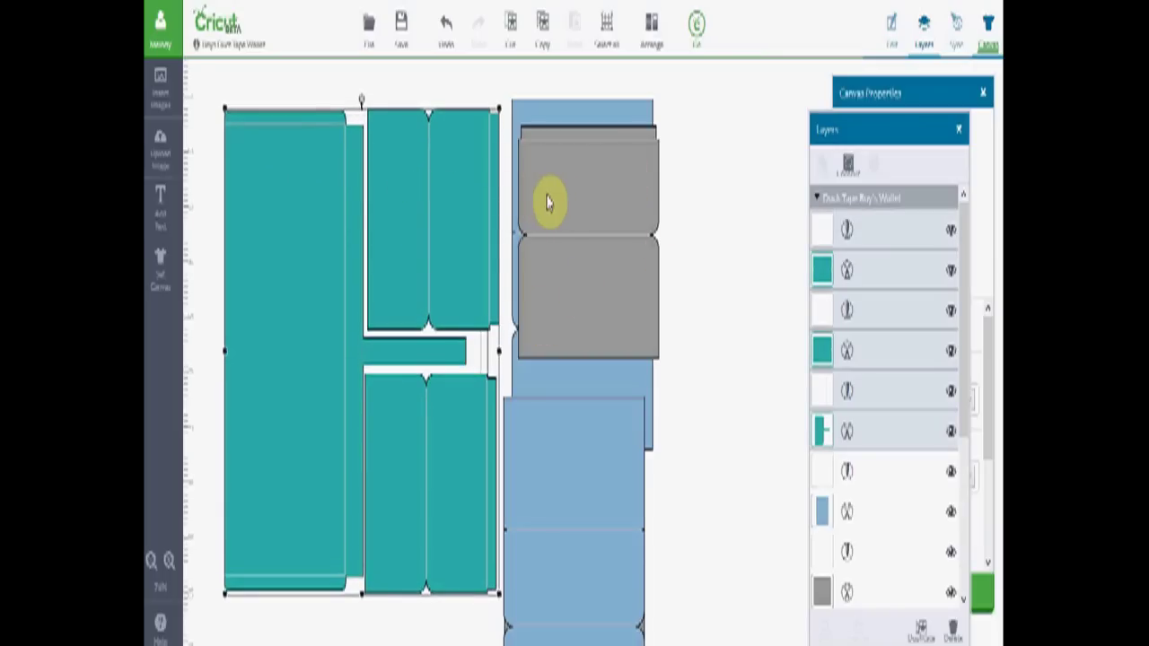
pyautogui.moveTo(551, 185); pyautogui.dragTo(702, 178)
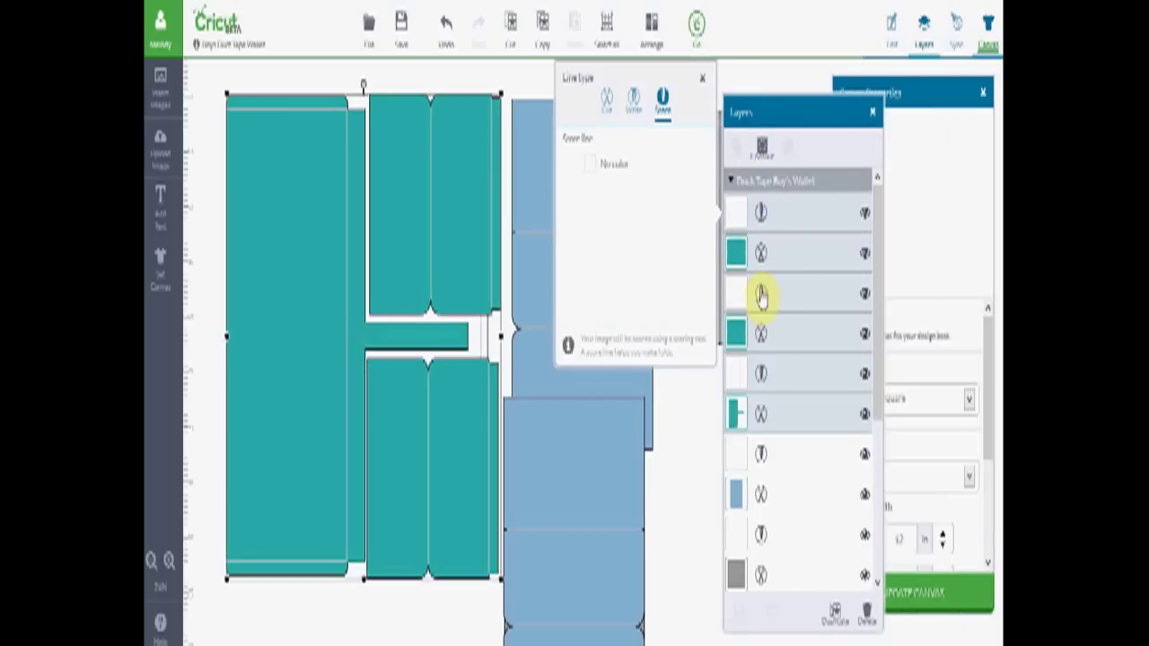
pyautogui.moveTo(876, 403); pyautogui.dragTo(884, 512)
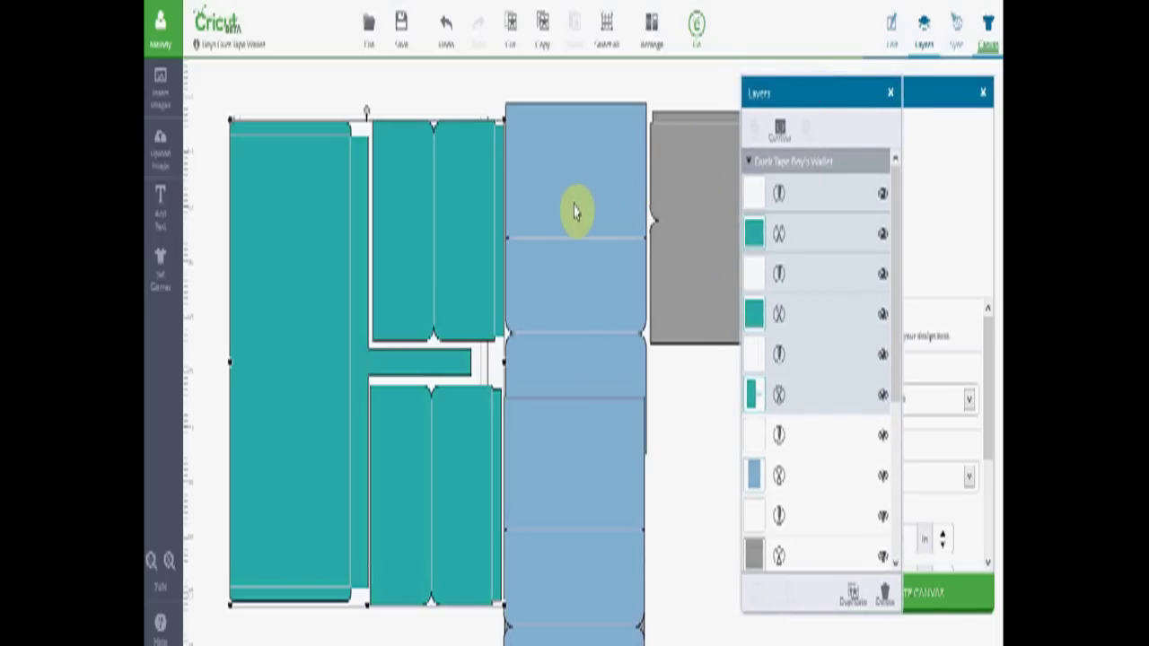
# Open the saved Melody Lane Cartoon project from My Projects.
pyautogui.click(370, 33)
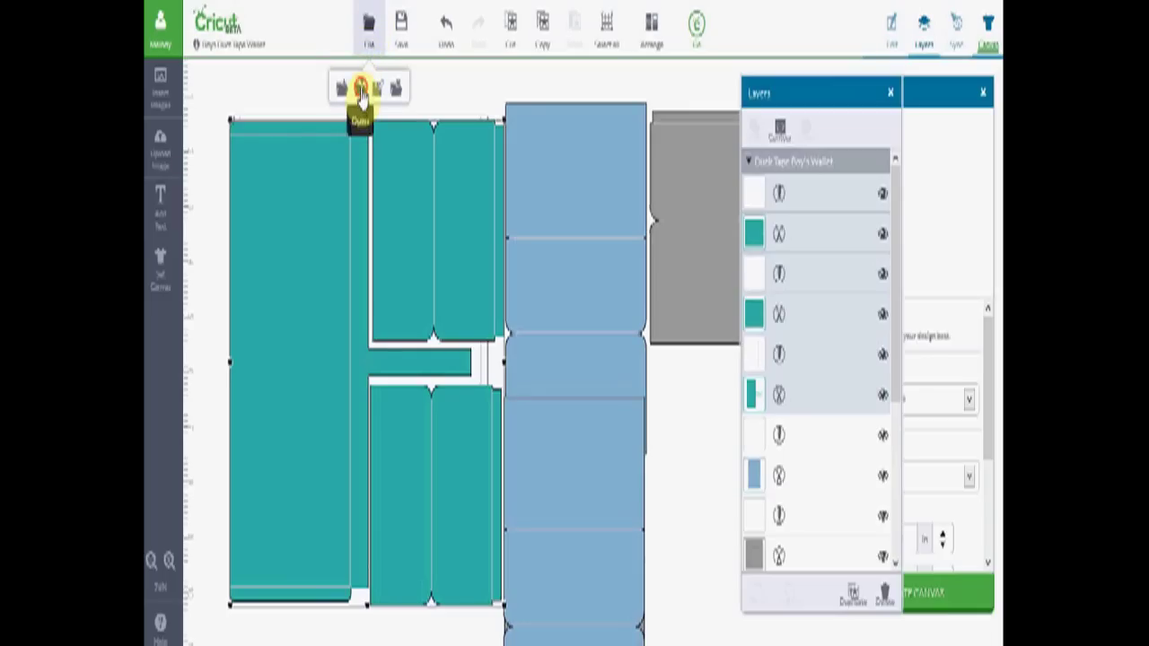
pyautogui.click(360, 91)
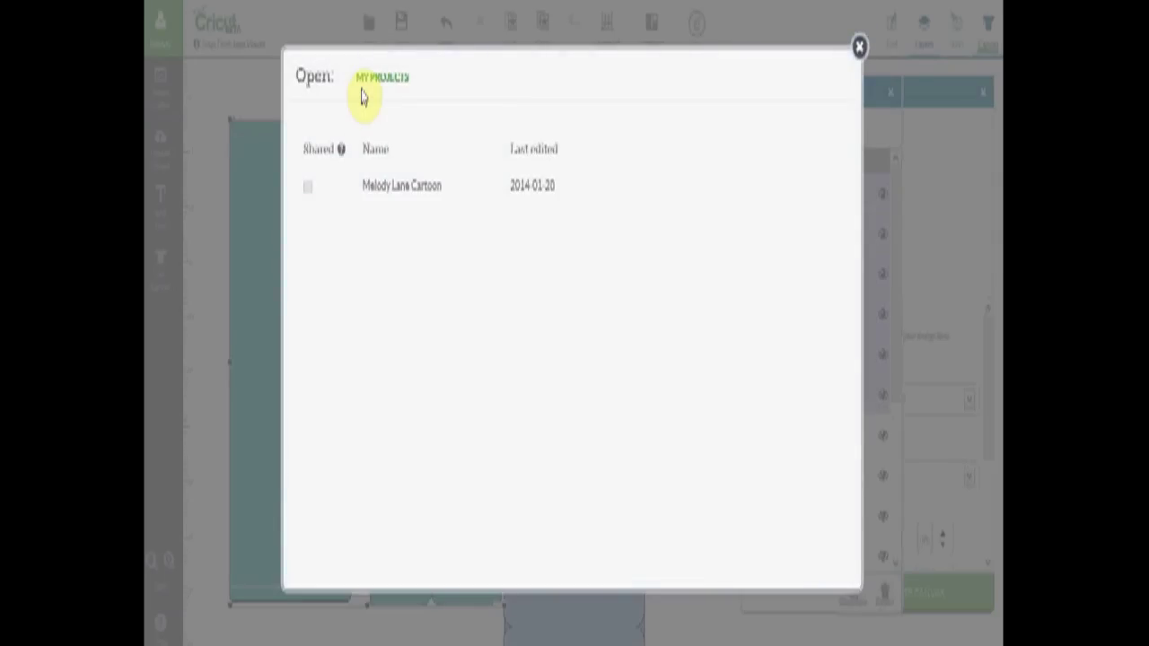
pyautogui.click(396, 192)
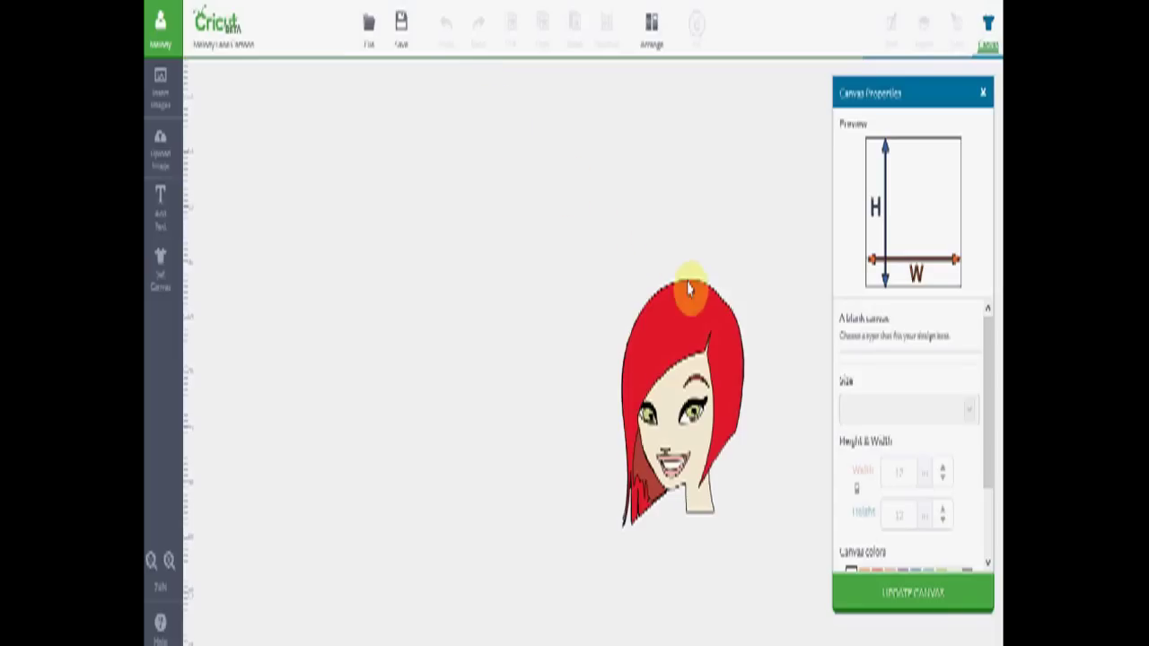
pyautogui.click(683, 312)
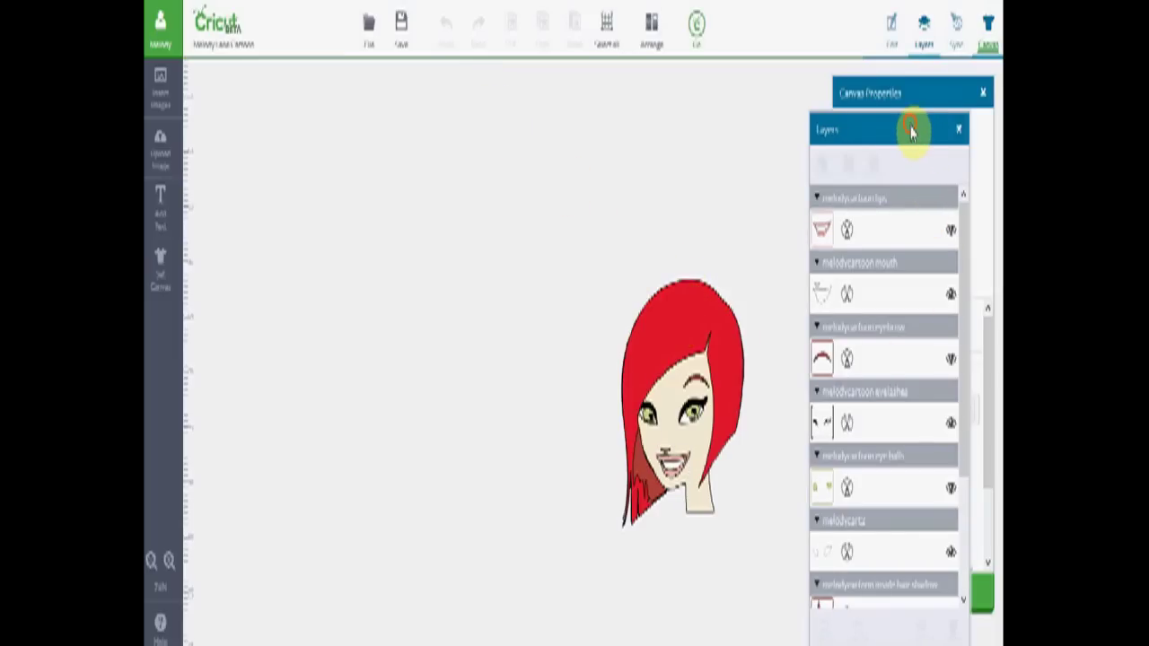
pyautogui.moveTo(910, 124); pyautogui.dragTo(525, 95)
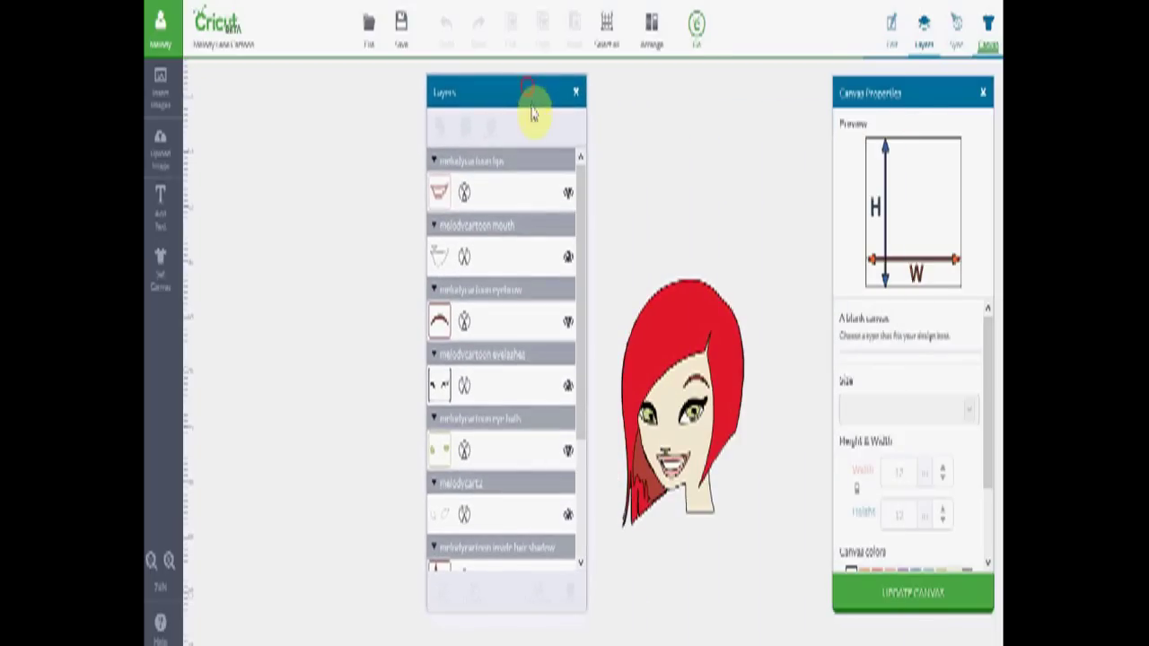
pyautogui.moveTo(582, 235); pyautogui.dragTo(587, 210)
pyautogui.moveTo(649, 255); pyautogui.dragTo(713, 548)
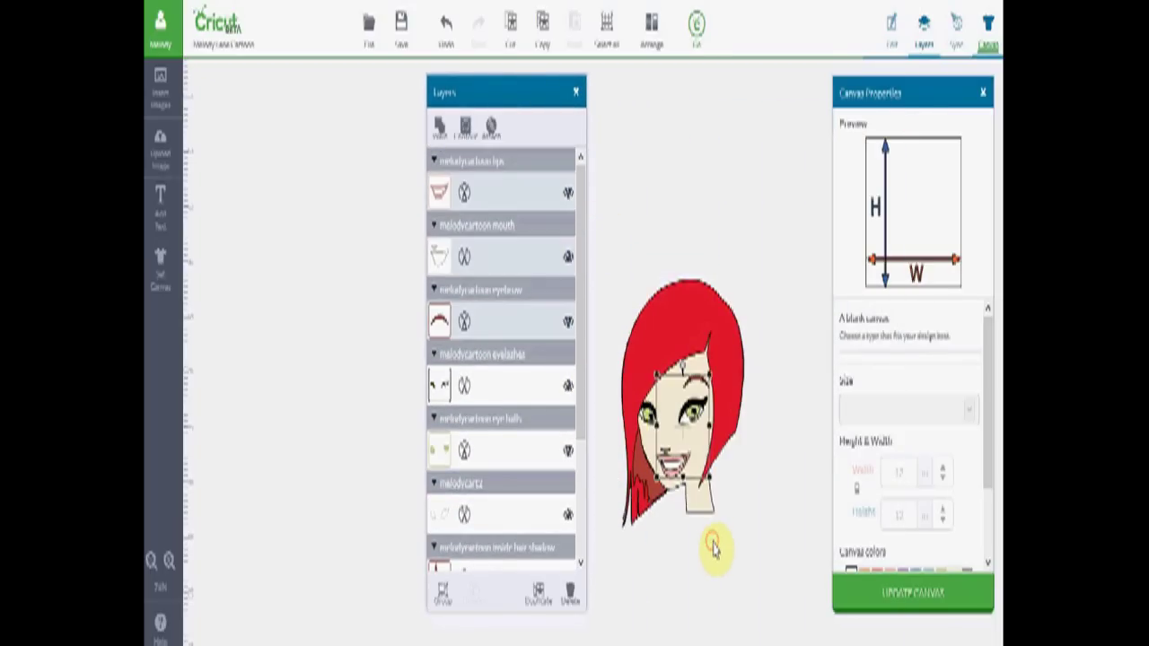
pyautogui.click(444, 600)
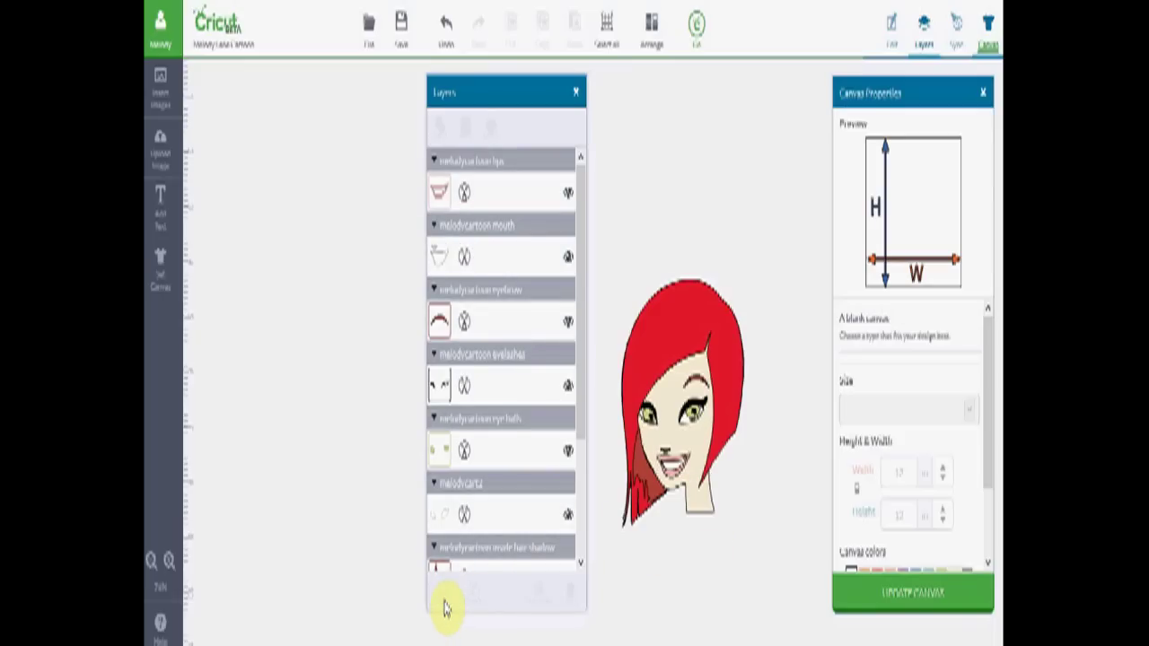
pyautogui.click(684, 420)
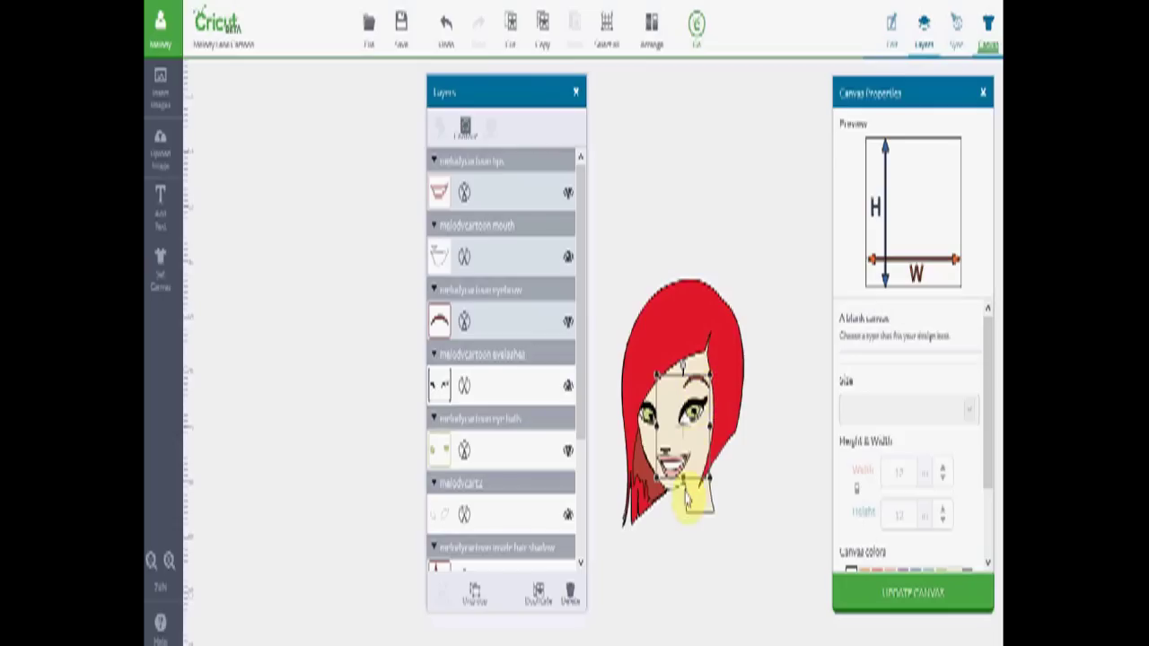
pyautogui.click(476, 598)
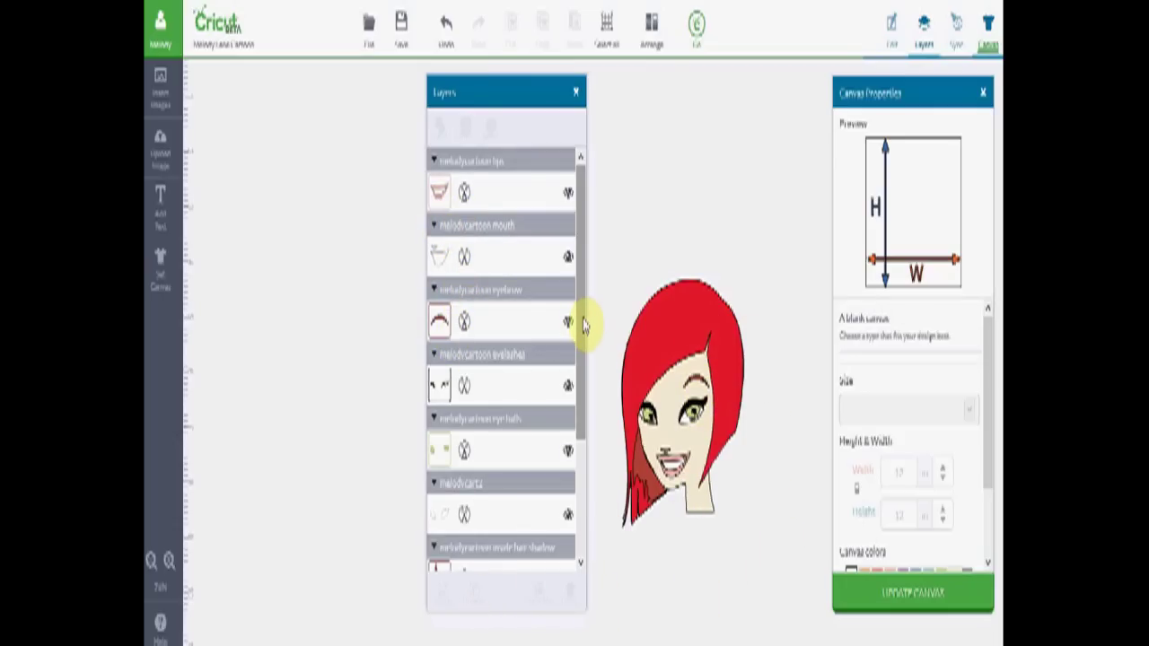
pyautogui.moveTo(583, 318); pyautogui.dragTo(585, 482)
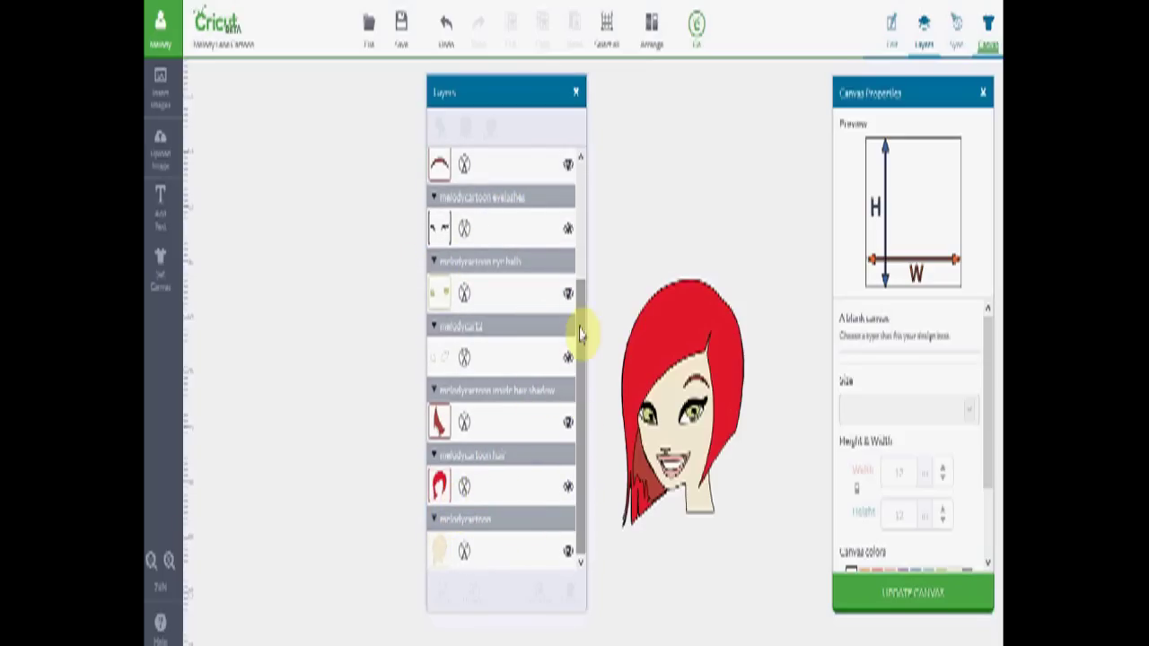
pyautogui.moveTo(583, 296); pyautogui.dragTo(580, 170)
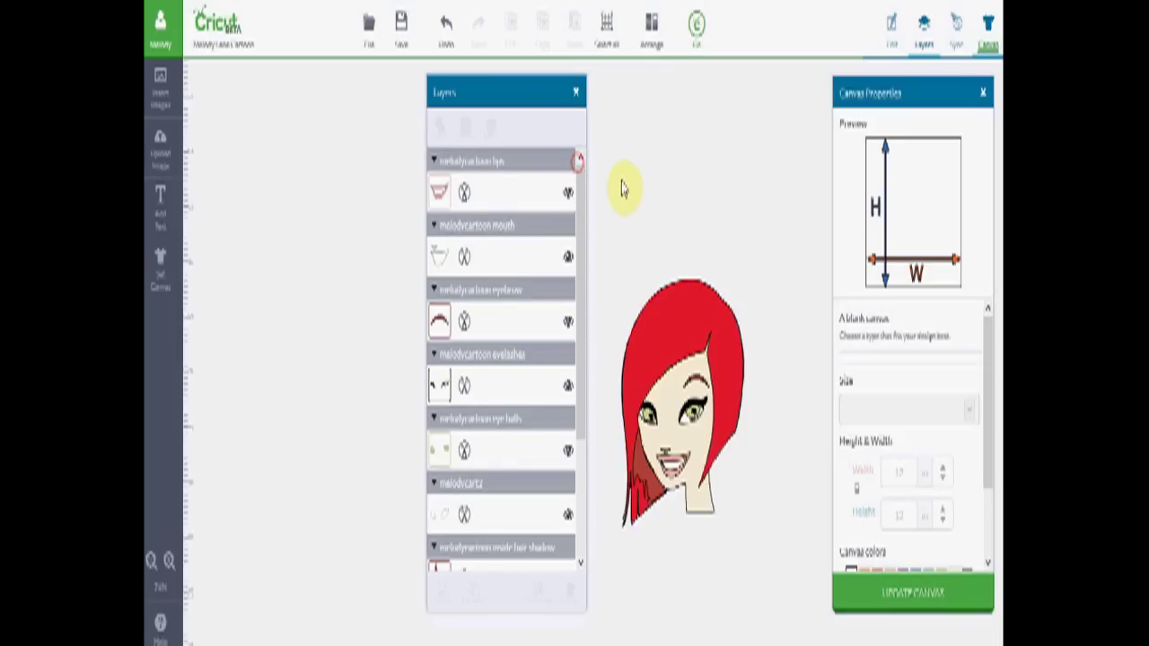
pyautogui.moveTo(625, 259); pyautogui.dragTo(744, 569)
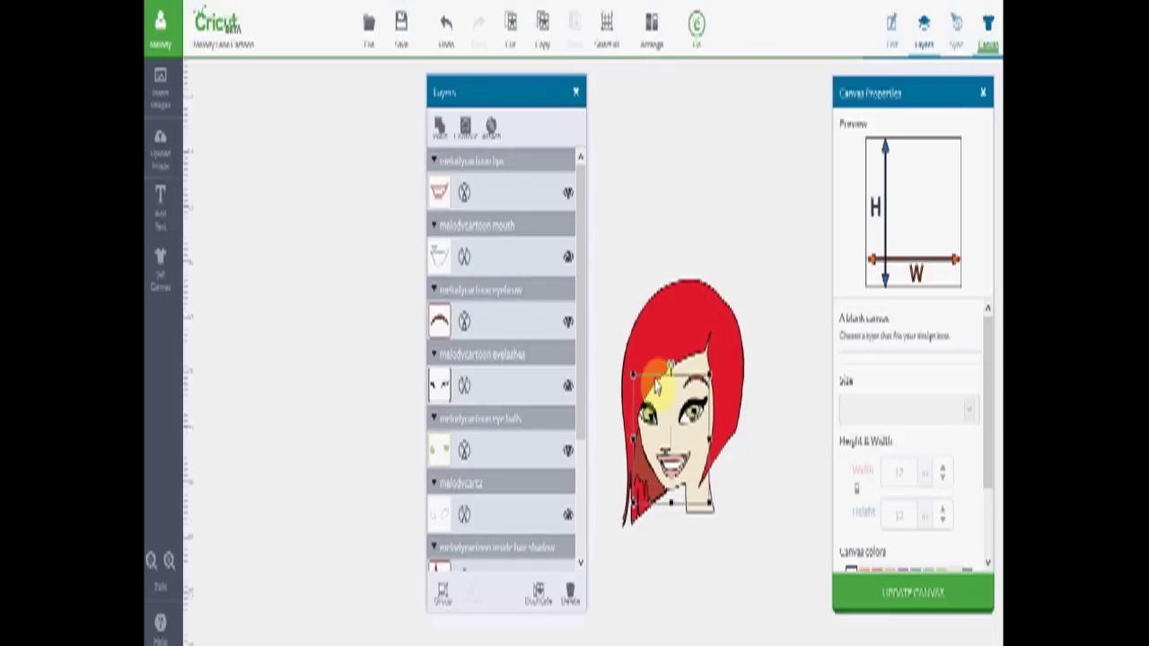
pyautogui.moveTo(613, 310); pyautogui.dragTo(752, 523)
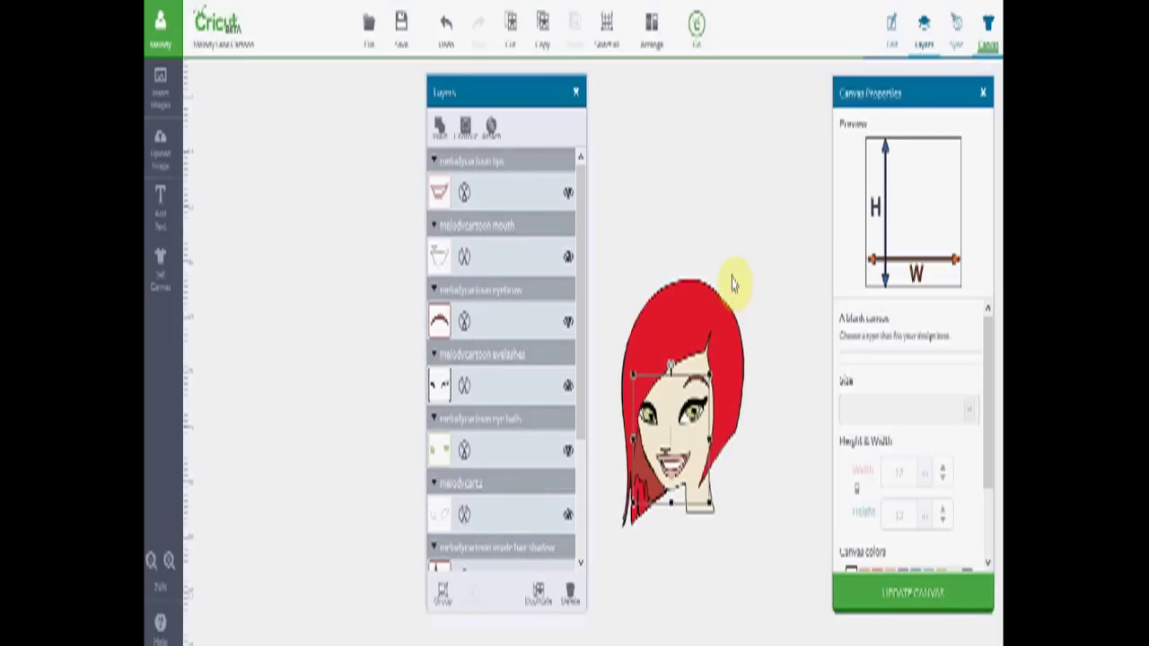
pyautogui.click(475, 323)
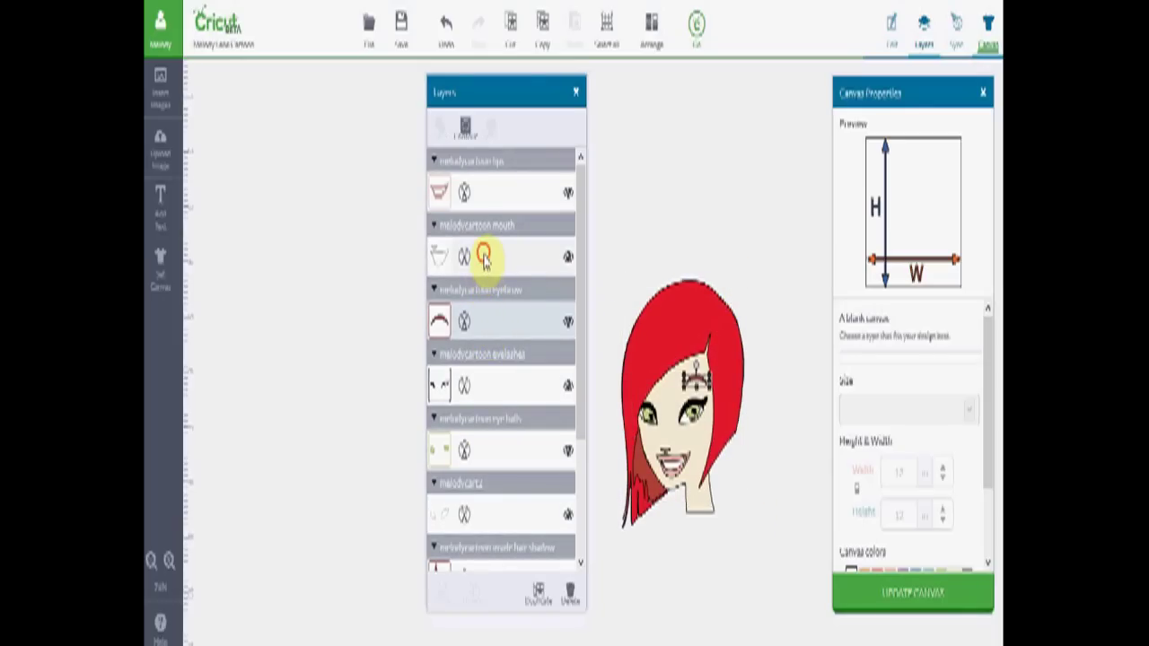
pyautogui.click(484, 258)
pyautogui.click(496, 198)
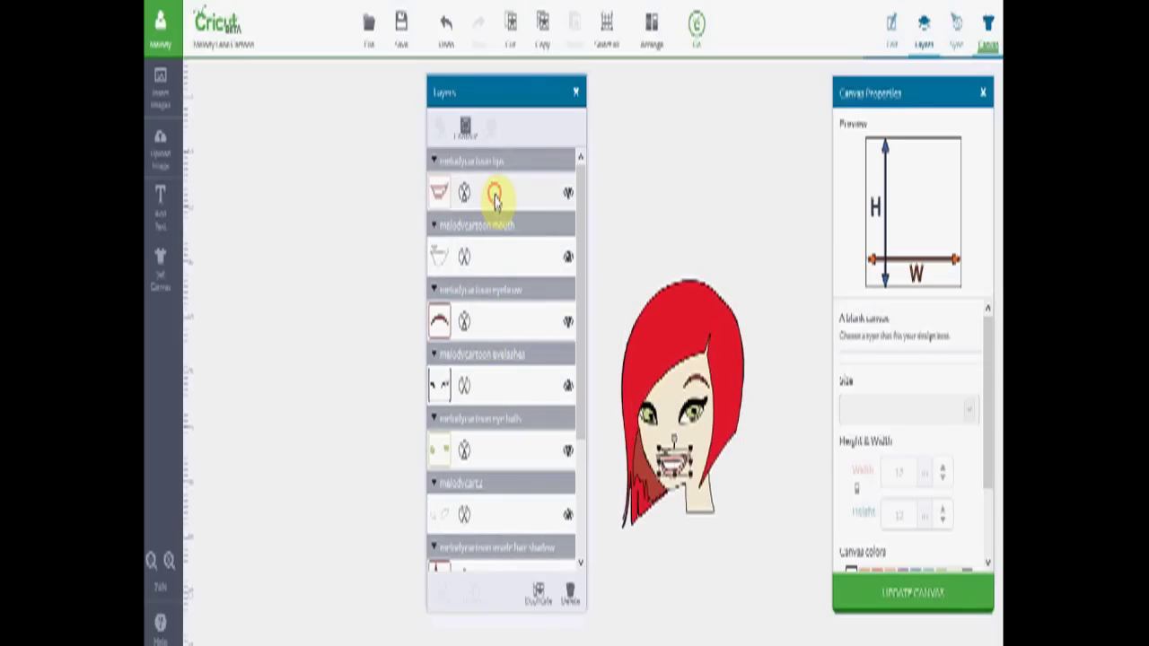
pyautogui.click(493, 320)
pyautogui.click(501, 388)
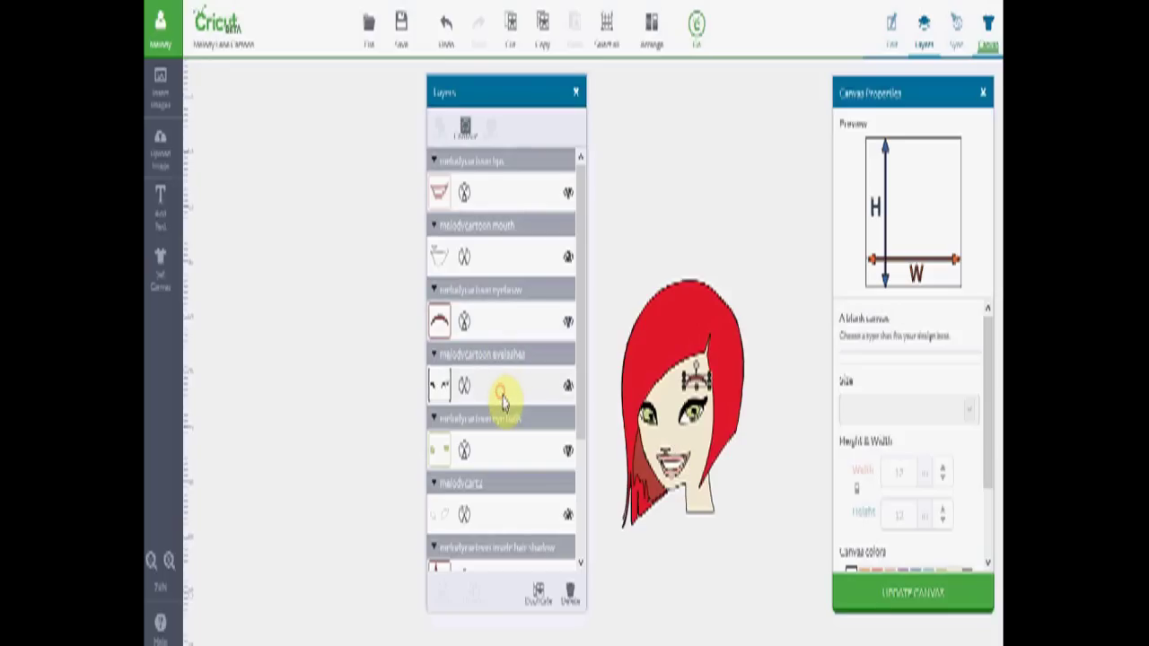
pyautogui.click(494, 450)
pyautogui.click(505, 514)
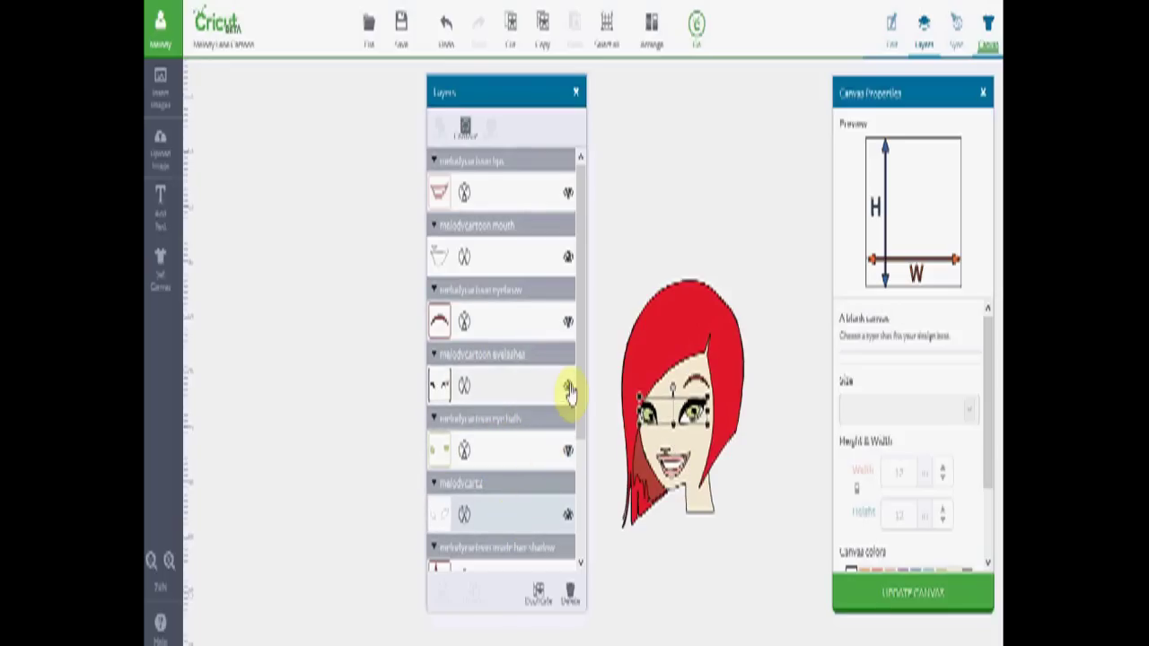
pyautogui.moveTo(580, 249); pyautogui.dragTo(582, 457)
pyautogui.click(492, 485)
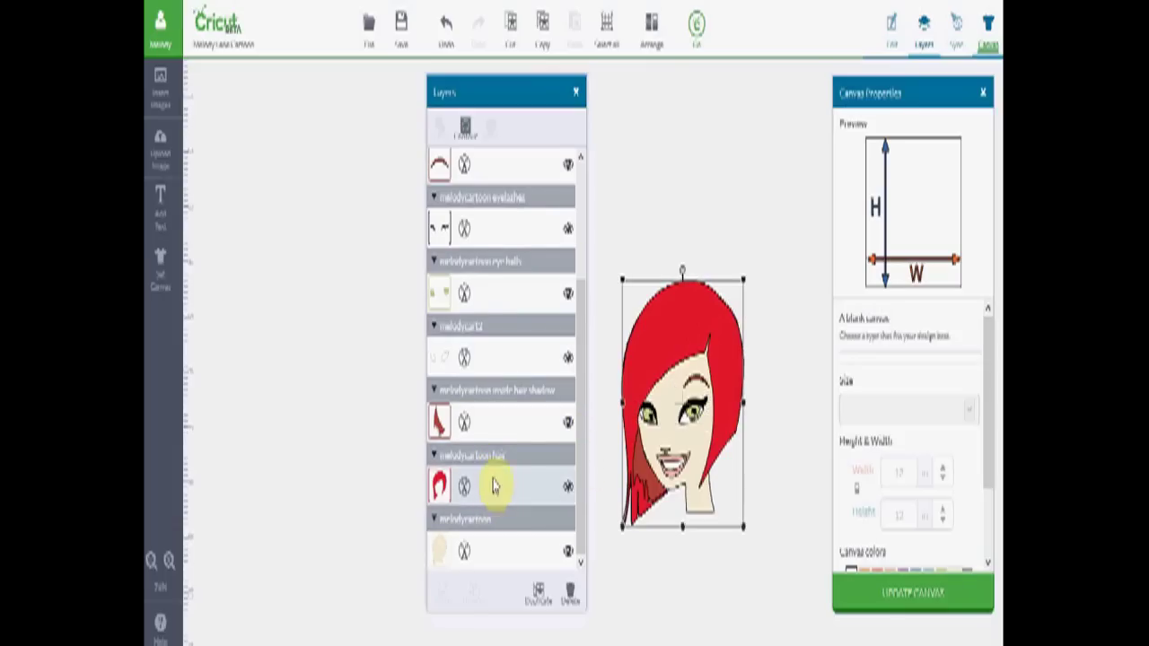
pyautogui.click(649, 34)
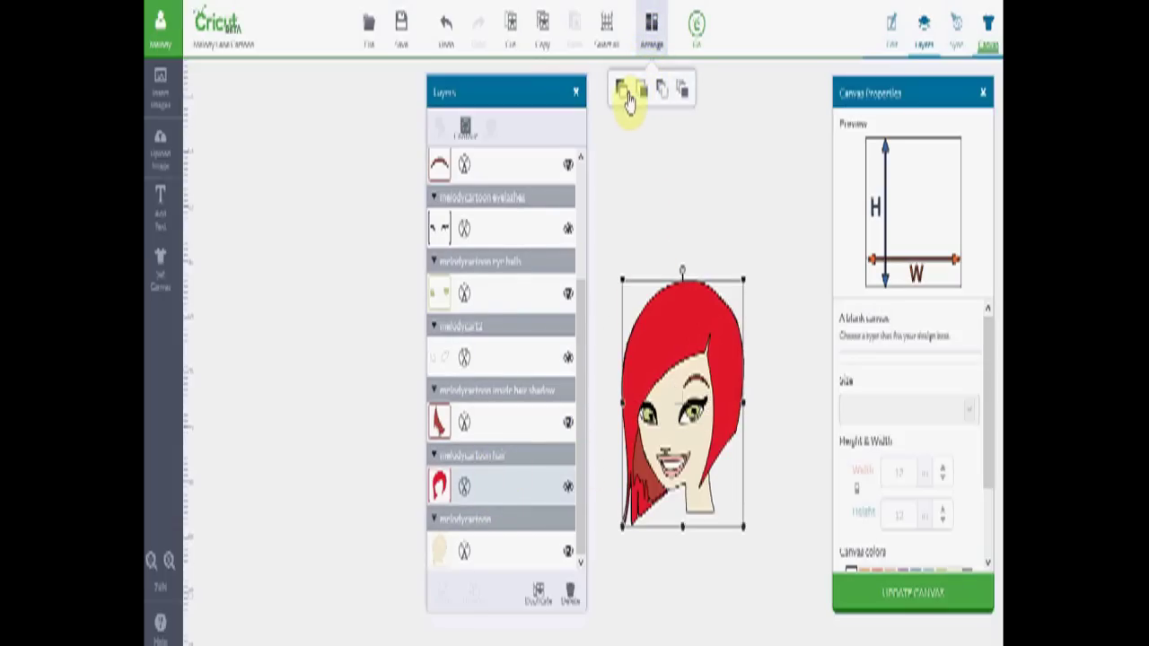
pyautogui.click(621, 93)
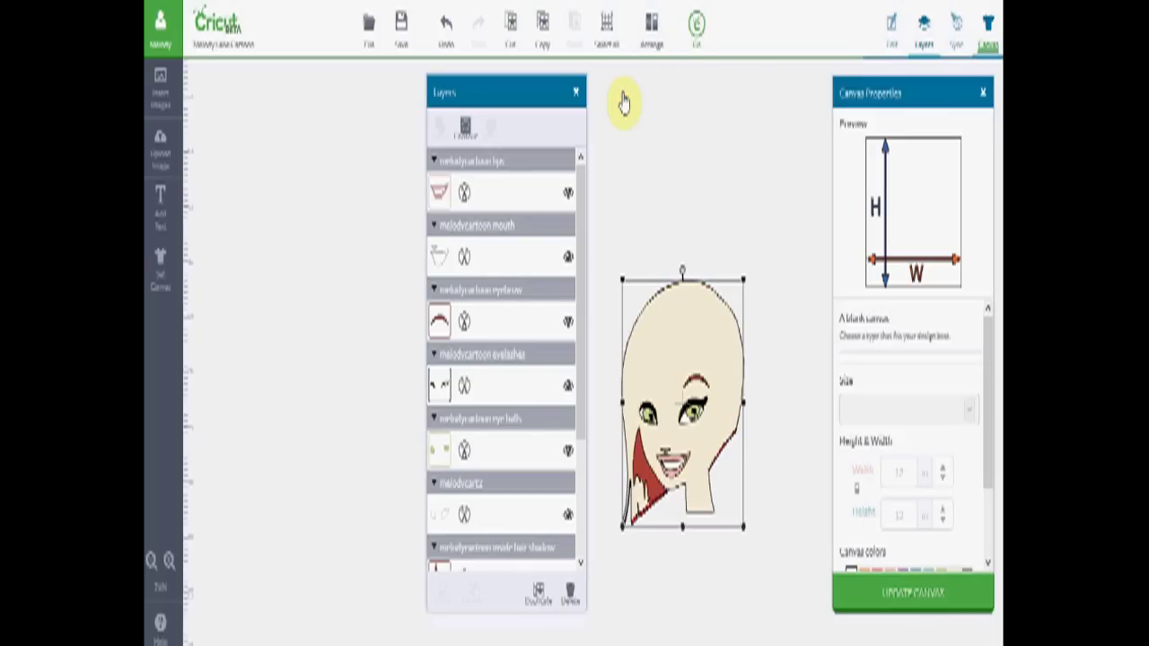
pyautogui.click(446, 25)
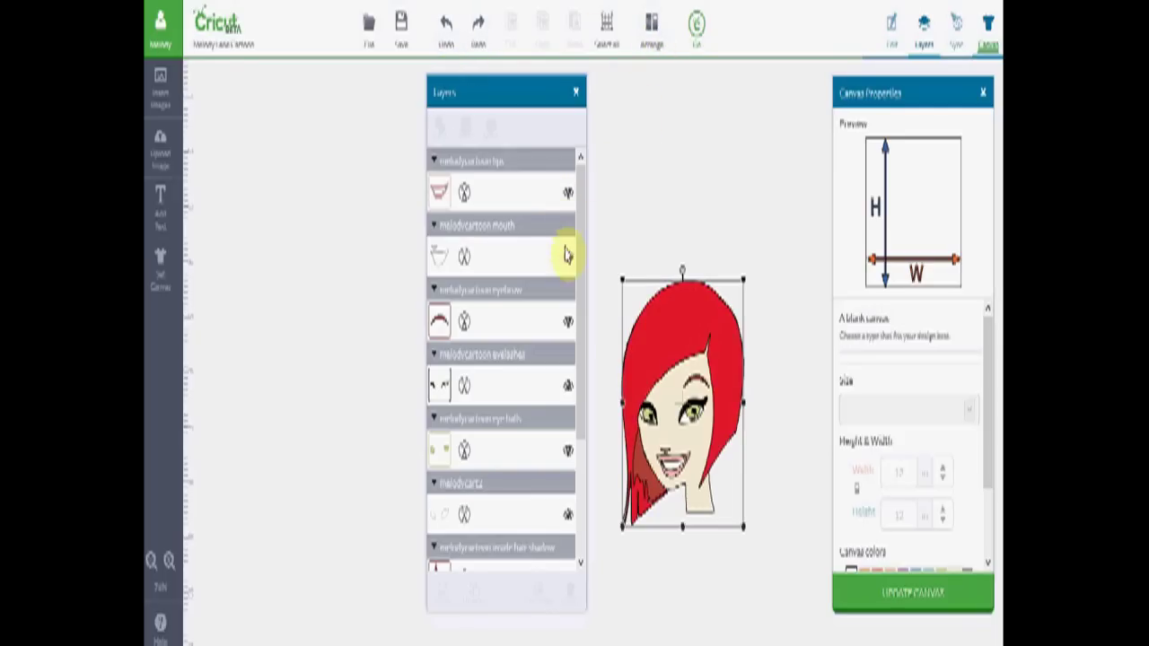
pyautogui.click(652, 40)
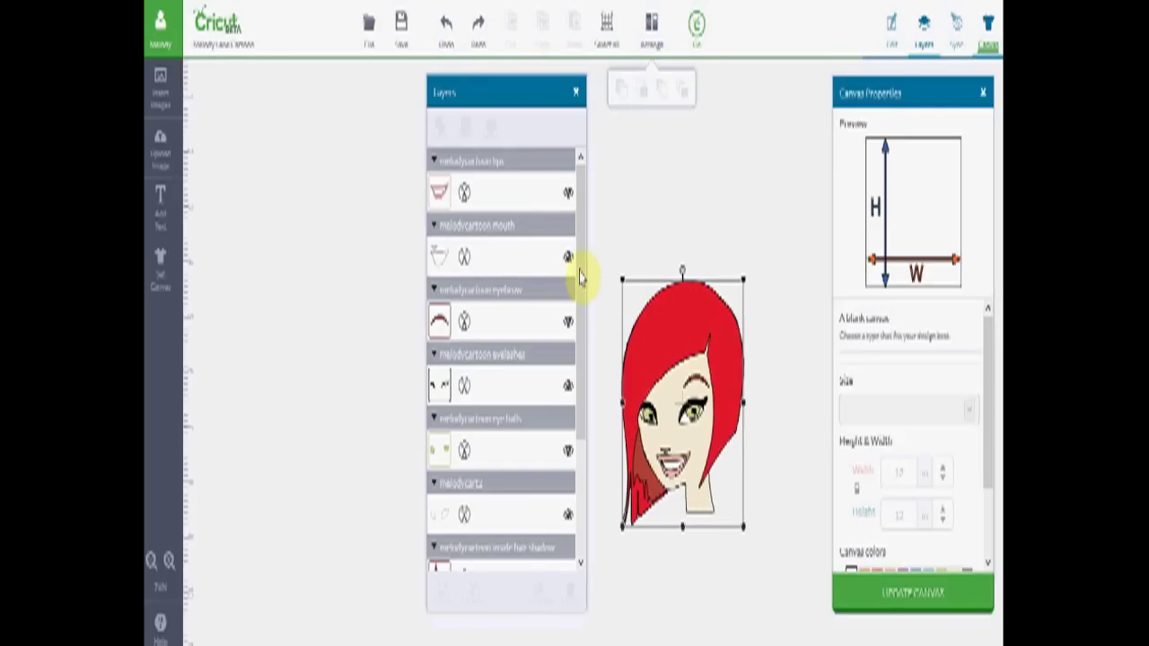
pyautogui.moveTo(582, 300); pyautogui.dragTo(583, 359)
pyautogui.click(526, 359)
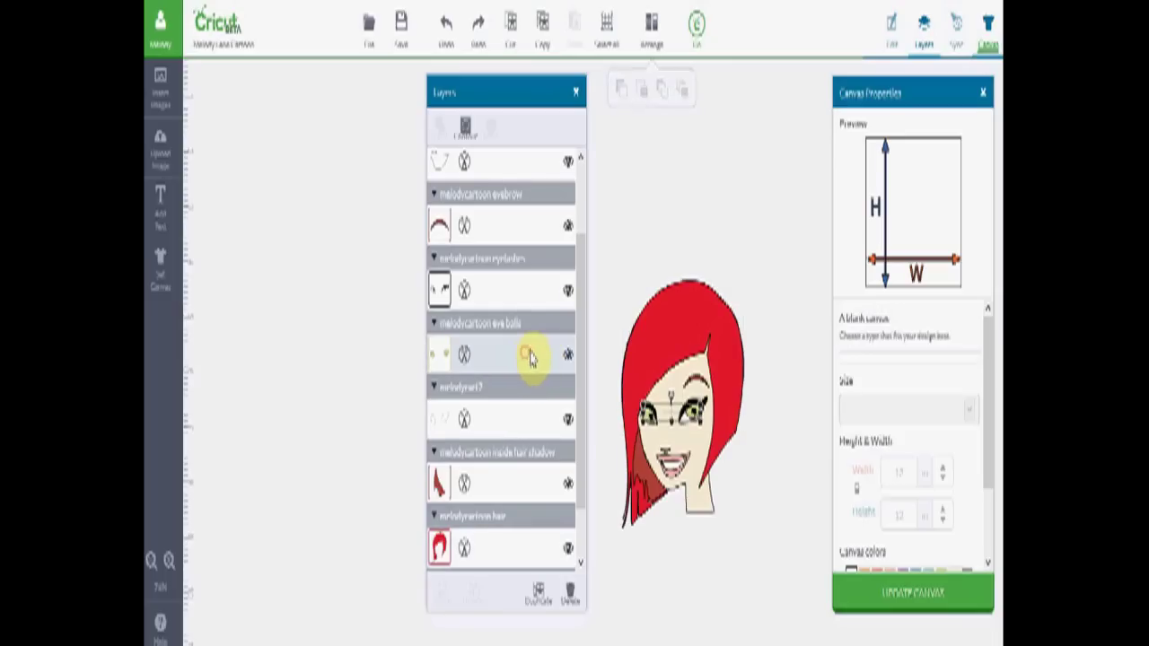
pyautogui.click(653, 29)
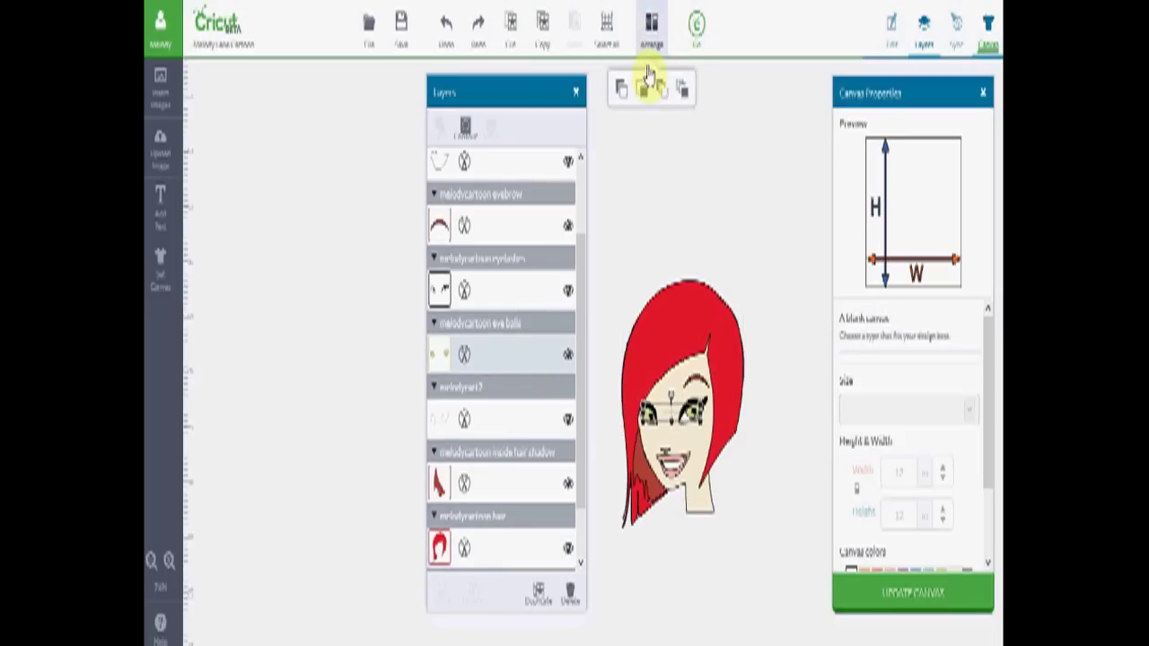
pyautogui.click(624, 99)
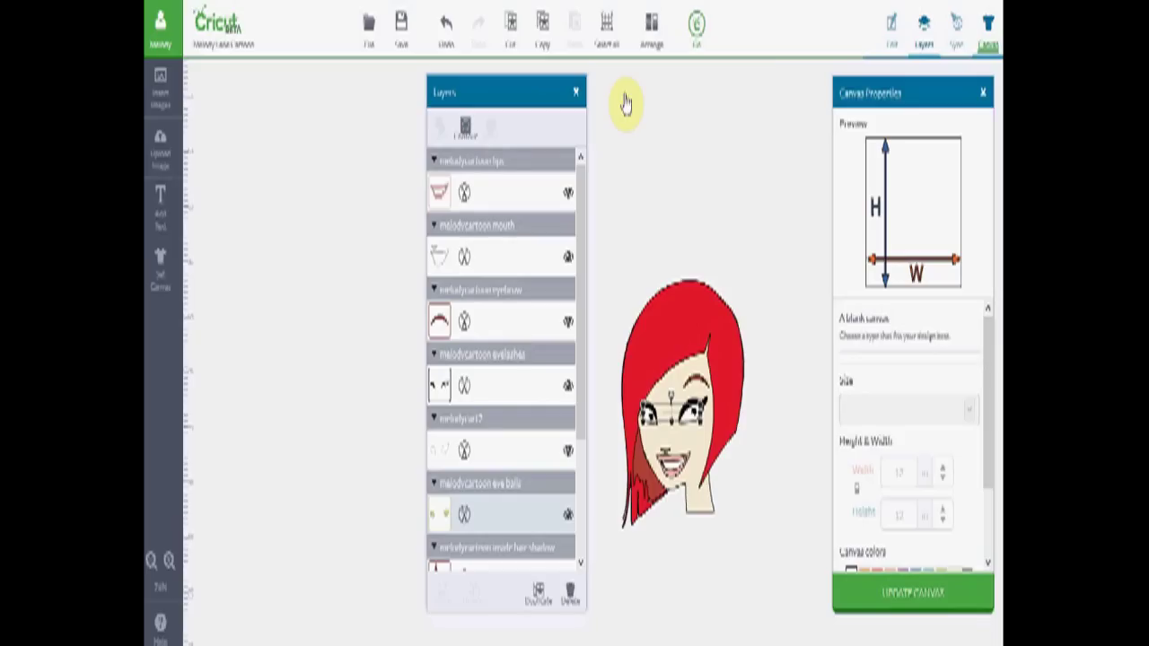
pyautogui.click(446, 27)
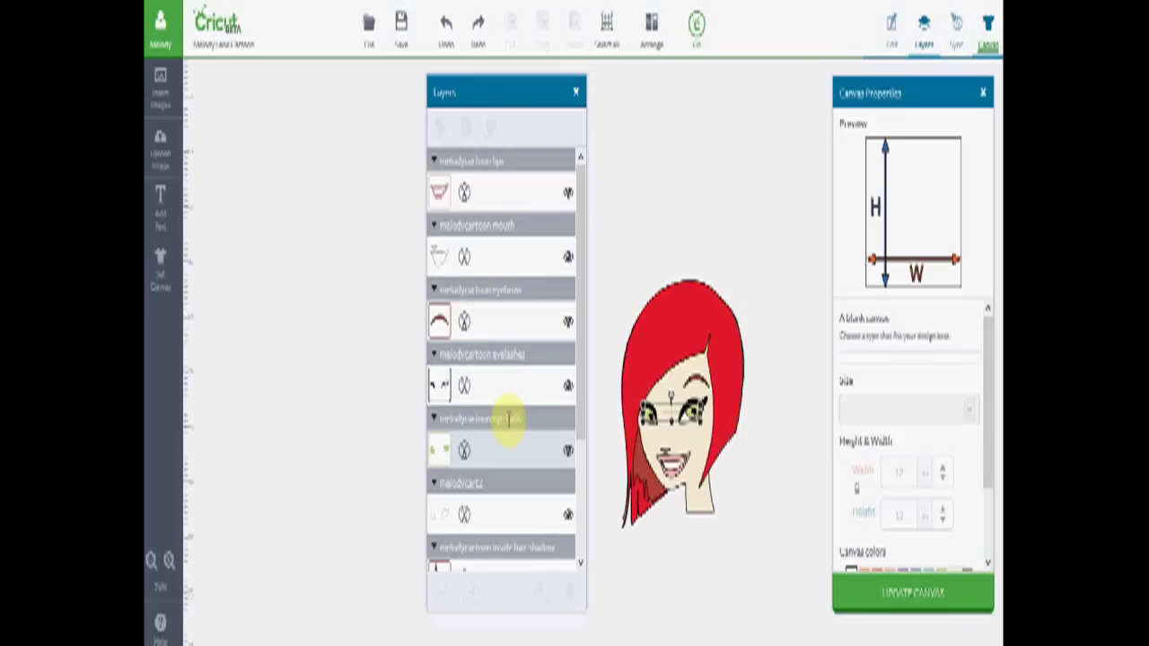
# In Color Sync, recolour the red hair black so six material colours remain.
pyautogui.click(927, 39)
pyautogui.click(926, 39)
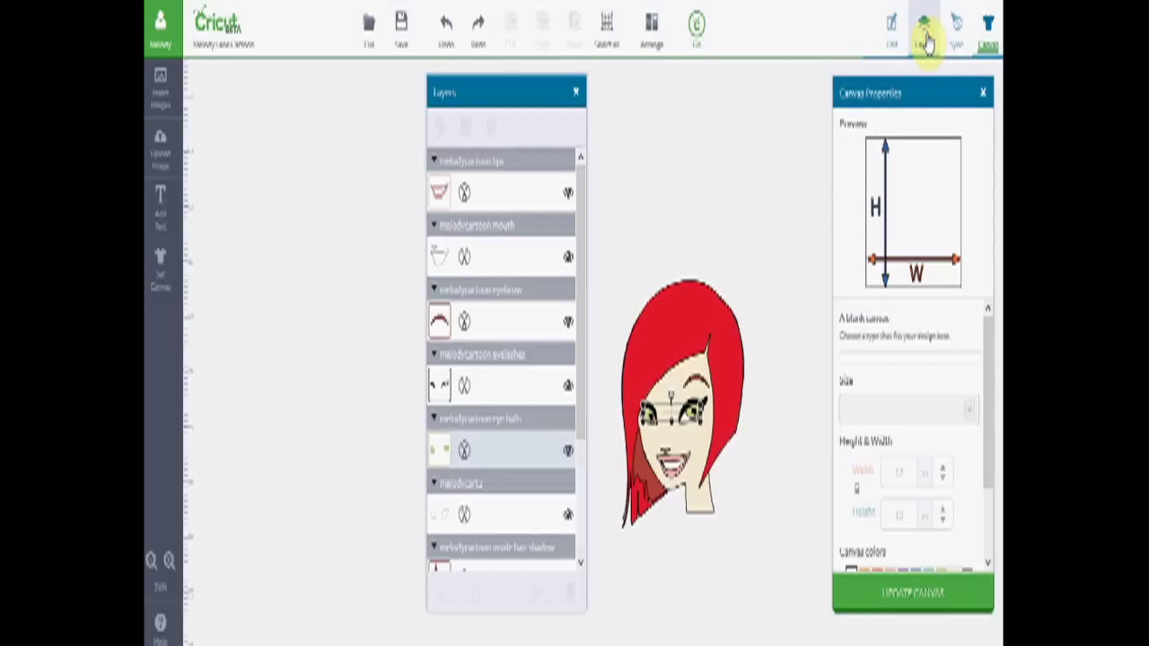
pyautogui.click(955, 27)
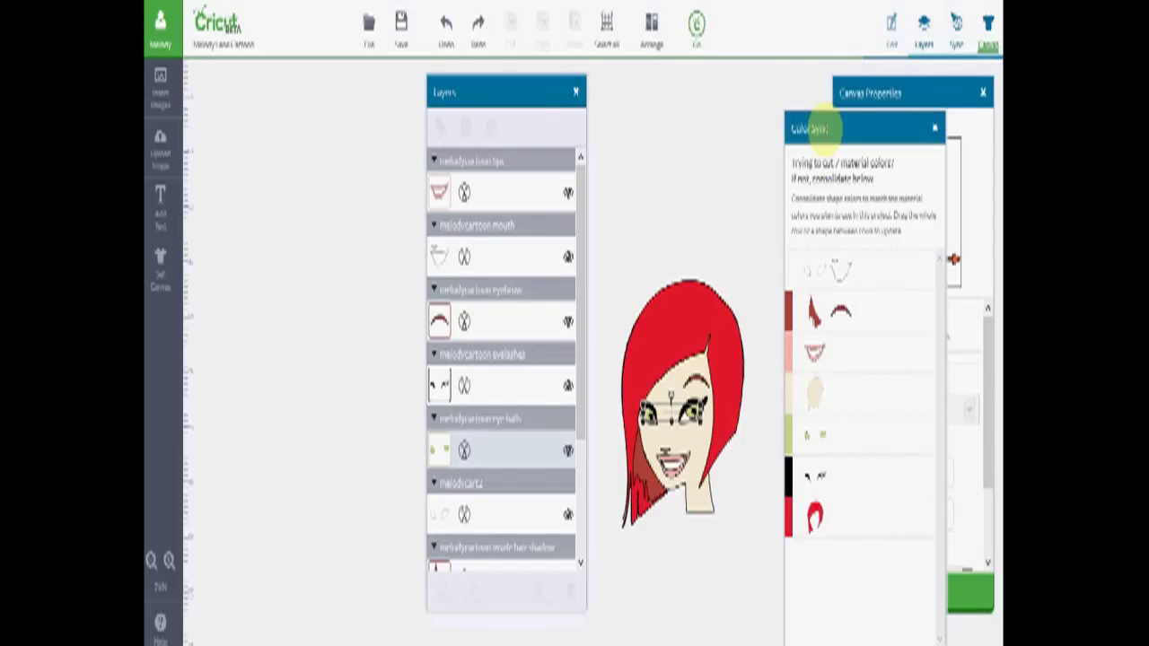
pyautogui.moveTo(816, 124); pyautogui.dragTo(798, 73)
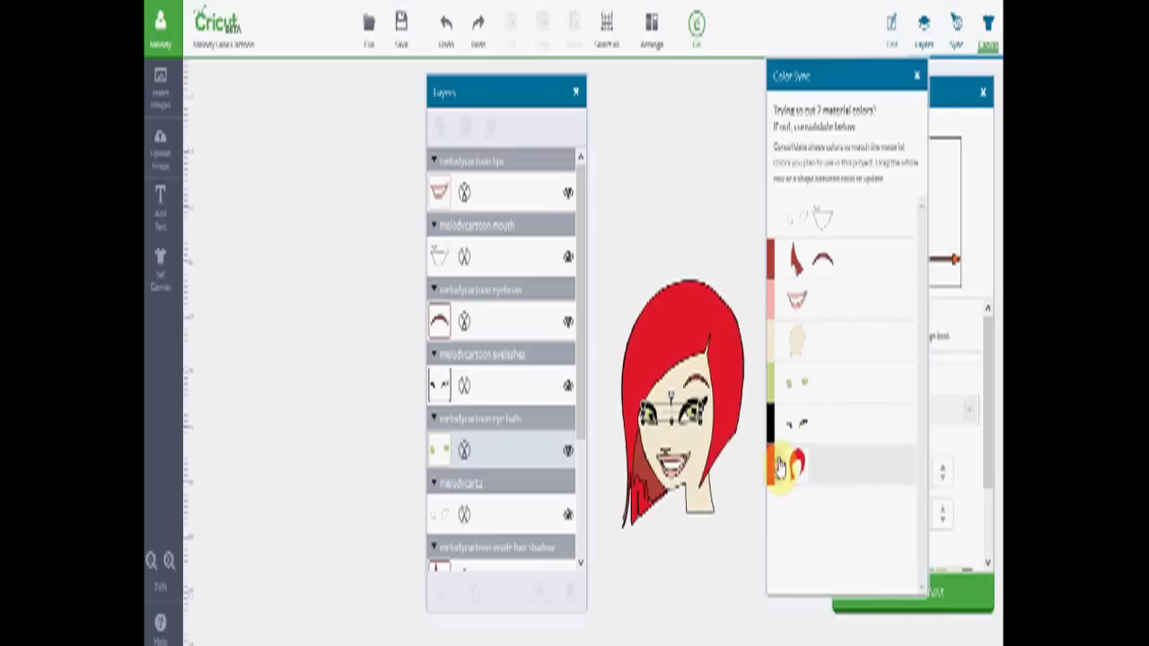
pyautogui.moveTo(779, 465); pyautogui.dragTo(779, 426)
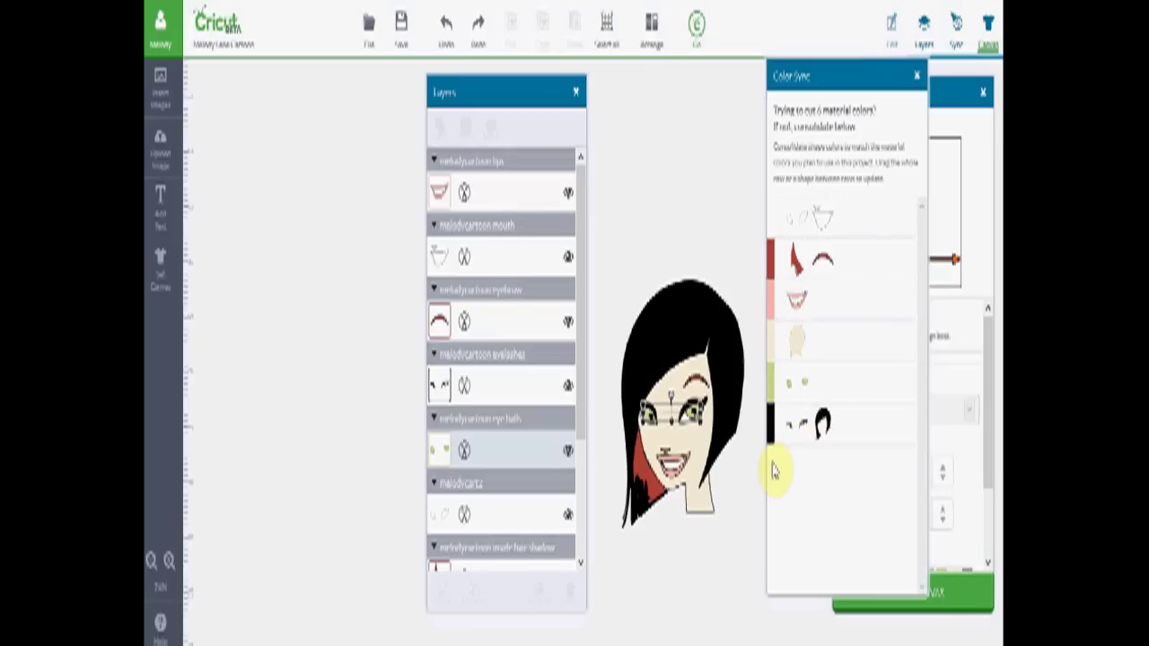
# Preview the mats, tuck a small piece inside the head outline on mat 1, and check the cream mat 4.
pyautogui.click(696, 36)
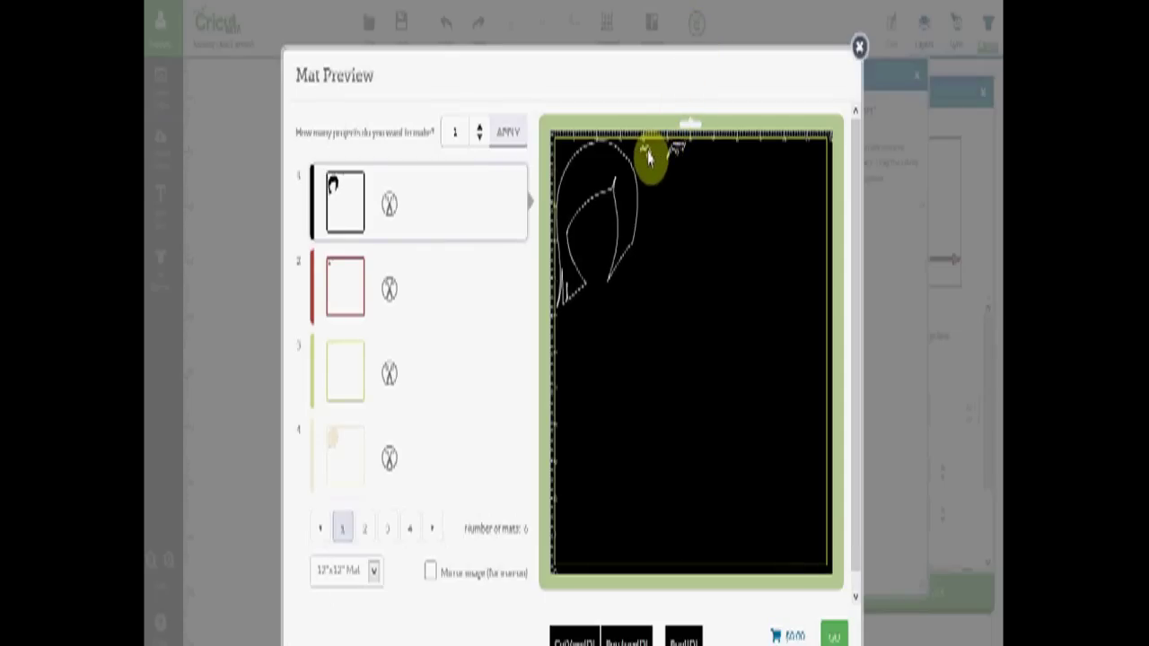
pyautogui.moveTo(653, 163); pyautogui.dragTo(641, 206)
pyautogui.moveTo(600, 249); pyautogui.dragTo(582, 239)
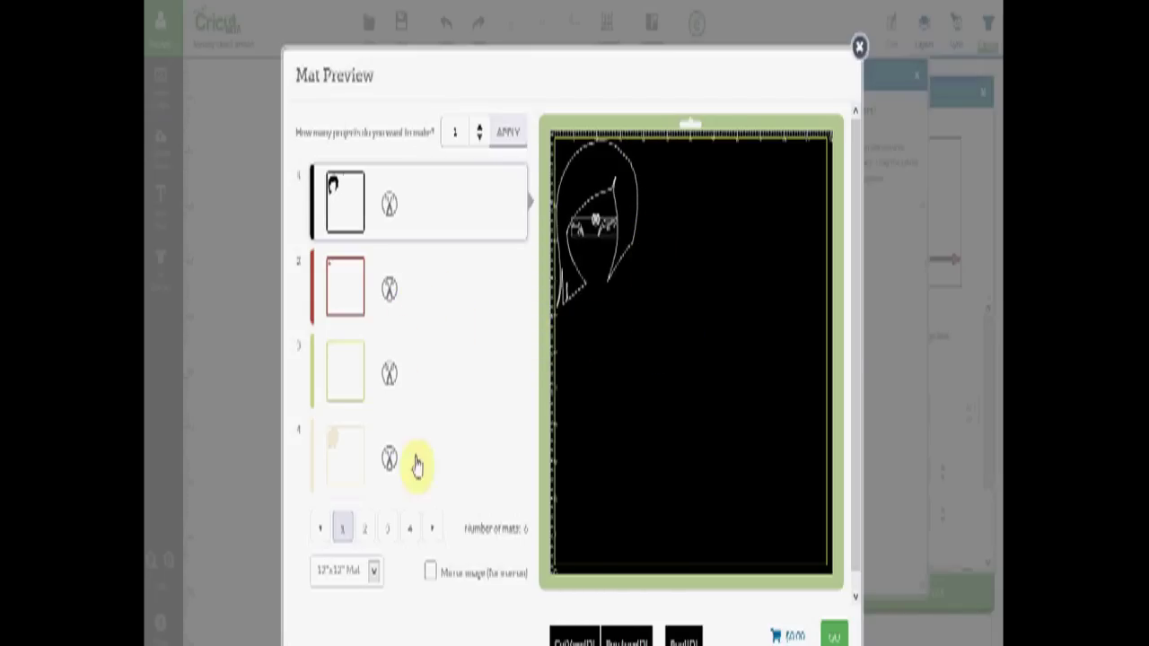
pyautogui.click(409, 530)
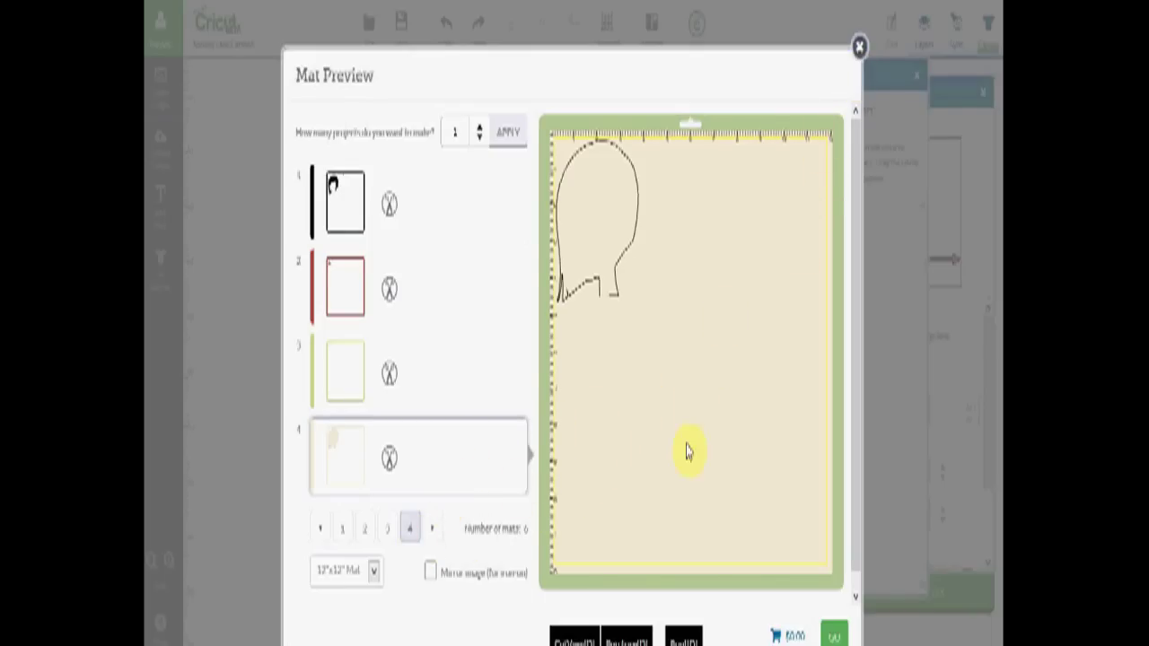
pyautogui.click(859, 51)
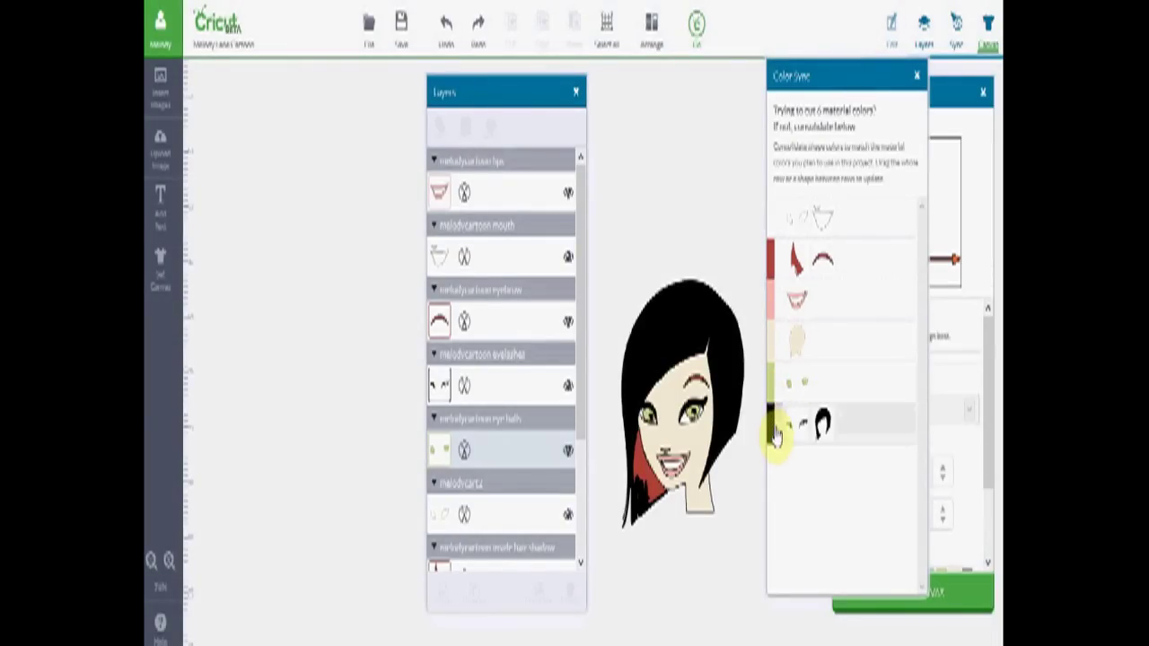
# Recolour the hair green, then merge all remaining colours into one pink material.
pyautogui.moveTo(781, 445); pyautogui.dragTo(781, 274)
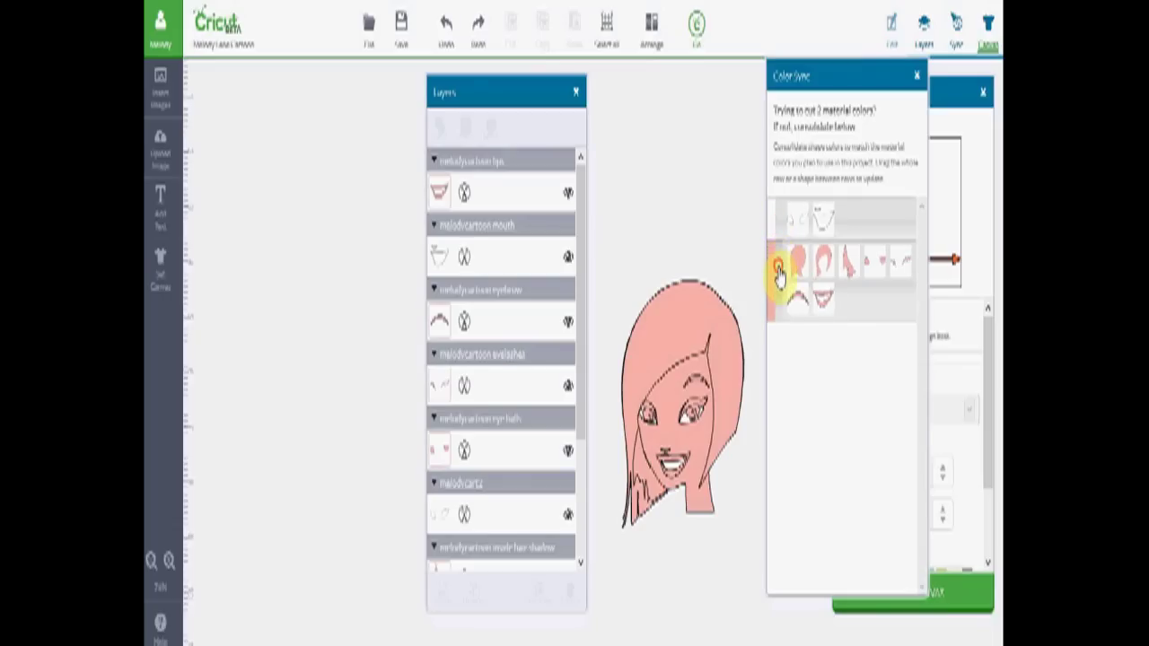
pyautogui.moveTo(779, 274); pyautogui.dragTo(777, 315)
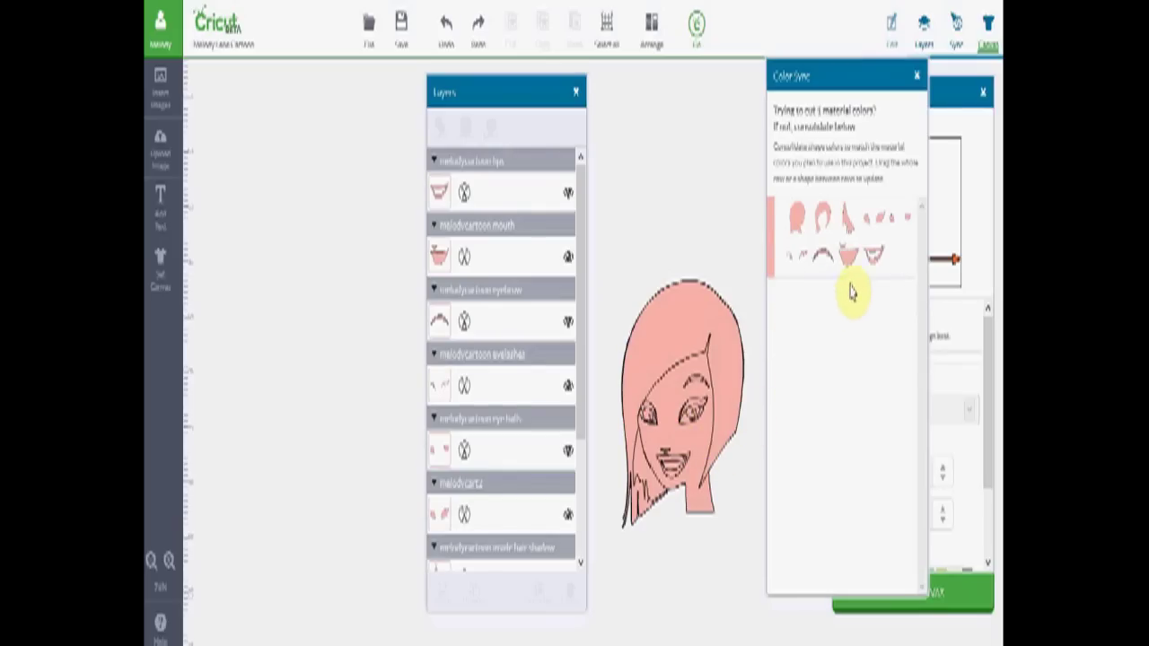
# On the mat, move the second head right and small pieces toward the bottom, then set quantity to 2.
pyautogui.click(696, 27)
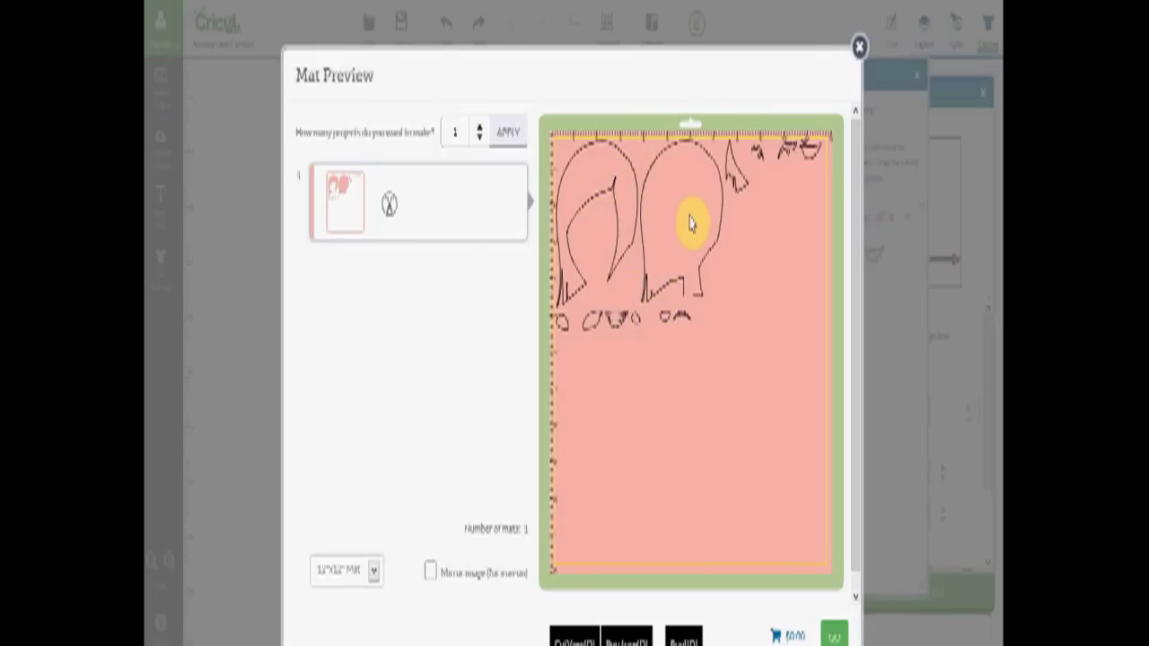
pyautogui.moveTo(684, 219); pyautogui.dragTo(783, 293)
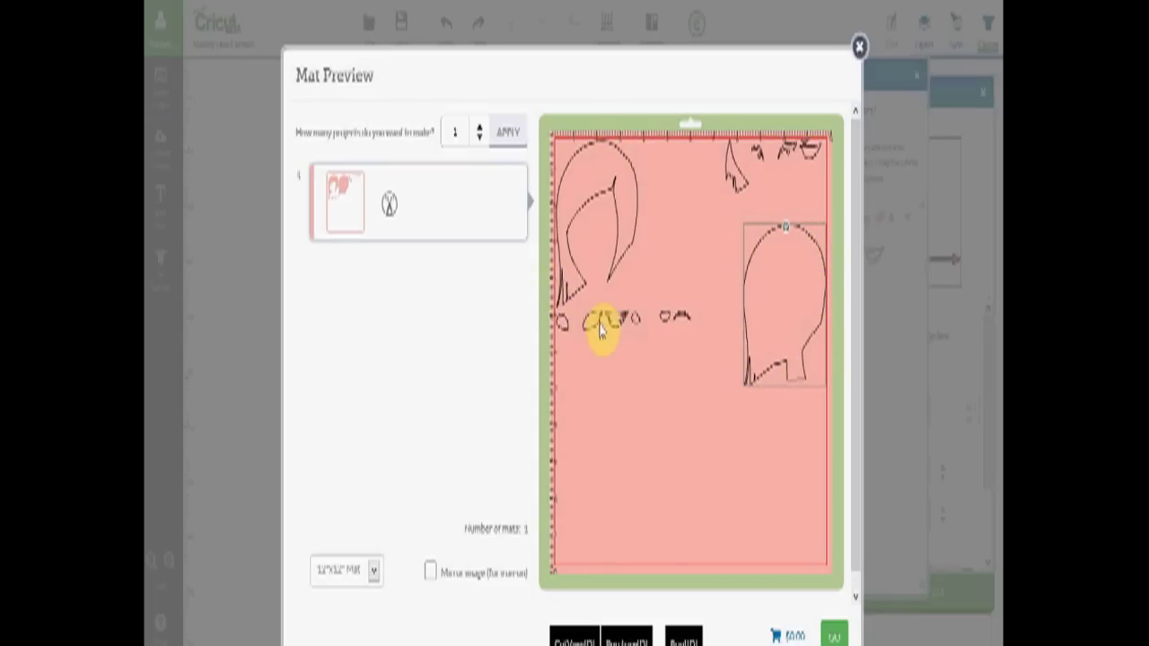
pyautogui.moveTo(602, 330); pyautogui.dragTo(599, 435)
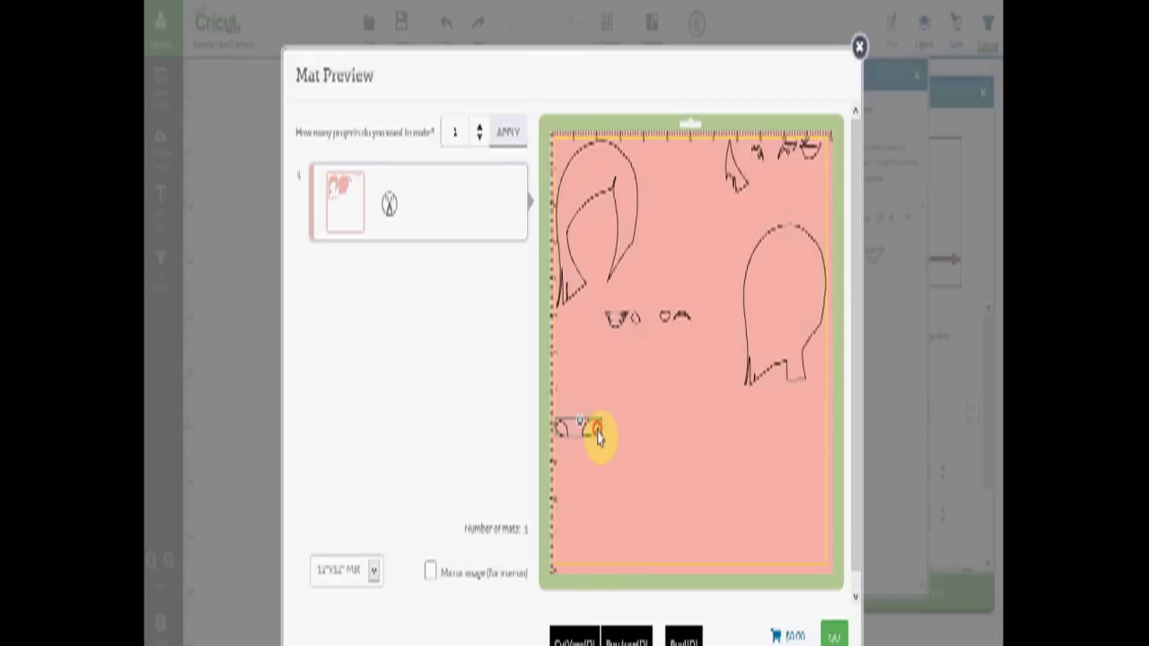
pyautogui.click(811, 156)
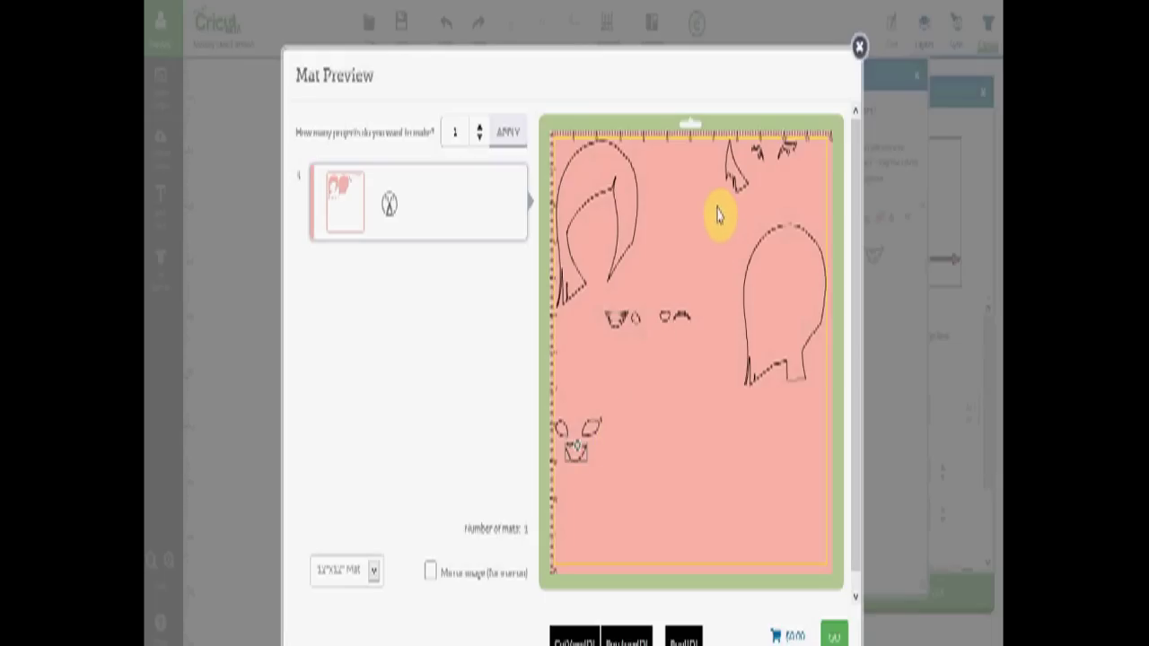
pyautogui.moveTo(734, 176); pyautogui.dragTo(799, 532)
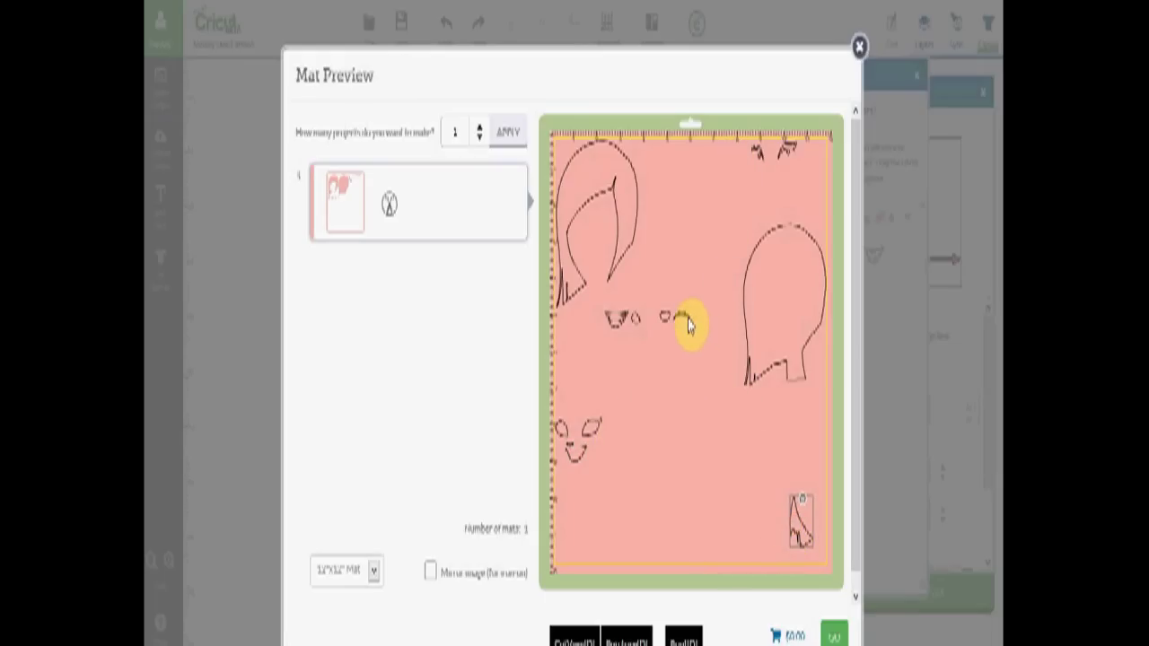
pyautogui.moveTo(687, 324); pyautogui.dragTo(695, 542)
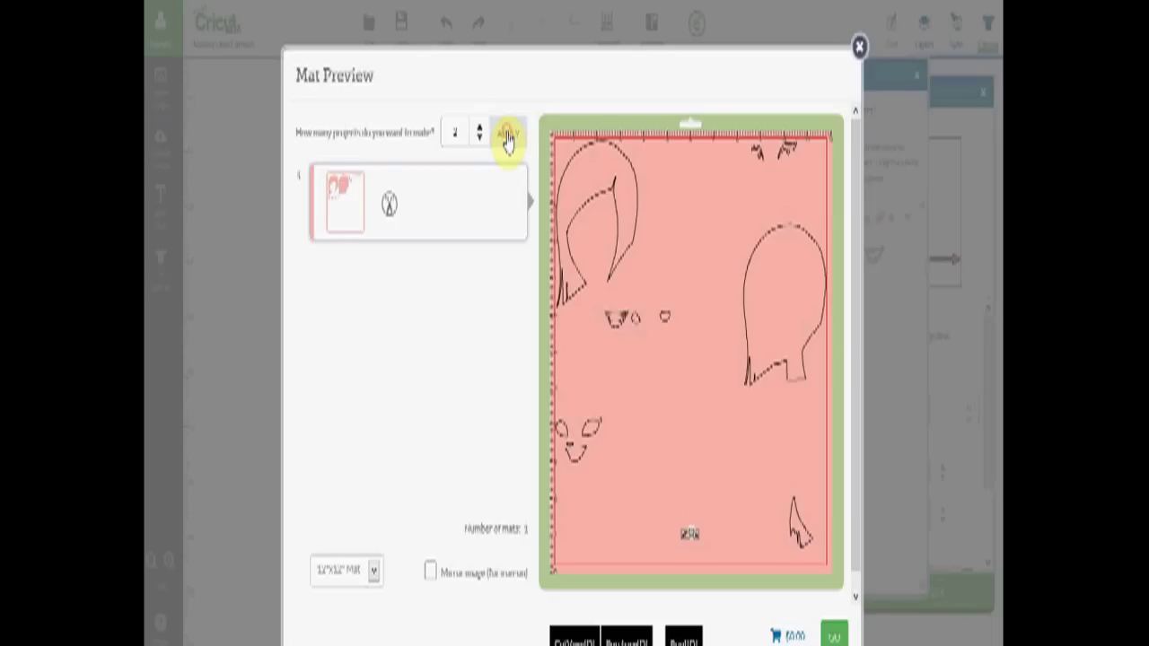
pyautogui.click(508, 137)
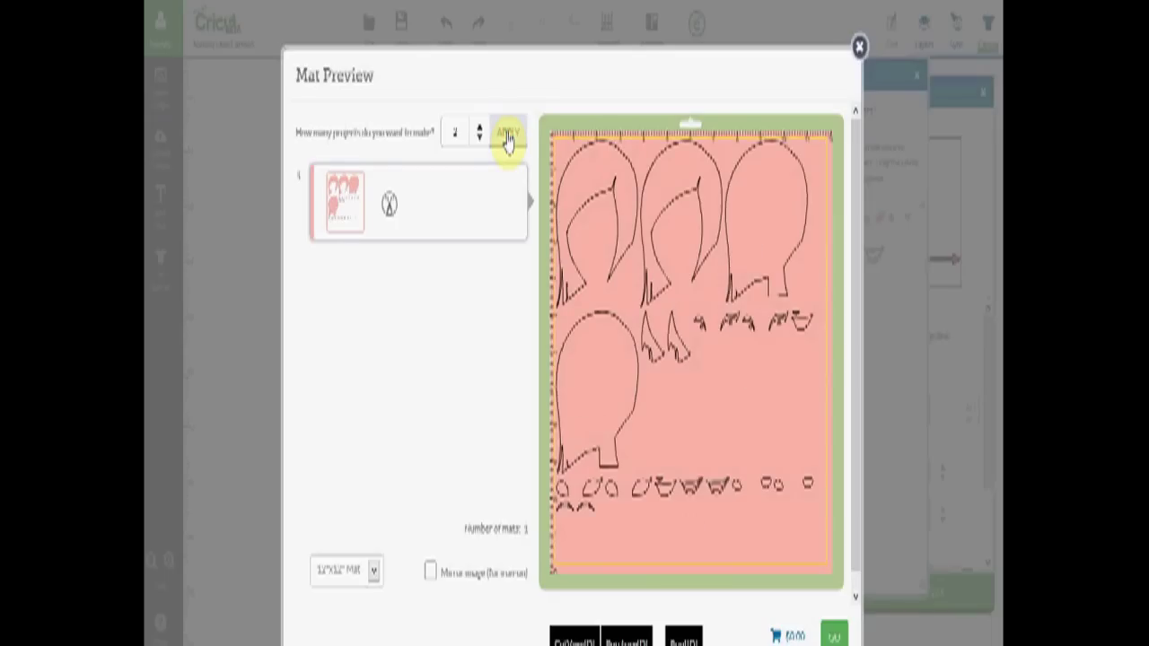
# Continue to the Mat 1 of 1 cutting screen, check the device list without choosing, then close the connection prompt.
pyautogui.click(833, 635)
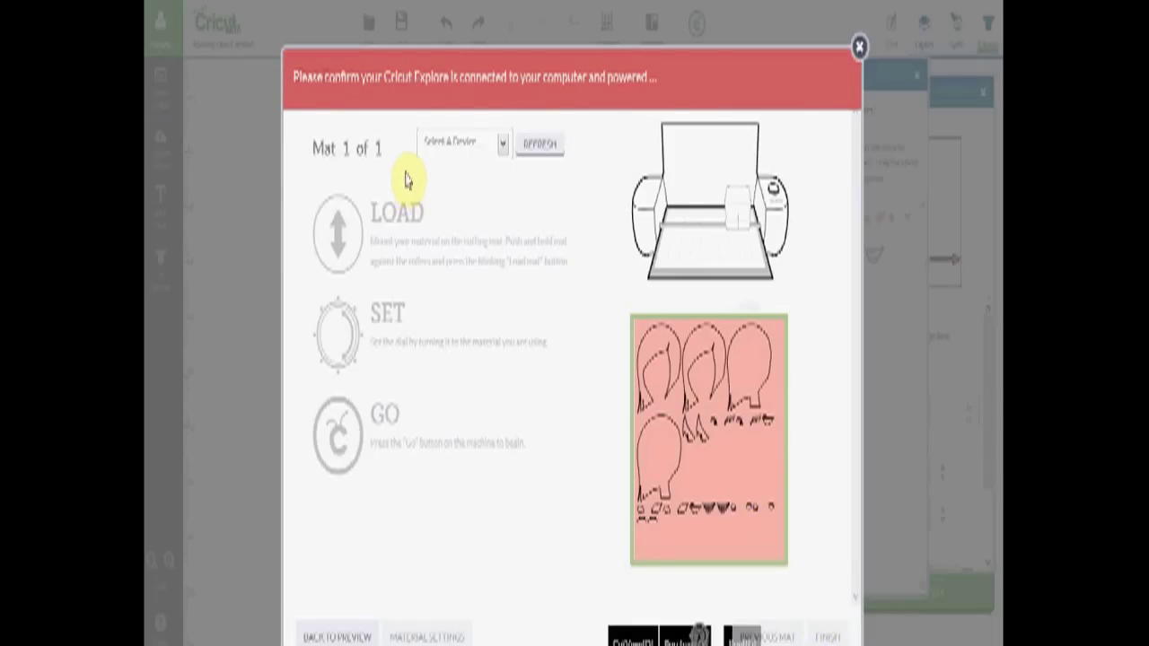
pyautogui.click(504, 145)
pyautogui.click(505, 148)
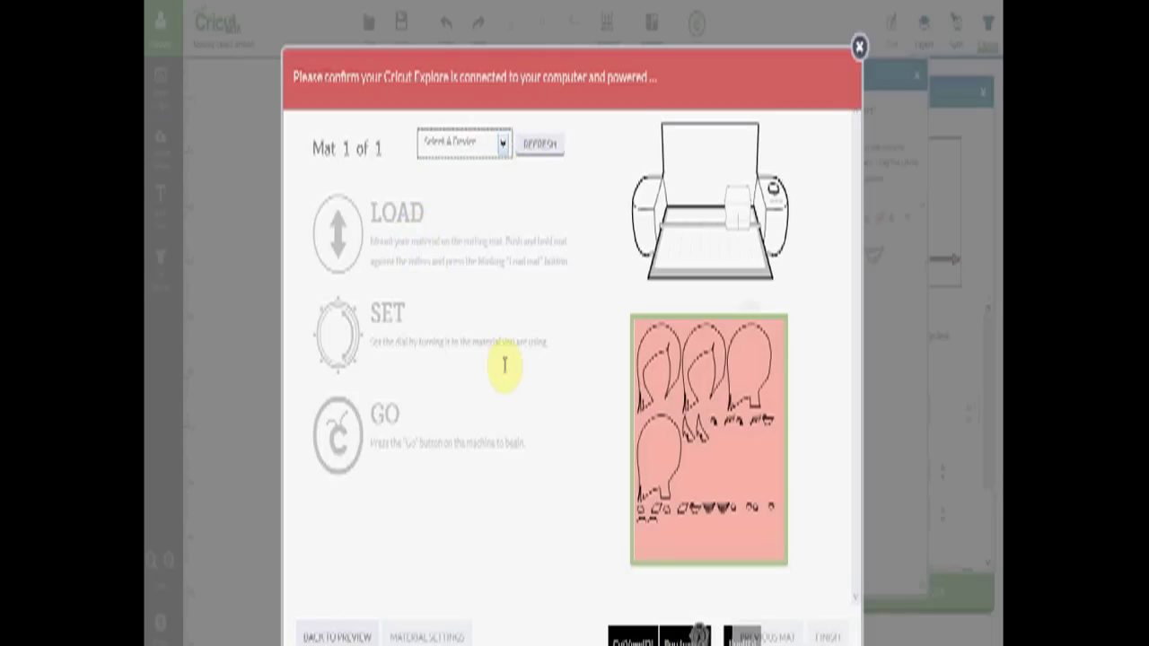
pyautogui.click(582, 78)
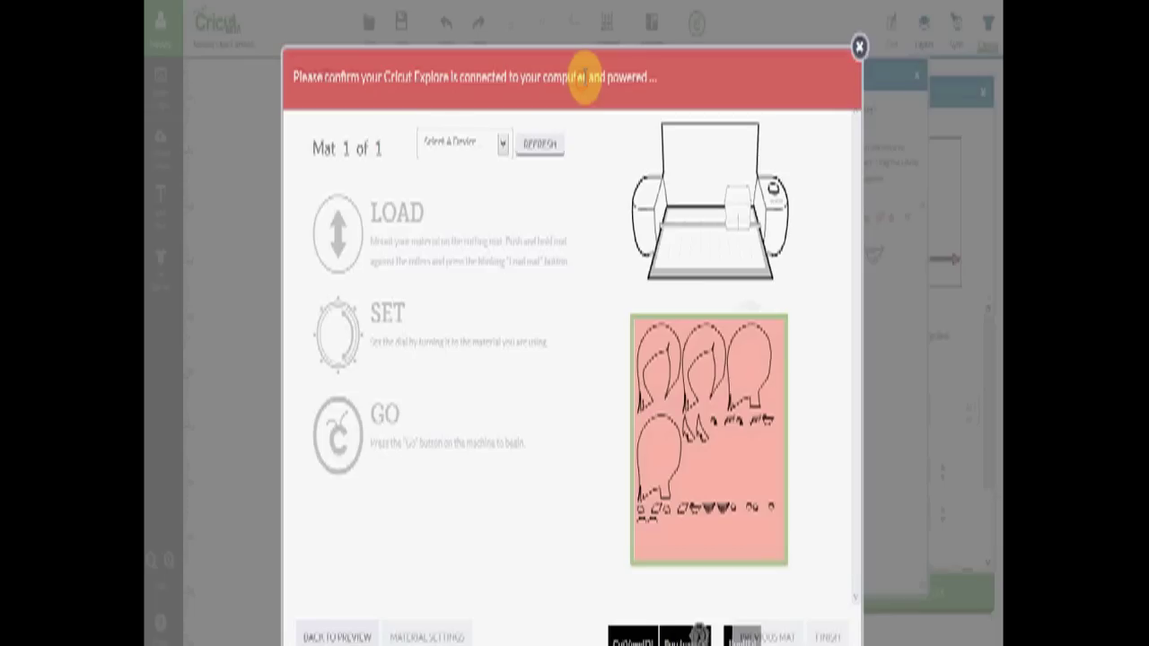
# Close the cutting screen and start a new project, discarding Melody Lane Cartoon unsaved.
pyautogui.click(859, 47)
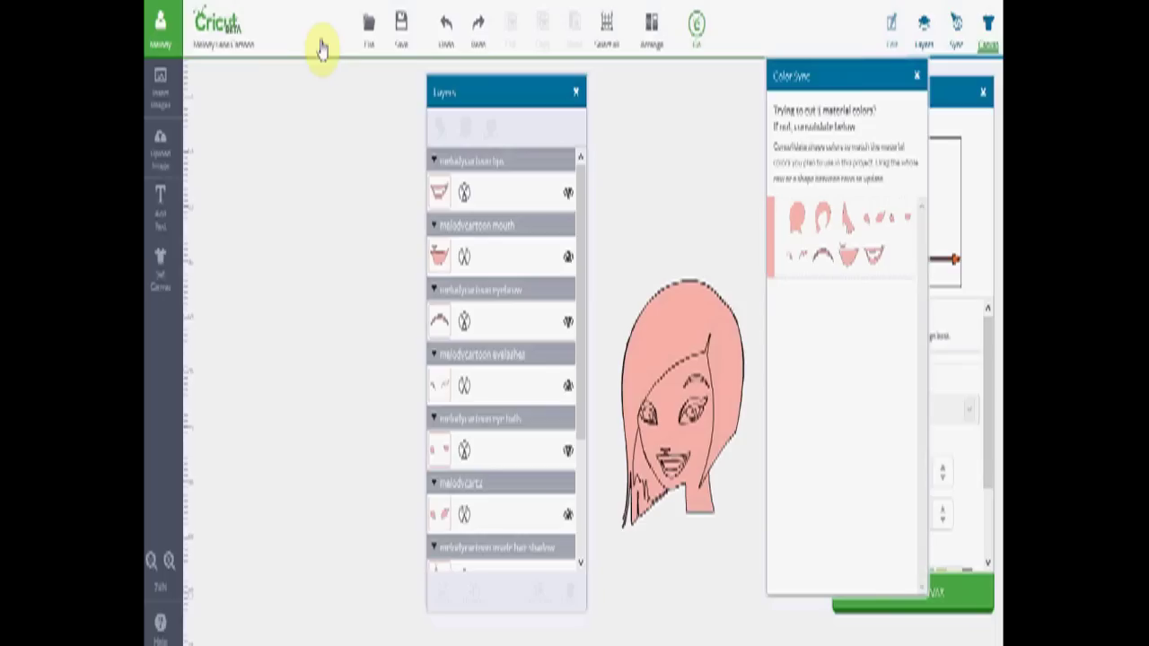
pyautogui.click(370, 29)
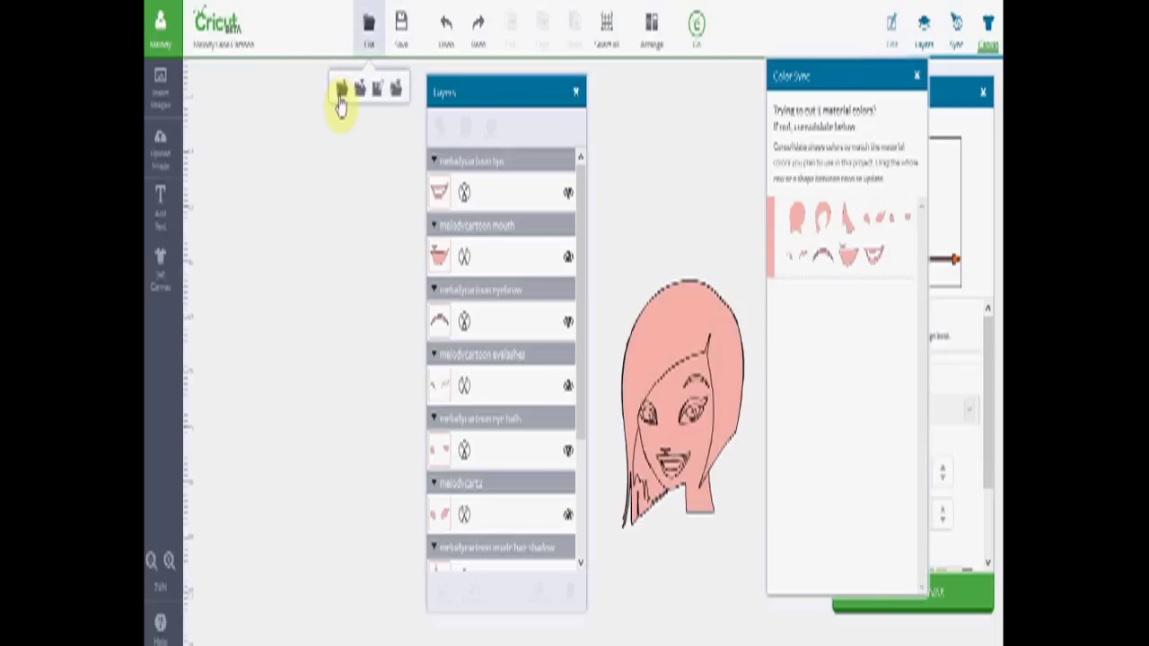
pyautogui.click(344, 90)
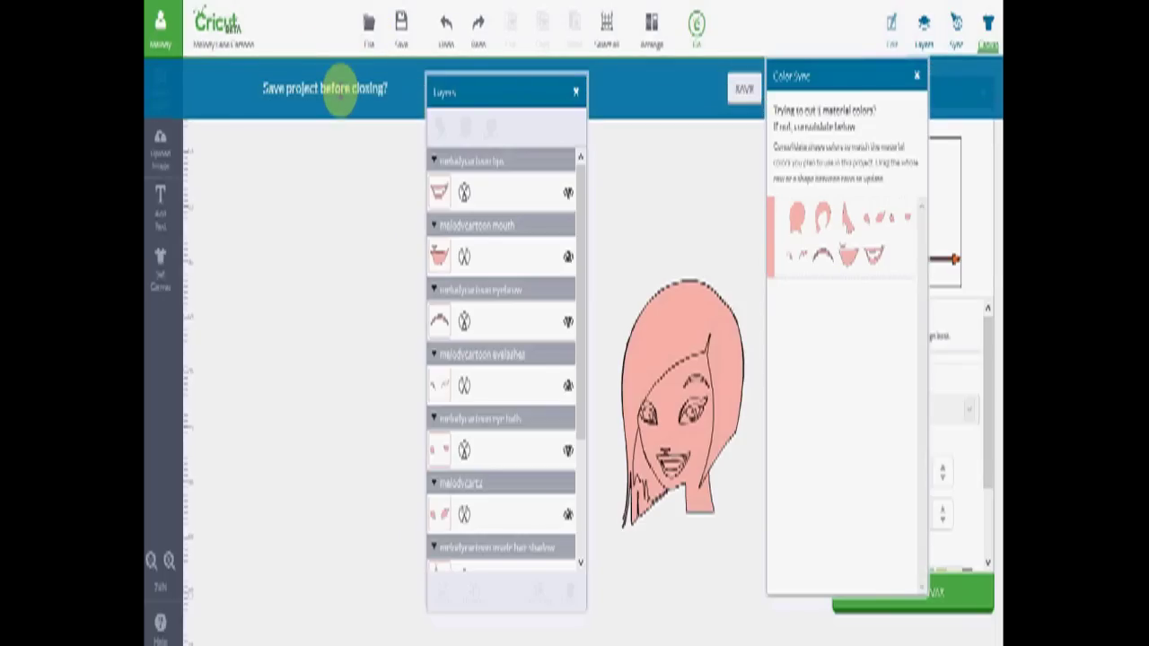
pyautogui.click(576, 93)
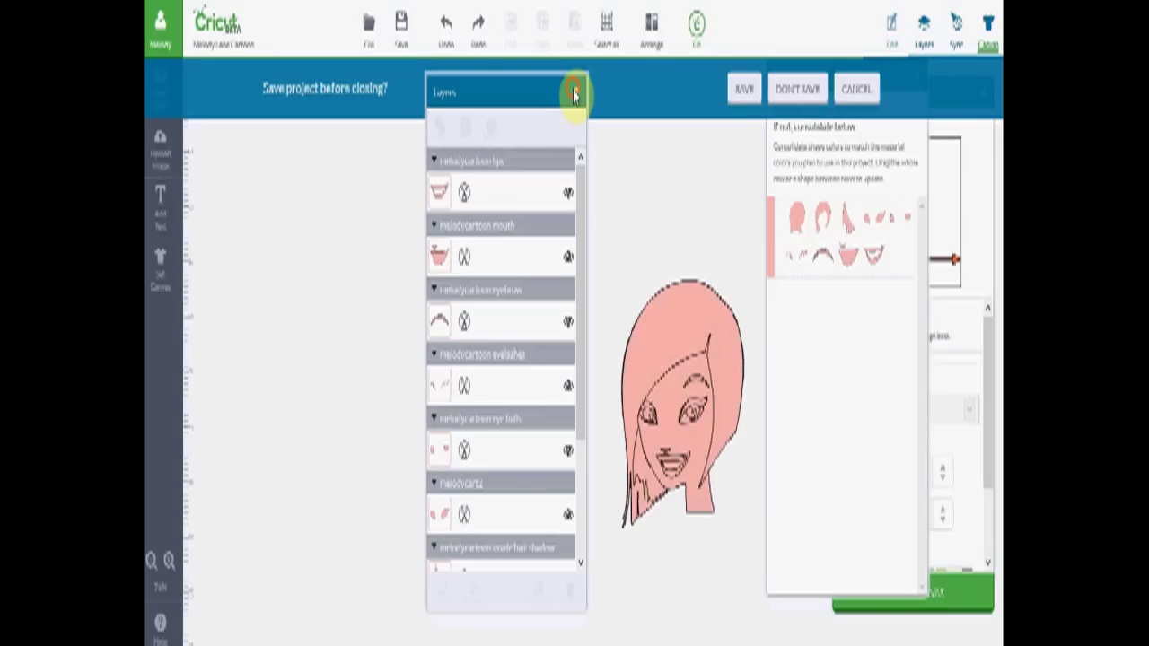
pyautogui.click(783, 93)
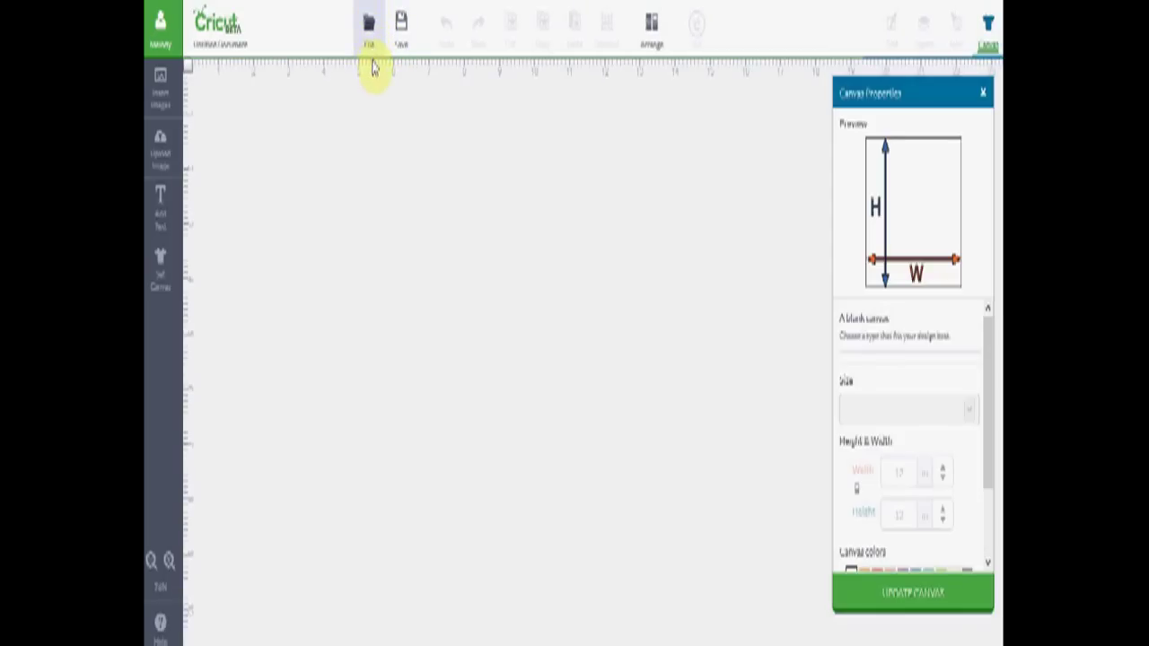
pyautogui.click(370, 32)
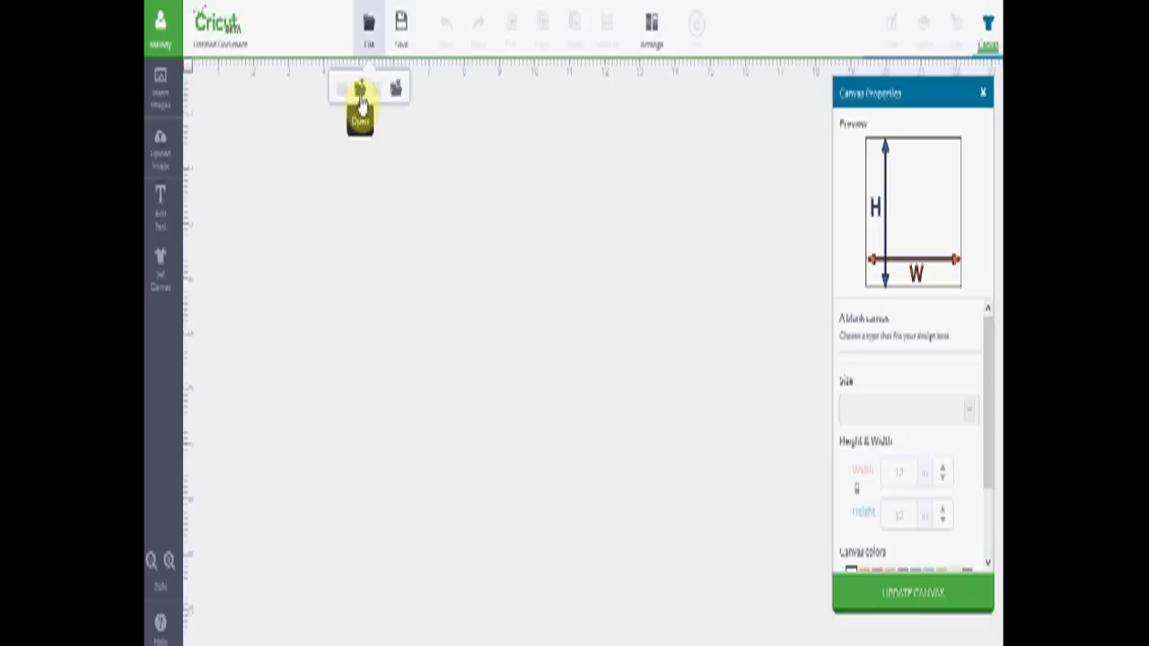
pyautogui.click(162, 97)
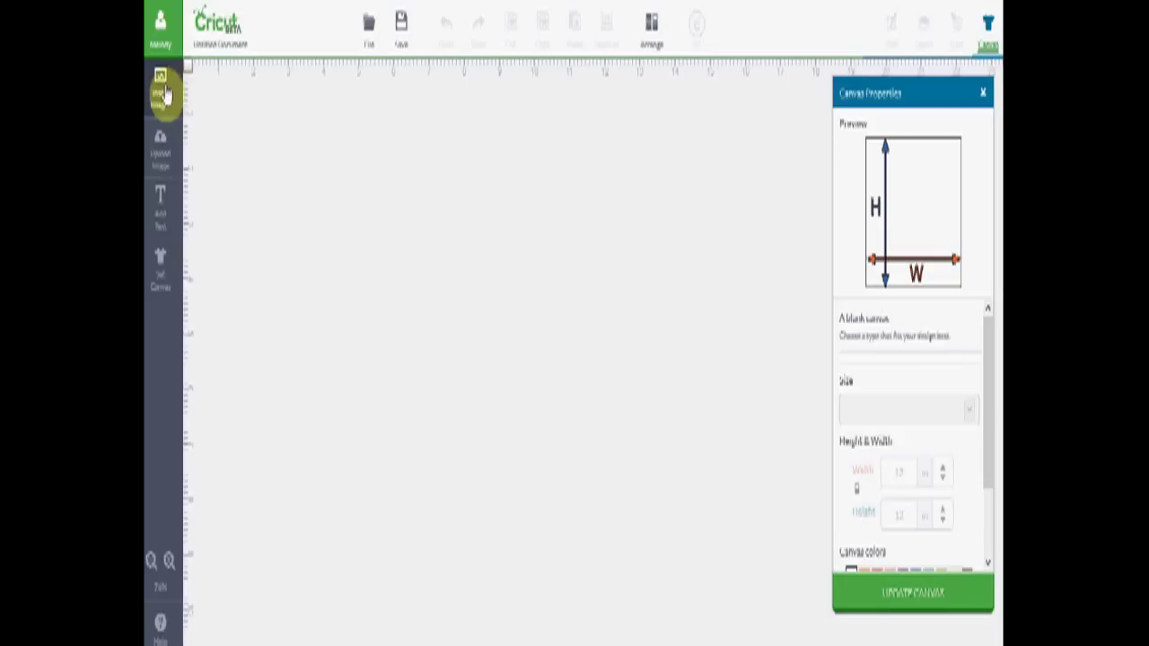
pyautogui.click(159, 153)
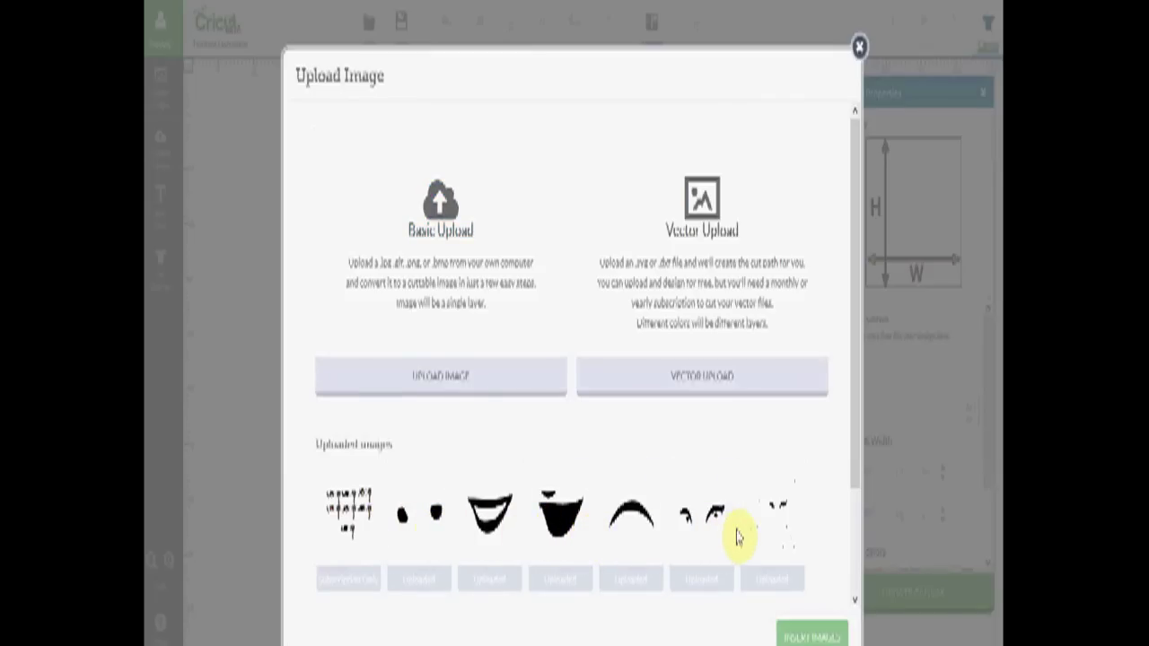
# Browse the uploaded face images, select then deselect the eyebrow image, and close the upload window.
pyautogui.moveTo(770, 529)
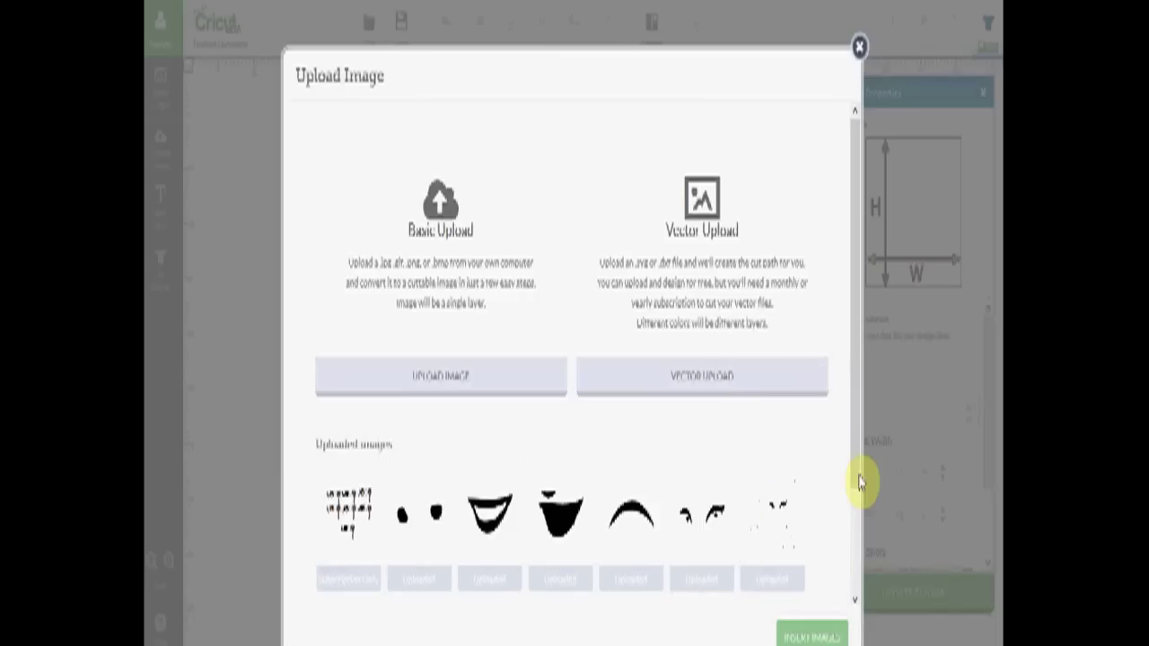
pyautogui.moveTo(855, 449); pyautogui.dragTo(872, 574)
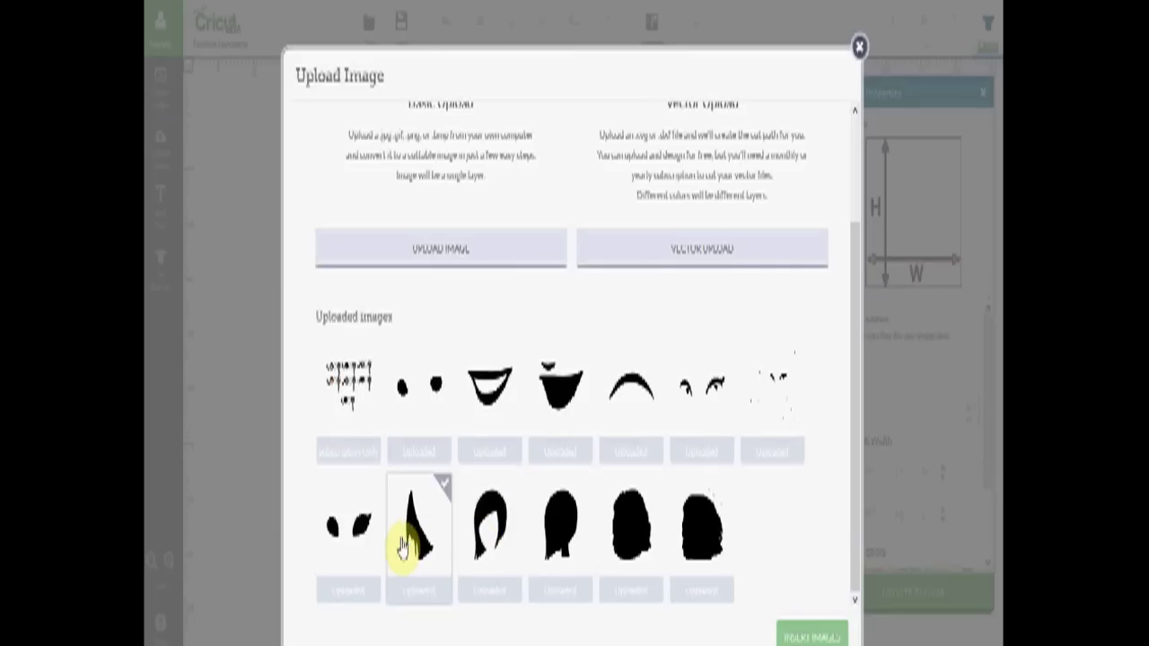
pyautogui.moveTo(341, 397)
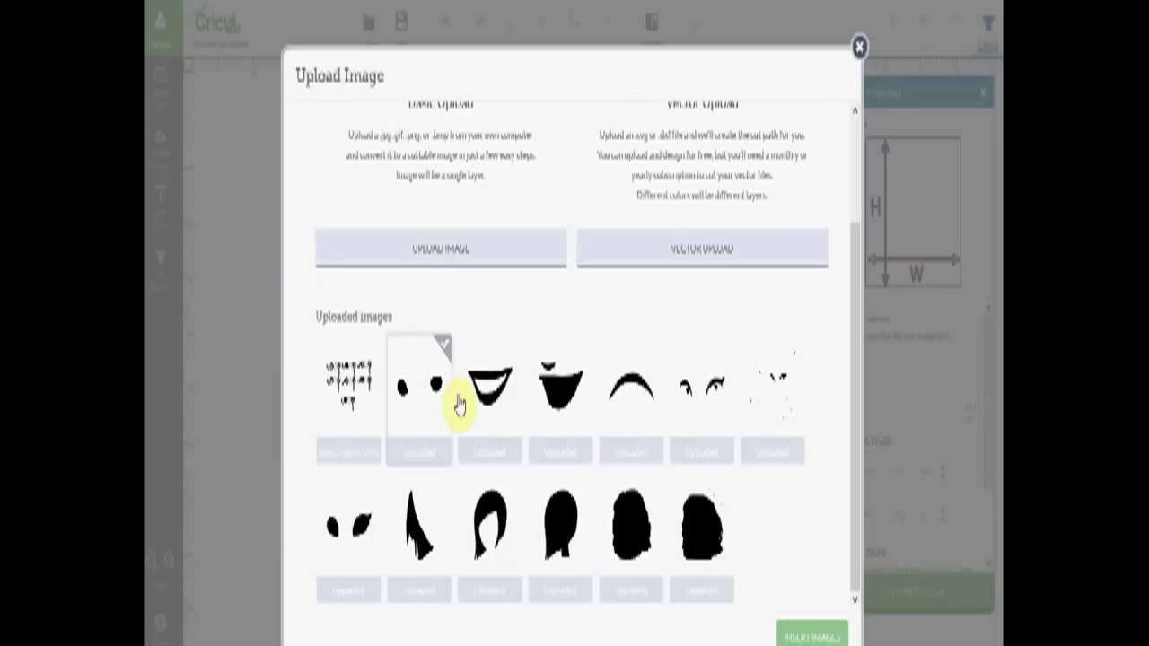
pyautogui.moveTo(858, 359); pyautogui.dragTo(846, 248)
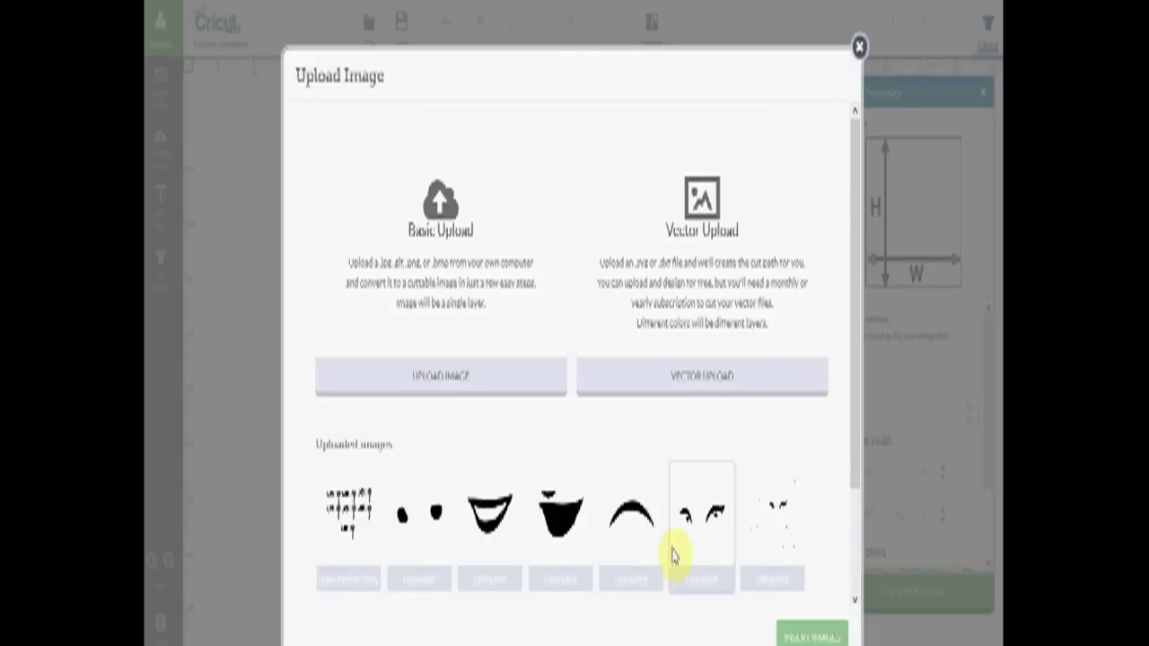
pyautogui.click(629, 514)
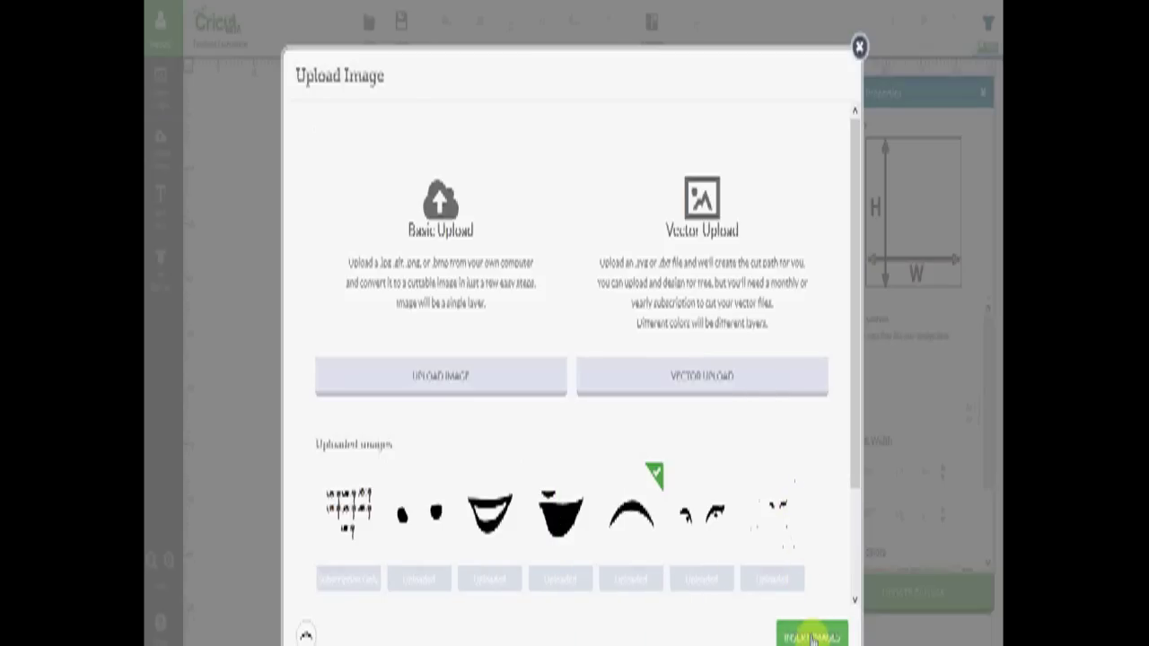
pyautogui.click(658, 473)
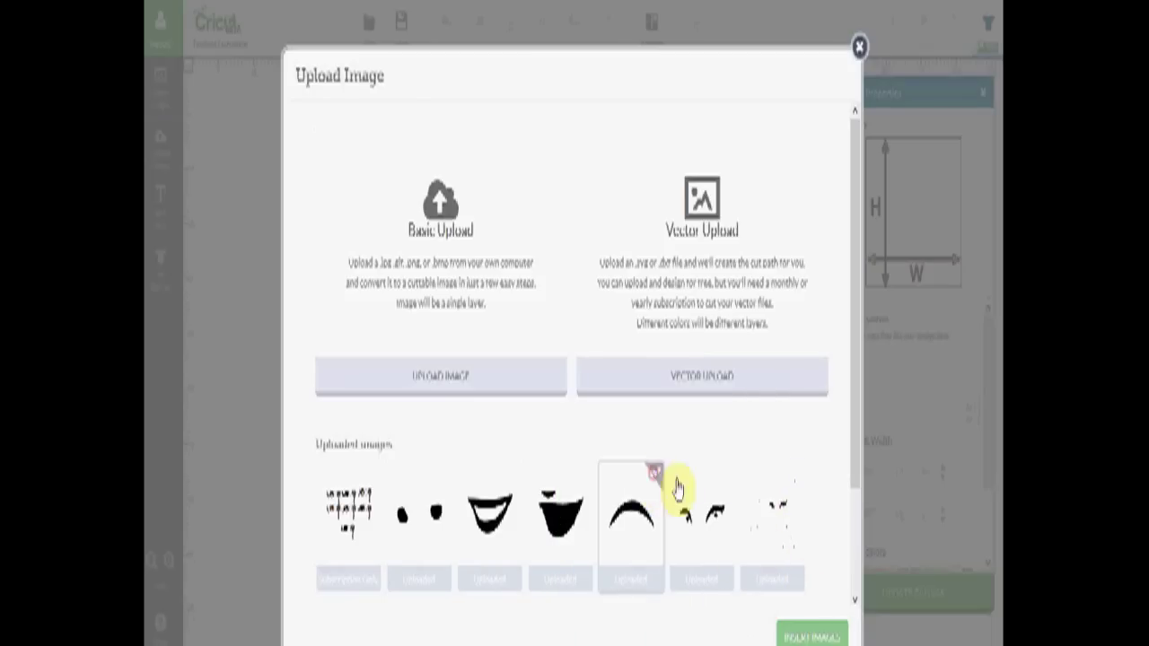
pyautogui.click(860, 56)
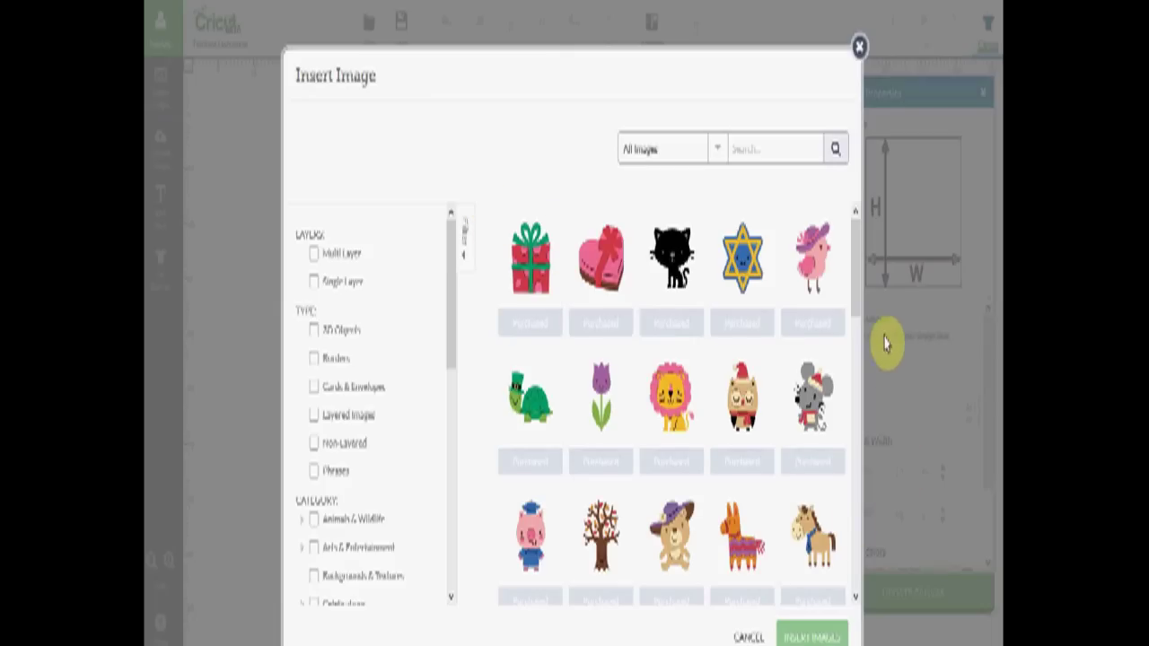
# Scroll down through All Images in the Insert Image library.
pyautogui.scroll(-3, 858, 310)
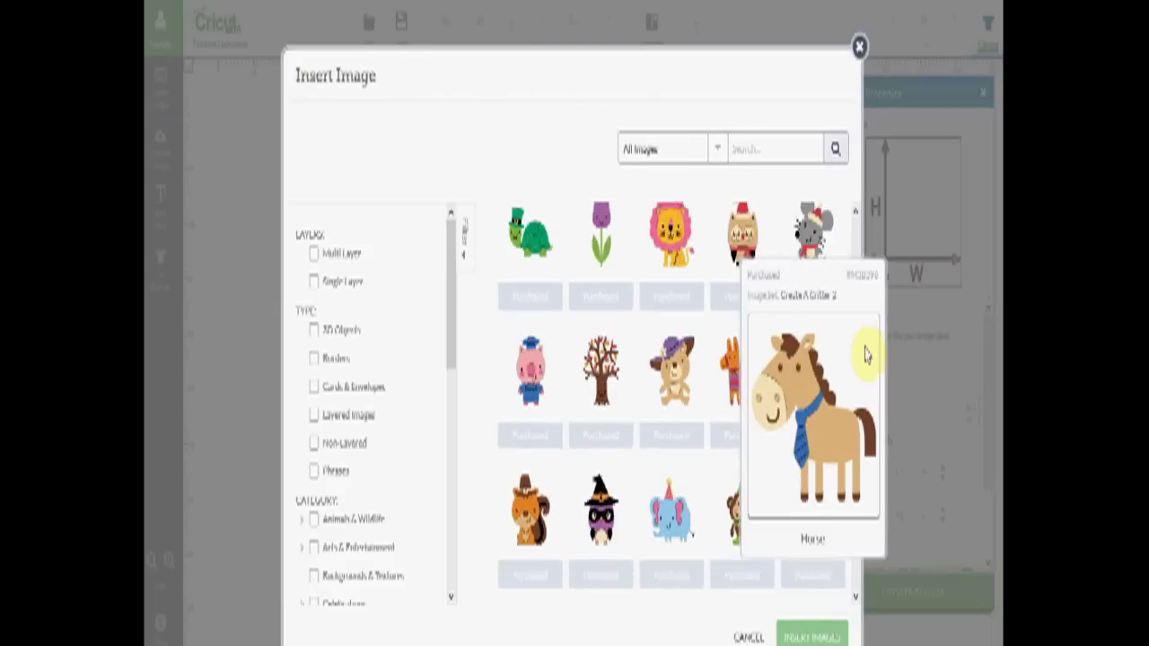
pyautogui.scroll(-3, 866, 355)
pyautogui.scroll(-4, 875, 422)
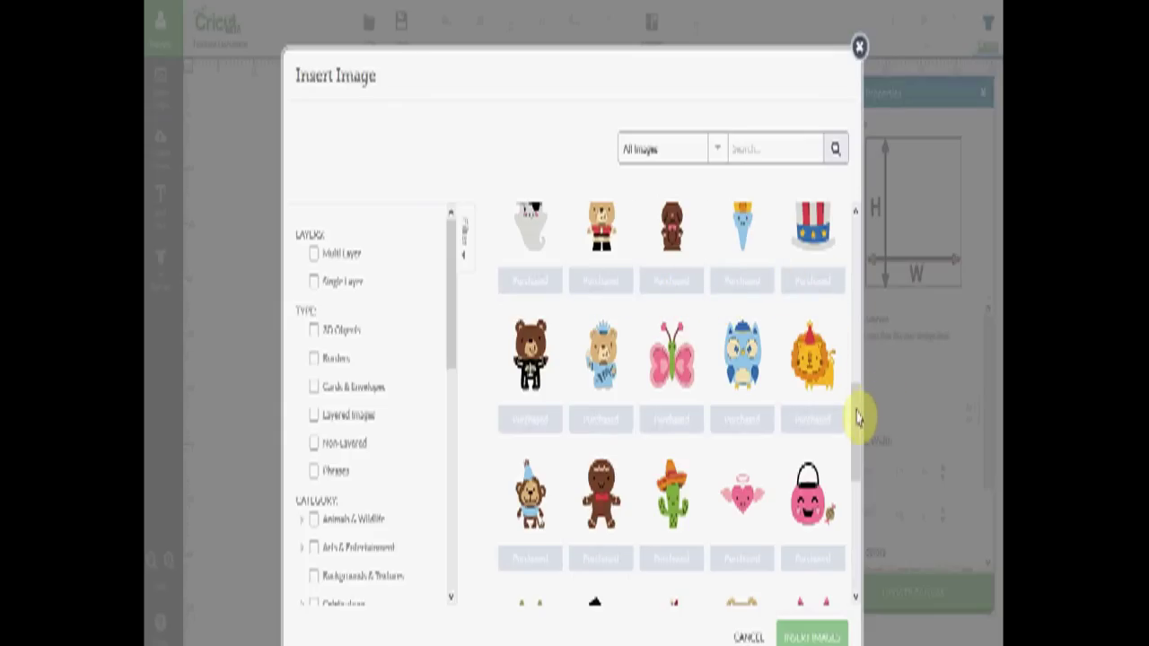
pyautogui.moveTo(861, 418); pyautogui.dragTo(859, 620)
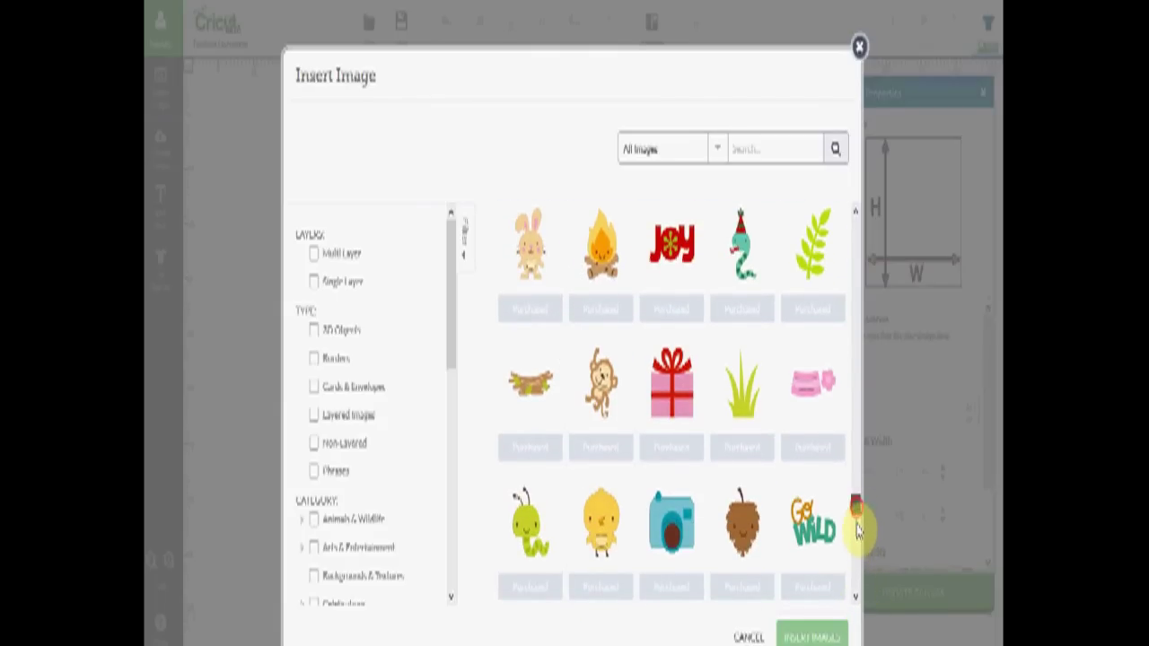
pyautogui.moveTo(857, 530); pyautogui.dragTo(859, 482)
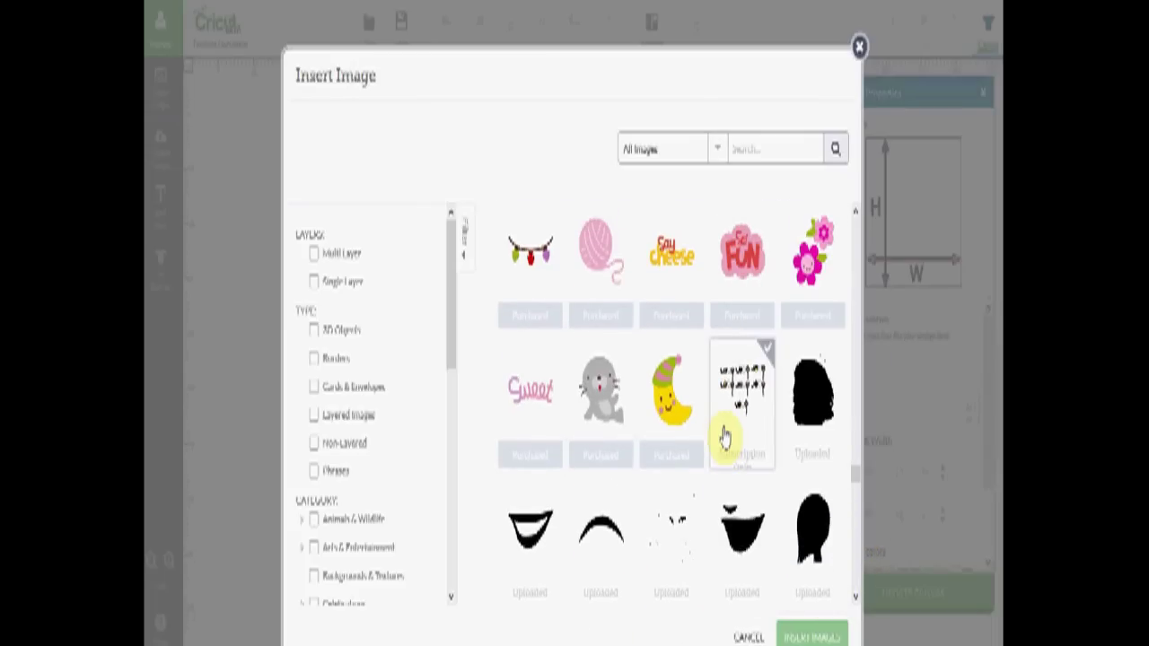
pyautogui.moveTo(728, 425)
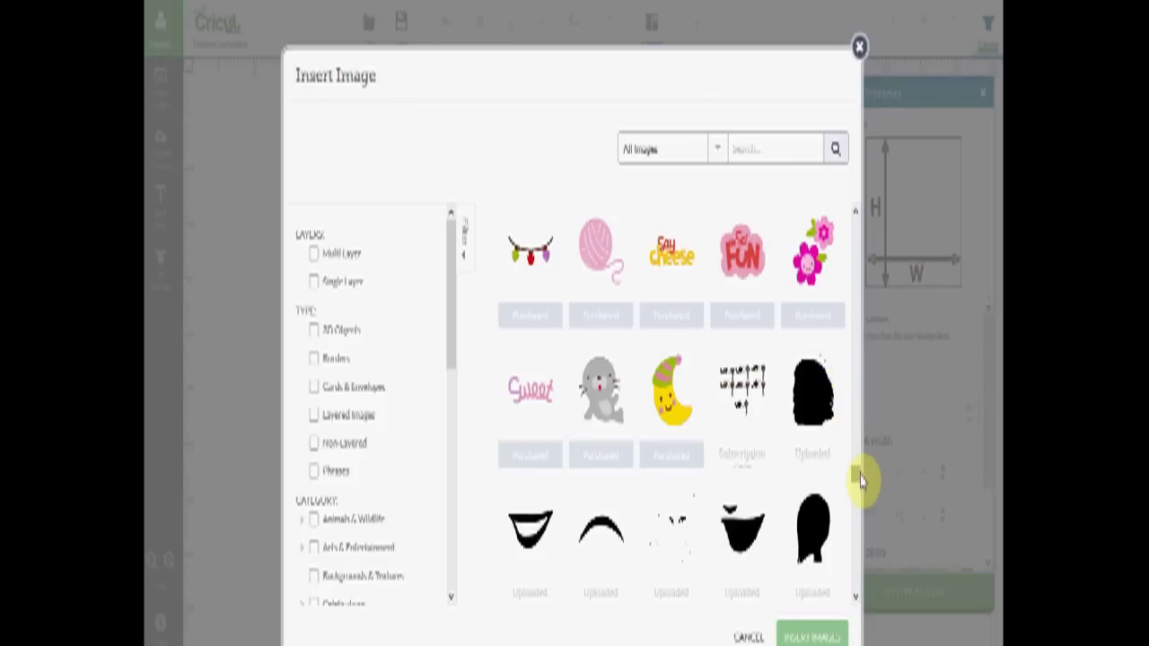
pyautogui.scroll(-2, 859, 482)
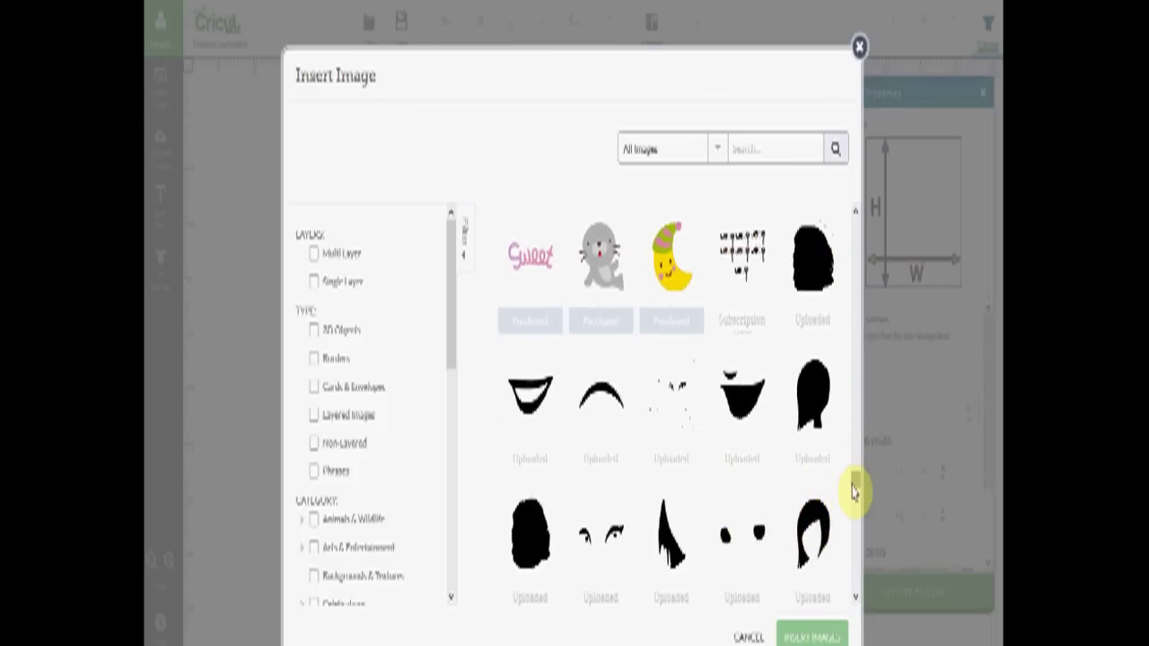
pyautogui.moveTo(610, 550)
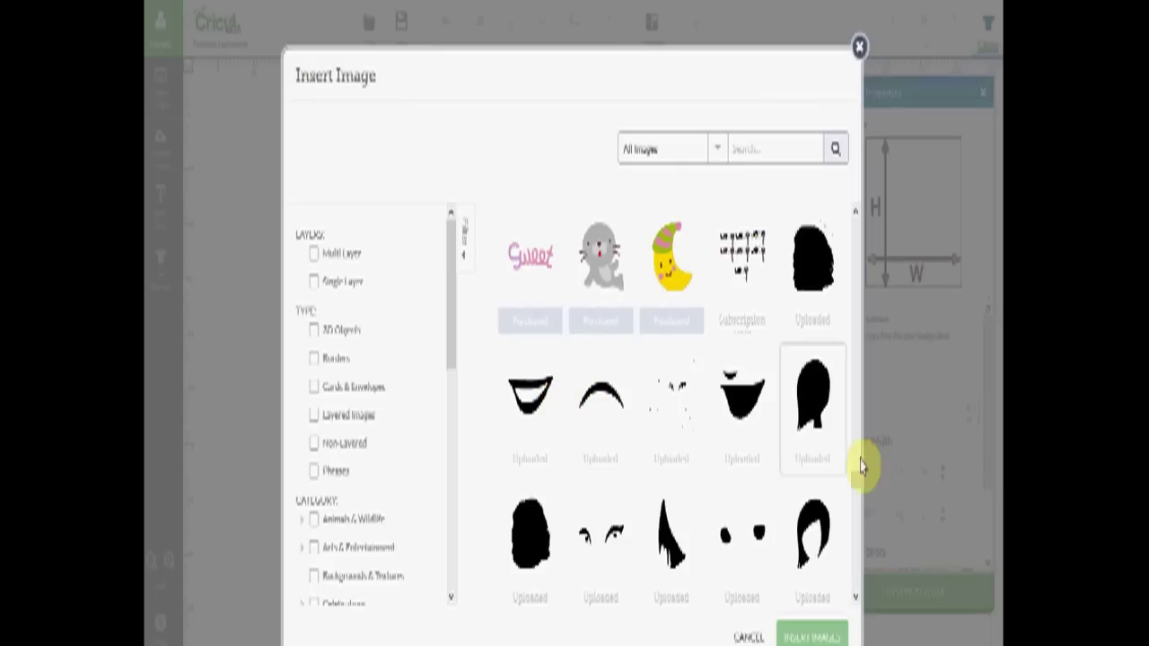
pyautogui.scroll(-5, 856, 601)
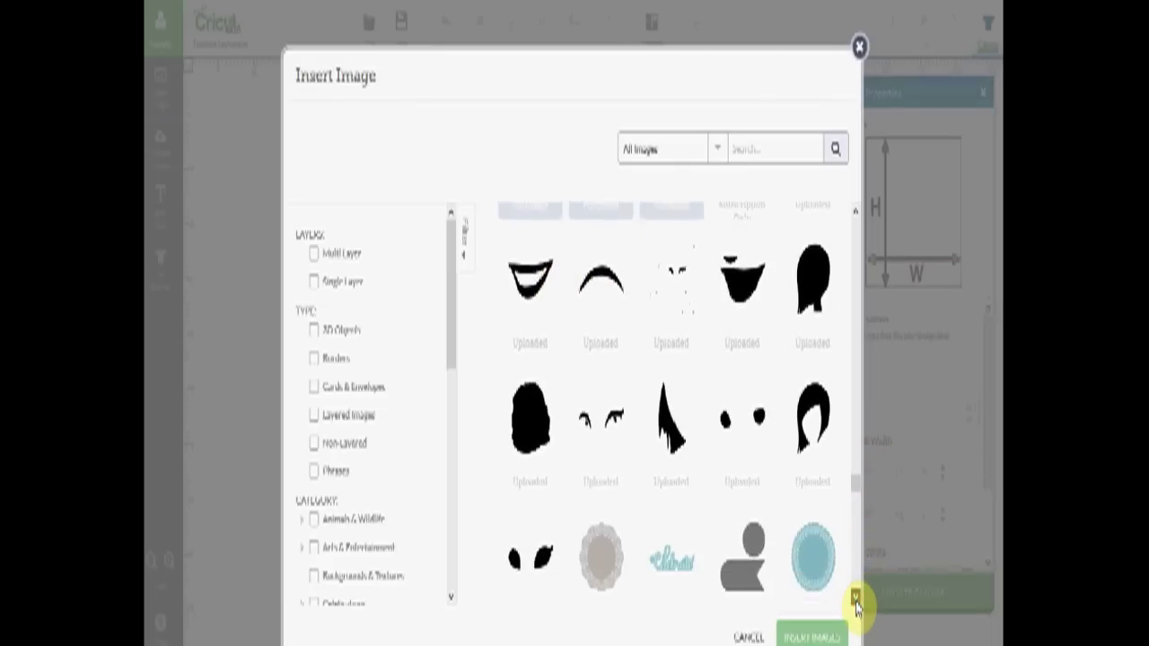
pyautogui.scroll(-5, 856, 602)
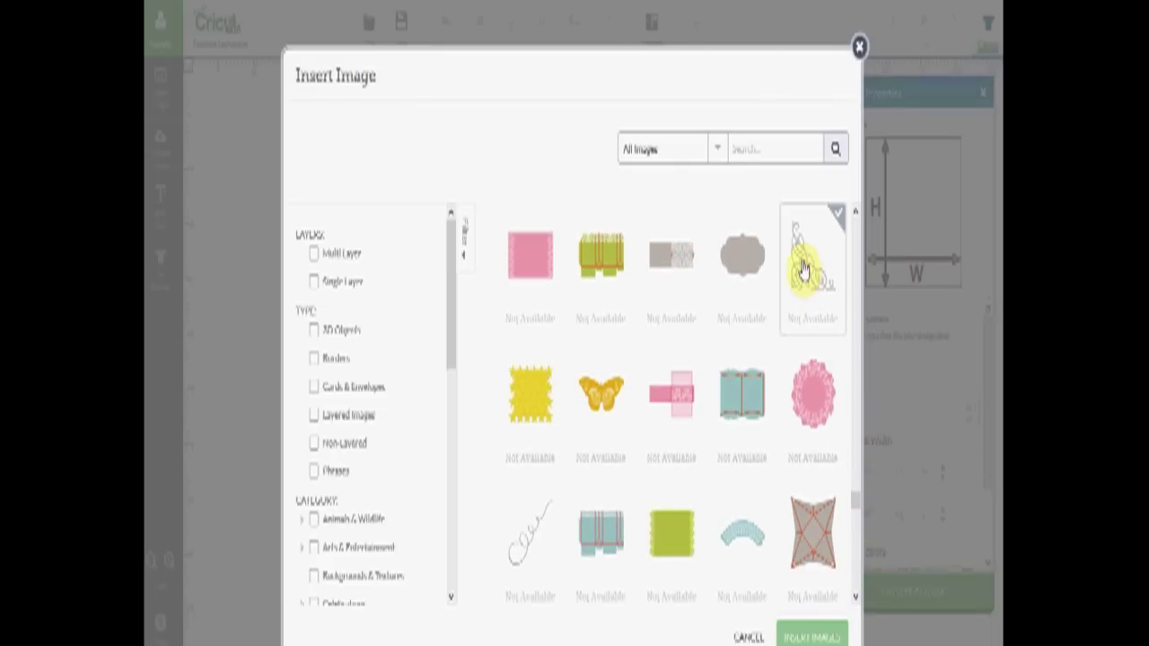
# Select the Floral Doily tile and scroll on through the $0.99 images.
pyautogui.click(803, 270)
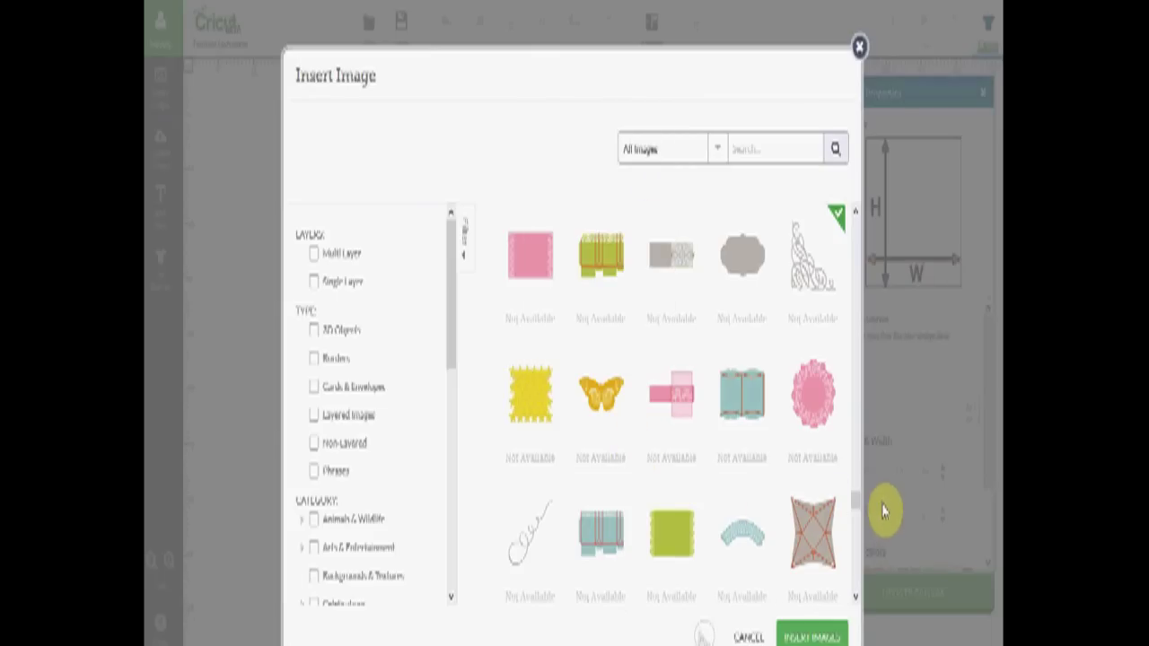
pyautogui.moveTo(857, 511); pyautogui.dragTo(859, 564)
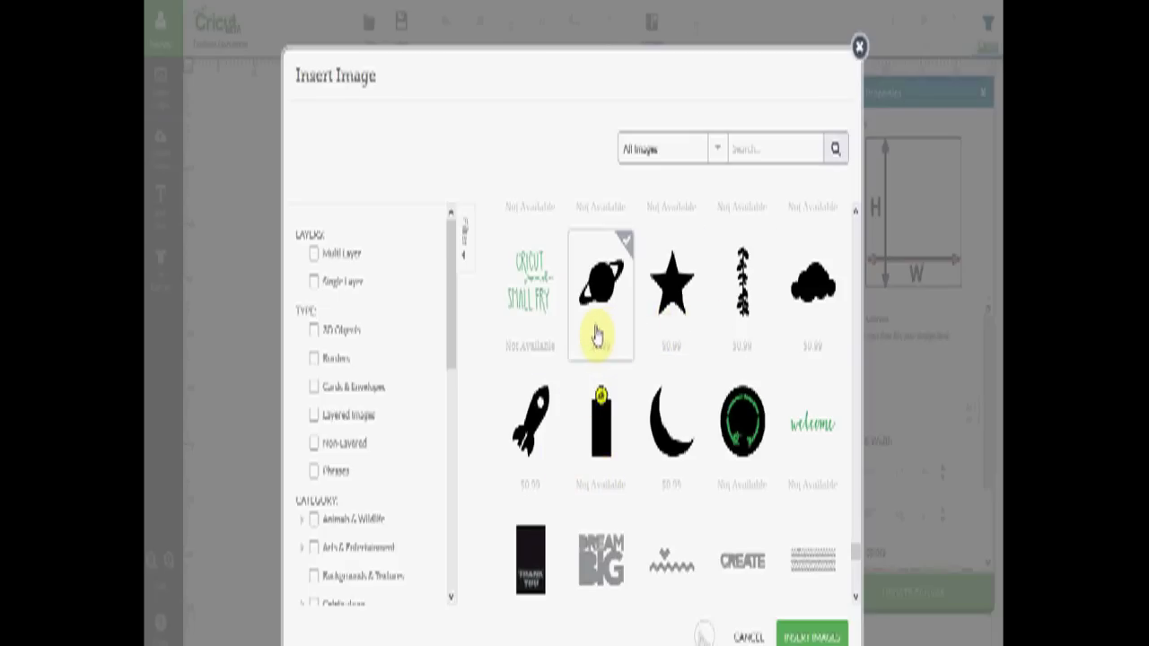
pyautogui.moveTo(859, 559); pyautogui.dragTo(863, 598)
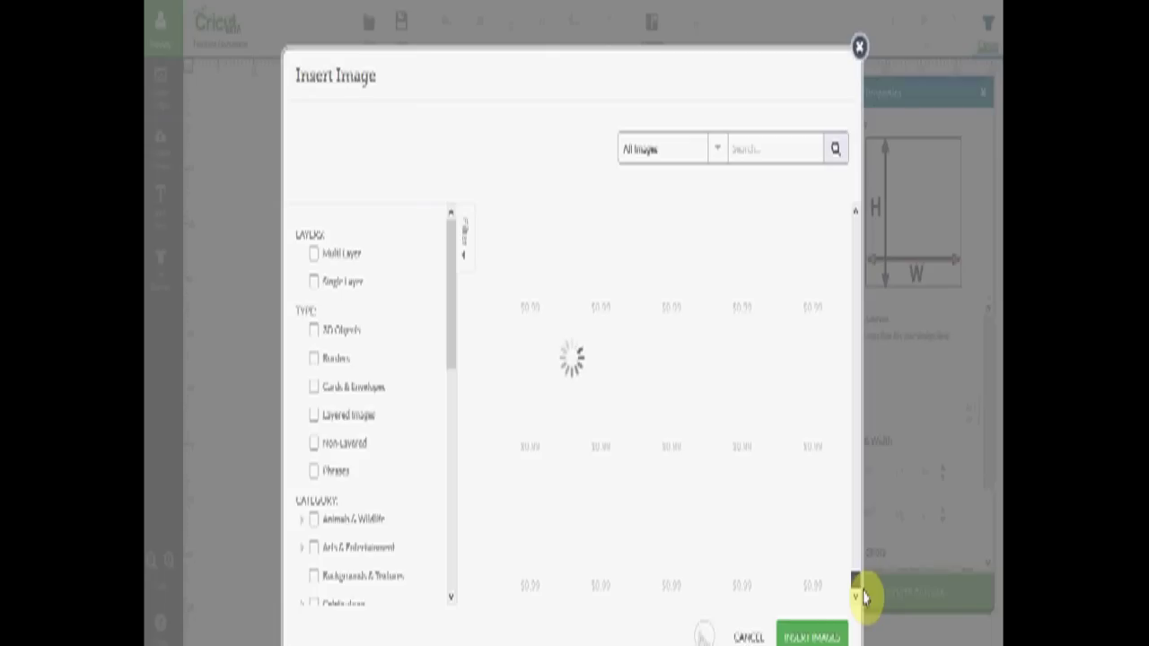
pyautogui.moveTo(863, 598); pyautogui.dragTo(864, 604)
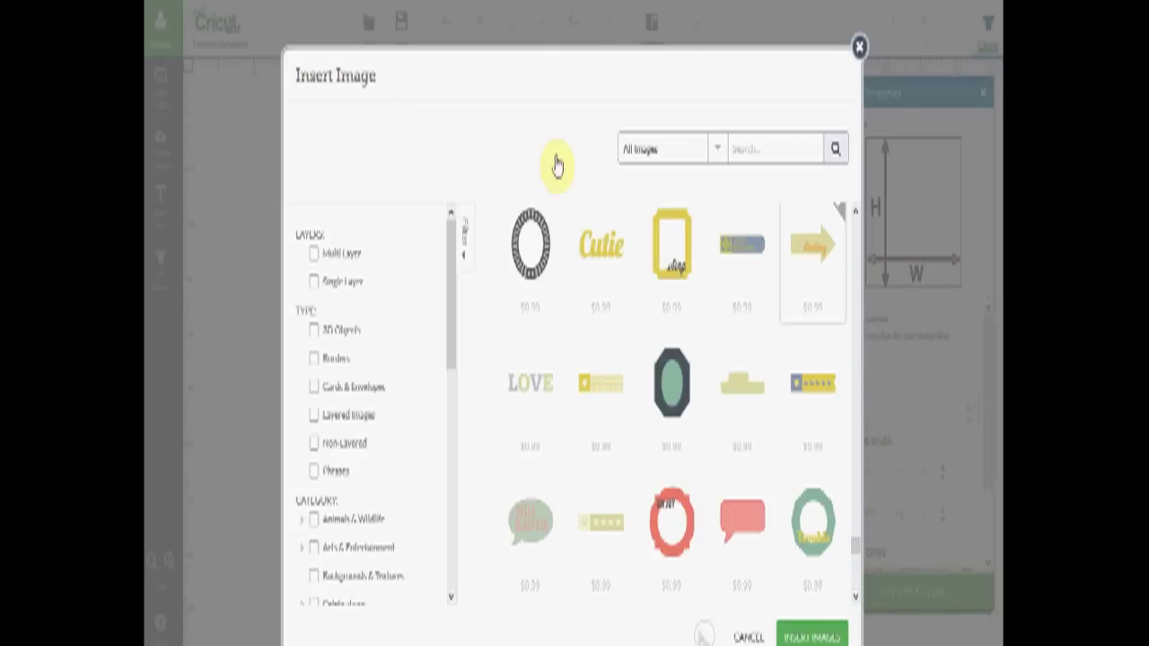
# Switch the library view to All Image Sets and browse the Close to my Heart set.
pyautogui.click(718, 151)
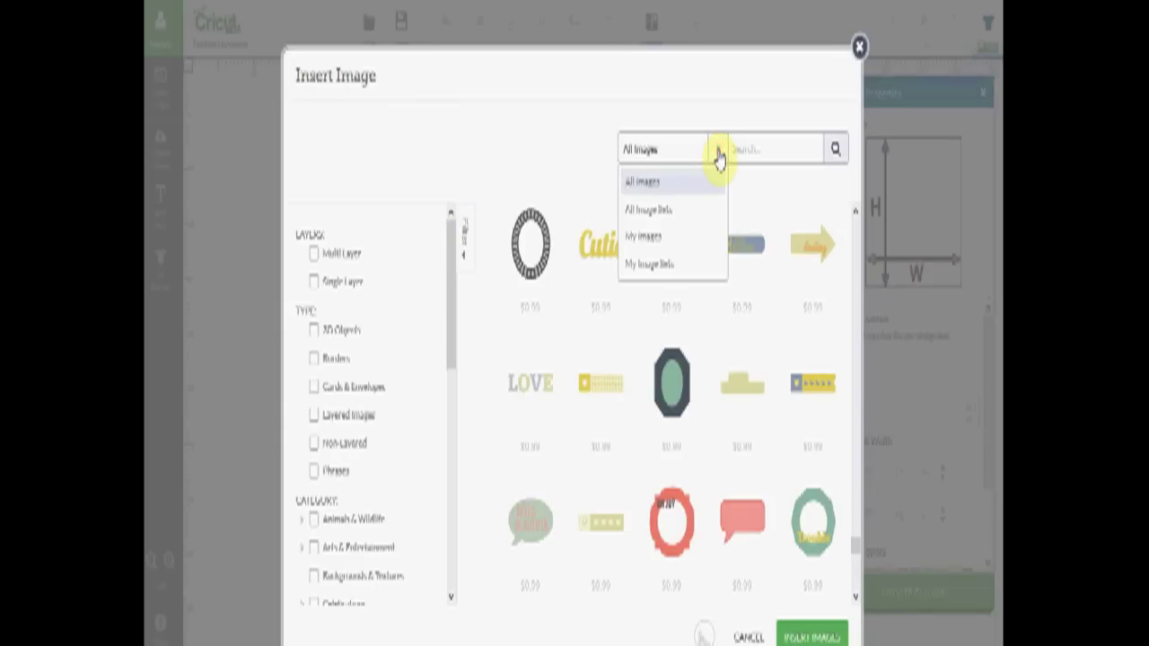
pyautogui.click(686, 210)
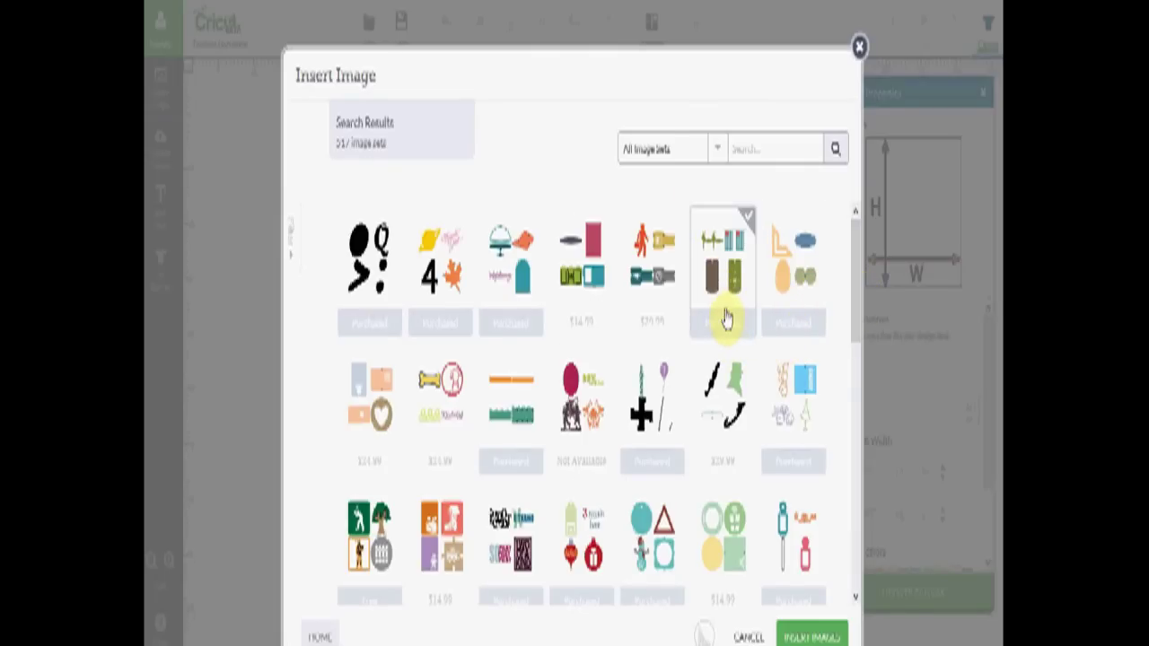
pyautogui.moveTo(726, 316)
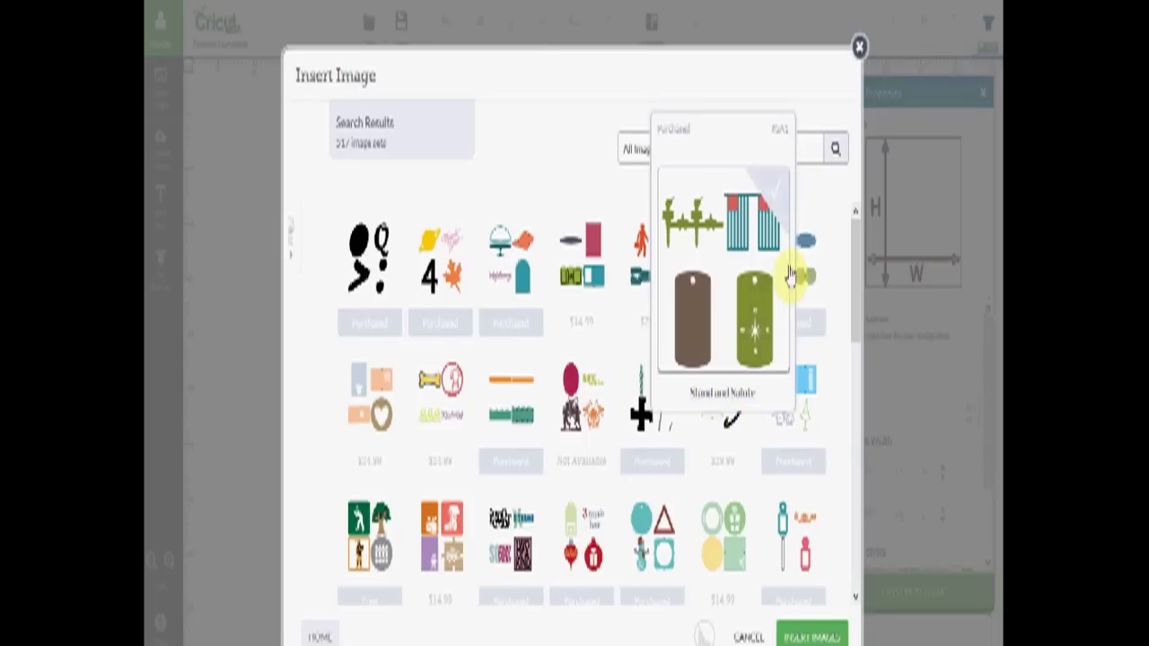
pyautogui.click(810, 316)
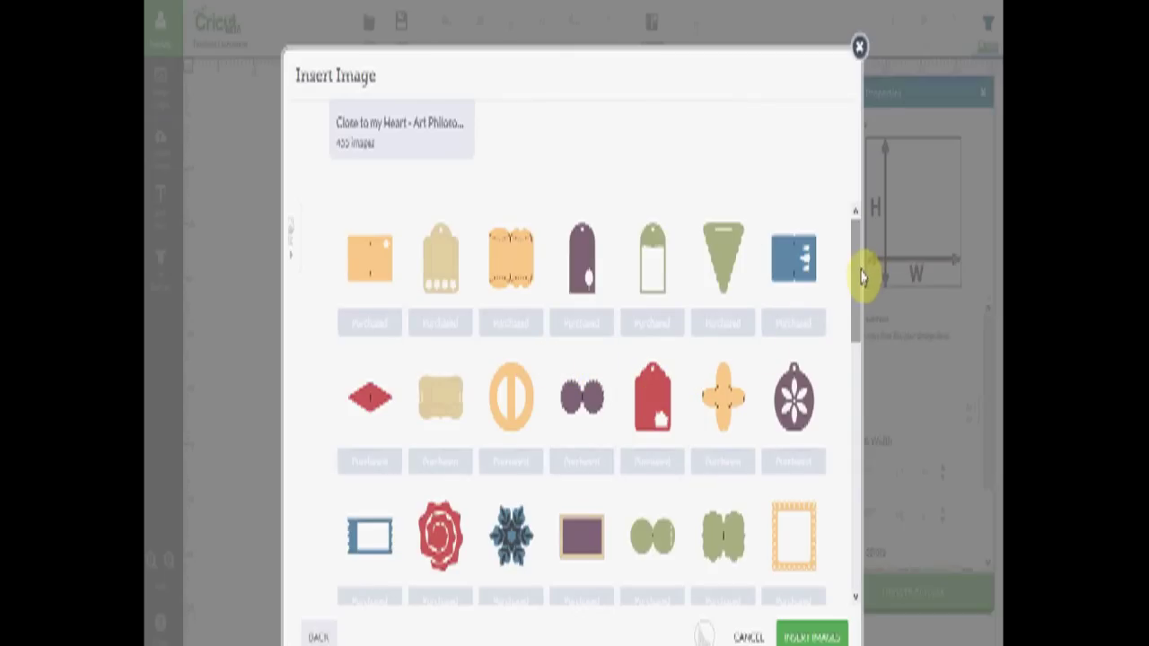
pyautogui.moveTo(860, 274); pyautogui.dragTo(850, 579)
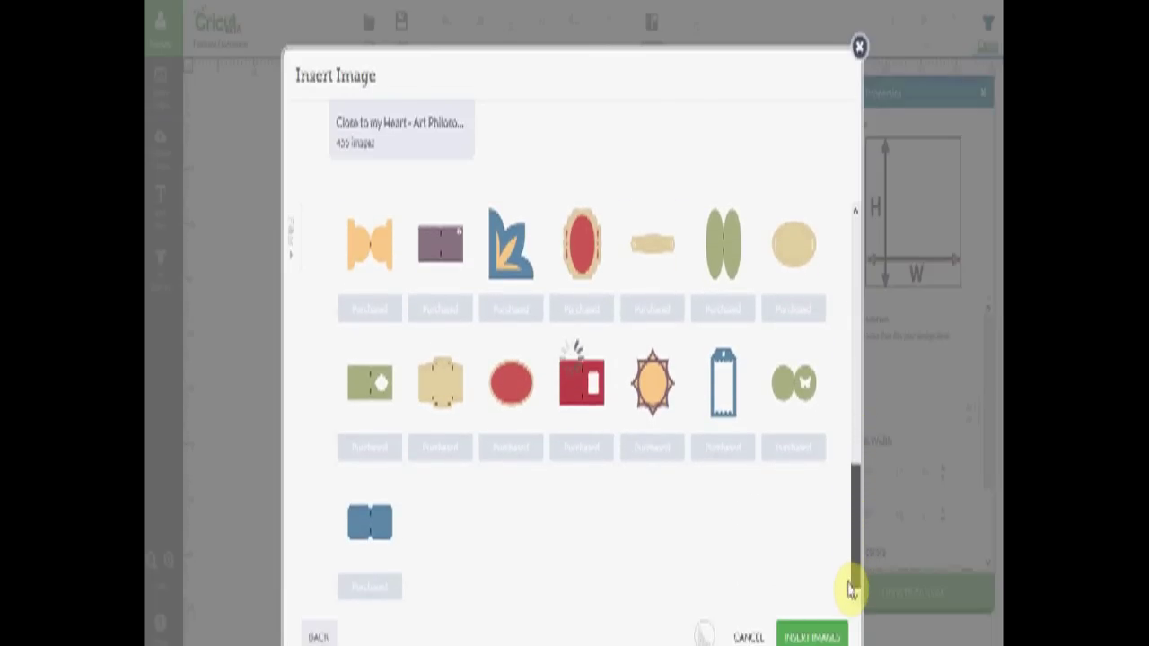
pyautogui.moveTo(851, 588); pyautogui.dragTo(862, 637)
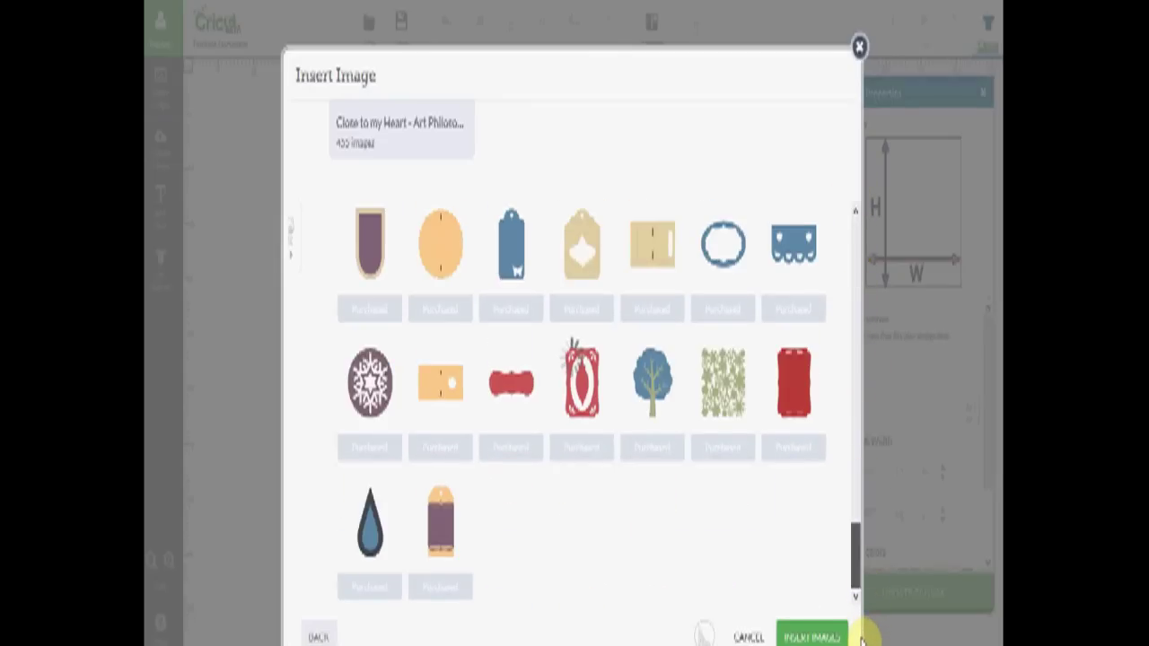
pyautogui.moveTo(862, 638); pyautogui.dragTo(848, 251)
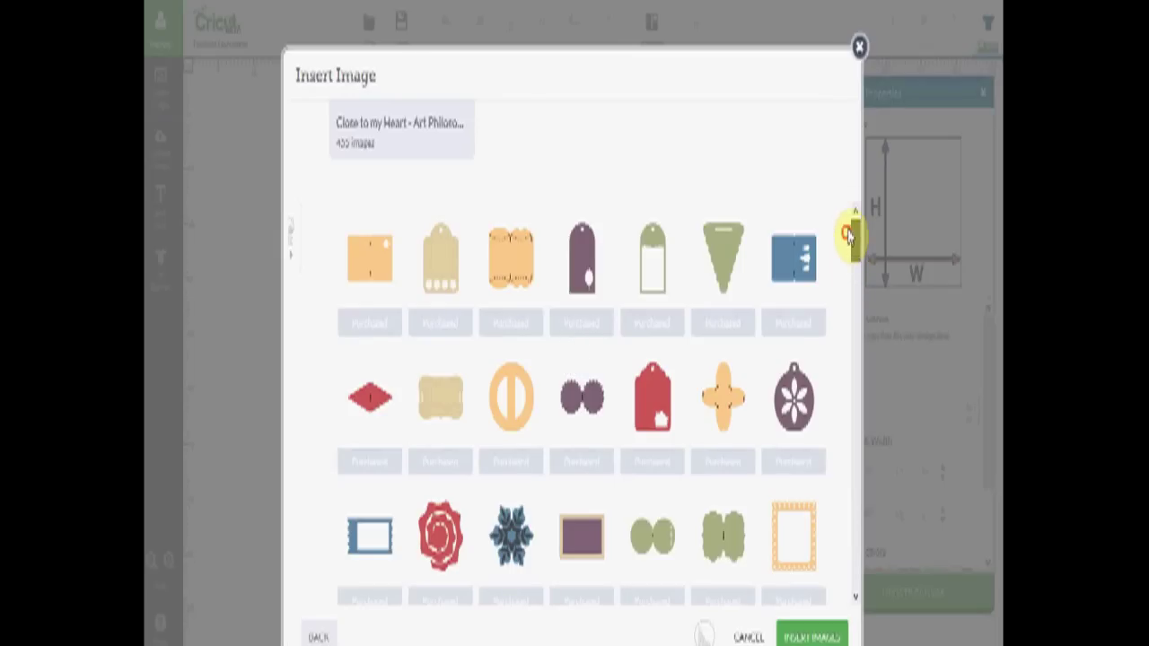
# Close and reopen the image library, then go back to all image sets.
pyautogui.click(860, 47)
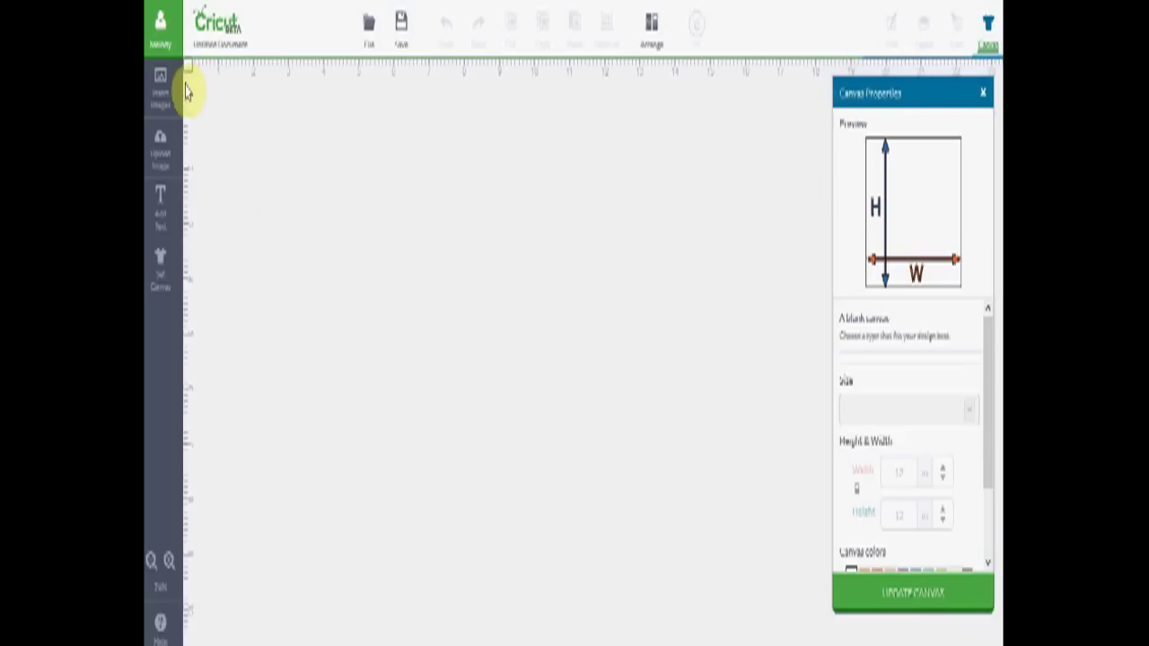
pyautogui.click(159, 108)
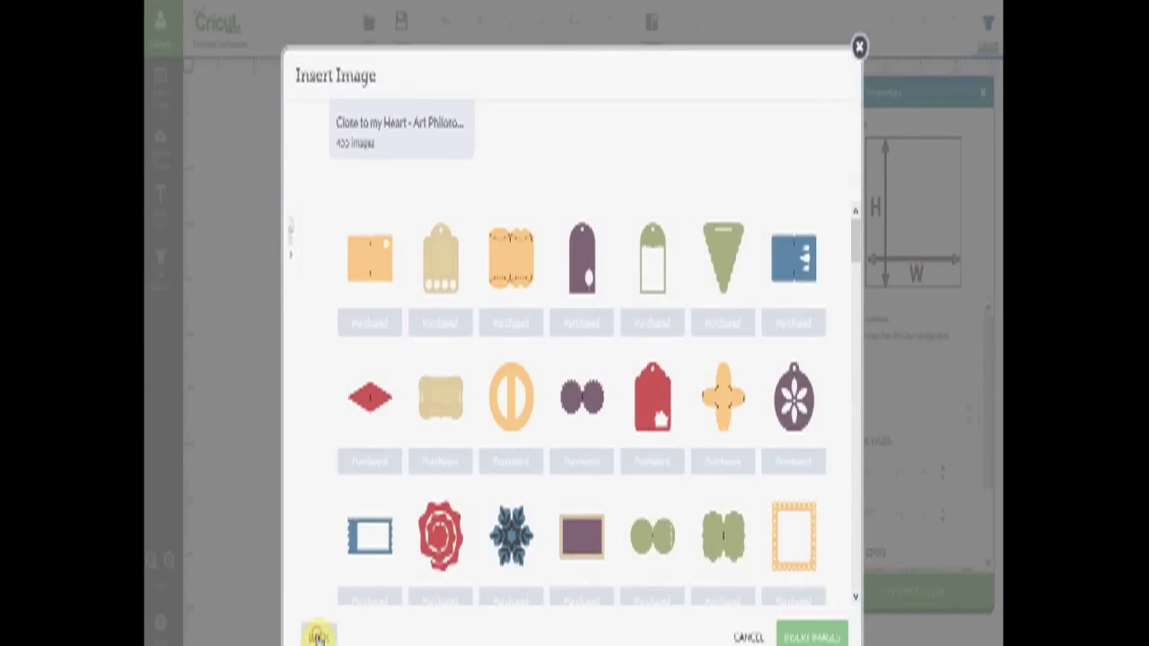
pyautogui.click(318, 636)
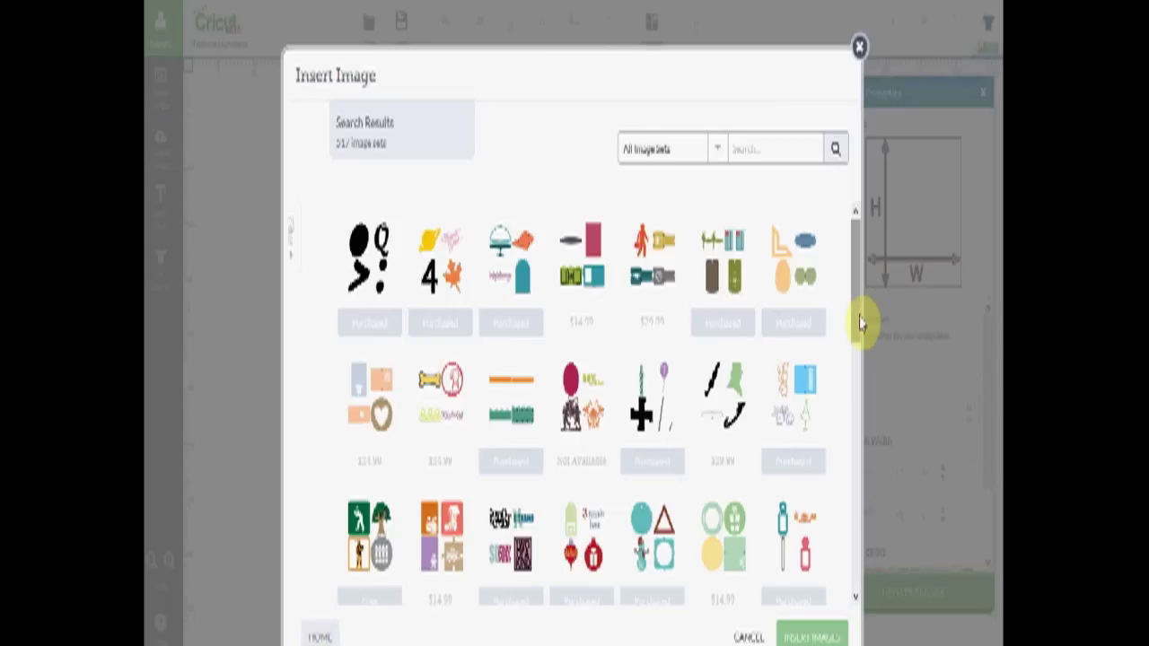
# Open the Picturesque image set and scroll through its images.
pyautogui.moveTo(858, 328); pyautogui.dragTo(859, 346)
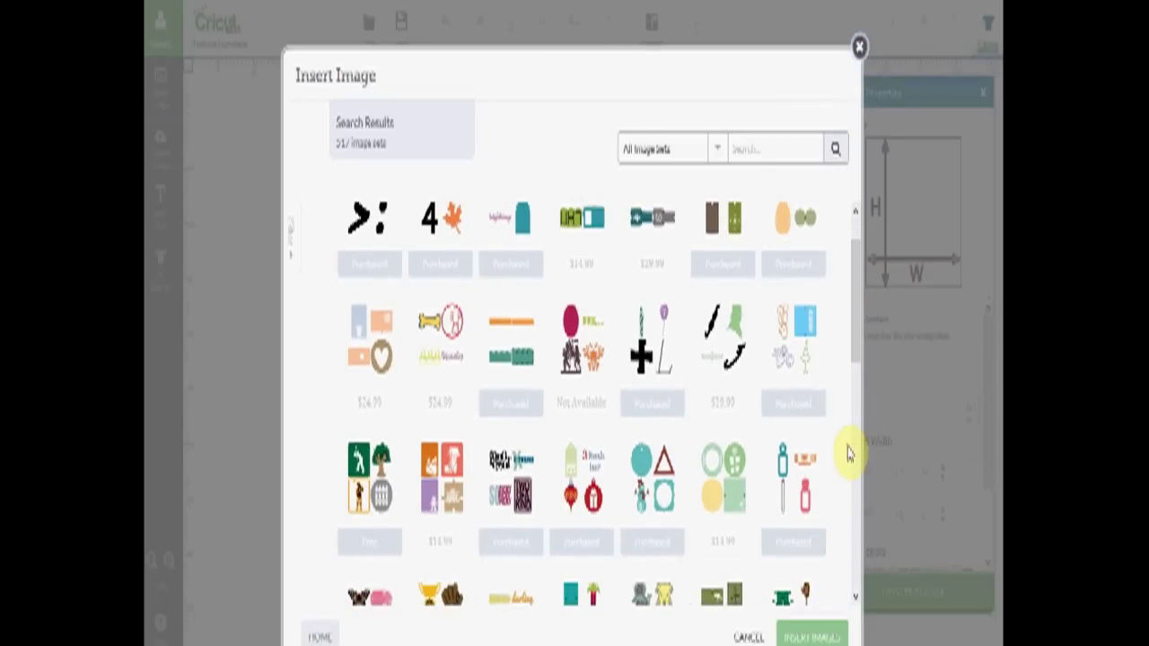
pyautogui.moveTo(853, 334); pyautogui.dragTo(857, 393)
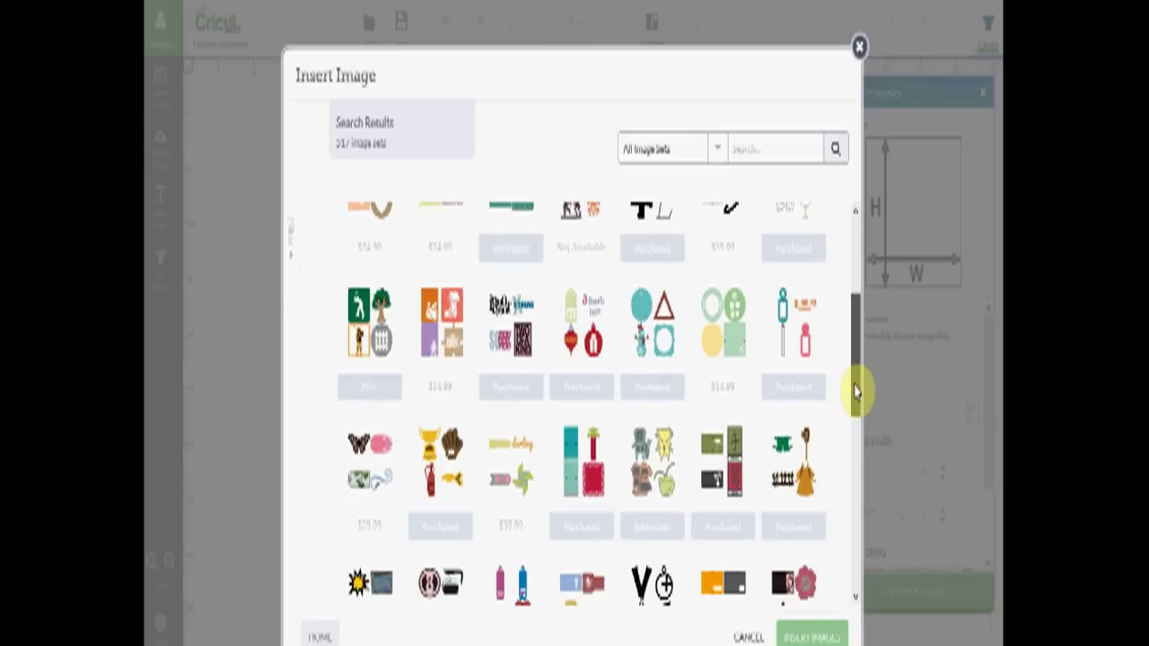
pyautogui.scroll(-2, 858, 395)
pyautogui.click(365, 429)
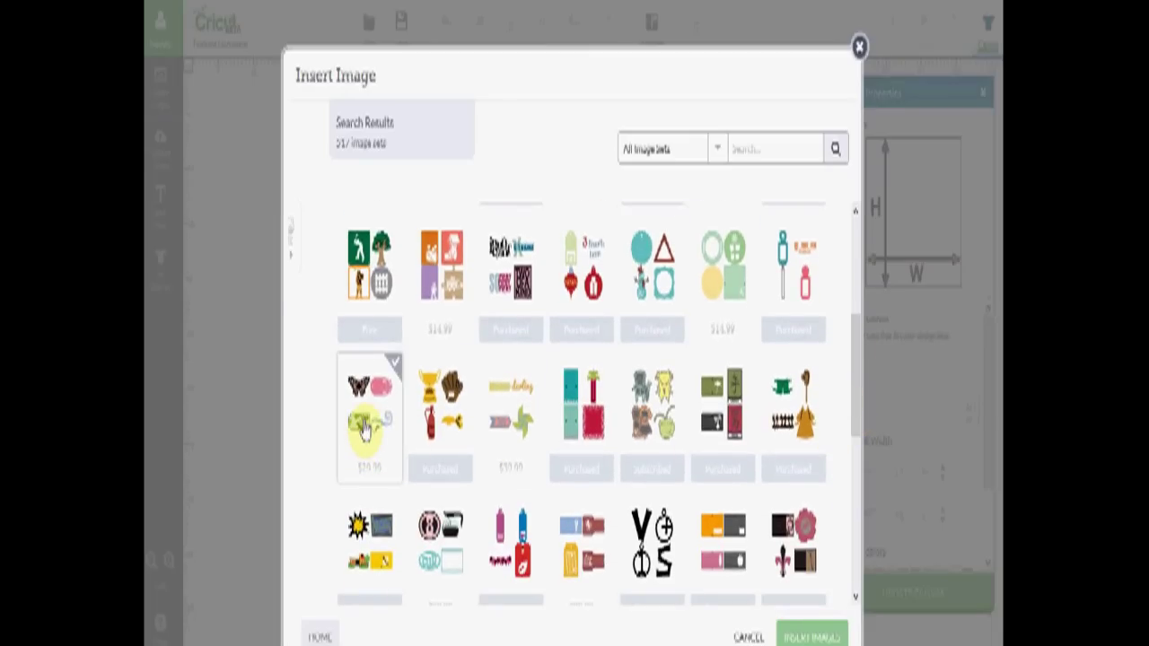
pyautogui.moveTo(364, 429)
pyautogui.click(363, 435)
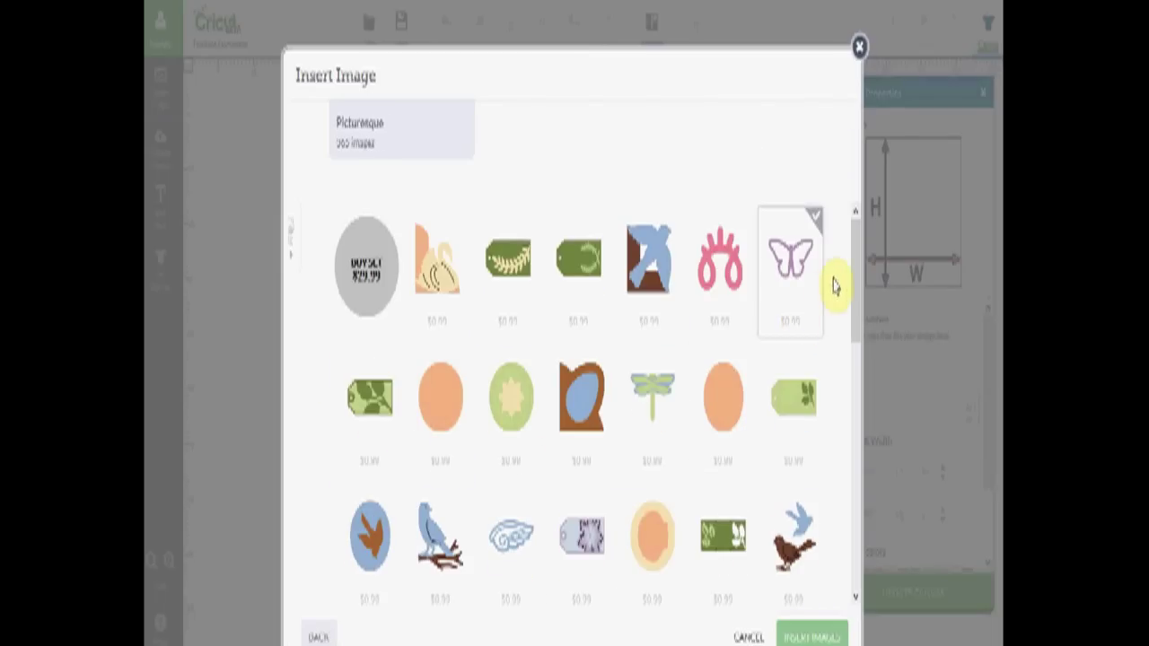
pyautogui.scroll(-2, 862, 262)
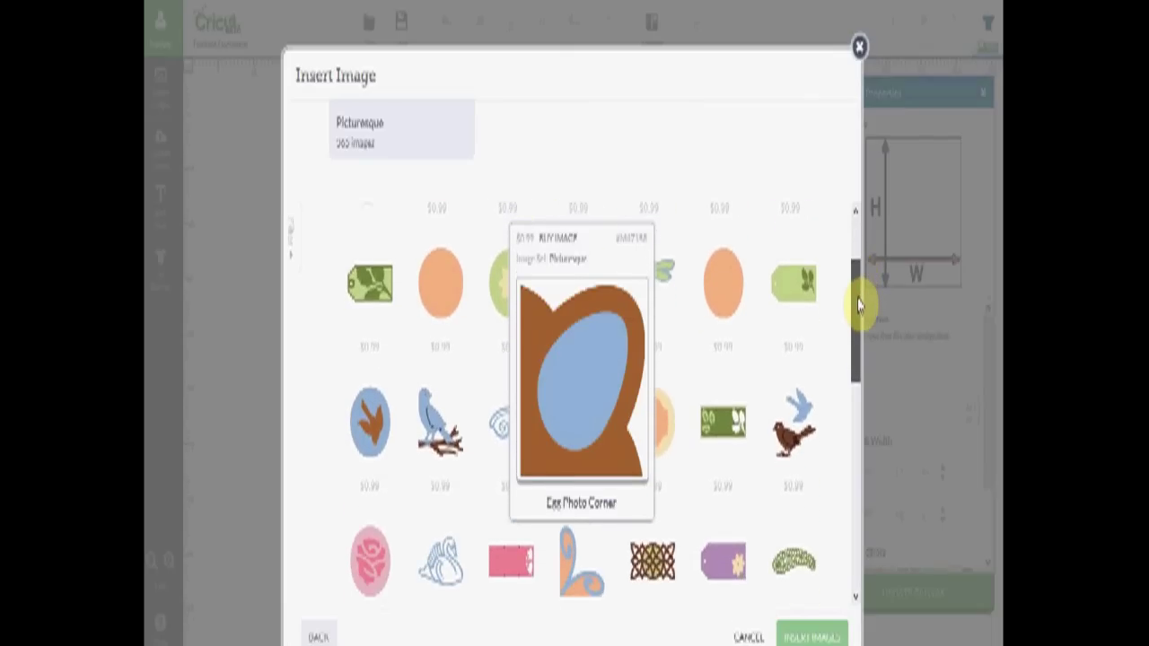
pyautogui.moveTo(857, 305); pyautogui.dragTo(857, 333)
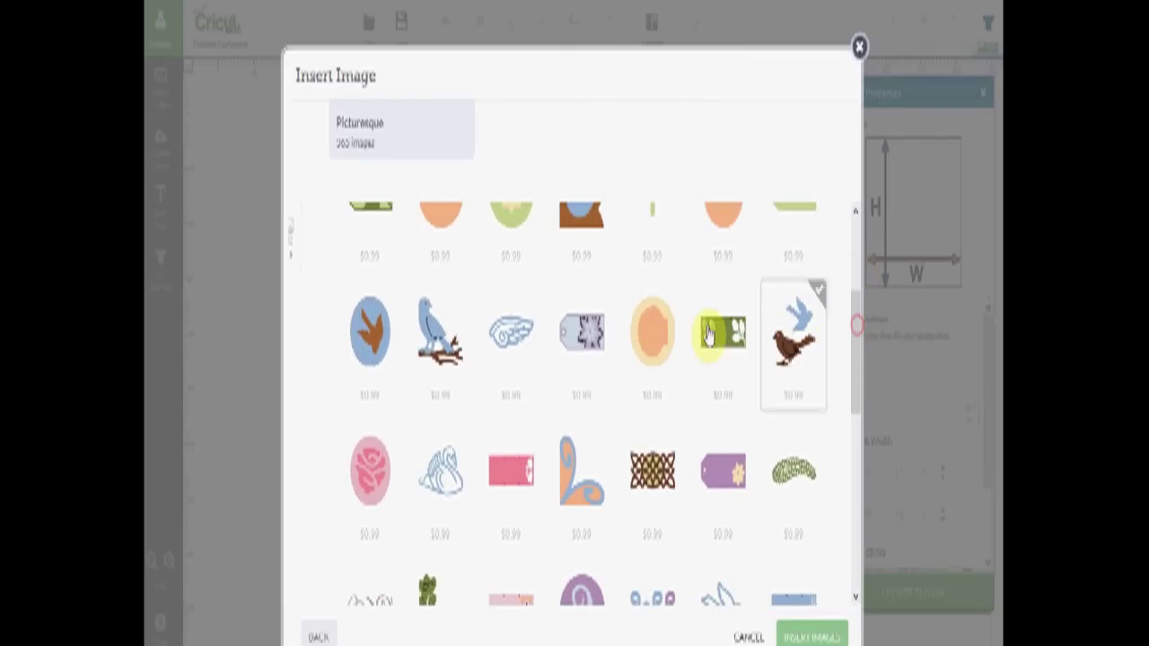
pyautogui.moveTo(452, 368)
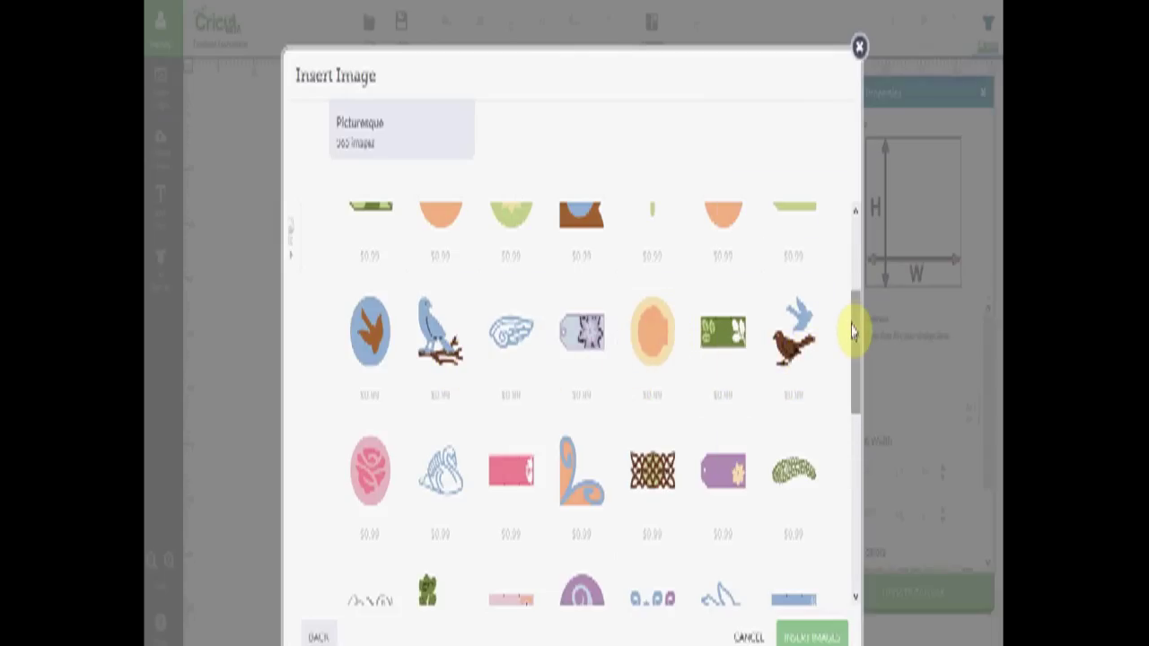
pyautogui.moveTo(854, 333); pyautogui.dragTo(837, 180)
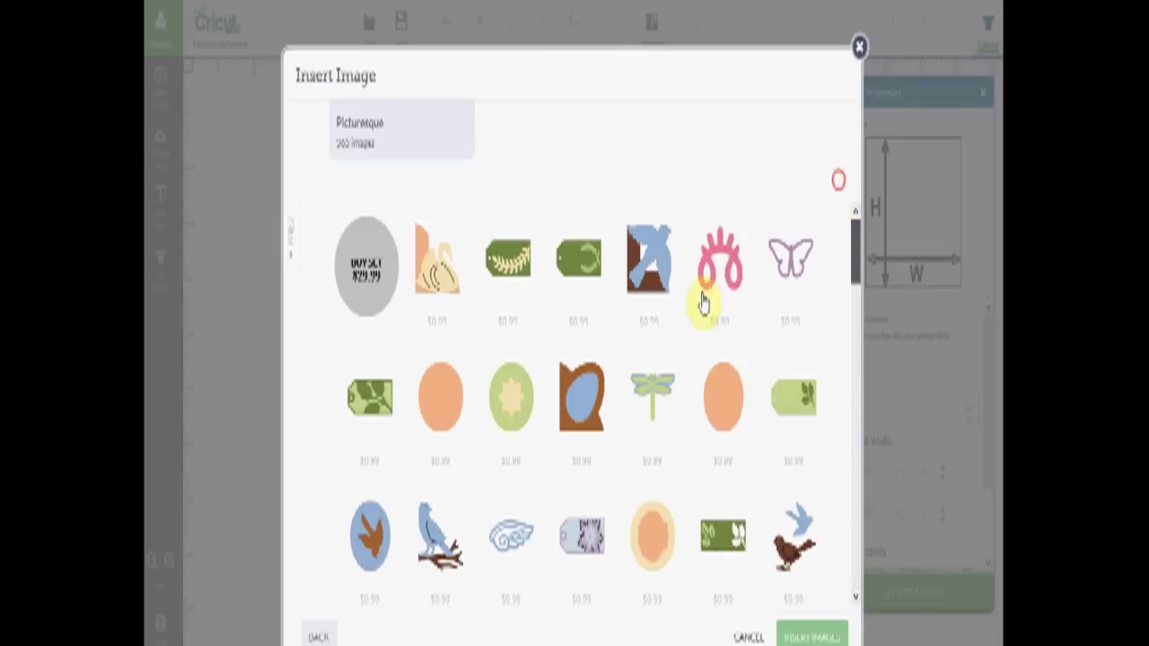
# Return to the list of 517 image sets and scroll through it.
pyautogui.click(321, 637)
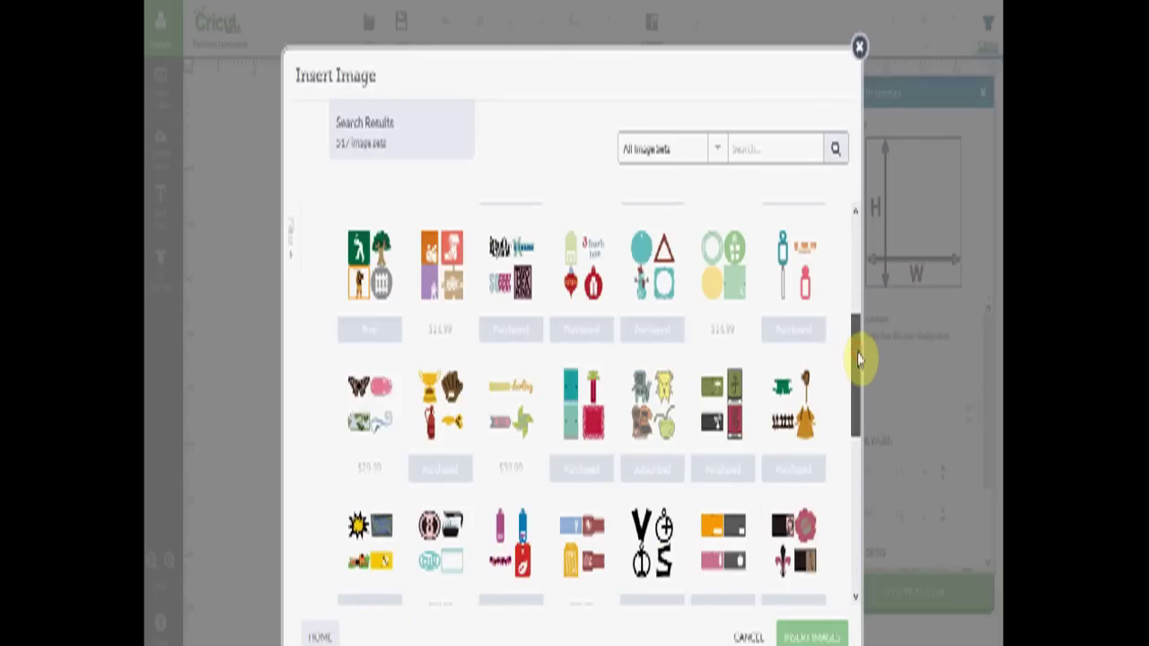
pyautogui.moveTo(857, 359); pyautogui.dragTo(857, 514)
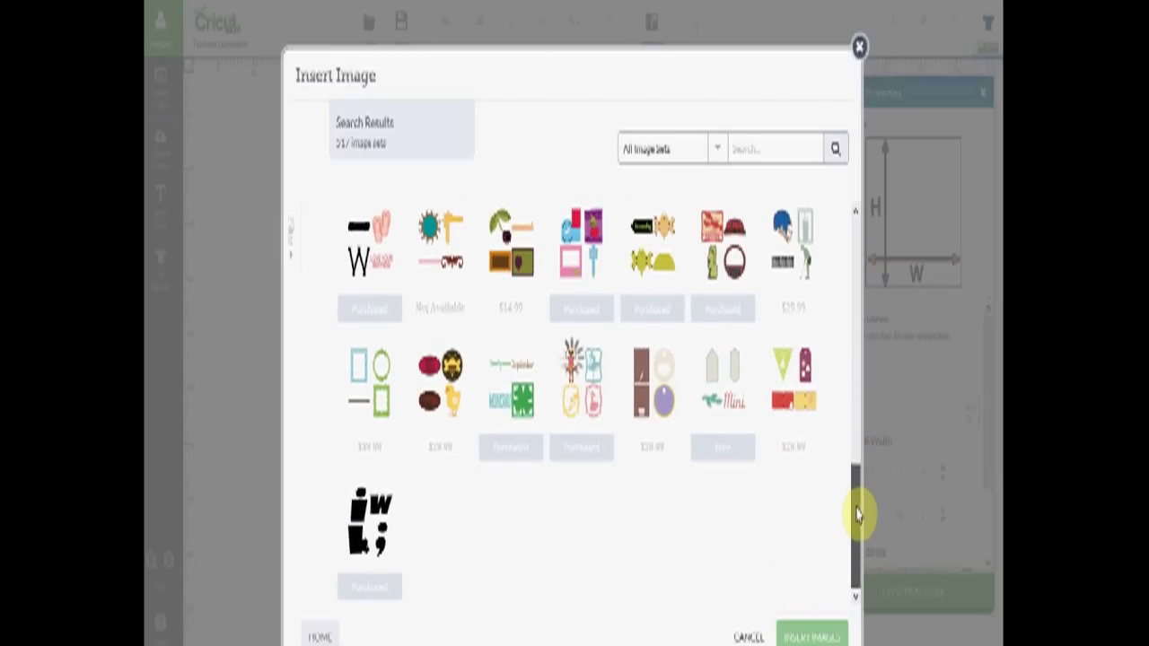
pyautogui.moveTo(857, 509); pyautogui.dragTo(858, 286)
# Show My Images filtered to single-layer Flourishes & Shapes images.
pyautogui.click(715, 149)
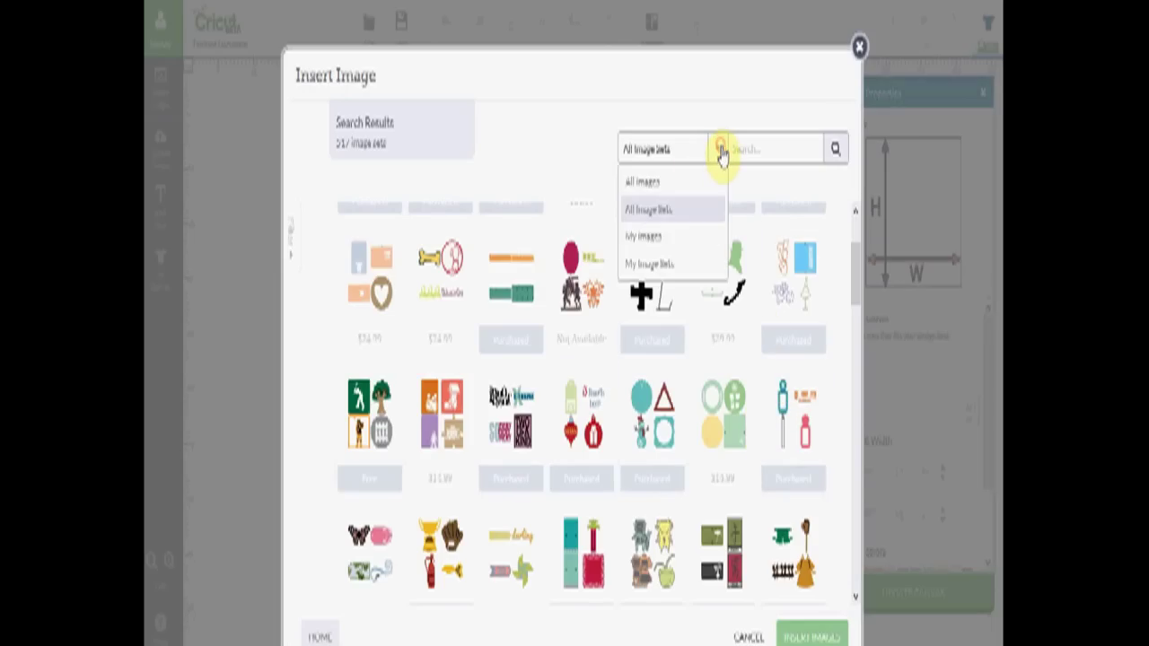
pyautogui.click(662, 237)
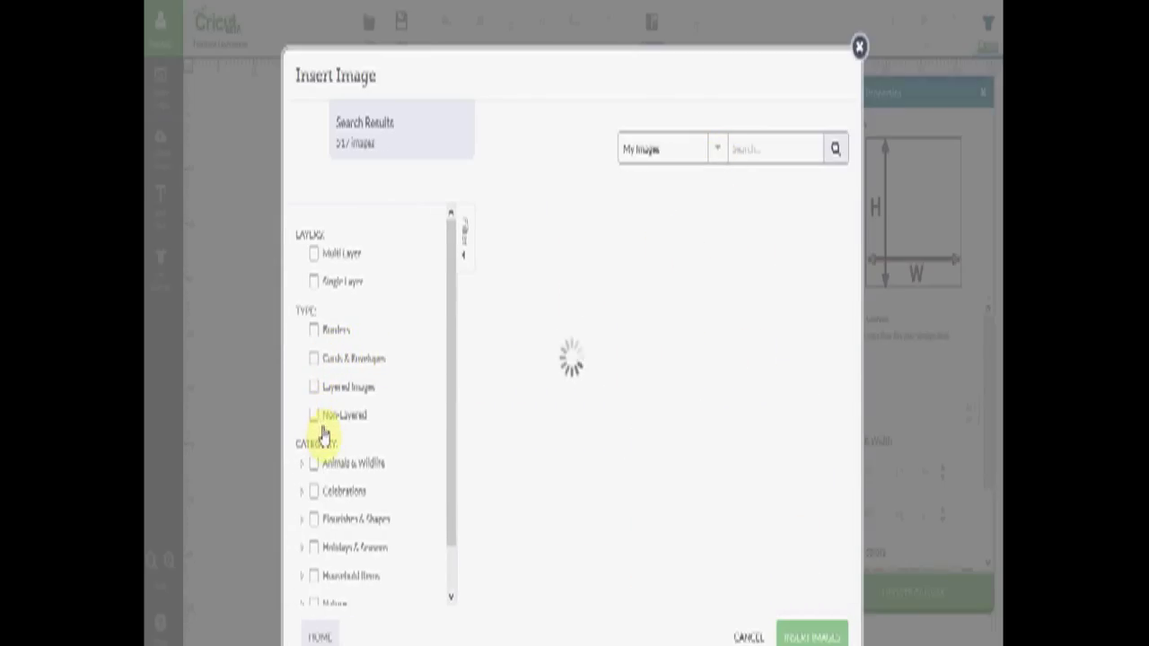
pyautogui.click(313, 284)
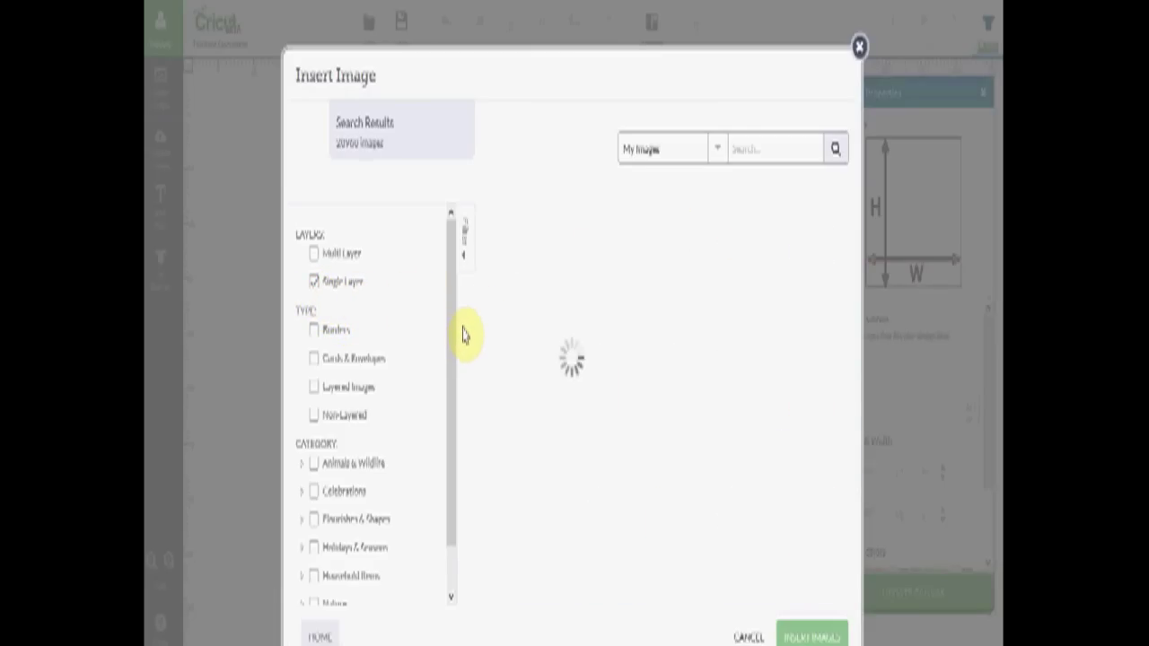
pyautogui.moveTo(457, 341); pyautogui.dragTo(451, 418)
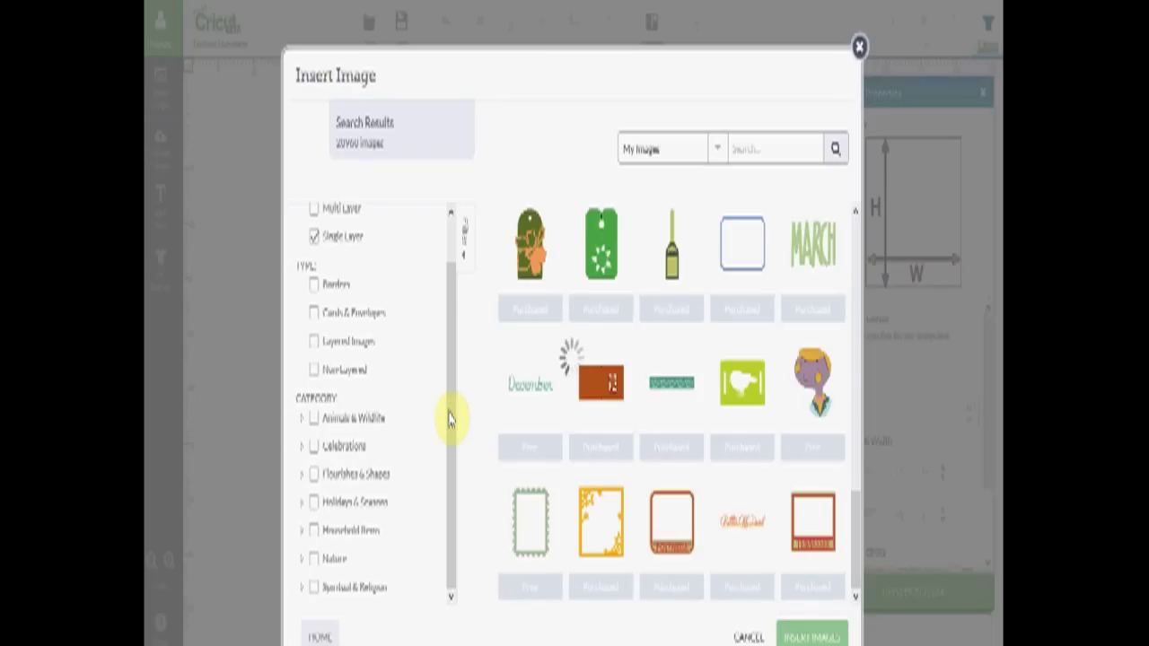
pyautogui.click(314, 476)
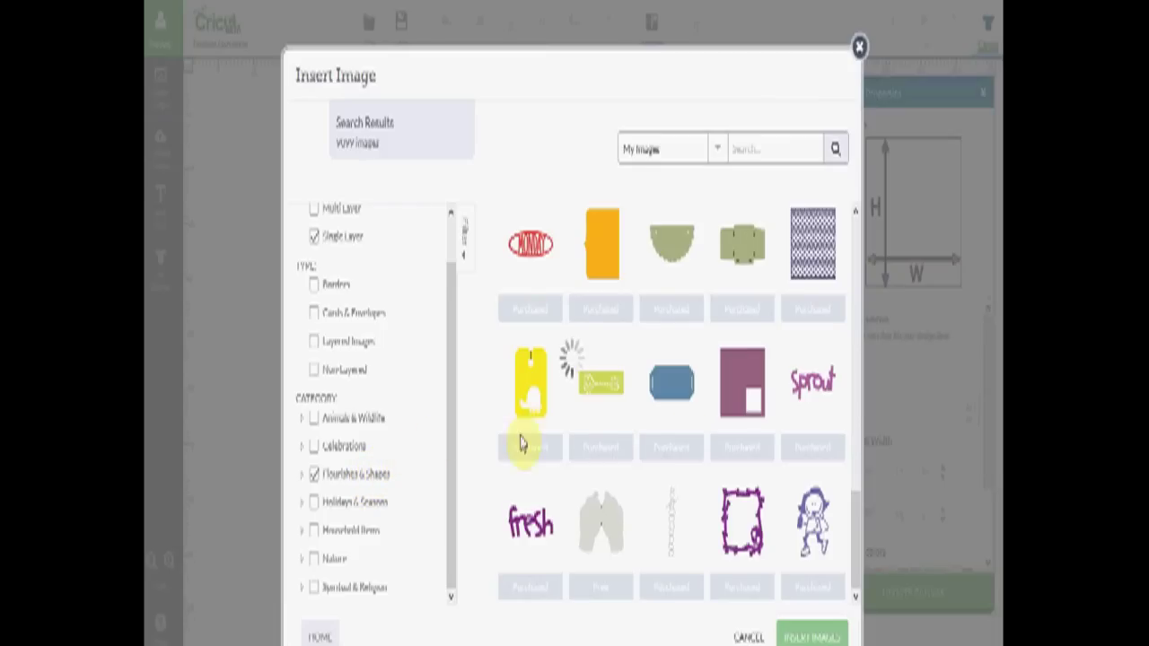
pyautogui.click(855, 530)
pyautogui.moveTo(855, 530); pyautogui.dragTo(865, 455)
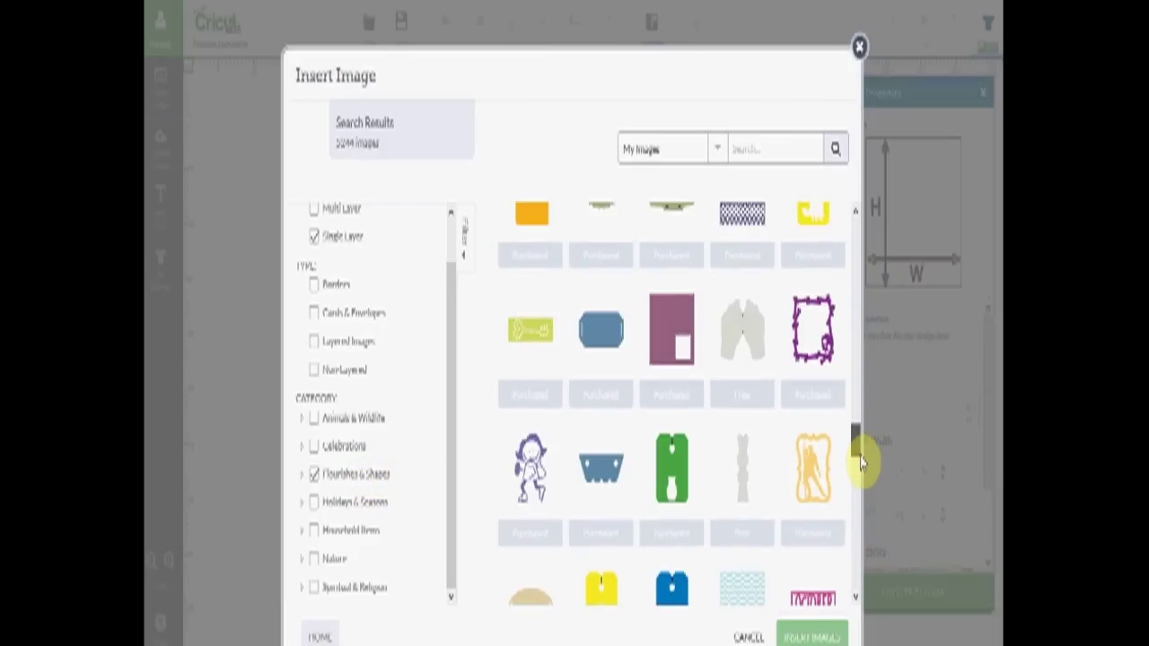
# Add the Holidays & Seasons category, scroll the results, then remove the Flourishes & Shapes filter.
pyautogui.click(313, 503)
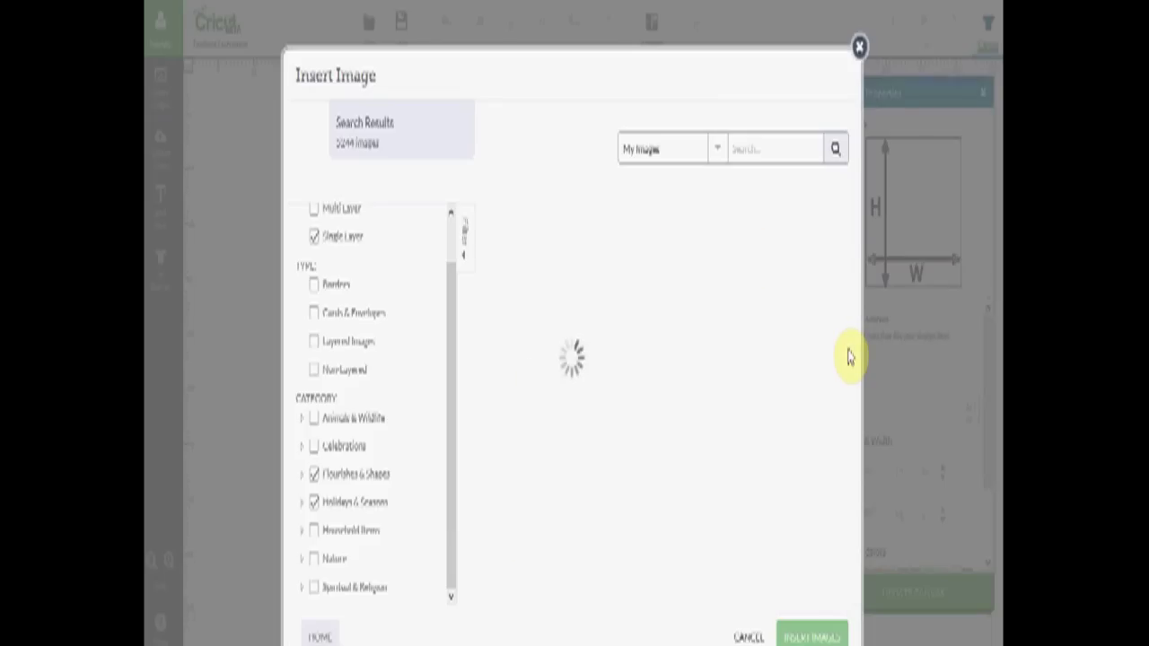
pyautogui.scroll(-1, 855, 305)
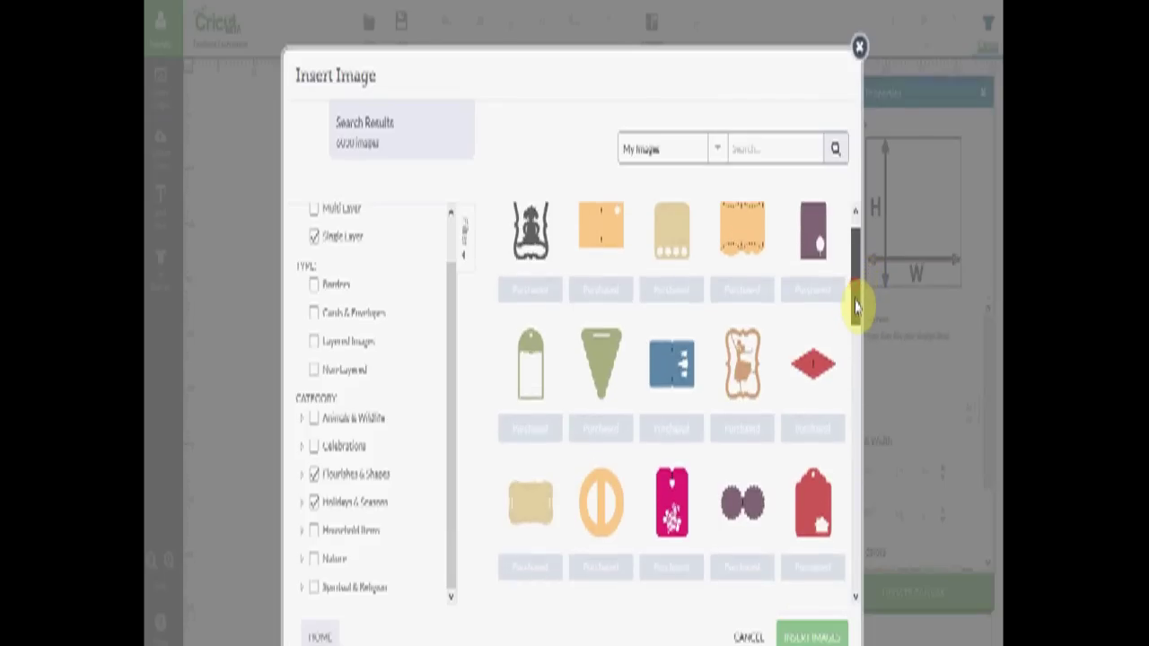
pyautogui.moveTo(854, 305); pyautogui.dragTo(851, 225)
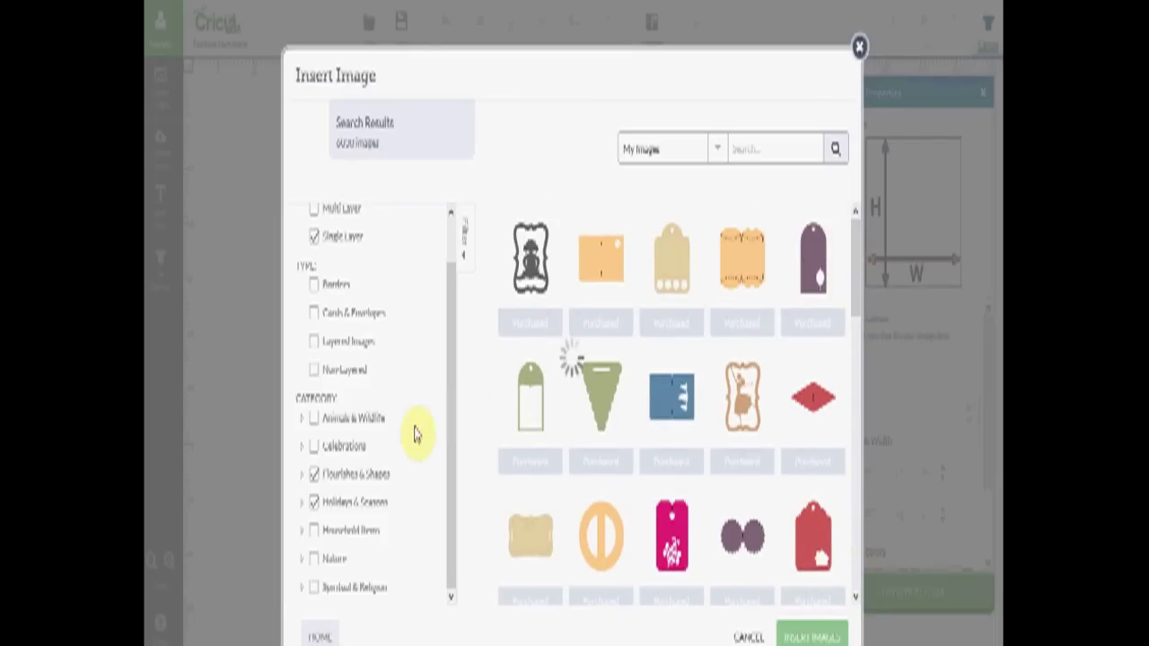
pyautogui.click(314, 474)
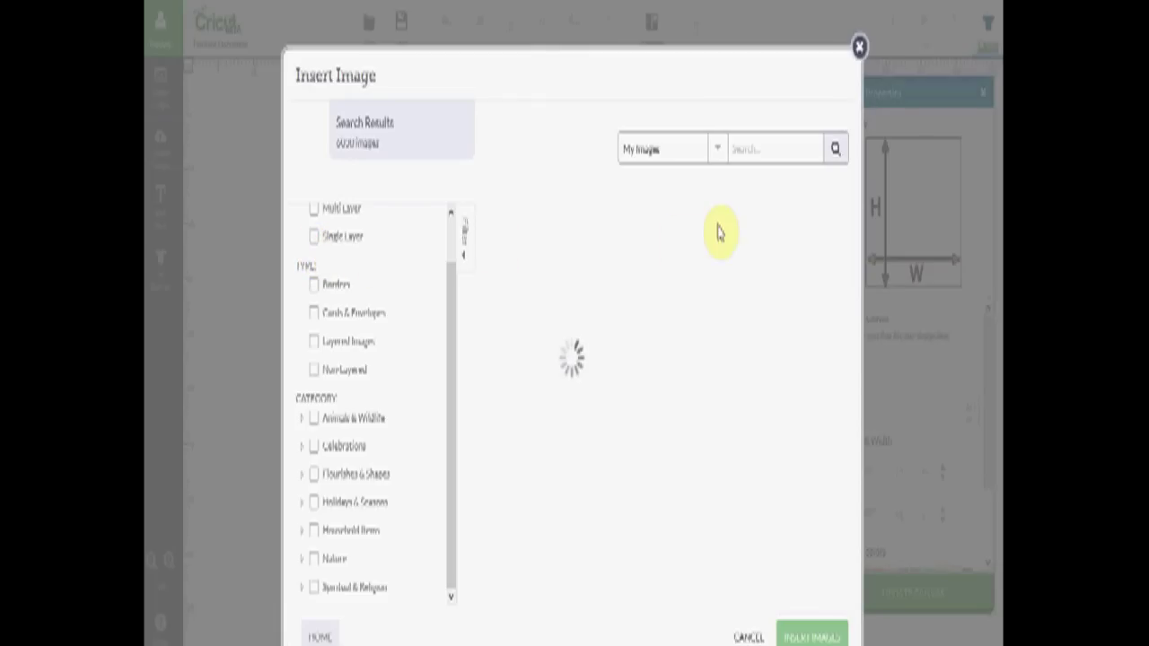
pyautogui.click(765, 147)
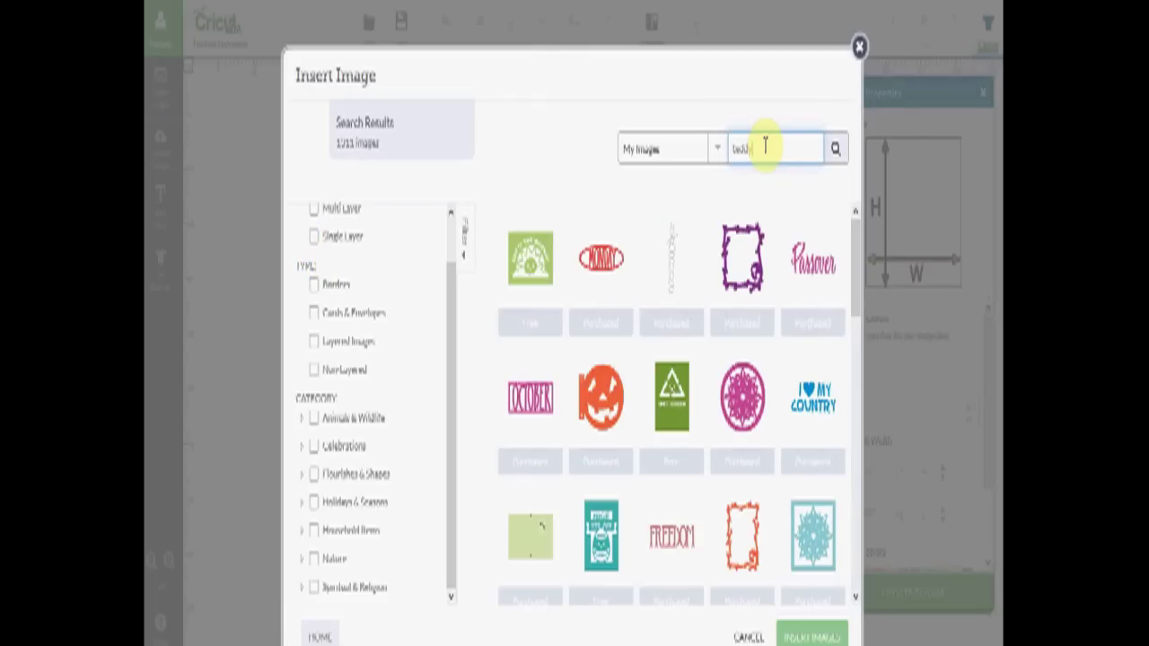
# Search My Images for 'teddy bear' and scroll through the 109 results.
pyautogui.press('Return')
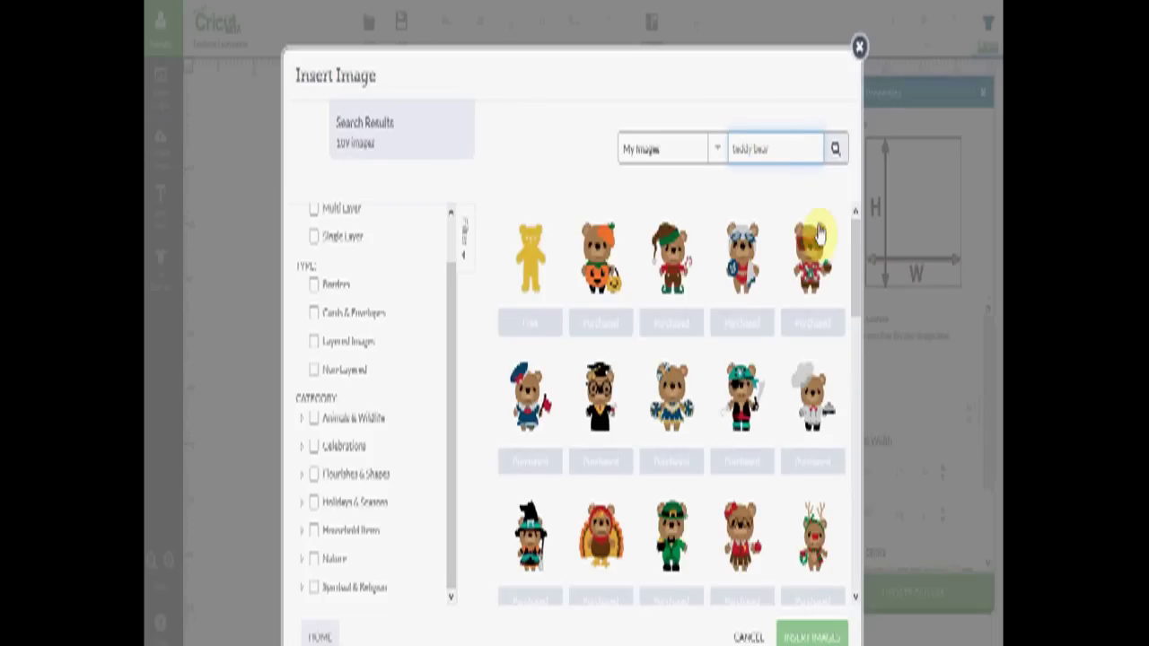
pyautogui.scroll(-3, 858, 269)
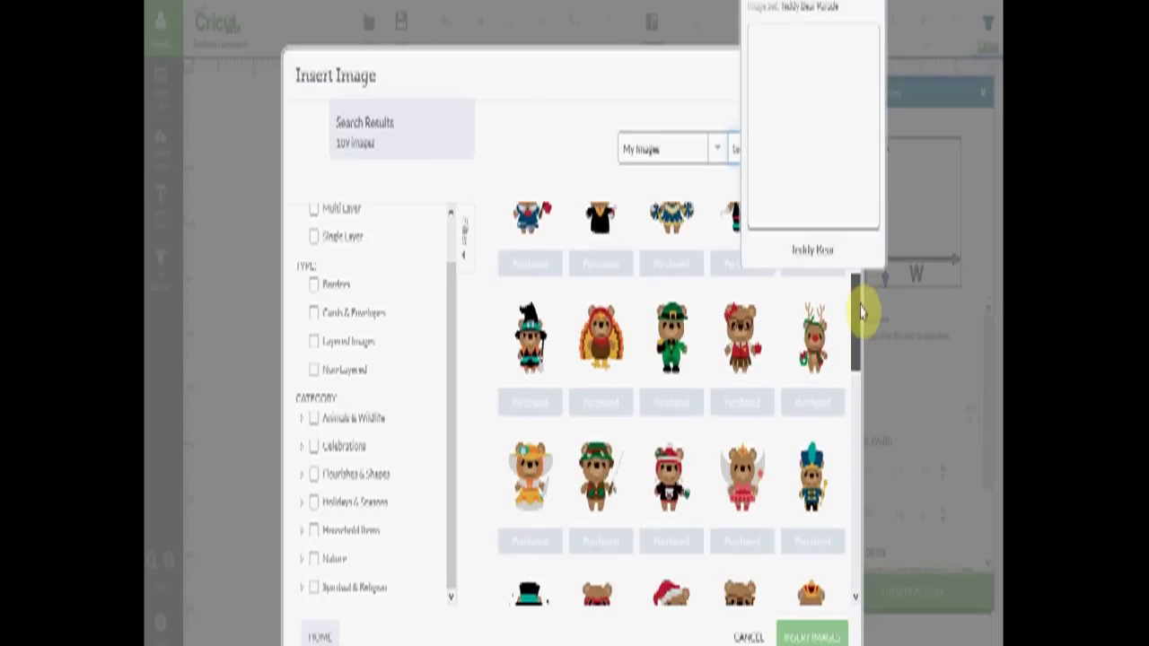
pyautogui.scroll(-10, 867, 386)
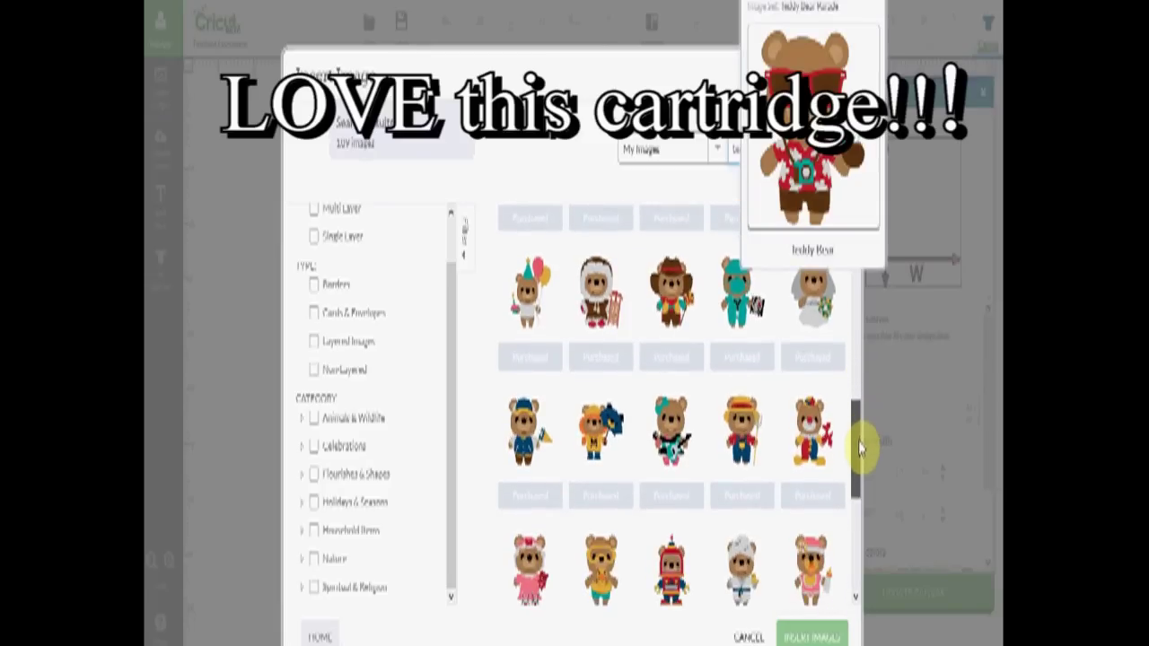
pyautogui.moveTo(858, 485); pyautogui.dragTo(858, 558)
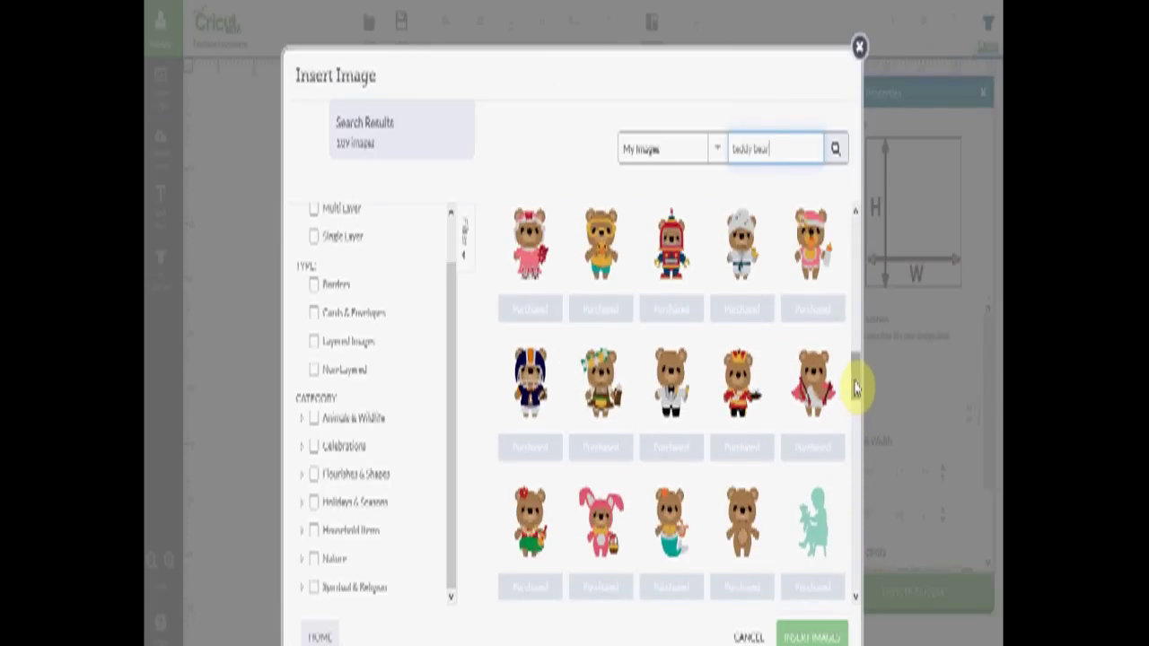
pyautogui.moveTo(855, 388); pyautogui.dragTo(857, 579)
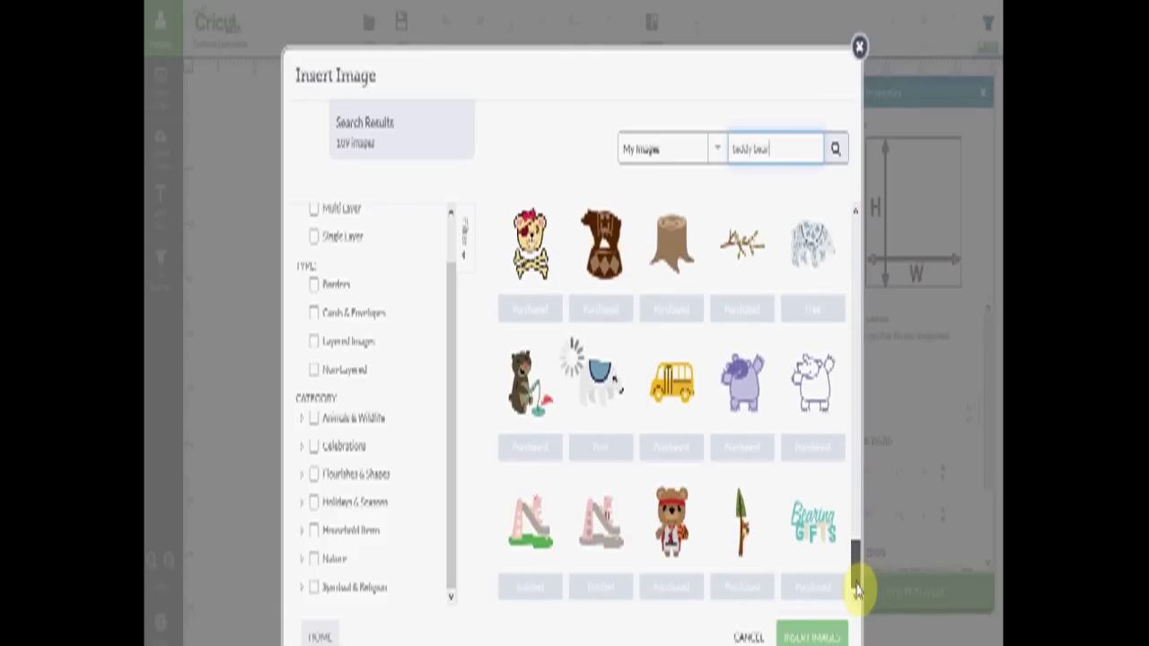
pyautogui.click(718, 153)
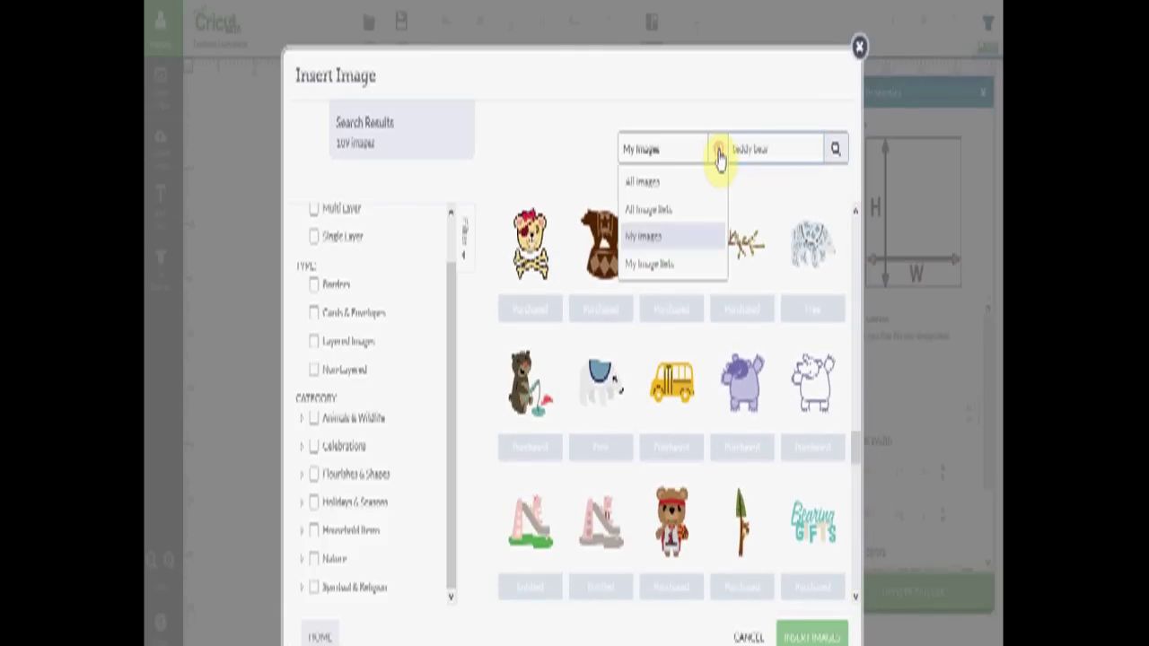
# Widen the teddy bear search to All Images and preview bear thumbnails like the three-bear border.
pyautogui.click(656, 182)
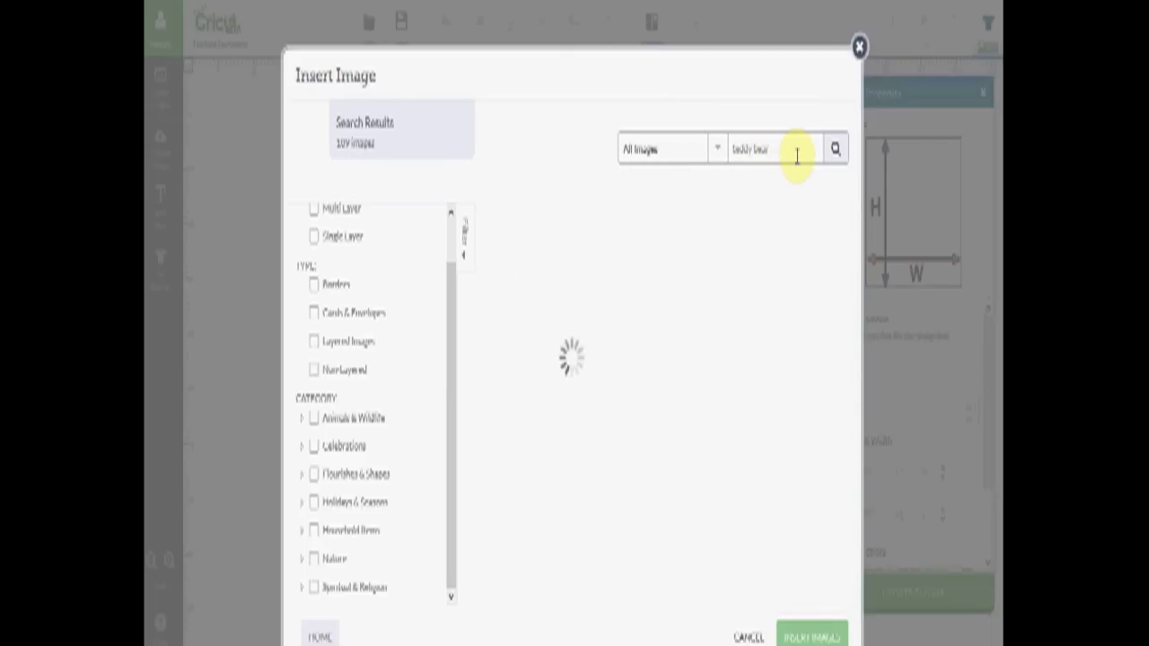
pyautogui.click(813, 256)
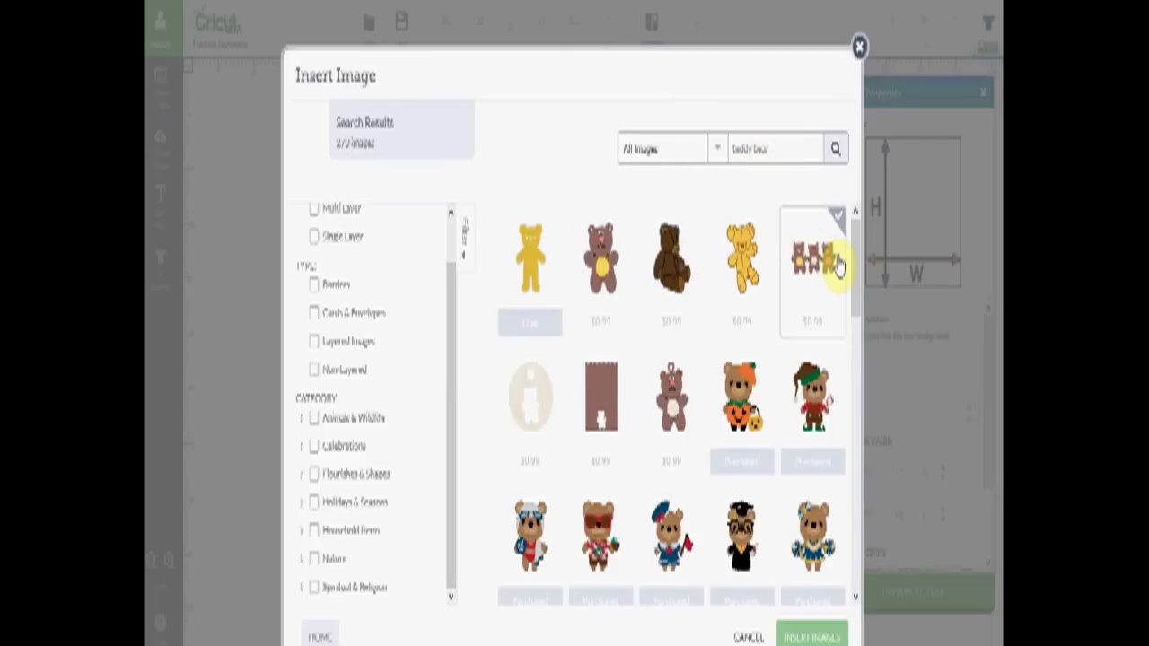
pyautogui.moveTo(818, 282)
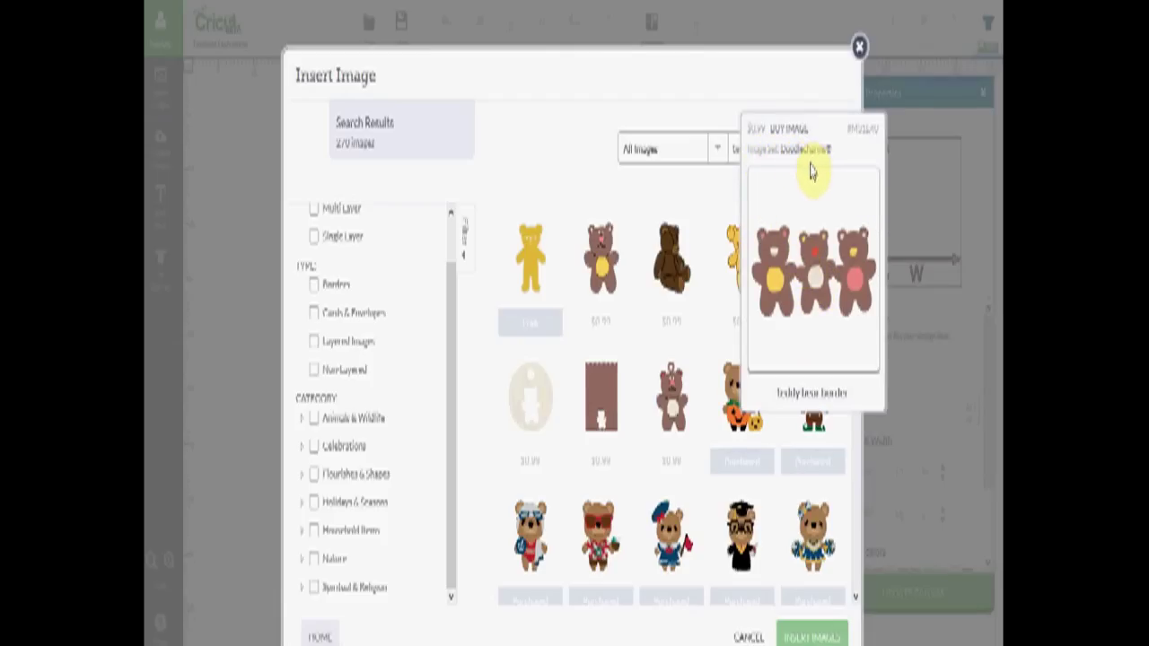
pyautogui.moveTo(669, 278)
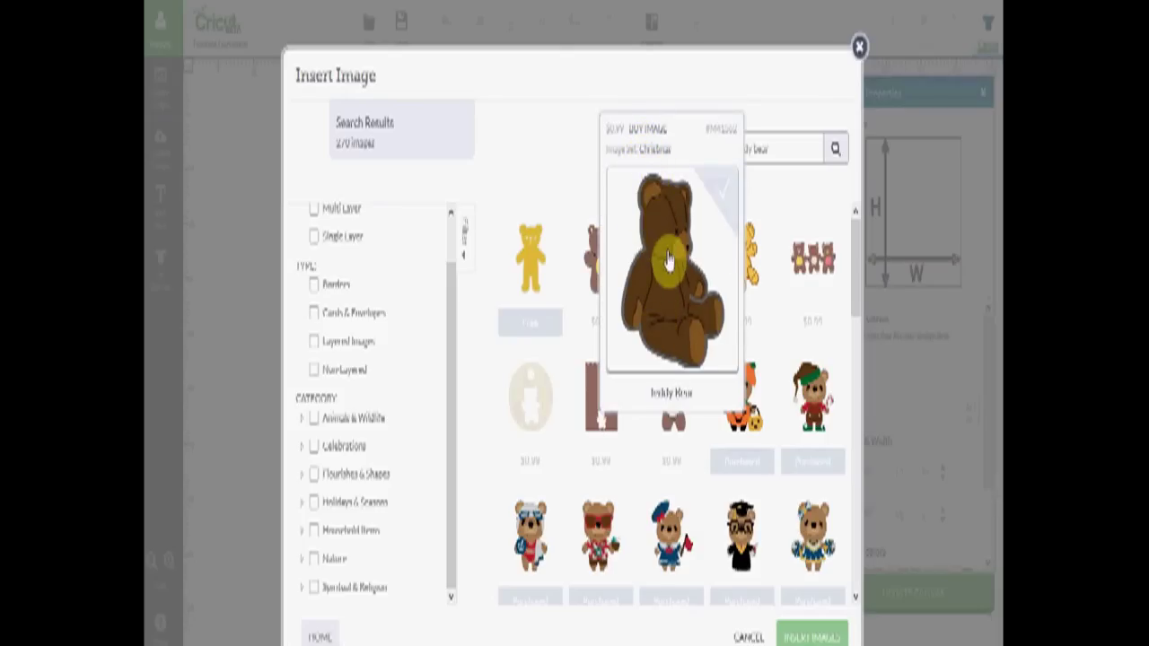
pyautogui.moveTo(595, 274)
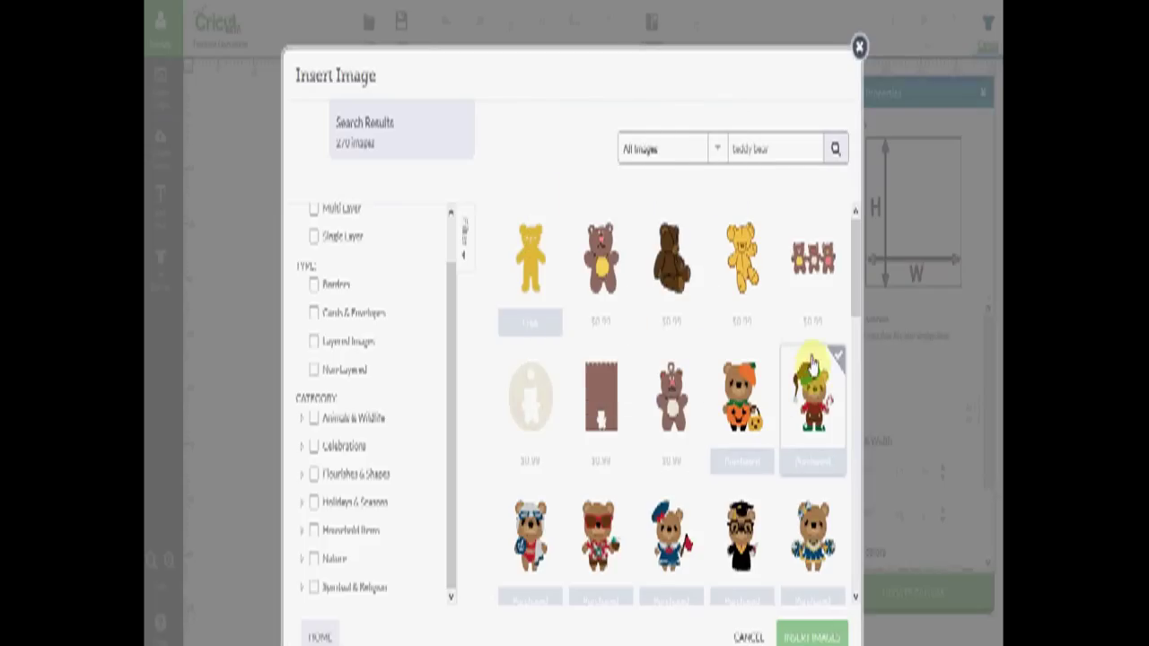
pyautogui.moveTo(857, 261); pyautogui.dragTo(853, 606)
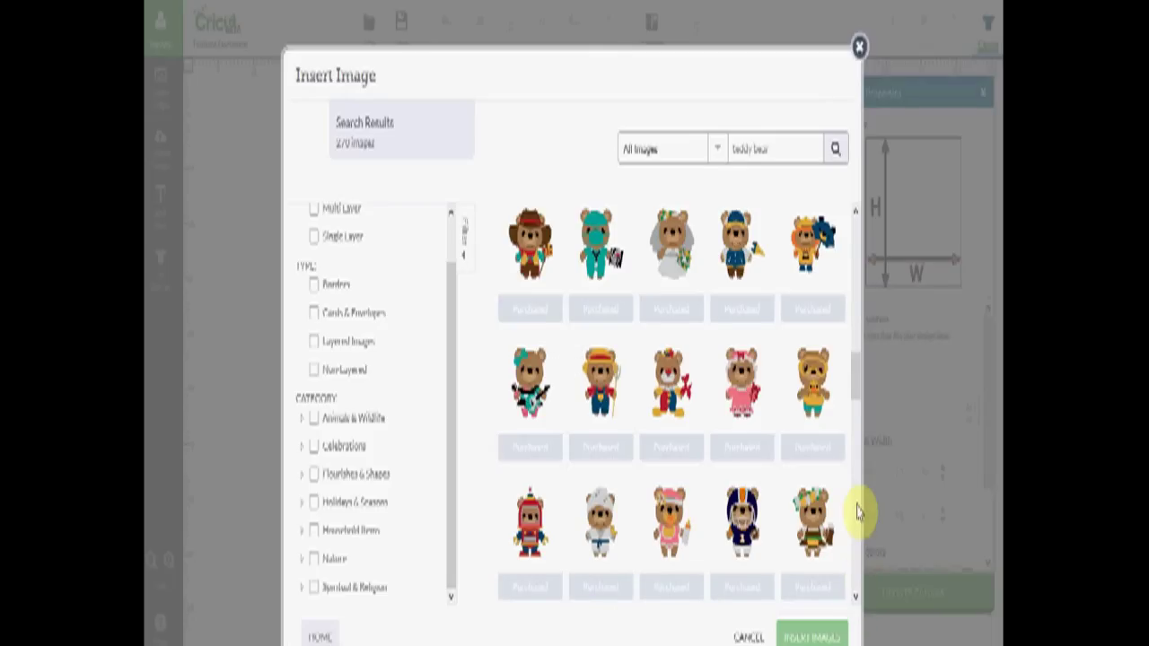
pyautogui.moveTo(856, 386); pyautogui.dragTo(859, 502)
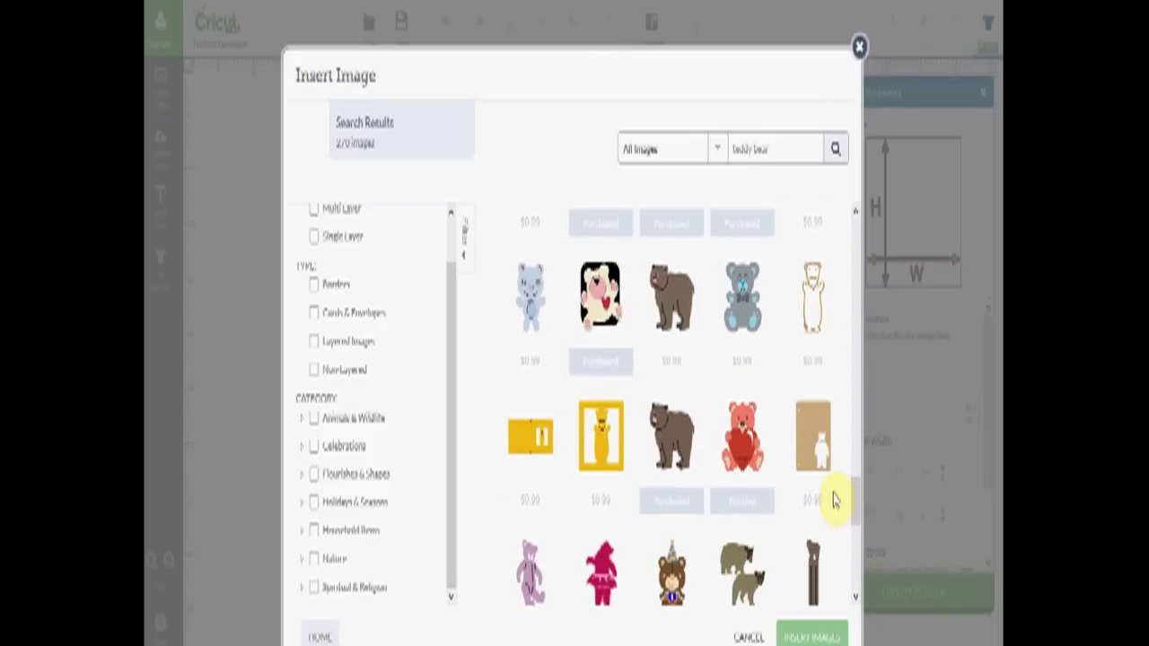
pyautogui.moveTo(685, 445)
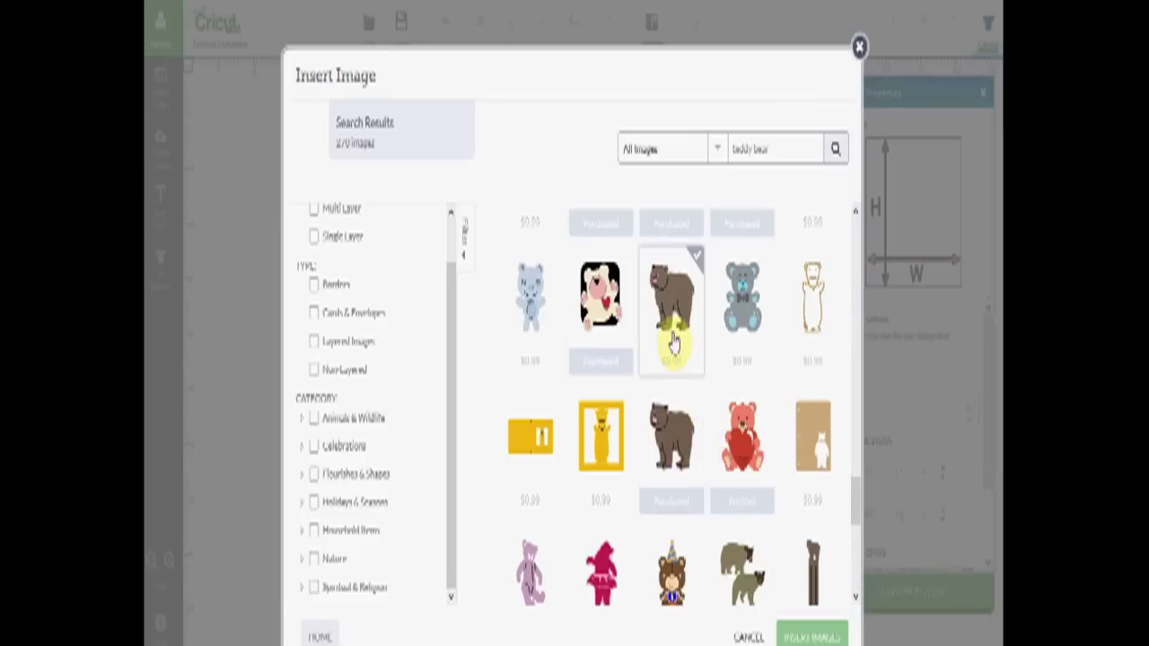
pyautogui.moveTo(674, 334)
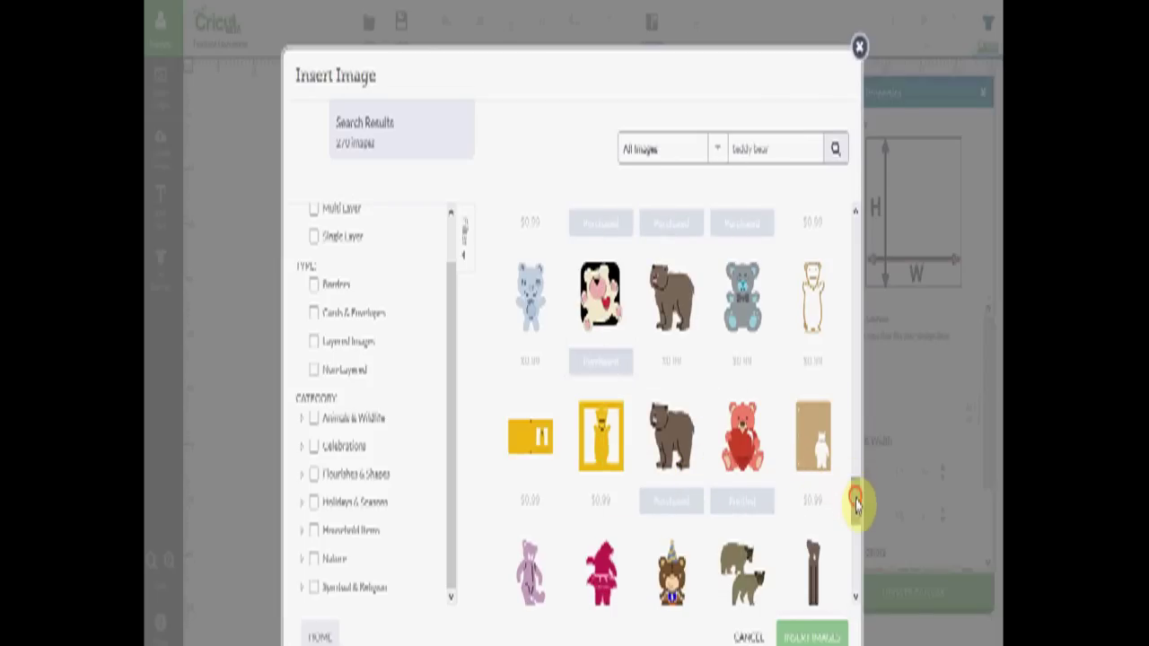
pyautogui.moveTo(855, 503); pyautogui.dragTo(859, 542)
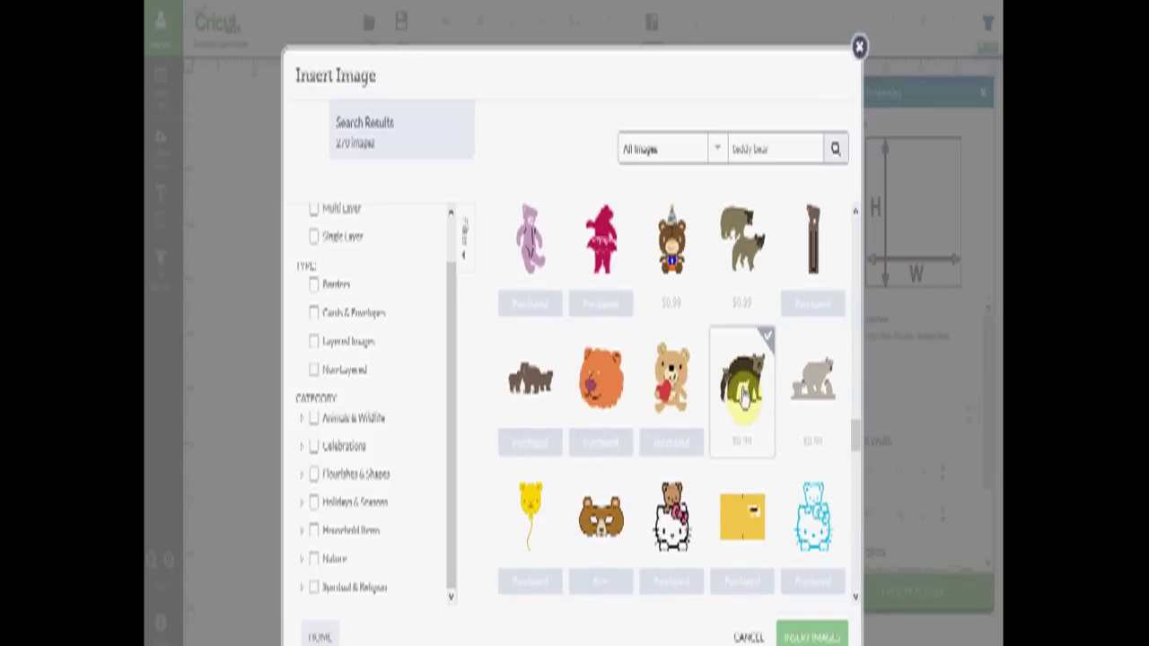
pyautogui.moveTo(741, 399)
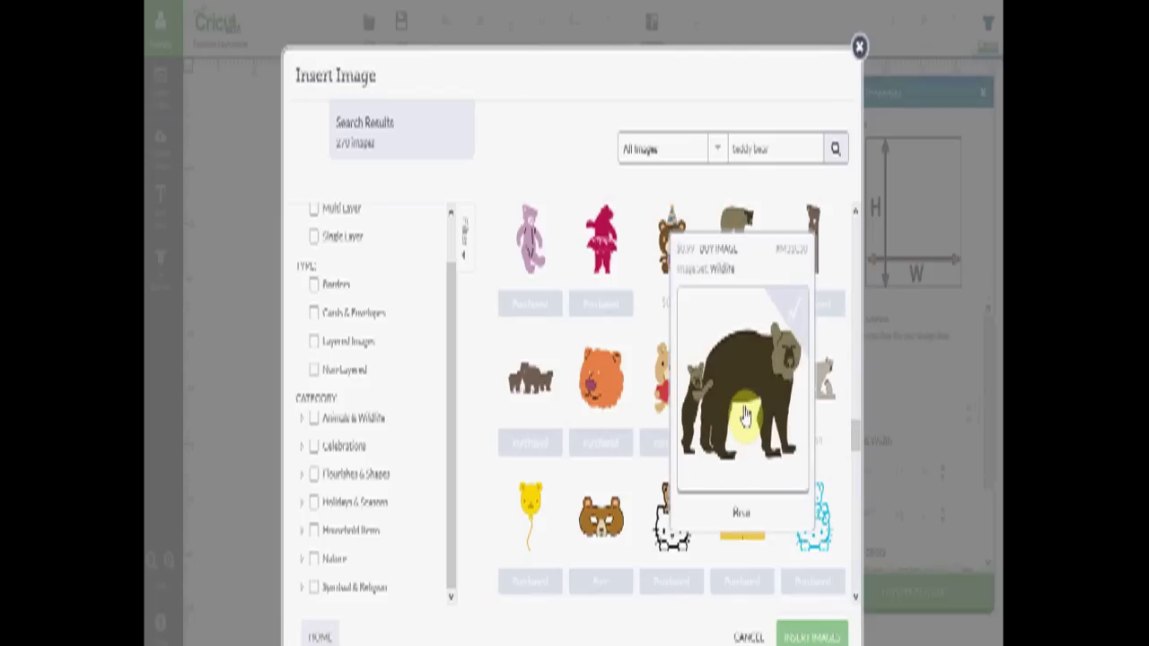
pyautogui.click(725, 269)
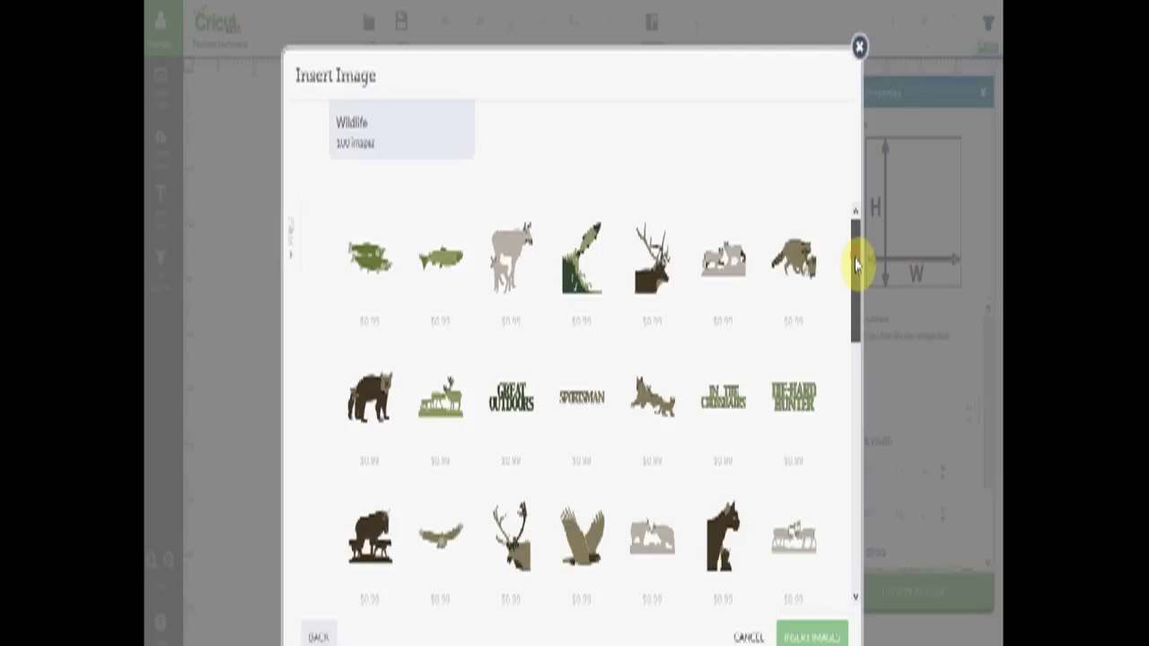
pyautogui.moveTo(859, 256); pyautogui.dragTo(852, 407)
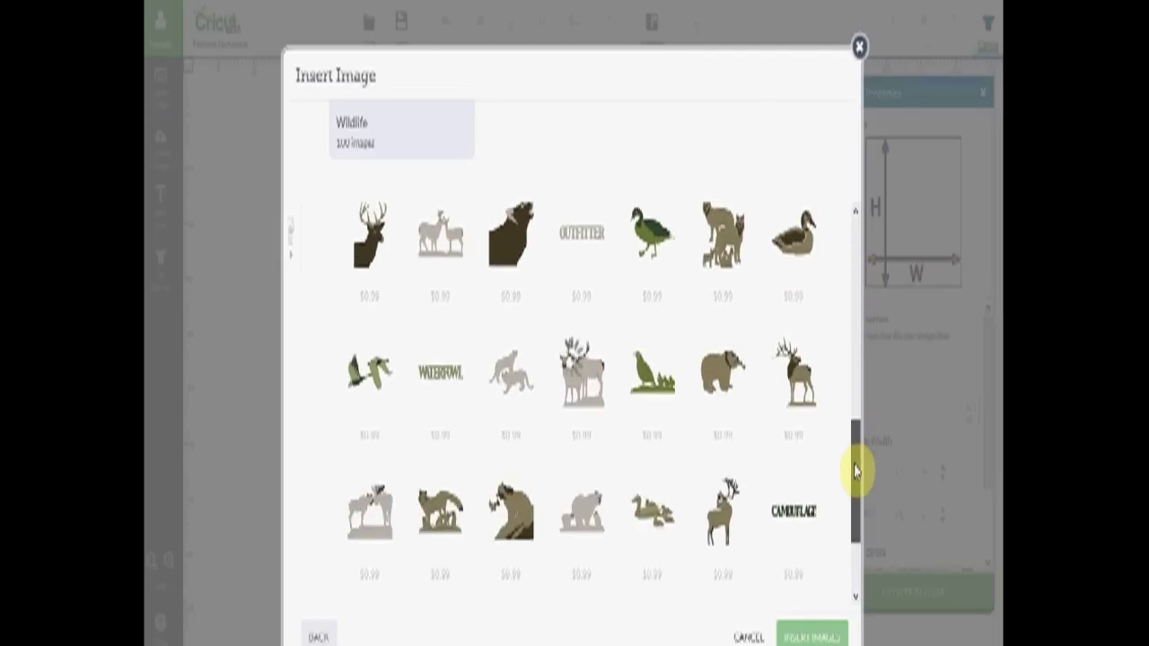
pyautogui.moveTo(854, 472); pyautogui.dragTo(846, 248)
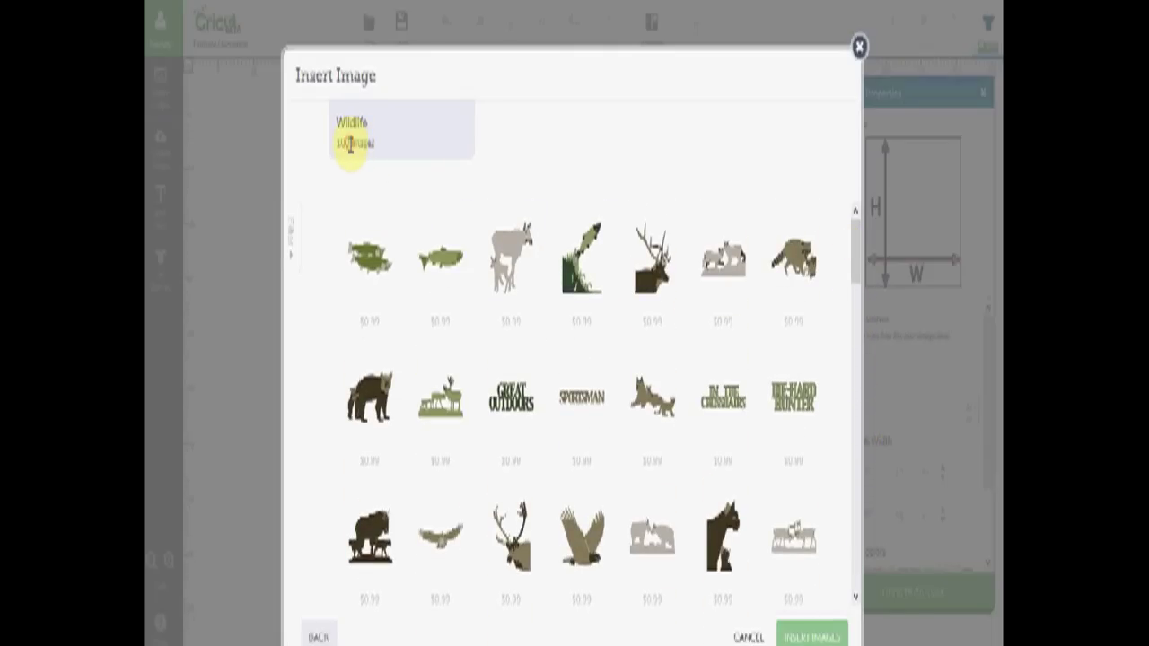
pyautogui.moveTo(859, 243); pyautogui.dragTo(869, 605)
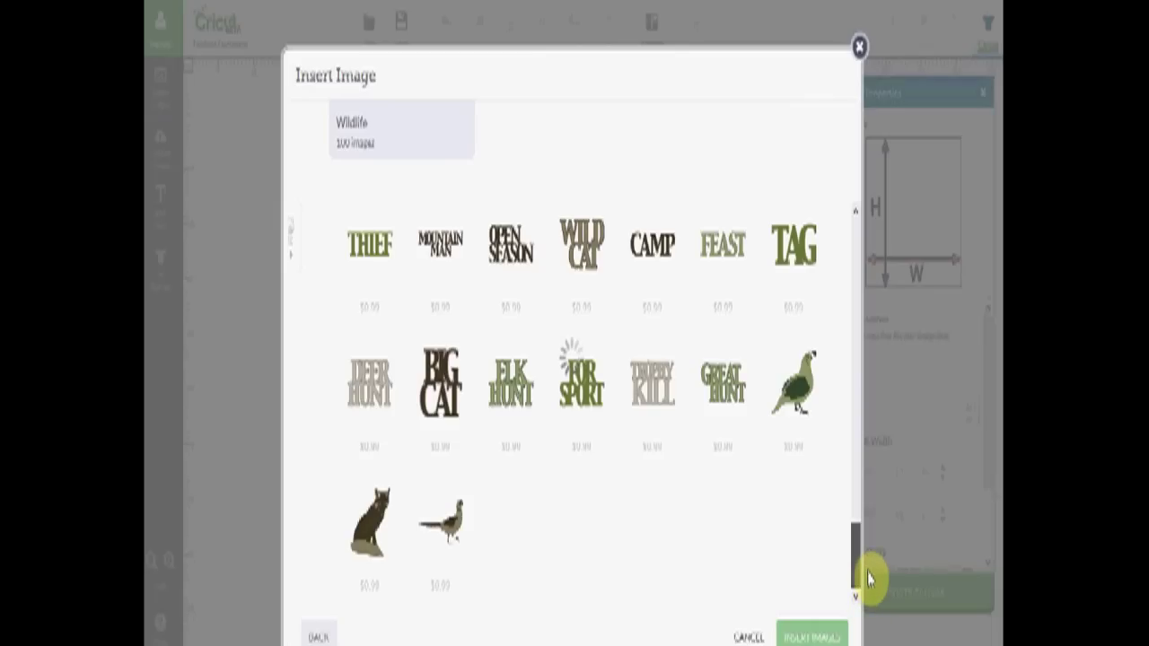
pyautogui.moveTo(869, 579)
pyautogui.mouseDown()
pyautogui.moveTo(842, 200)
pyautogui.moveTo(825, 179)
pyautogui.mouseUp()
pyautogui.click(318, 637)
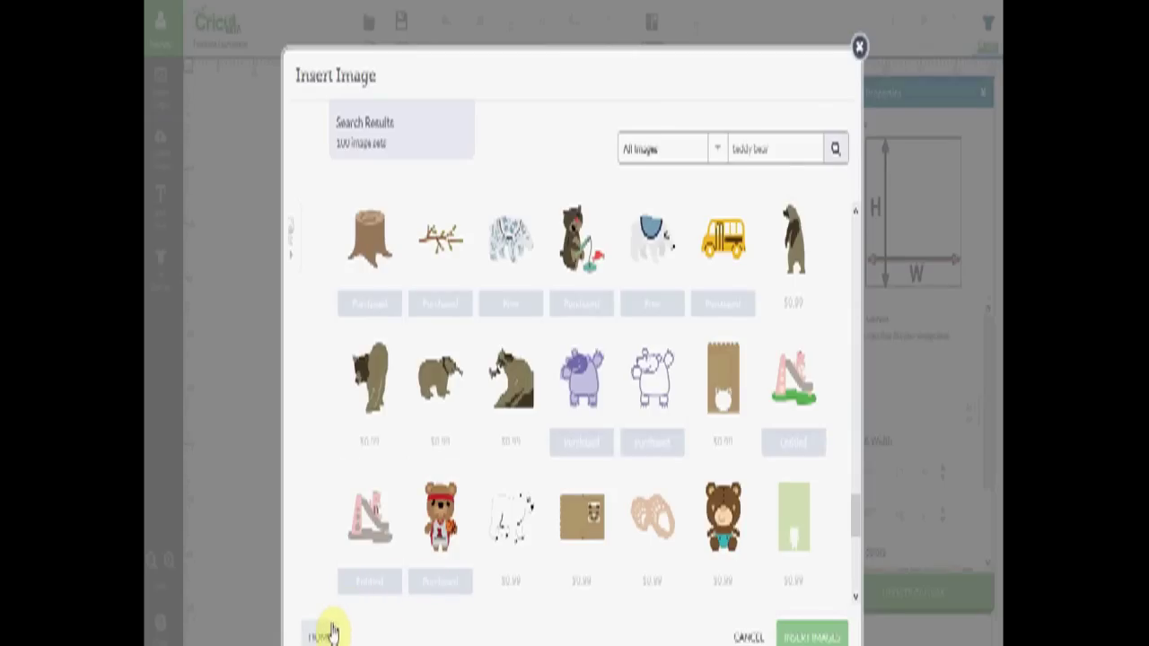
# Insert the top-hatted peanut image from Home and move it up and right on the canvas.
pyautogui.moveTo(375, 531)
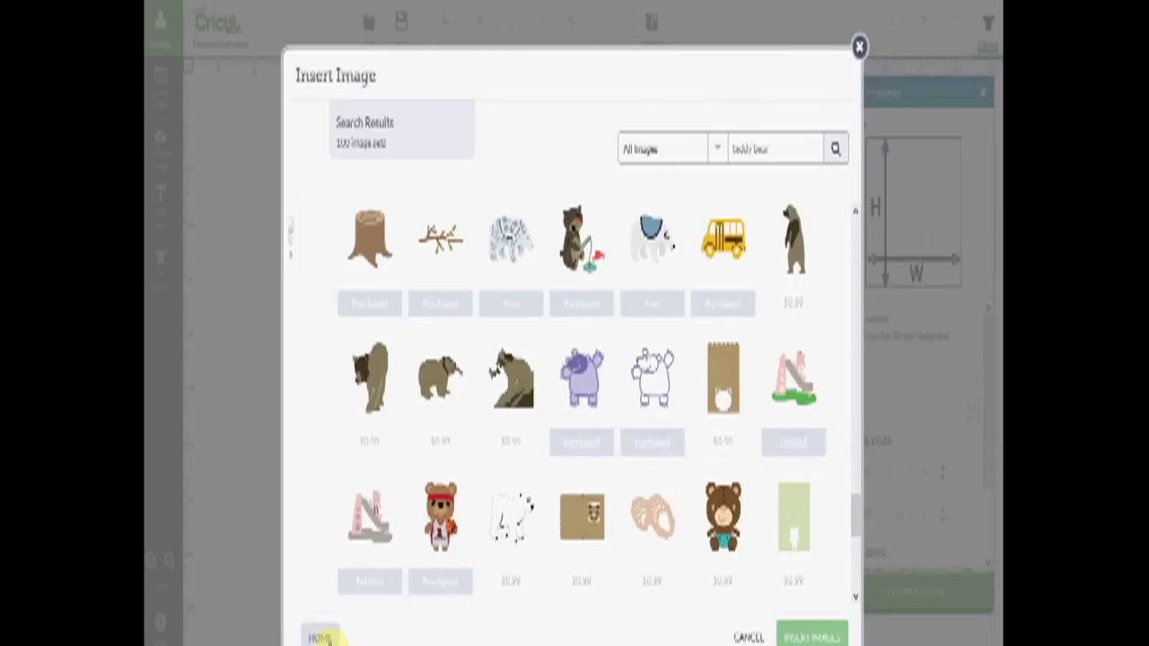
pyautogui.click(321, 637)
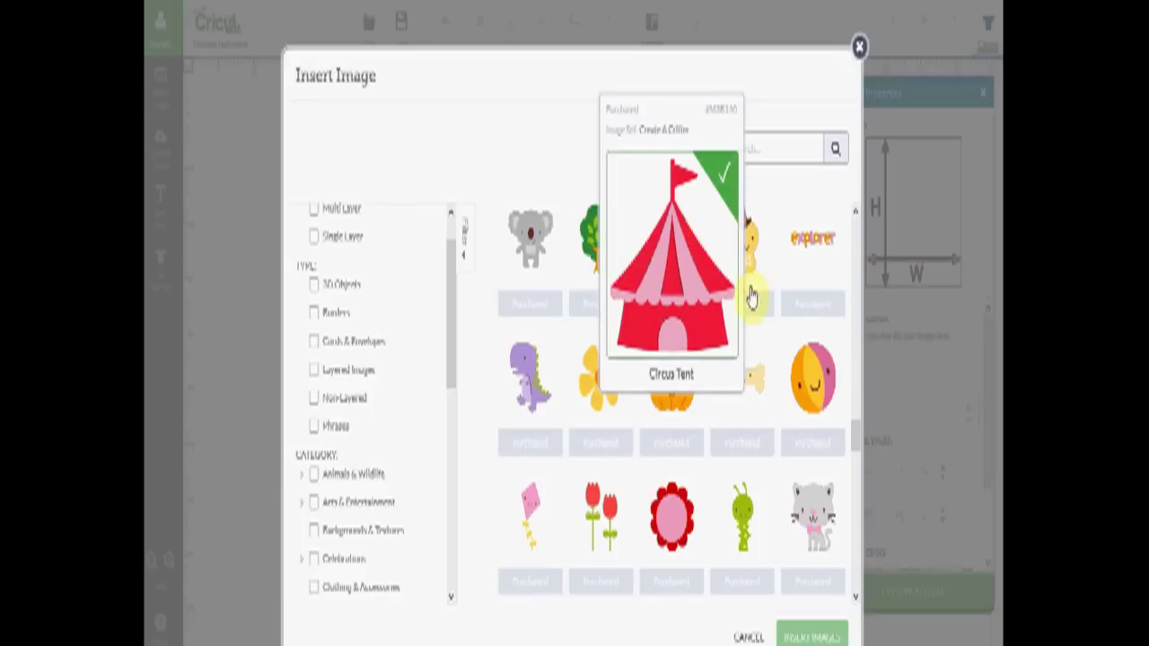
pyautogui.click(759, 236)
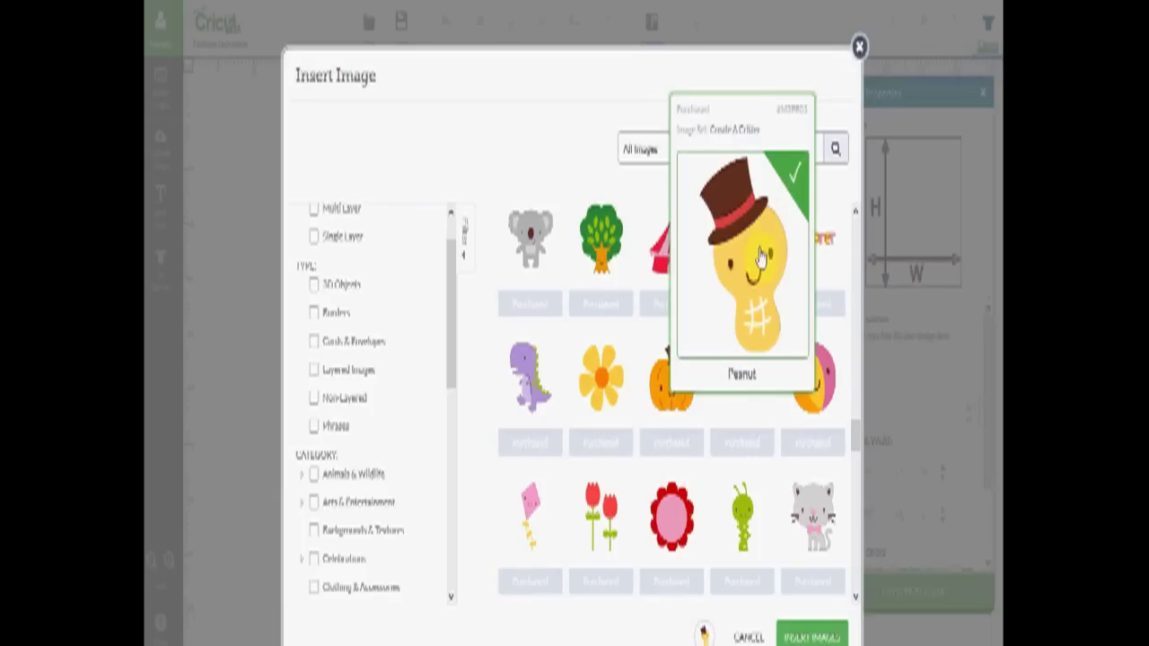
pyautogui.click(812, 636)
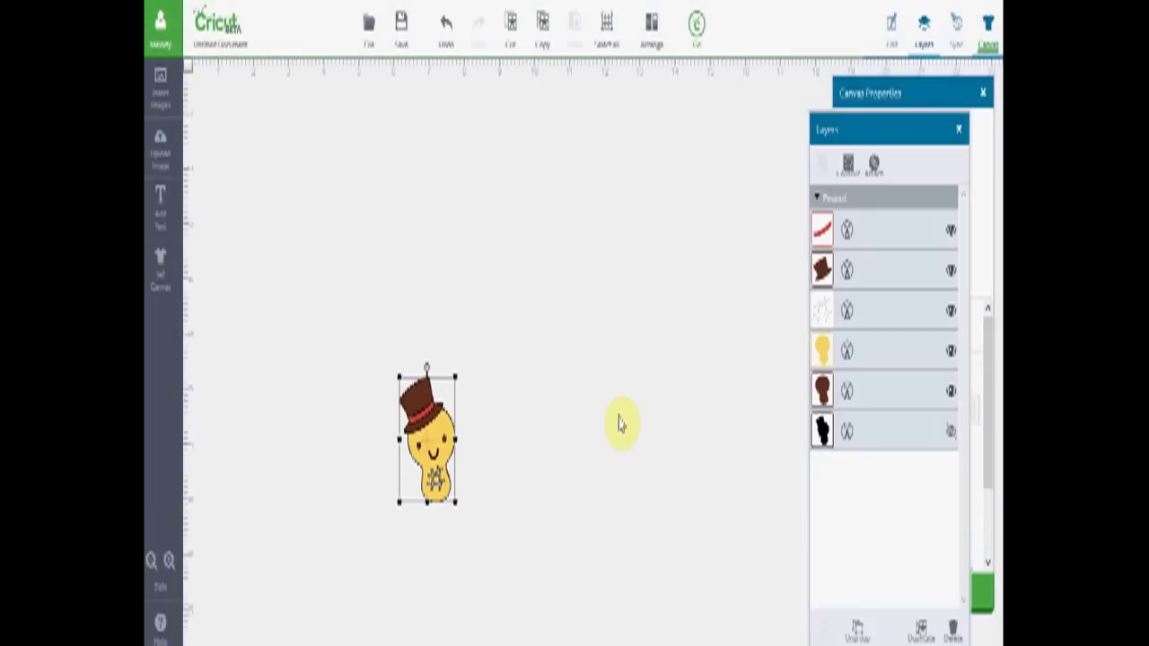
pyautogui.moveTo(424, 419); pyautogui.dragTo(506, 367)
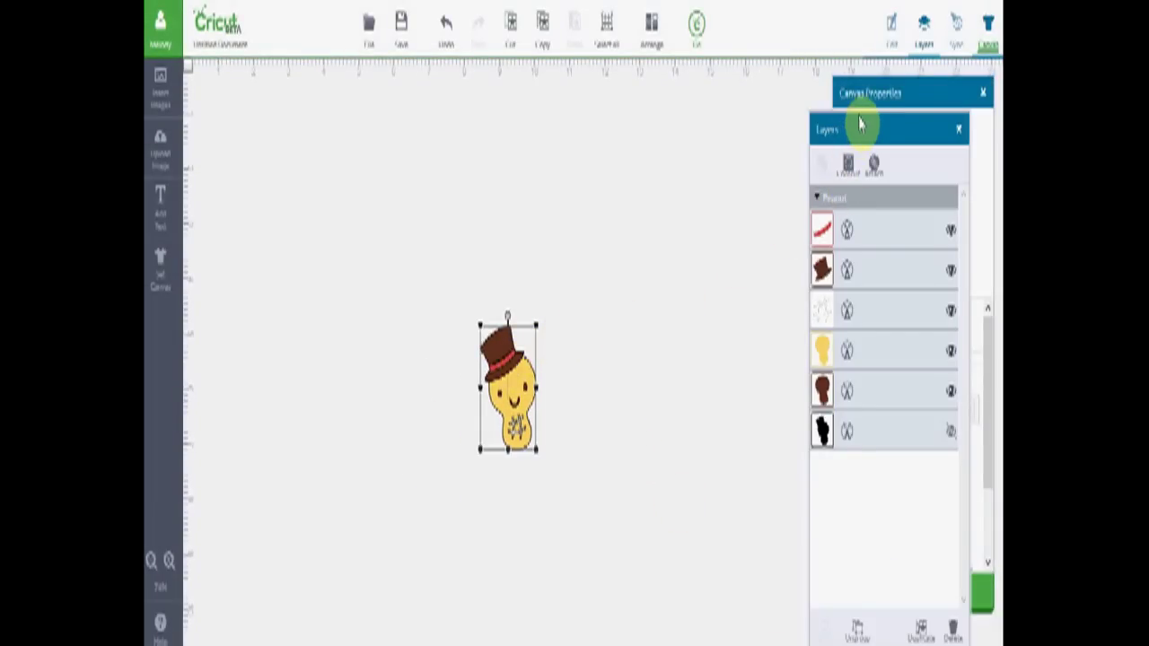
# Dock the Layers panel beneath the expanded canvas properties.
pyautogui.moveTo(860, 132); pyautogui.dragTo(885, 153)
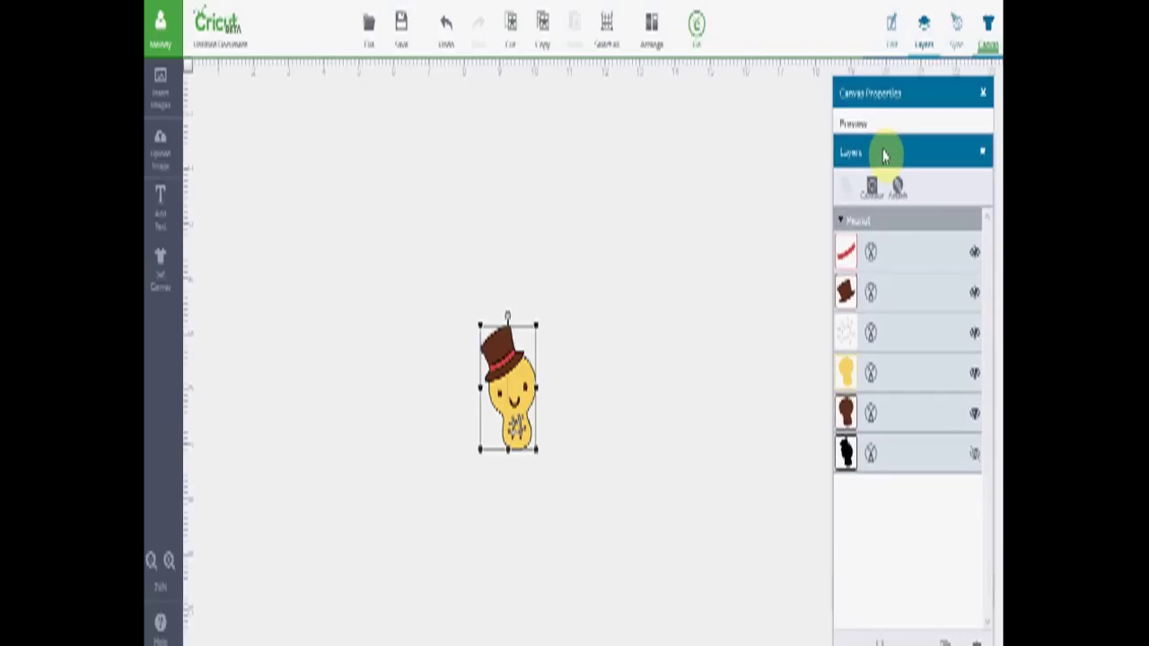
pyautogui.click(871, 92)
pyautogui.moveTo(871, 97); pyautogui.dragTo(878, 99)
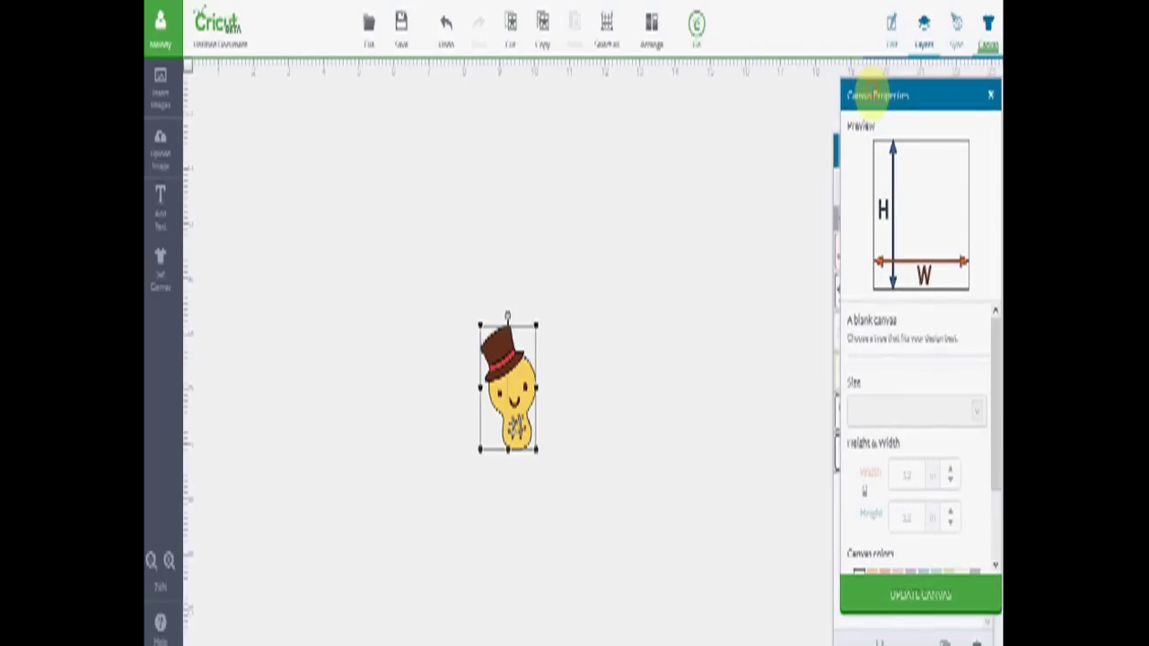
# Insert the circus tent and tree images onto the canvas.
pyautogui.click(162, 90)
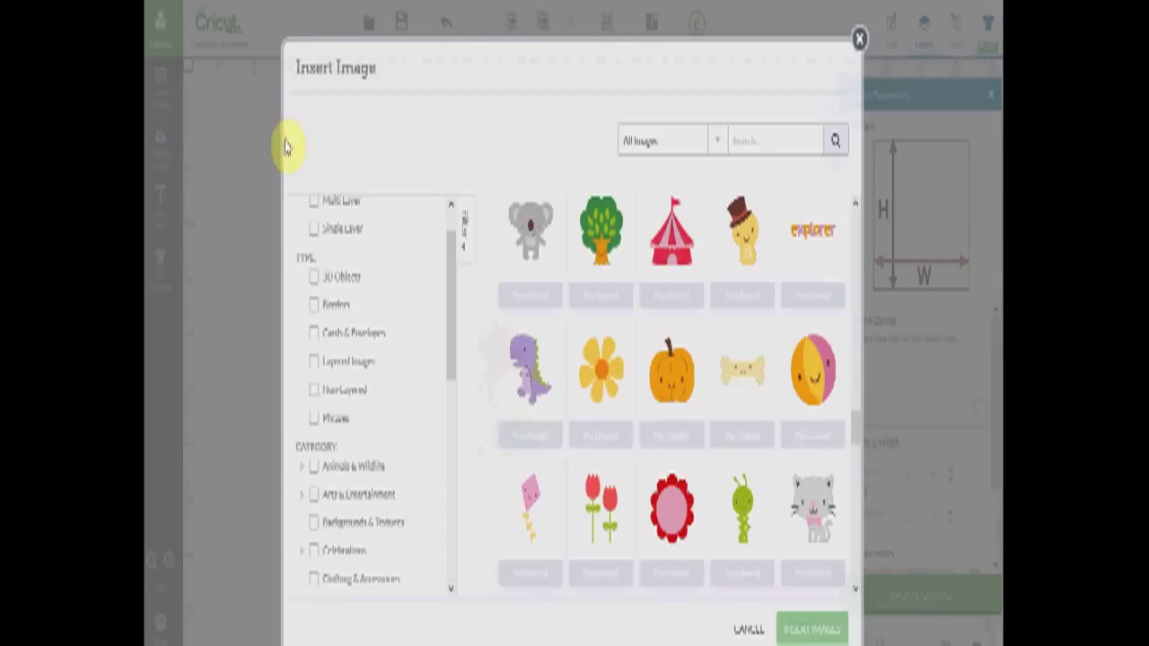
pyautogui.click(672, 256)
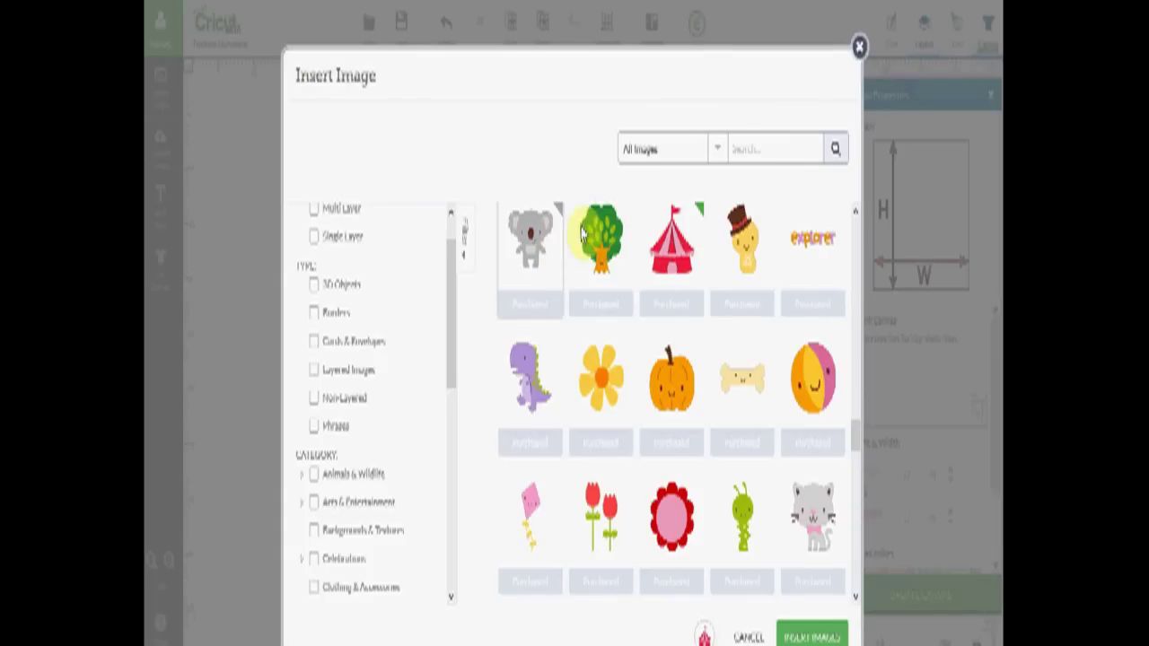
pyautogui.click(624, 226)
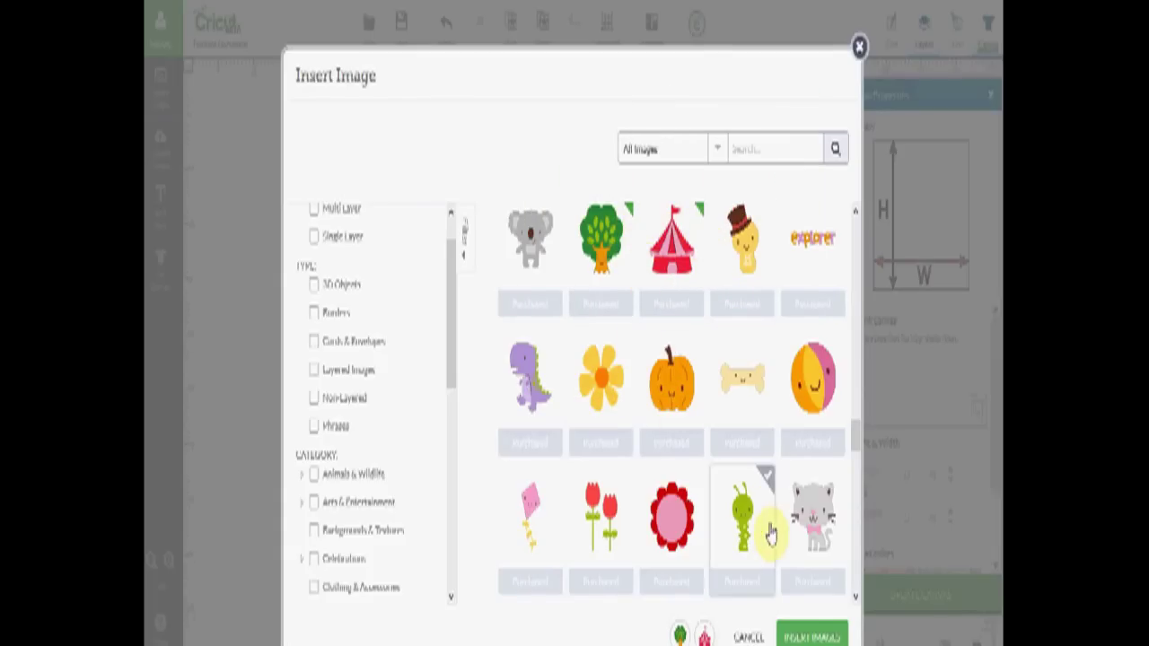
pyautogui.click(793, 638)
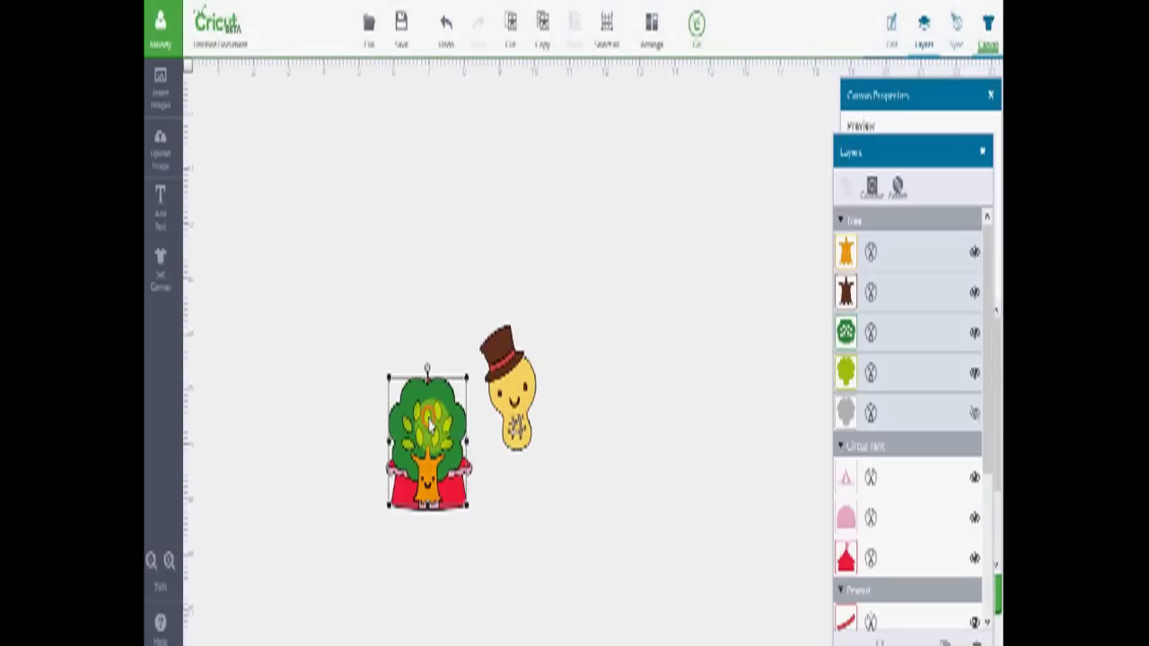
# Arrange the tree above the tent and the peanut overlapping the tent's right side.
pyautogui.moveTo(429, 422); pyautogui.dragTo(375, 280)
pyautogui.click(454, 499)
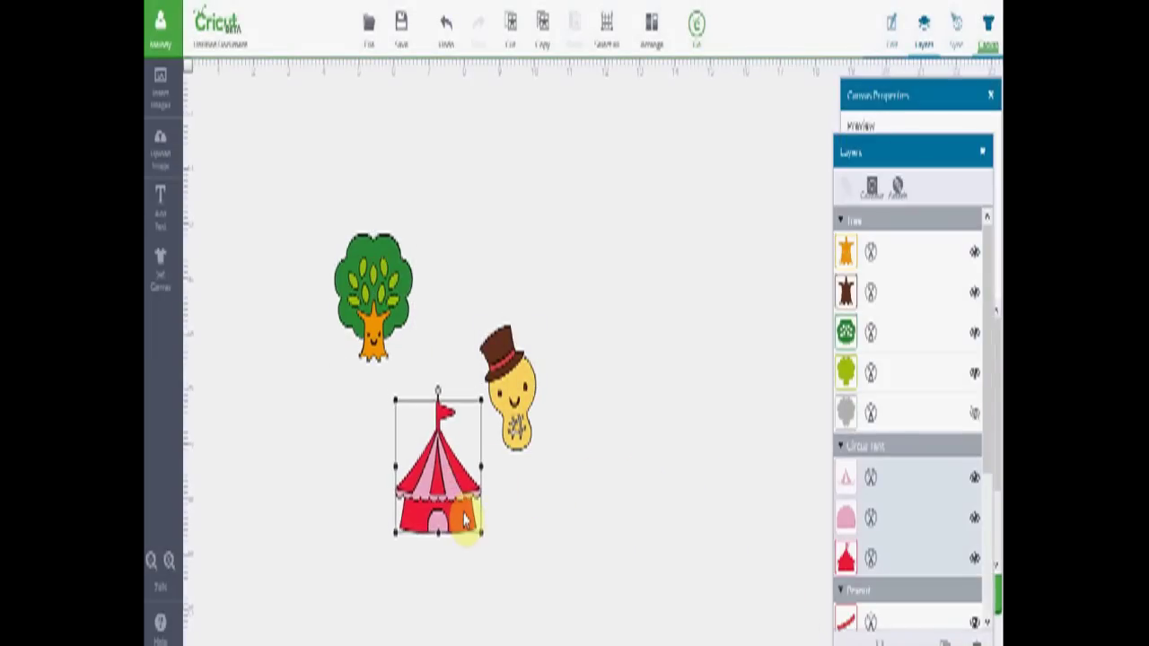
pyautogui.moveTo(461, 501); pyautogui.dragTo(454, 457)
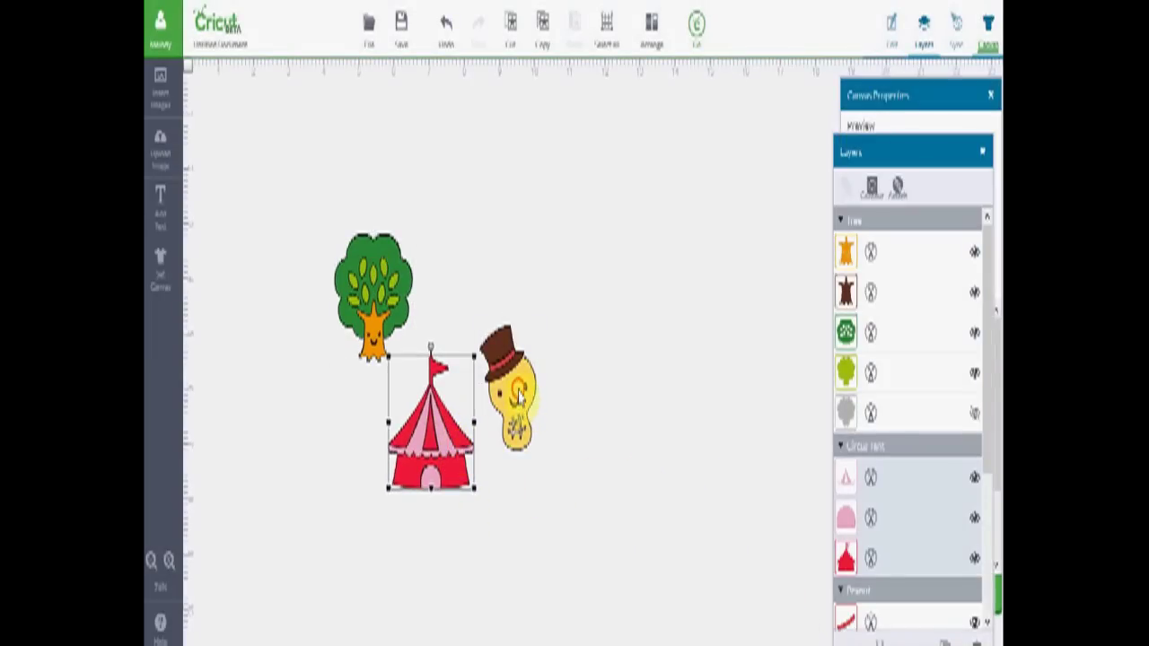
pyautogui.moveTo(519, 398); pyautogui.dragTo(493, 450)
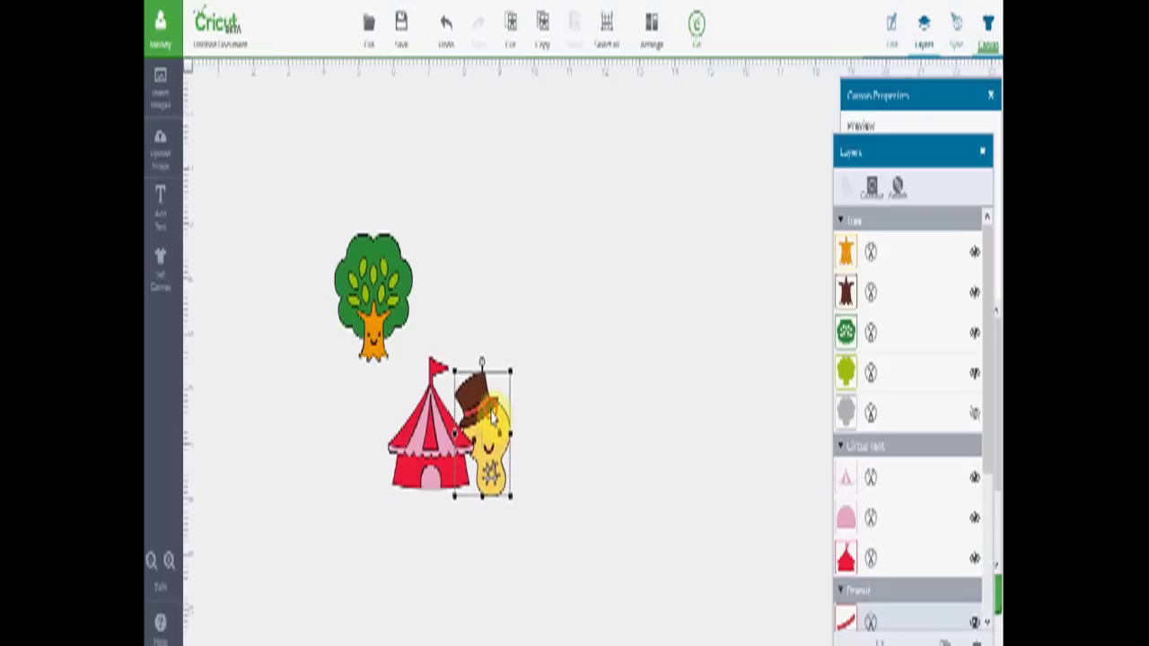
pyautogui.click(533, 409)
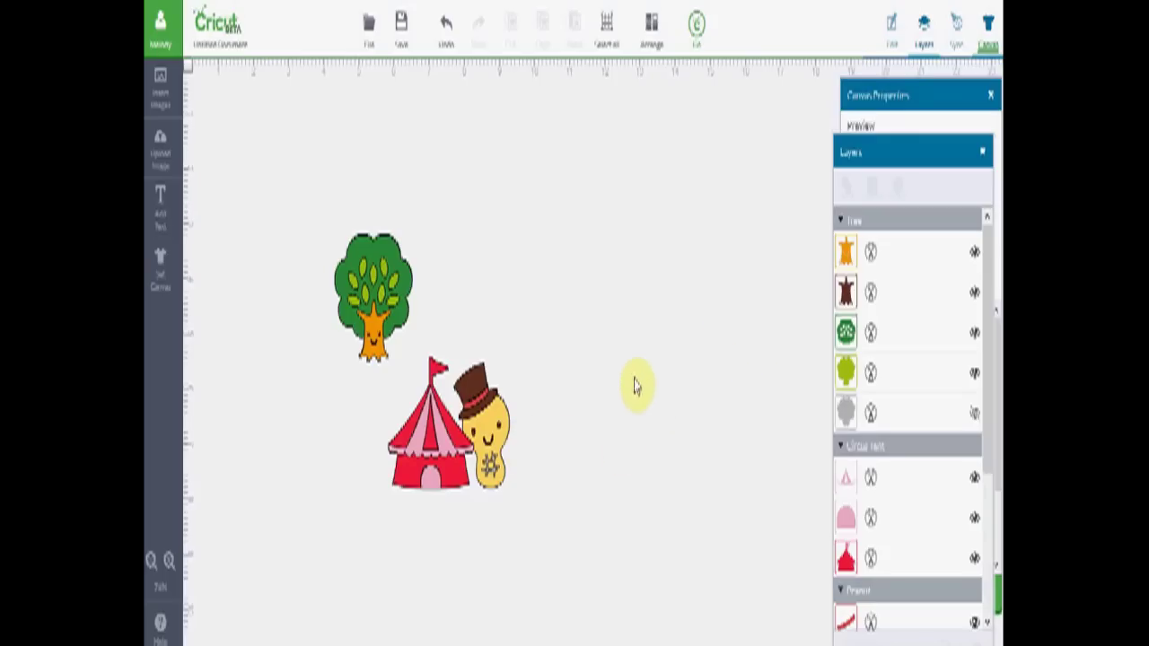
# Move the Layers and Edit panels aside, then drag the Peanut group to the top of the Layers list.
pyautogui.moveTo(867, 155); pyautogui.dragTo(696, 91)
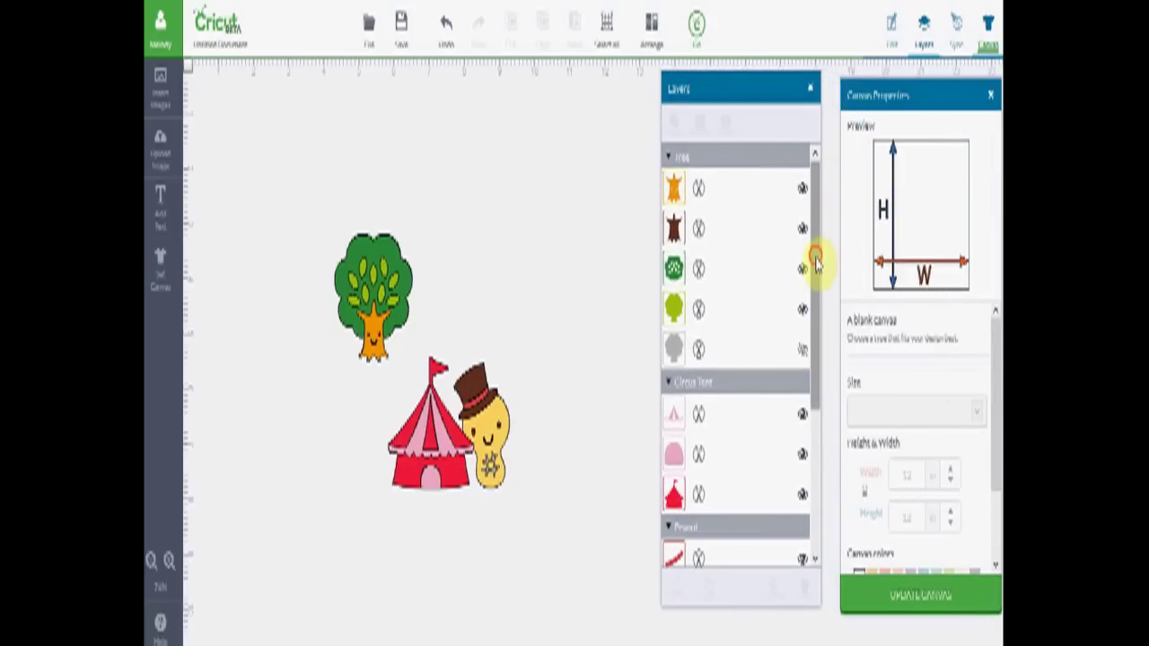
pyautogui.moveTo(816, 256); pyautogui.dragTo(808, 420)
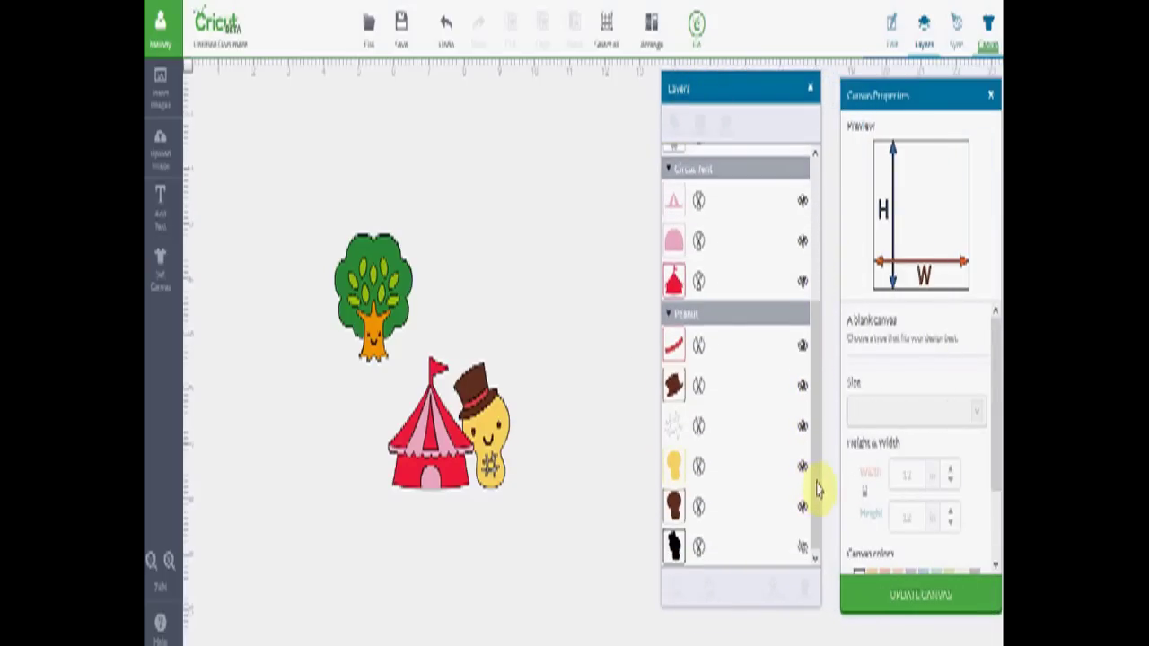
pyautogui.moveTo(820, 372); pyautogui.dragTo(817, 210)
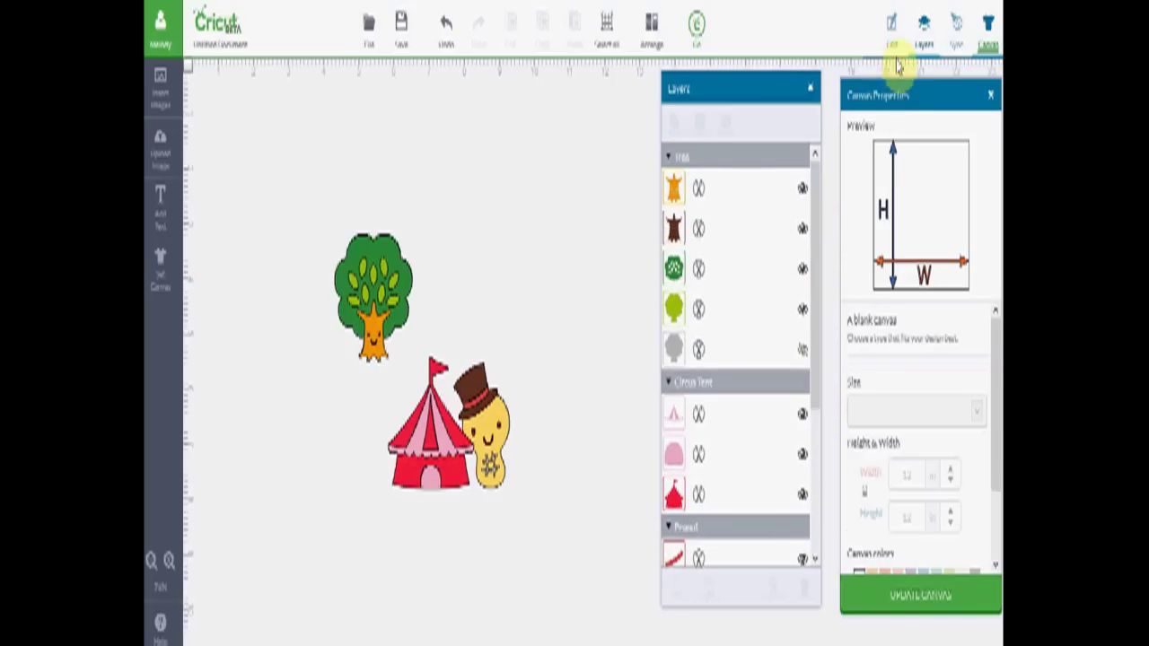
pyautogui.click(892, 25)
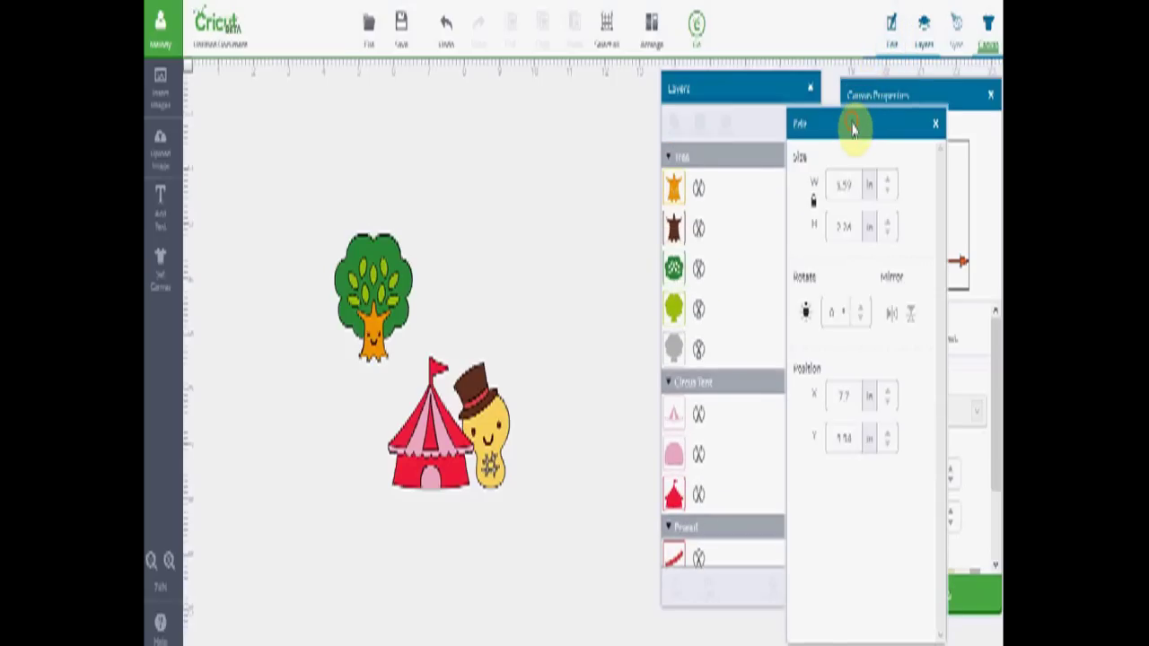
pyautogui.moveTo(853, 126); pyautogui.dragTo(815, 141)
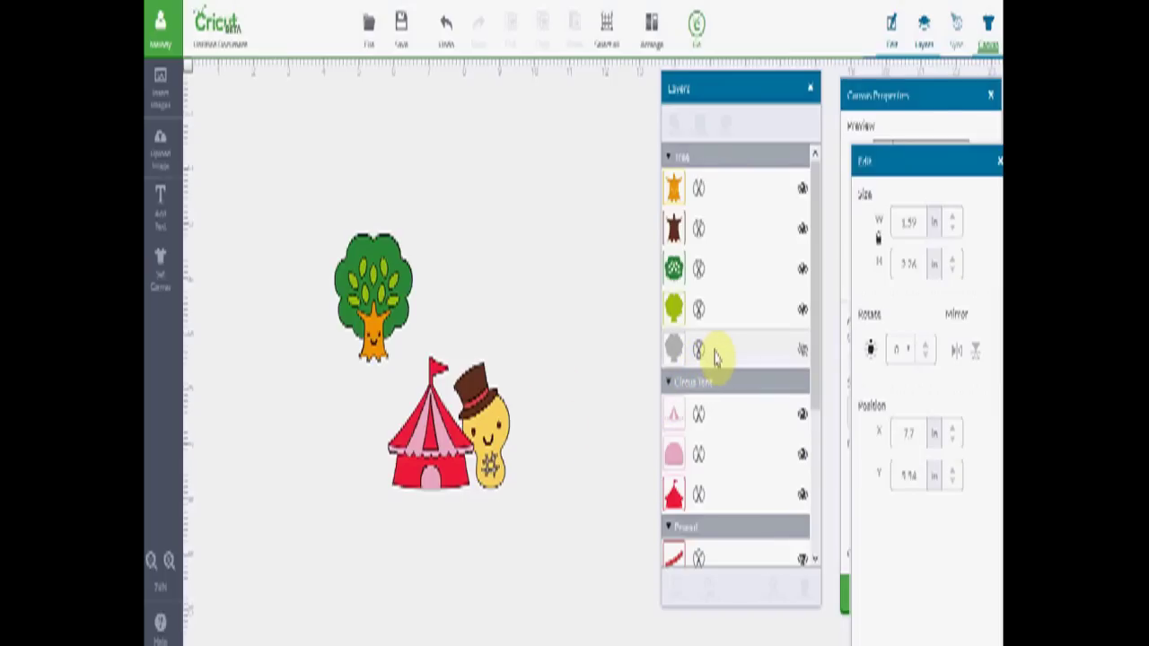
pyautogui.moveTo(715, 358); pyautogui.dragTo(721, 174)
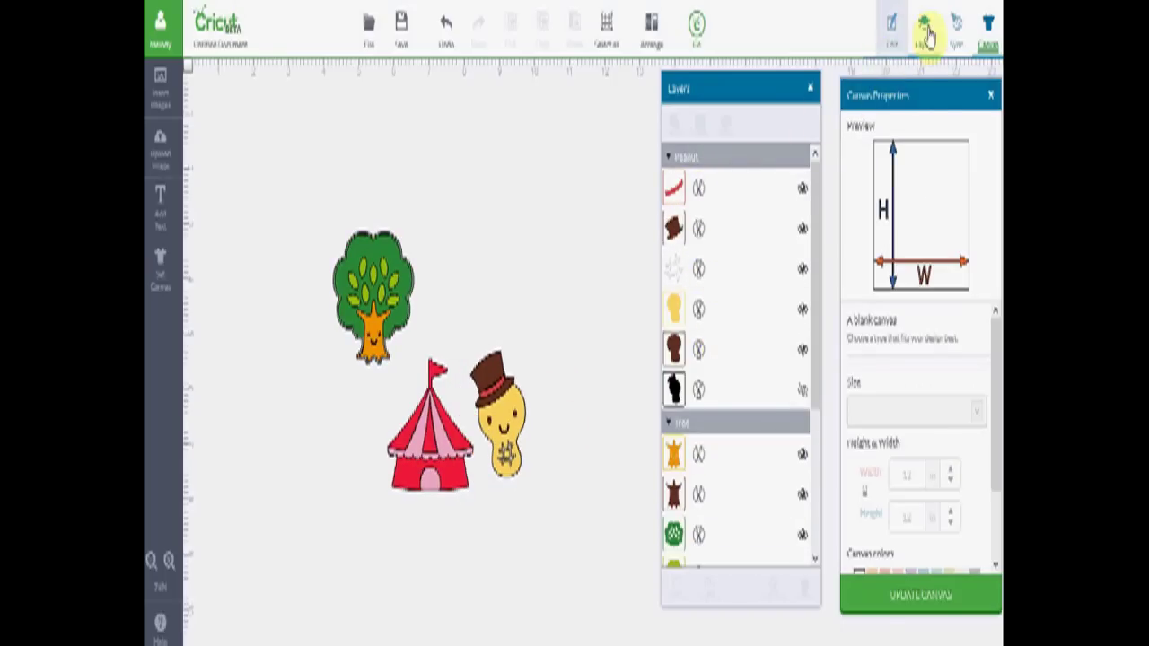
# In Color Sync, recolour the tent shape to match the yellow row.
pyautogui.click(957, 26)
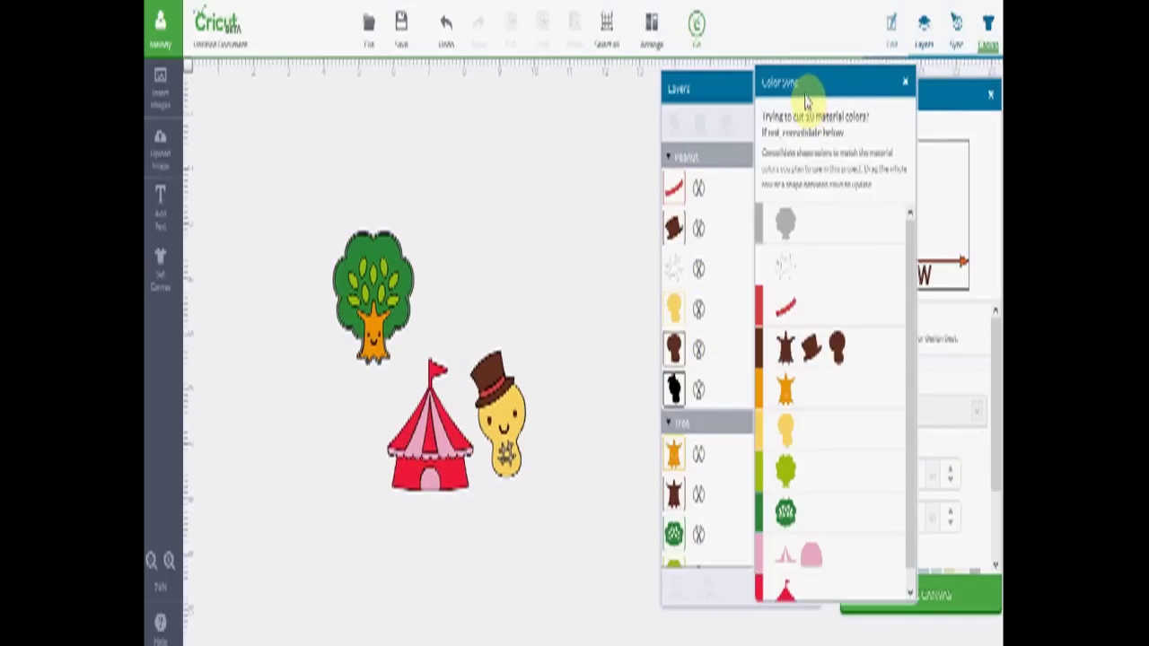
pyautogui.moveTo(799, 90); pyautogui.dragTo(659, 82)
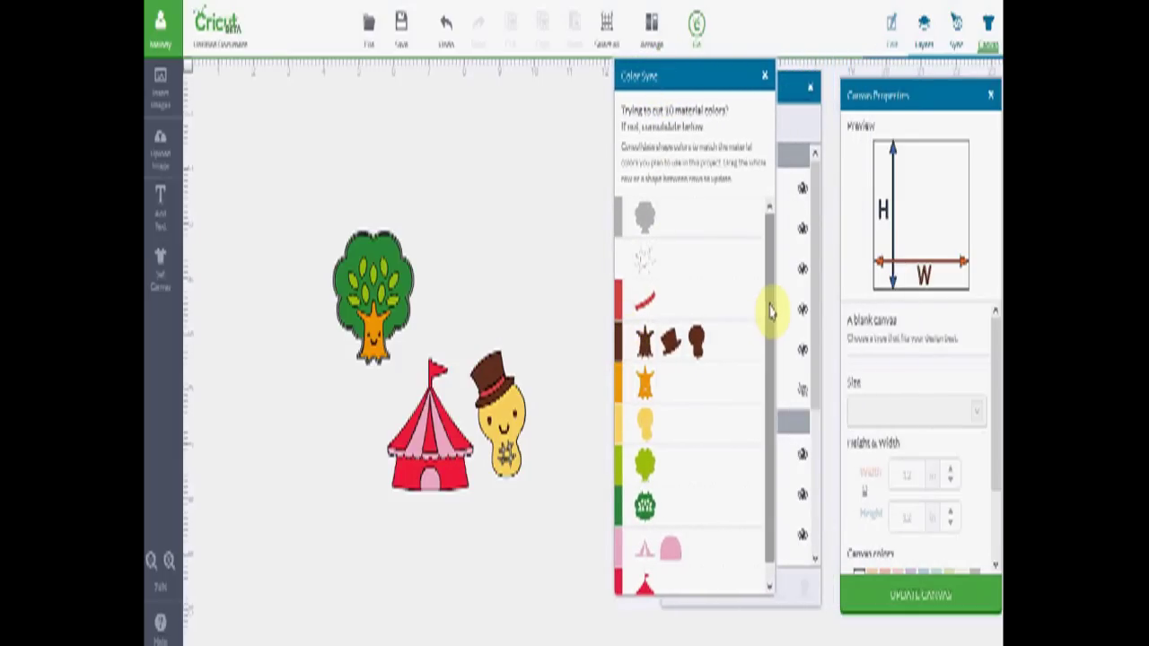
pyautogui.scroll(-1, 771, 315)
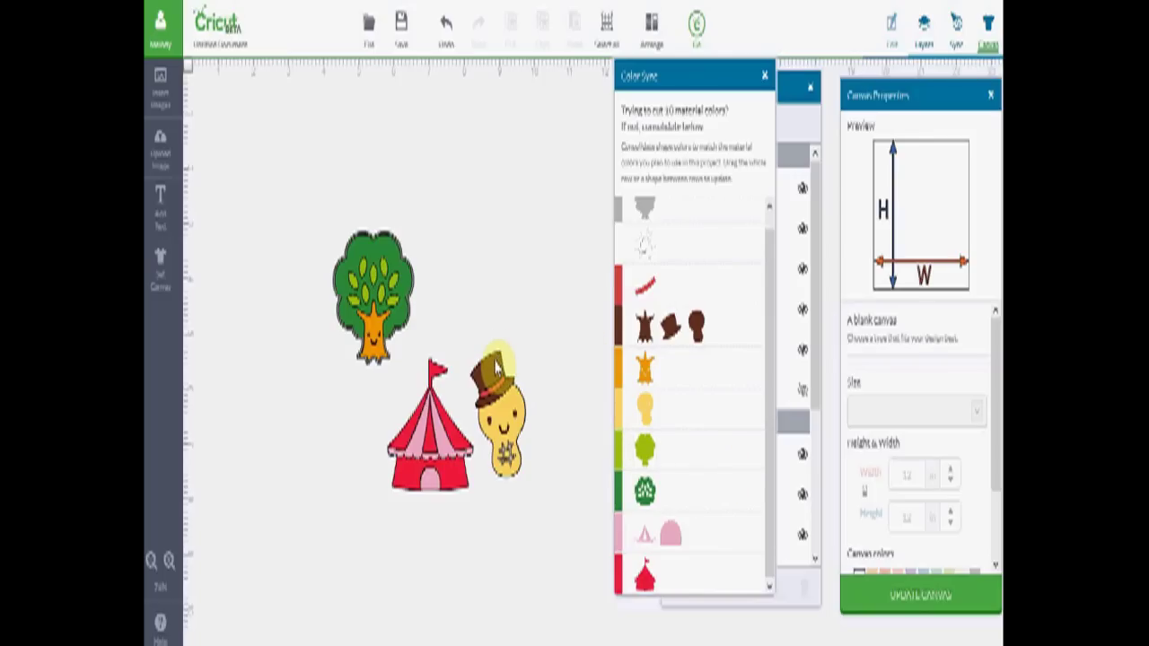
pyautogui.click(687, 438)
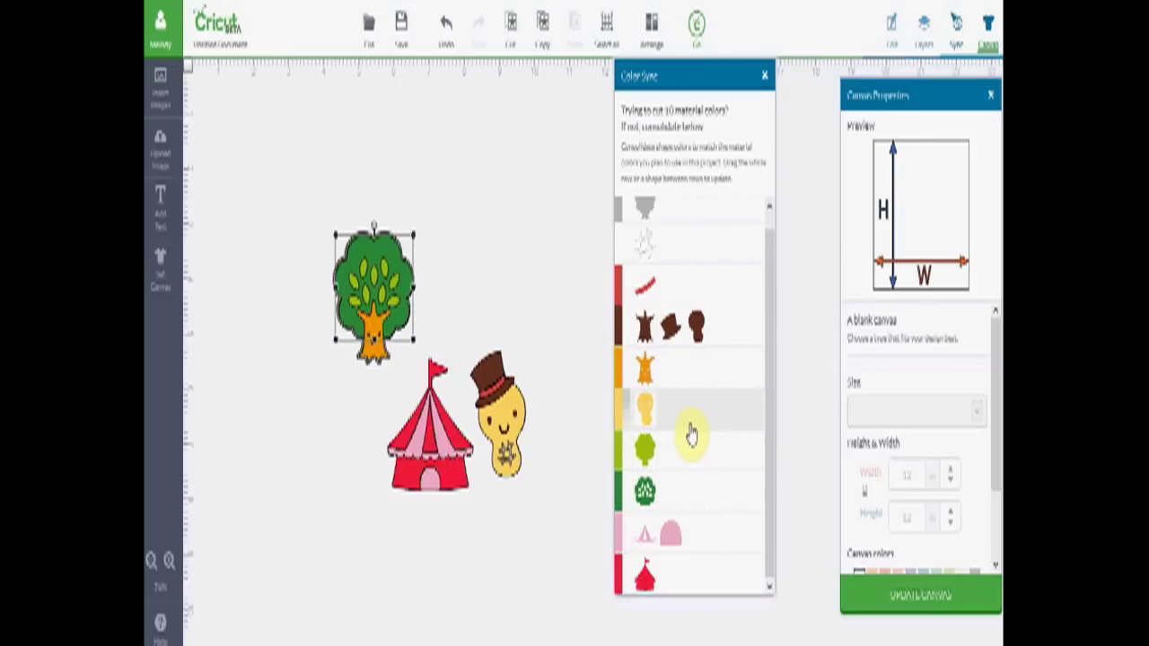
pyautogui.moveTo(691, 435); pyautogui.dragTo(646, 584)
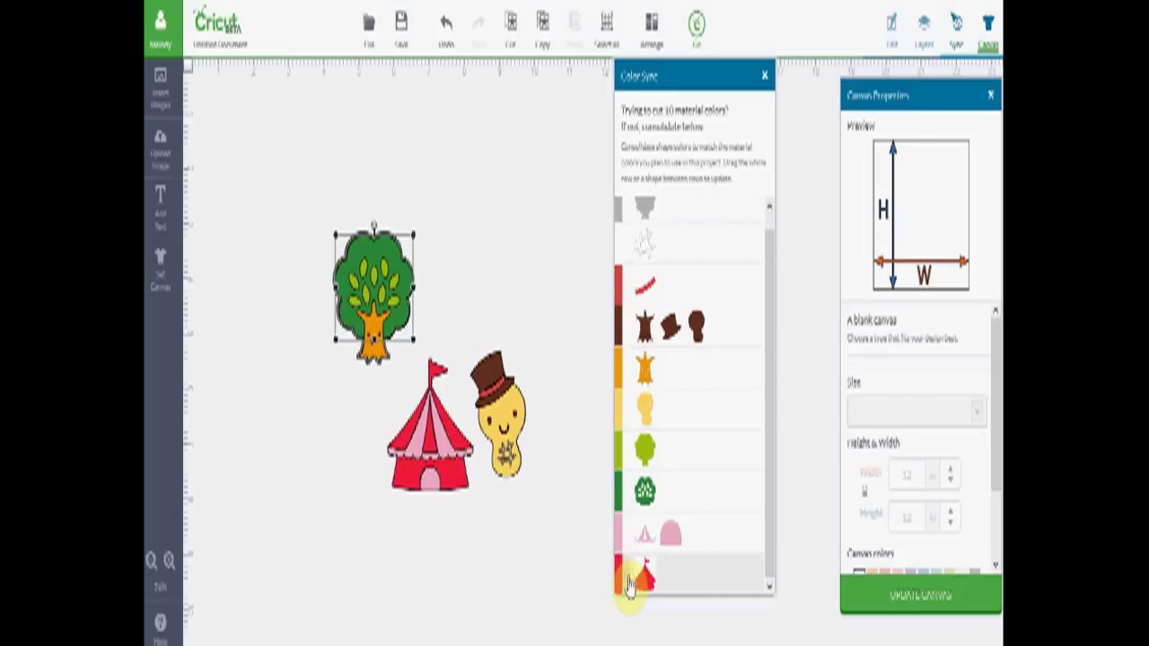
pyautogui.moveTo(628, 583); pyautogui.dragTo(632, 582)
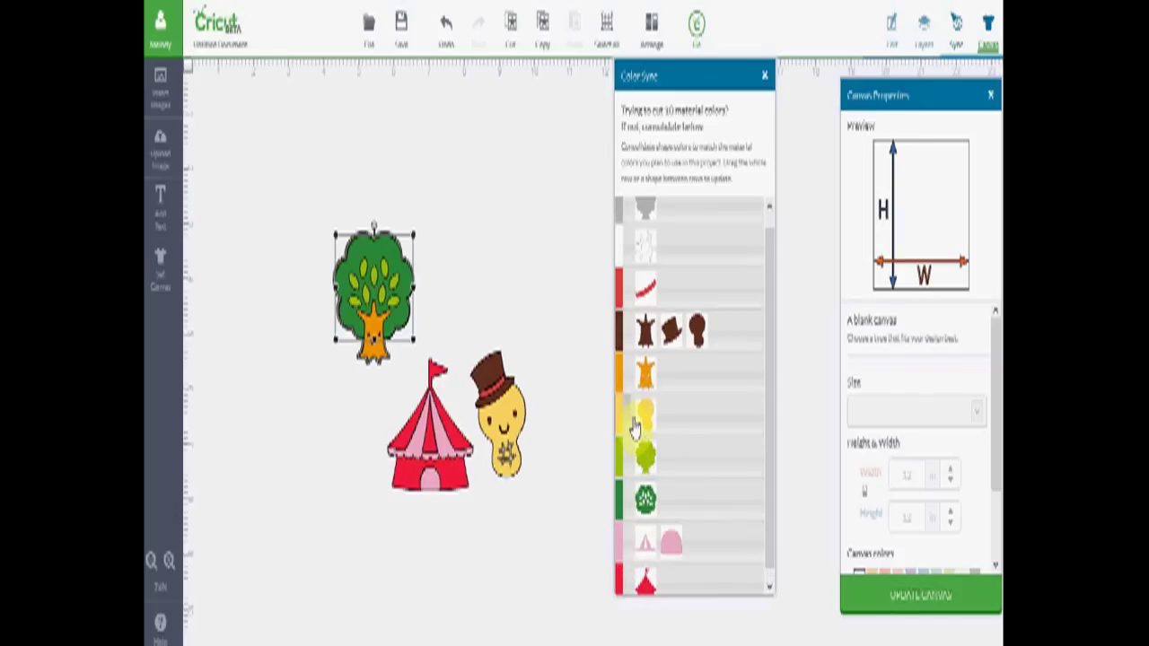
pyautogui.moveTo(633, 424); pyautogui.dragTo(635, 429)
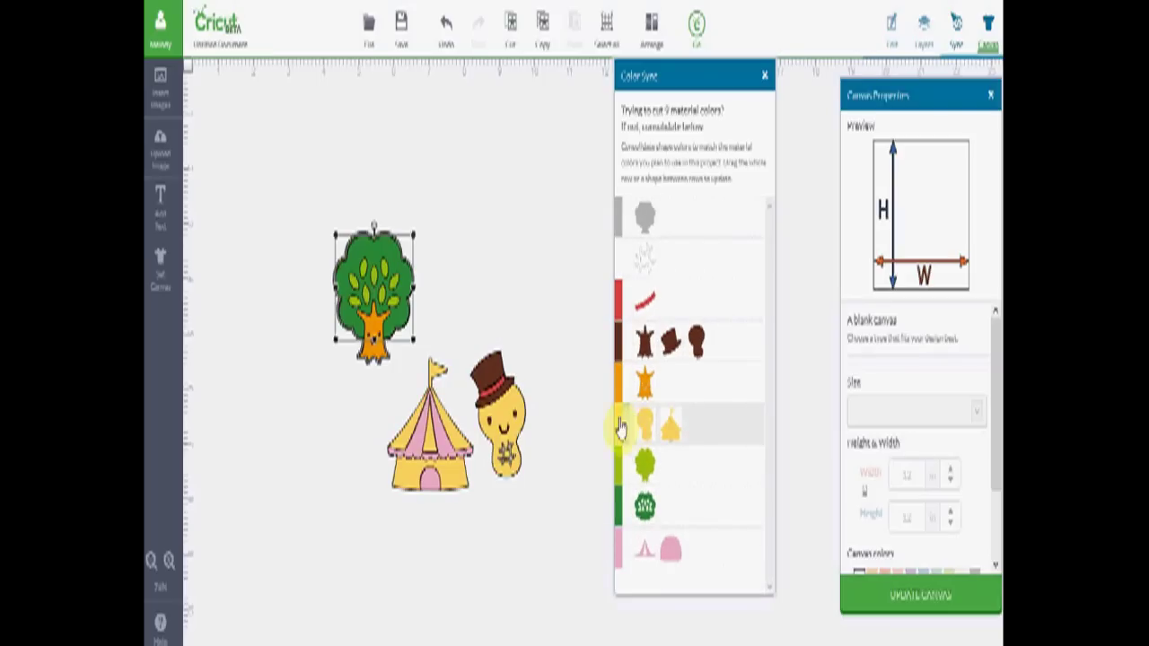
# Shift the yellow tent body left and place the peanut's yellow body over it.
pyautogui.moveTo(453, 492); pyautogui.dragTo(356, 518)
pyautogui.moveTo(509, 449); pyautogui.dragTo(327, 449)
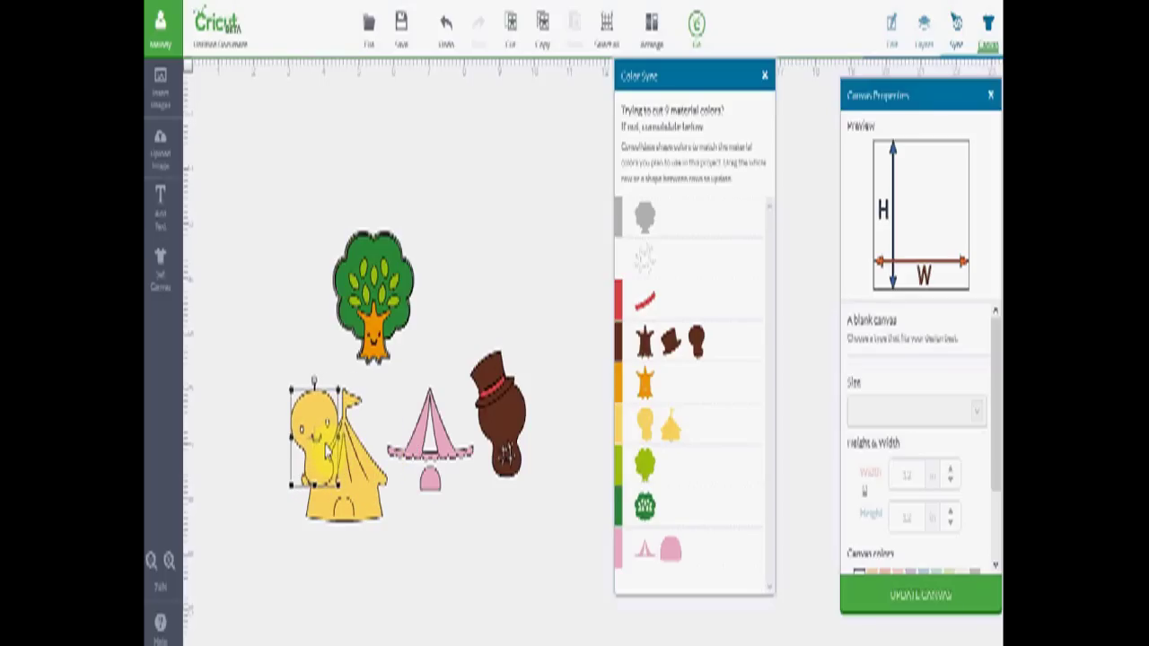
pyautogui.moveTo(329, 449); pyautogui.dragTo(327, 440)
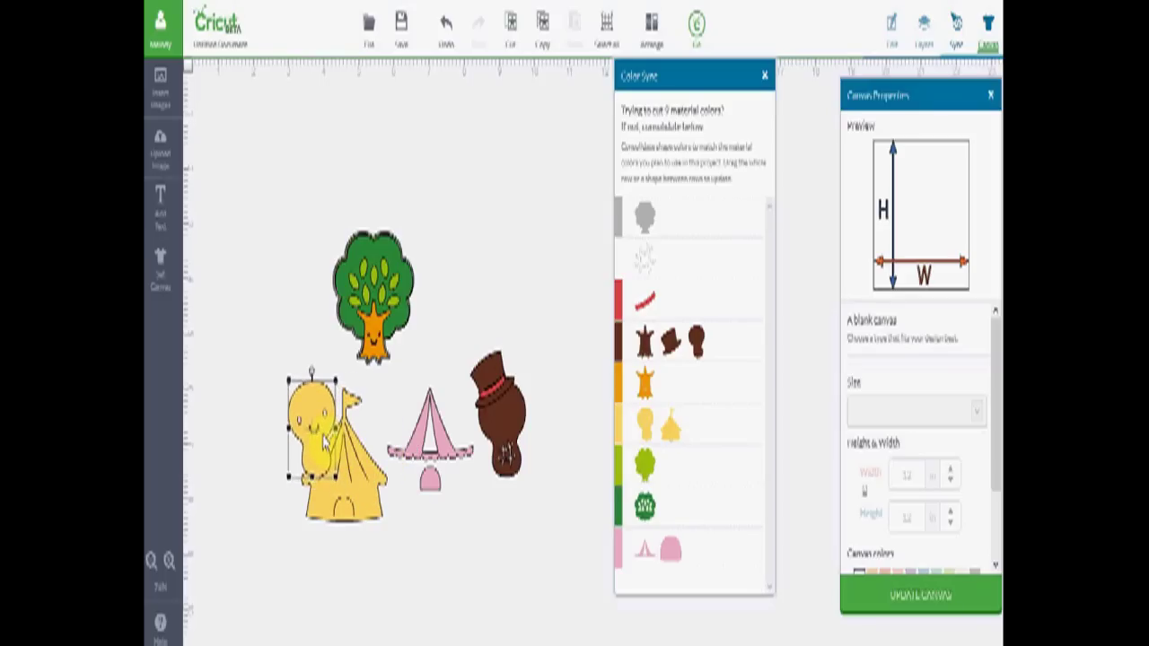
pyautogui.click(331, 548)
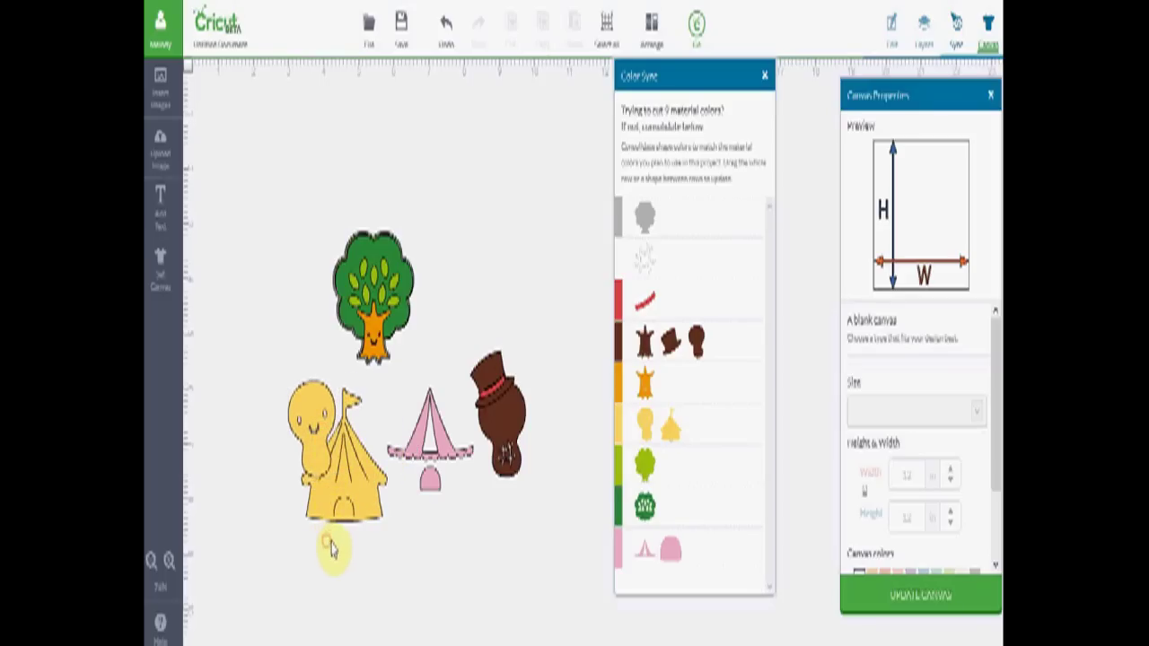
# Select the yellow chick and tent together, weld them, and nudge the result left.
pyautogui.click(927, 35)
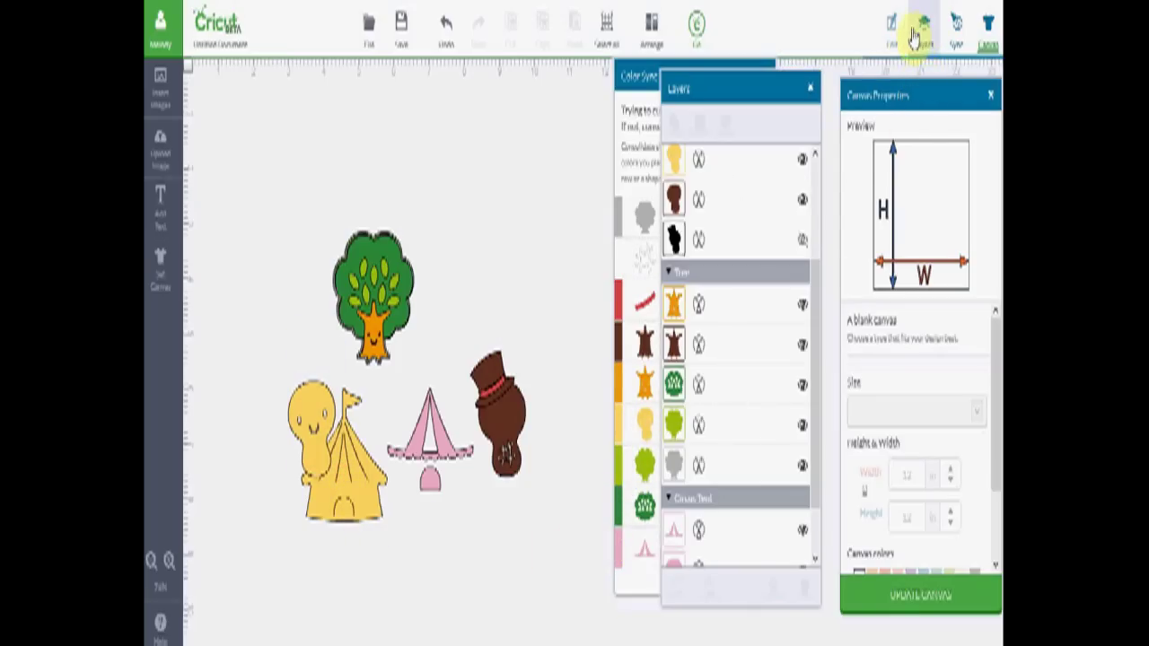
pyautogui.click(324, 408)
pyautogui.click(352, 461)
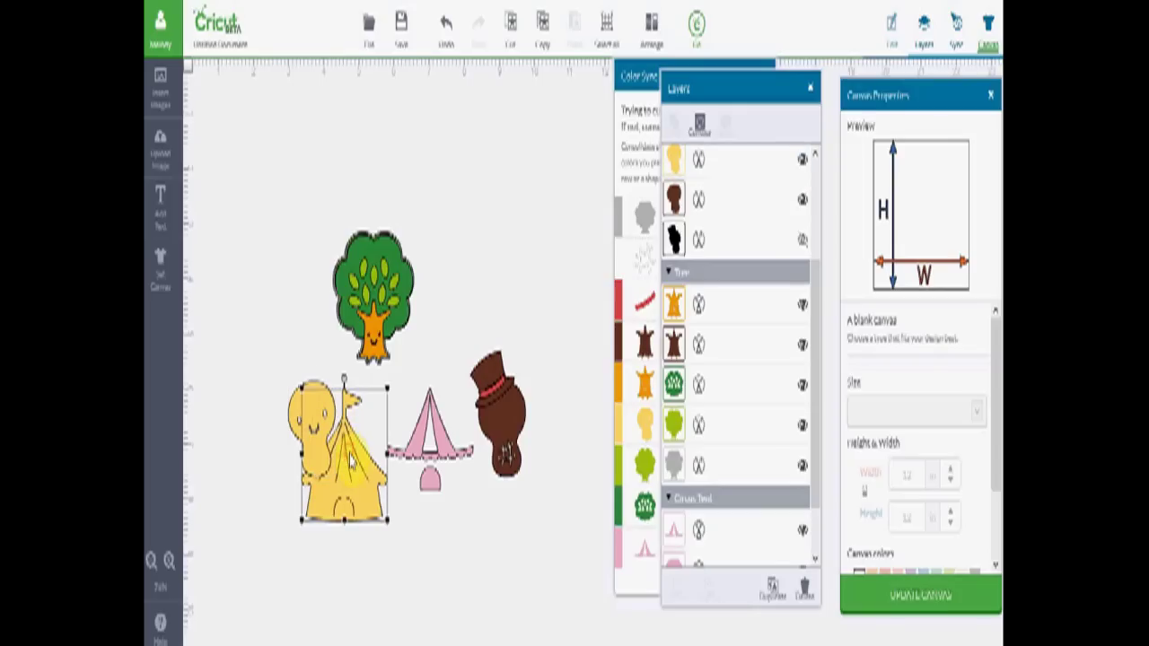
pyautogui.moveTo(277, 373); pyautogui.dragTo(371, 529)
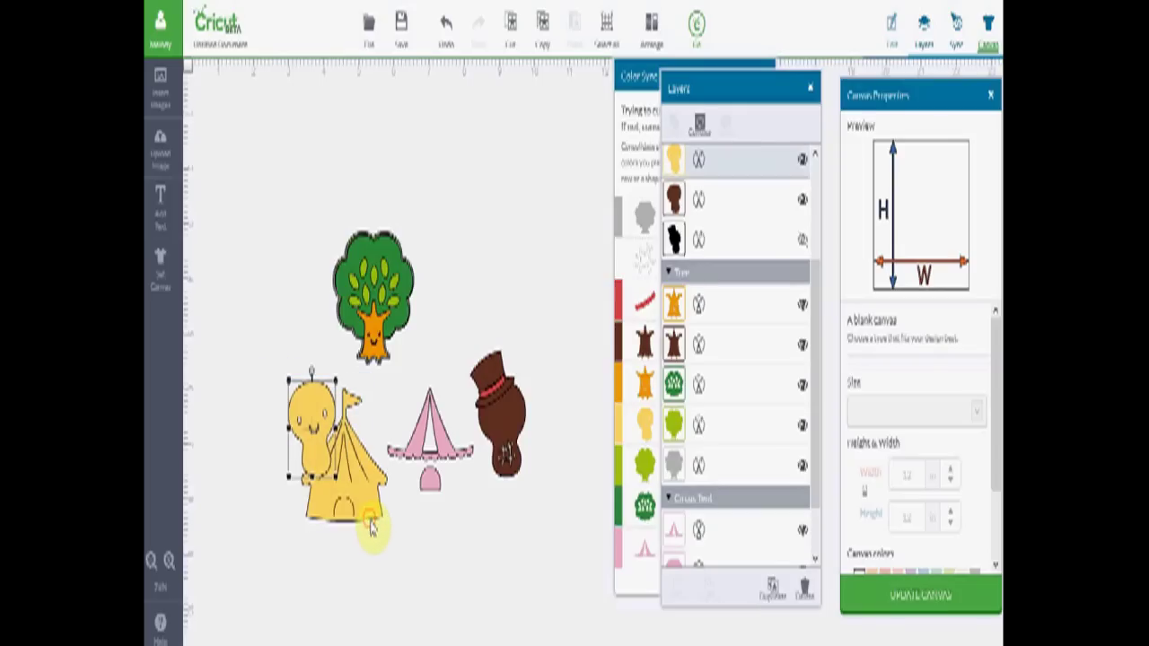
pyautogui.click(372, 530)
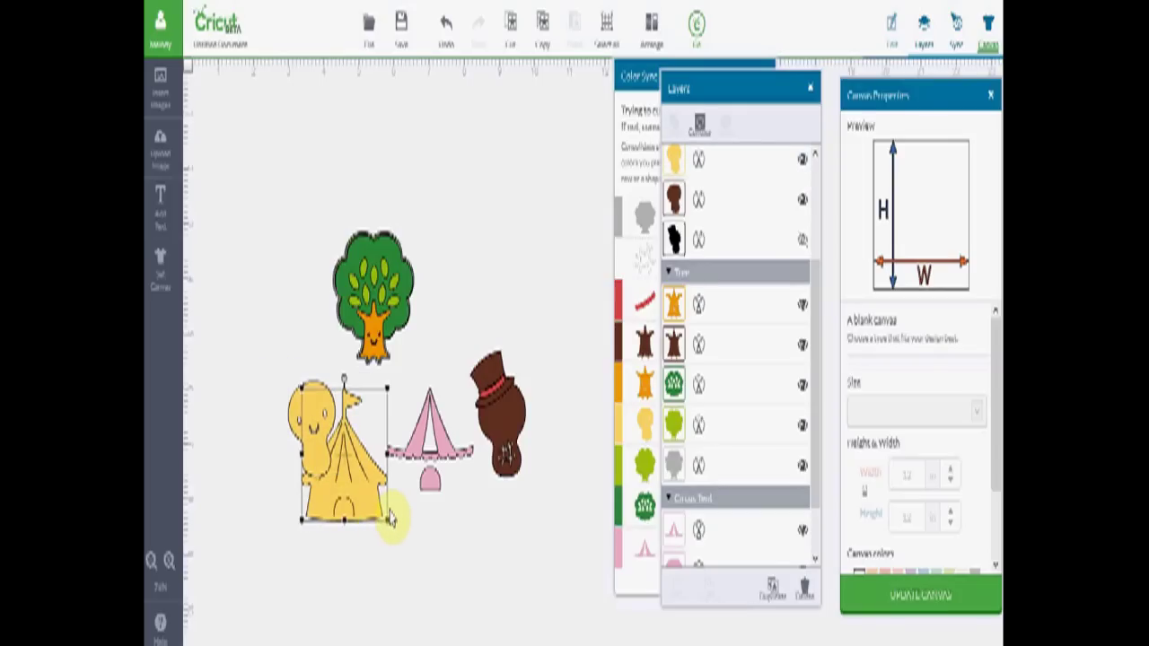
pyautogui.keyDown('shift'); pyautogui.click(301, 409); pyautogui.keyUp('shift')
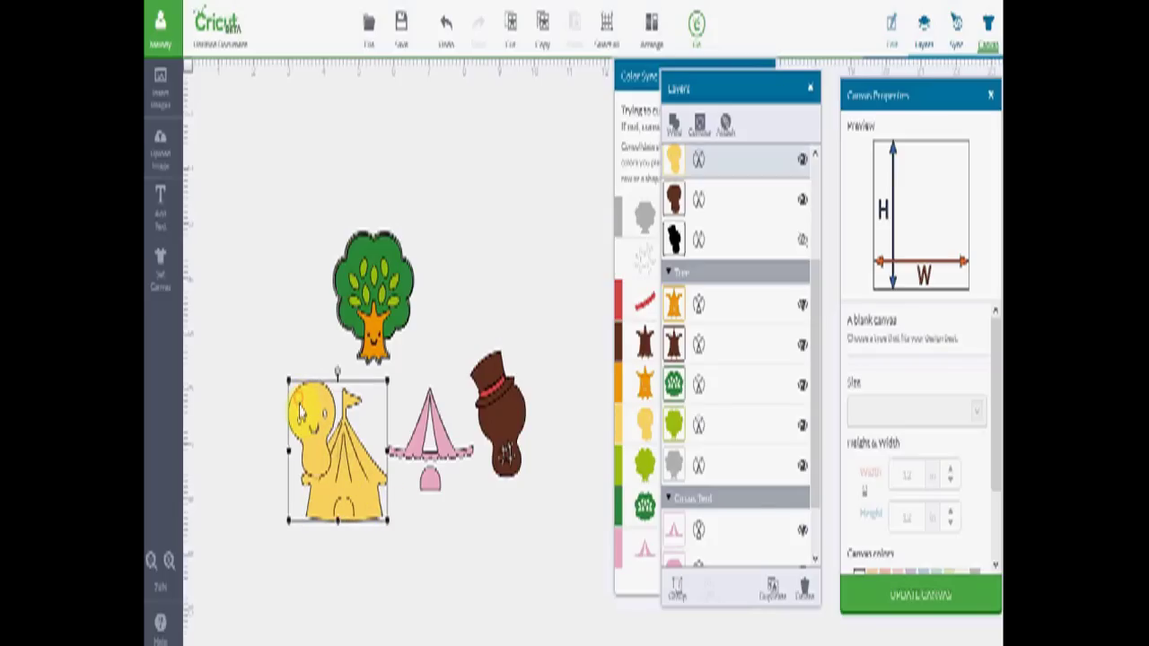
pyautogui.click(674, 128)
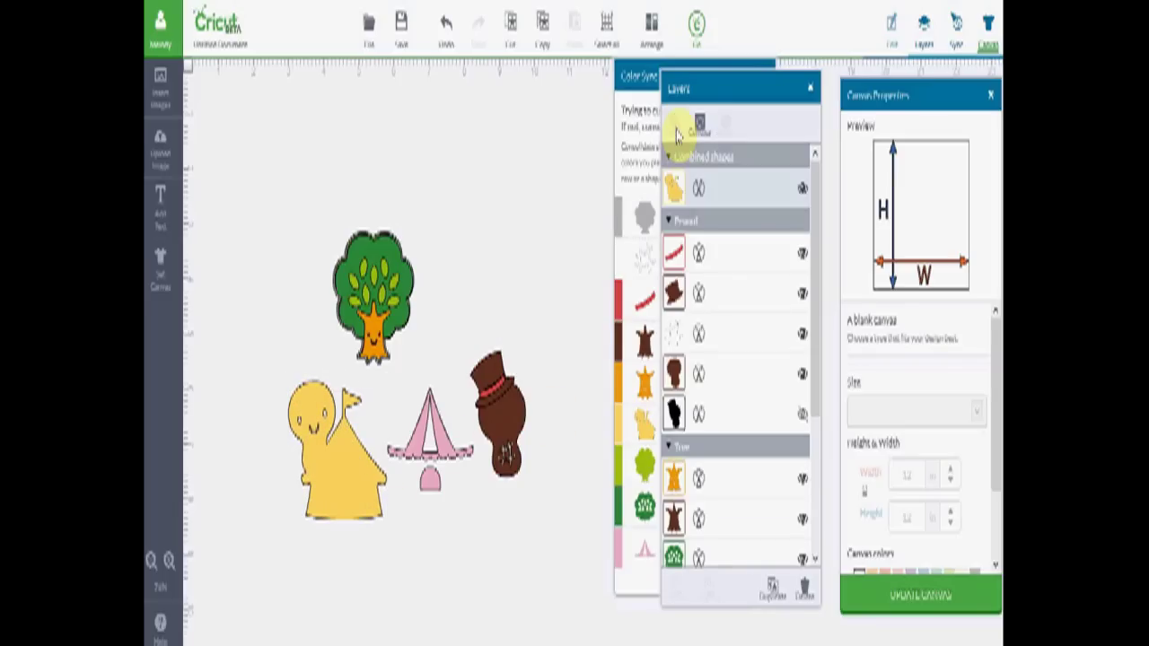
pyautogui.moveTo(354, 480); pyautogui.dragTo(339, 482)
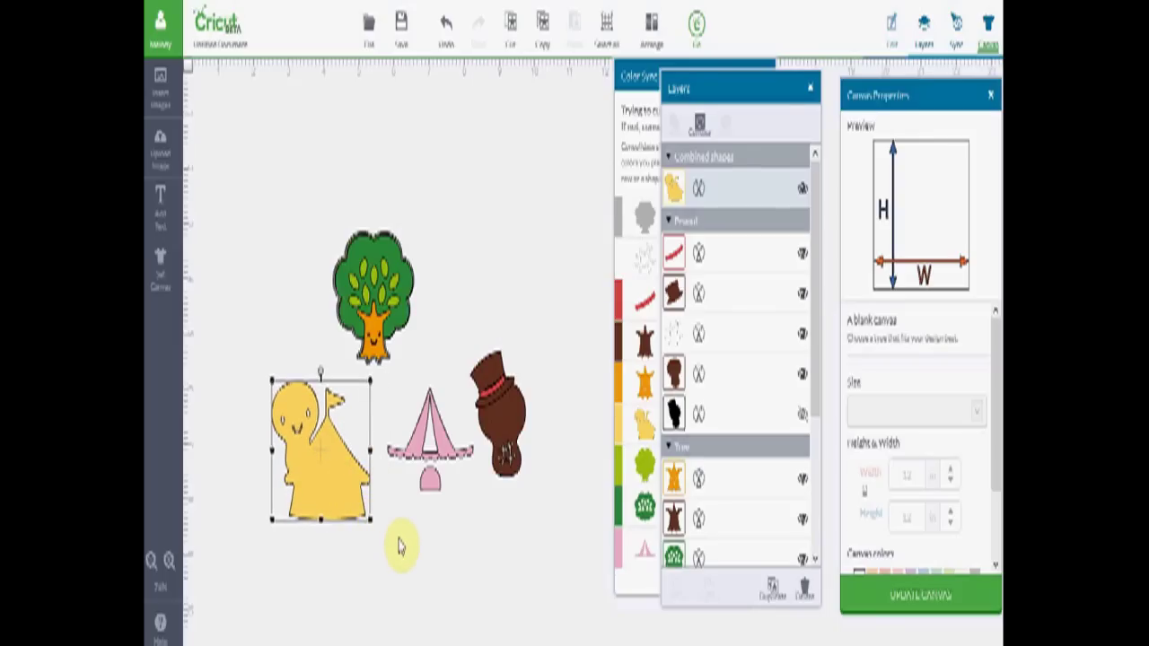
pyautogui.click(418, 512)
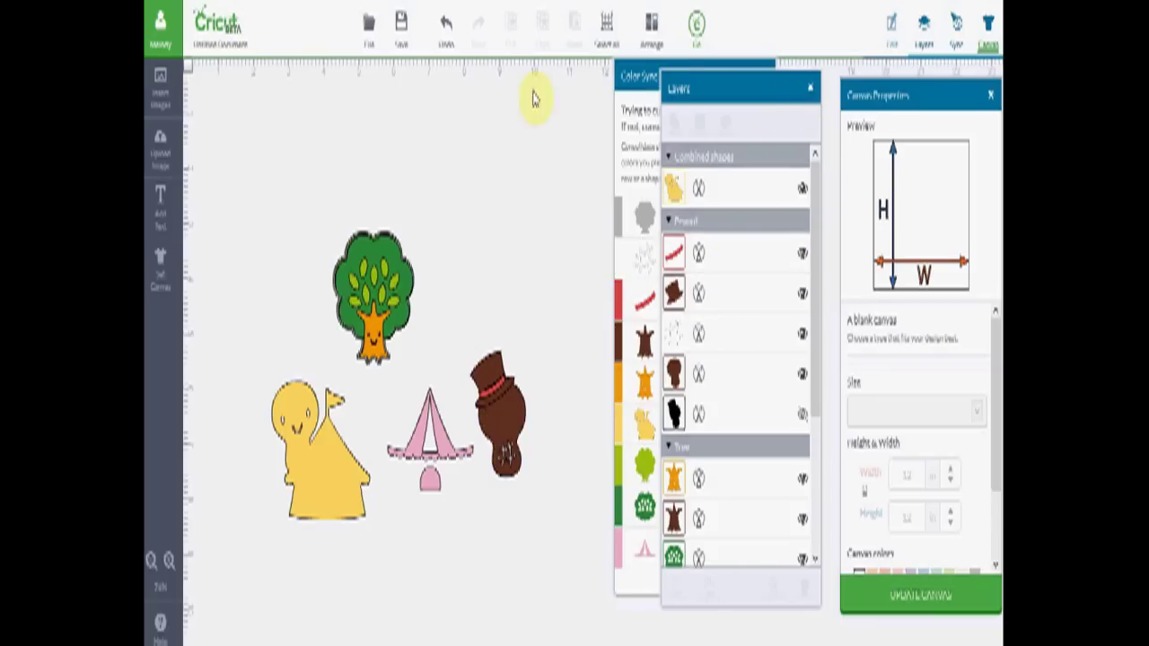
# Undo the weld and earlier colour changes until the original red striped tent returns.
pyautogui.click(449, 25)
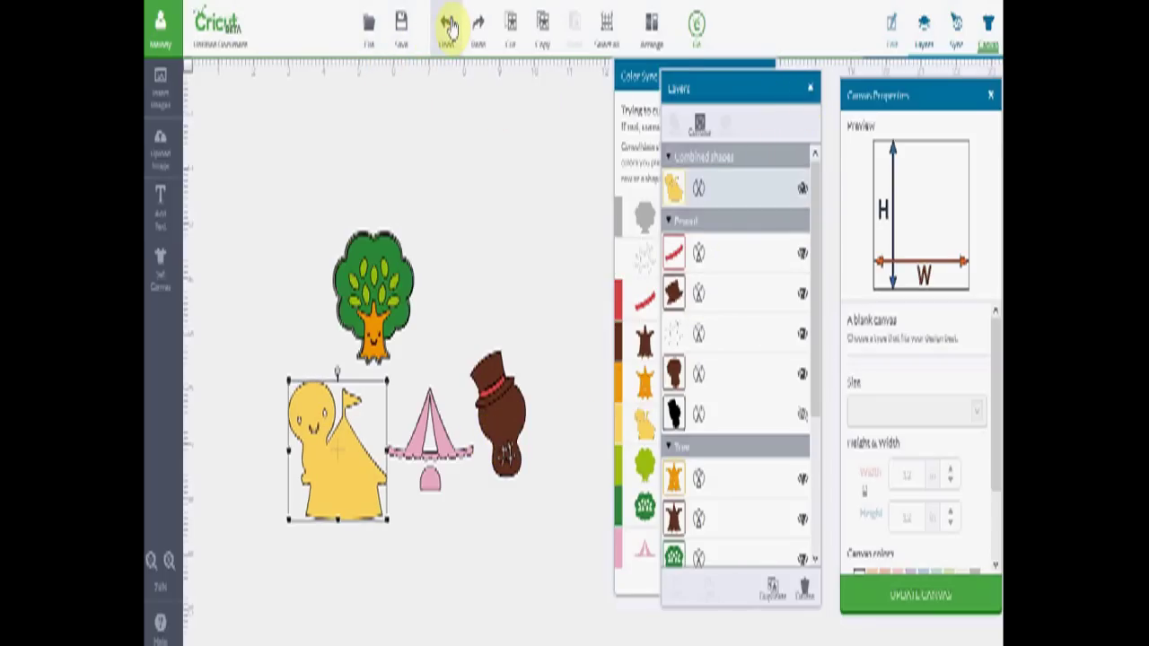
pyautogui.click(449, 25)
pyautogui.click(449, 25)
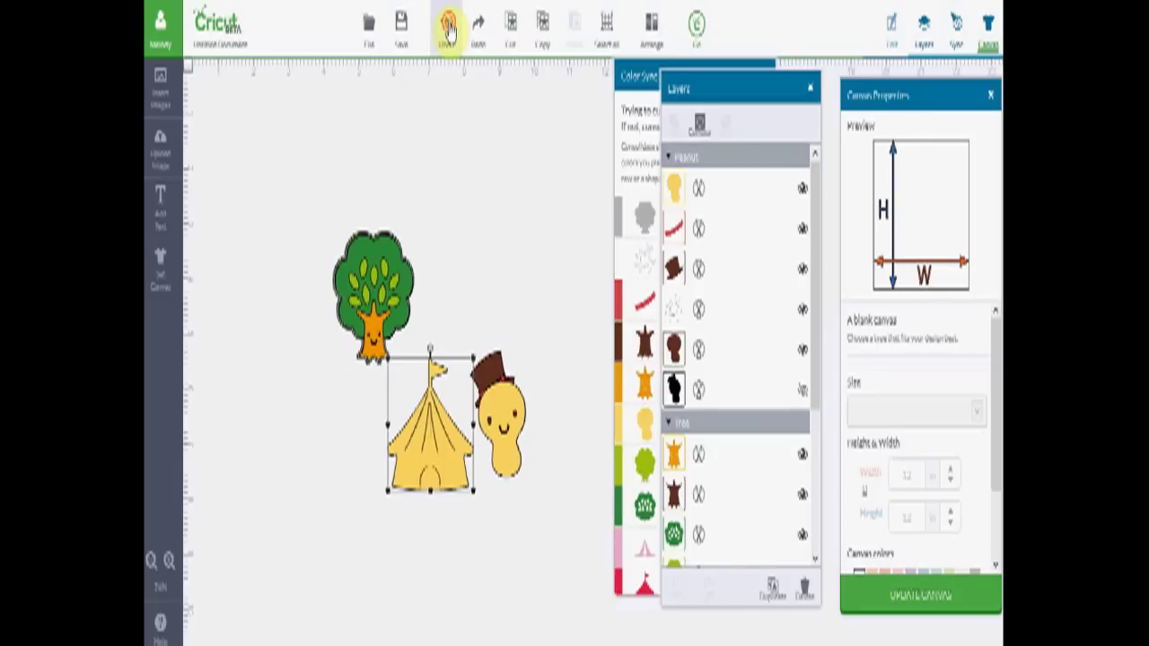
pyautogui.click(449, 25)
pyautogui.click(449, 25)
pyautogui.click(449, 26)
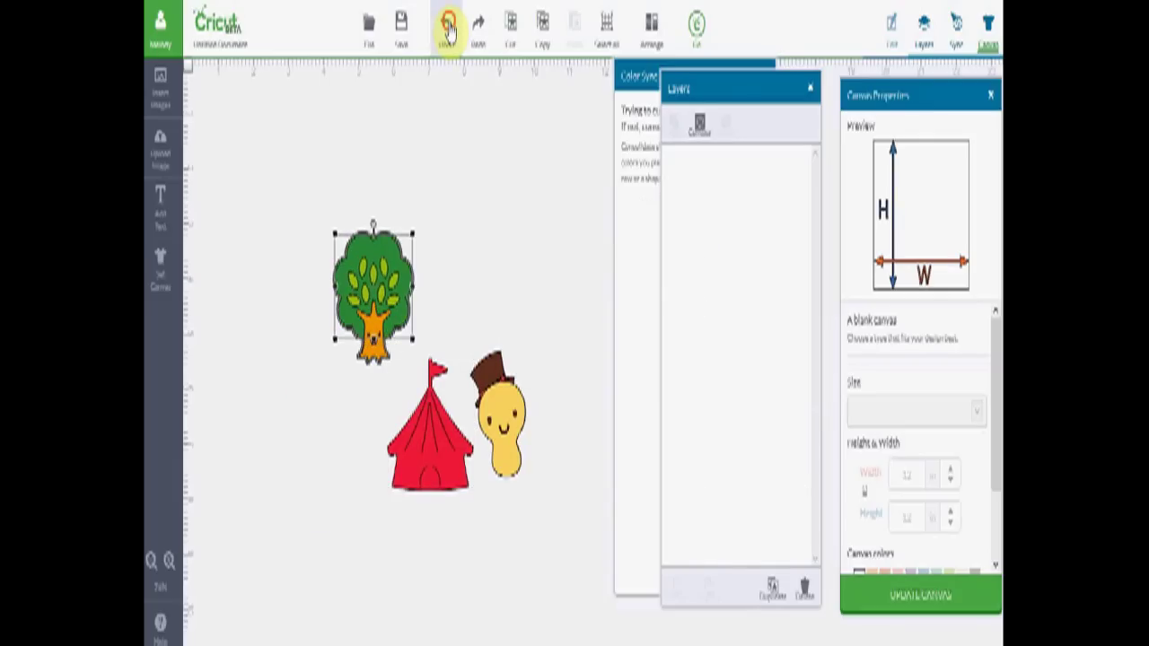
pyautogui.click(448, 26)
# Reopen Color Sync and move the hatted peanut figure to the tent's upper right.
pyautogui.click(447, 25)
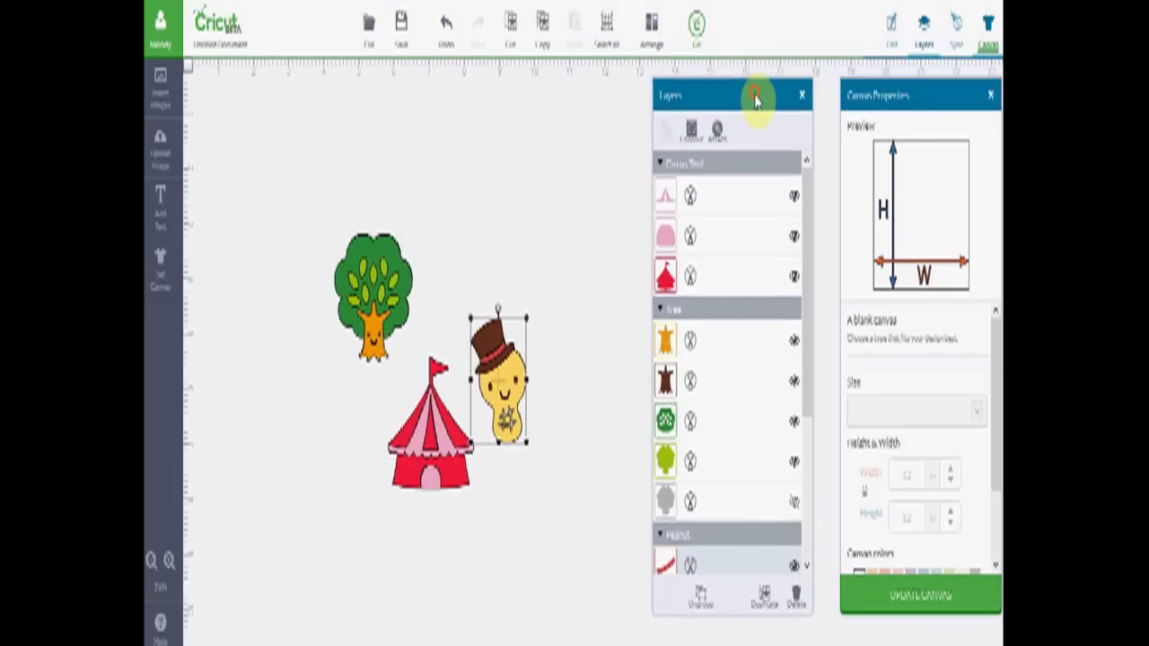
pyautogui.click(958, 29)
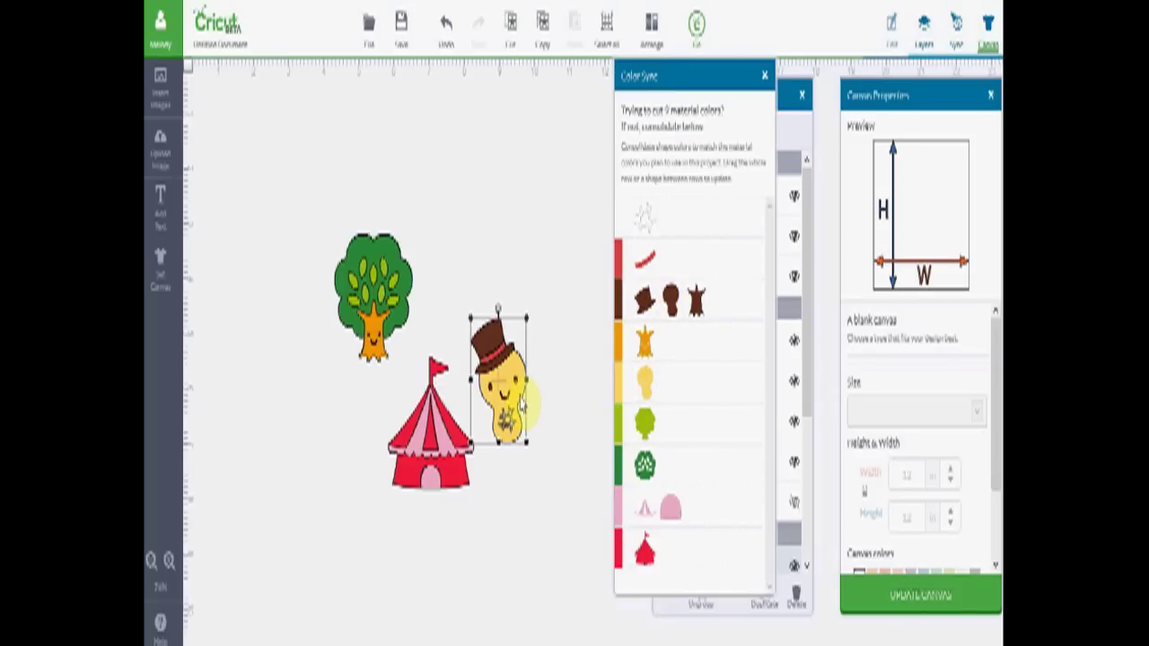
pyautogui.moveTo(527, 395); pyautogui.dragTo(543, 368)
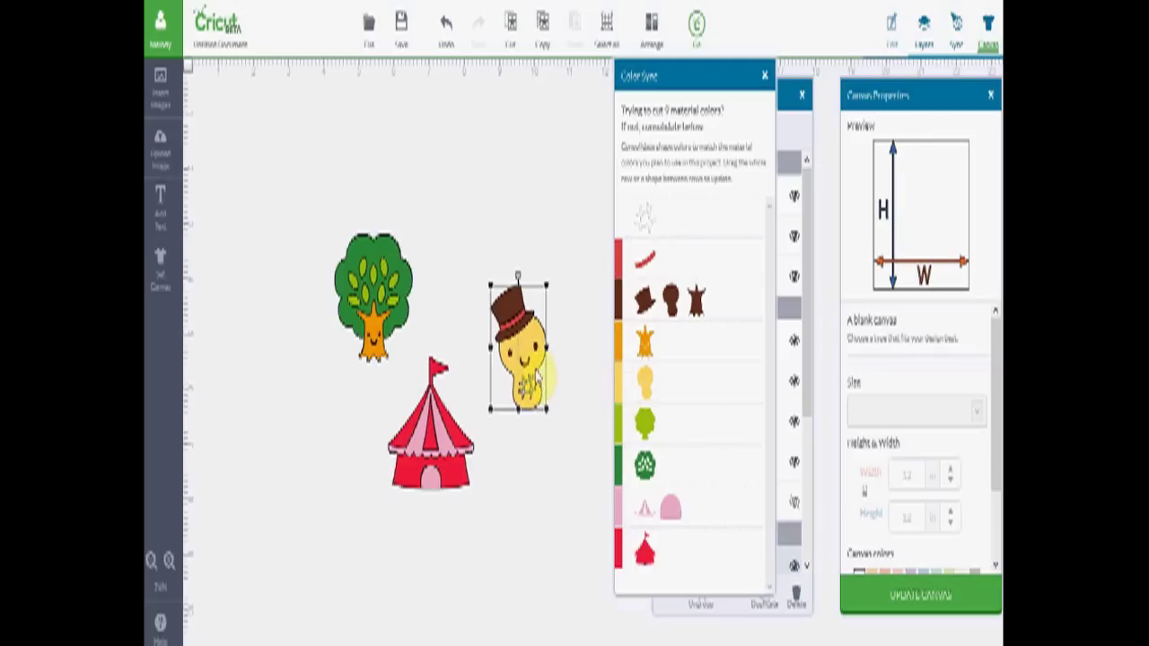
pyautogui.moveTo(533, 372); pyautogui.dragTo(530, 385)
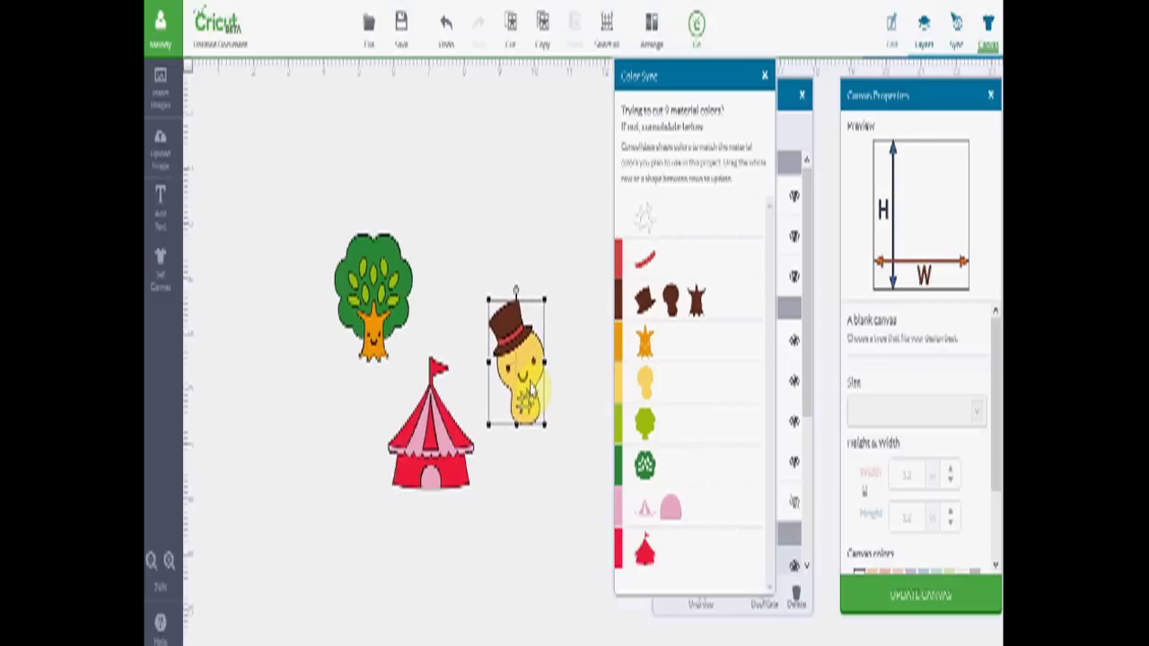
# Ungroup the circus tent layers in the Layers panel.
pyautogui.click(788, 97)
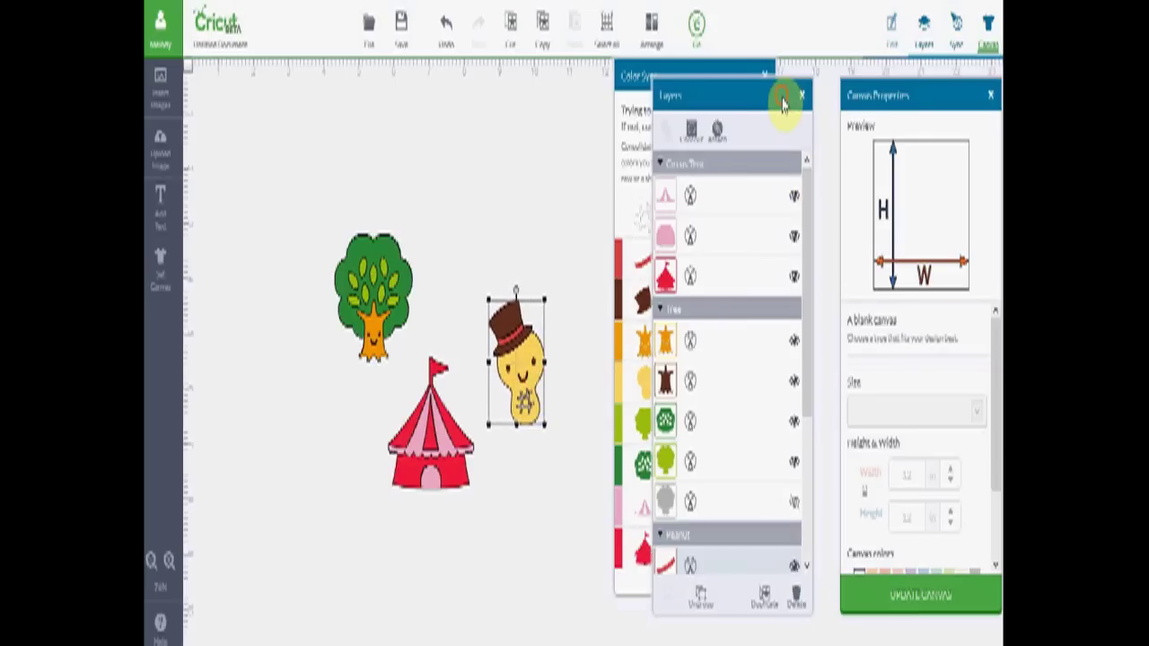
pyautogui.click(698, 602)
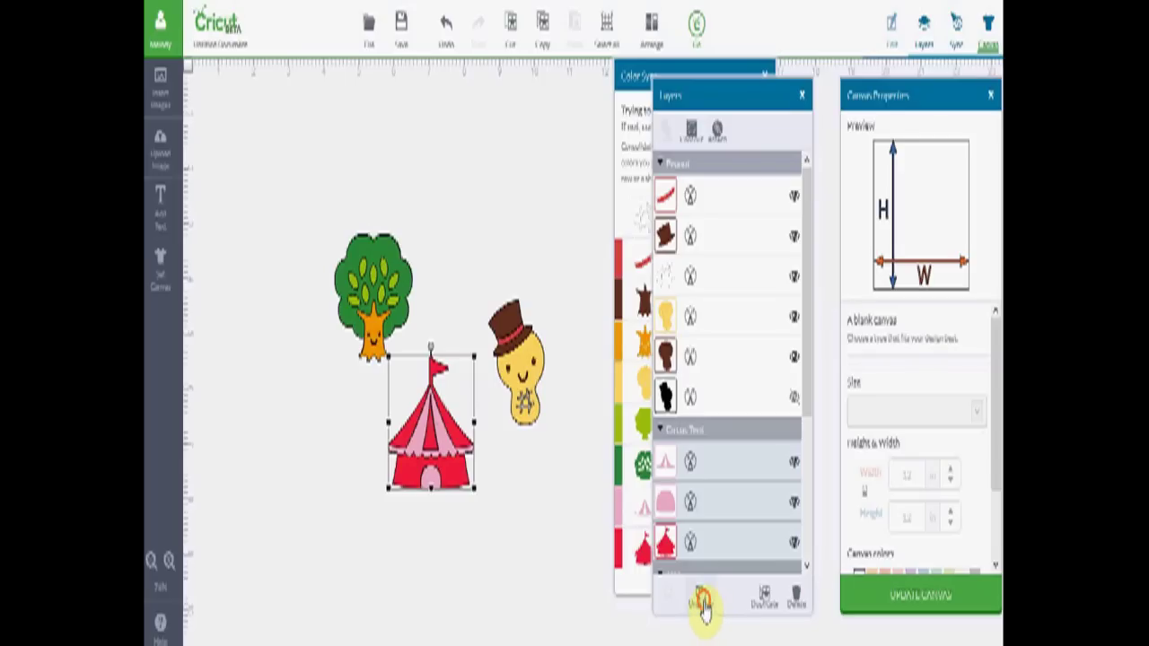
pyautogui.click(702, 604)
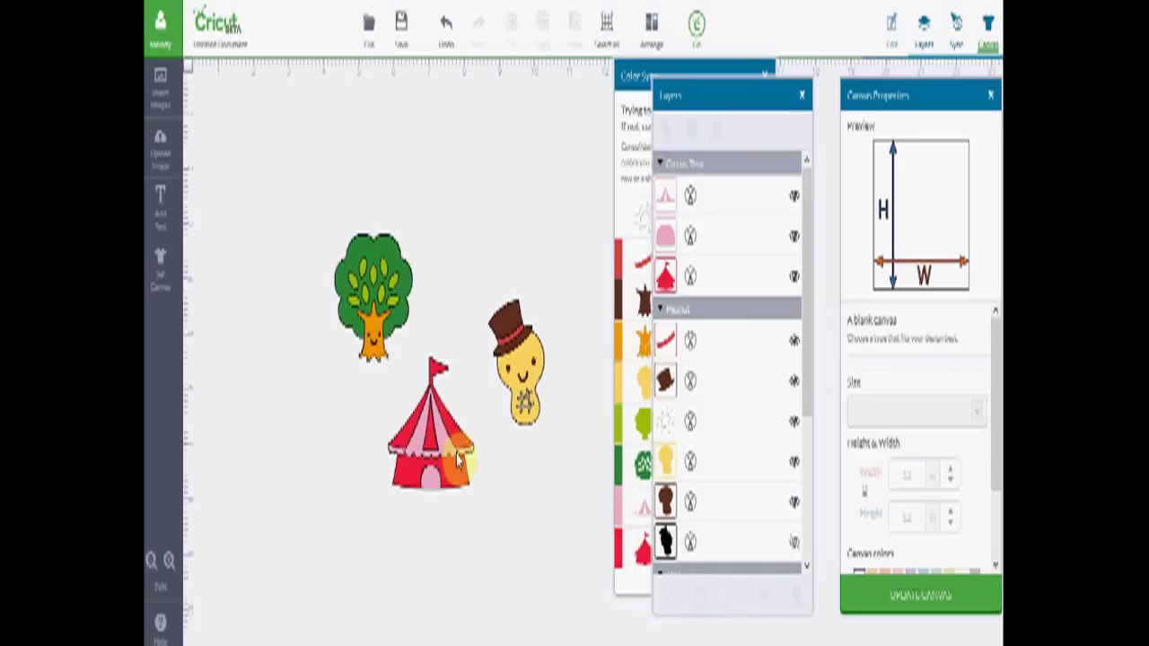
# Pull the pink tent top and brown hat aside and move the yellow bulb onto the red tent.
pyautogui.moveTo(456, 422); pyautogui.dragTo(516, 492)
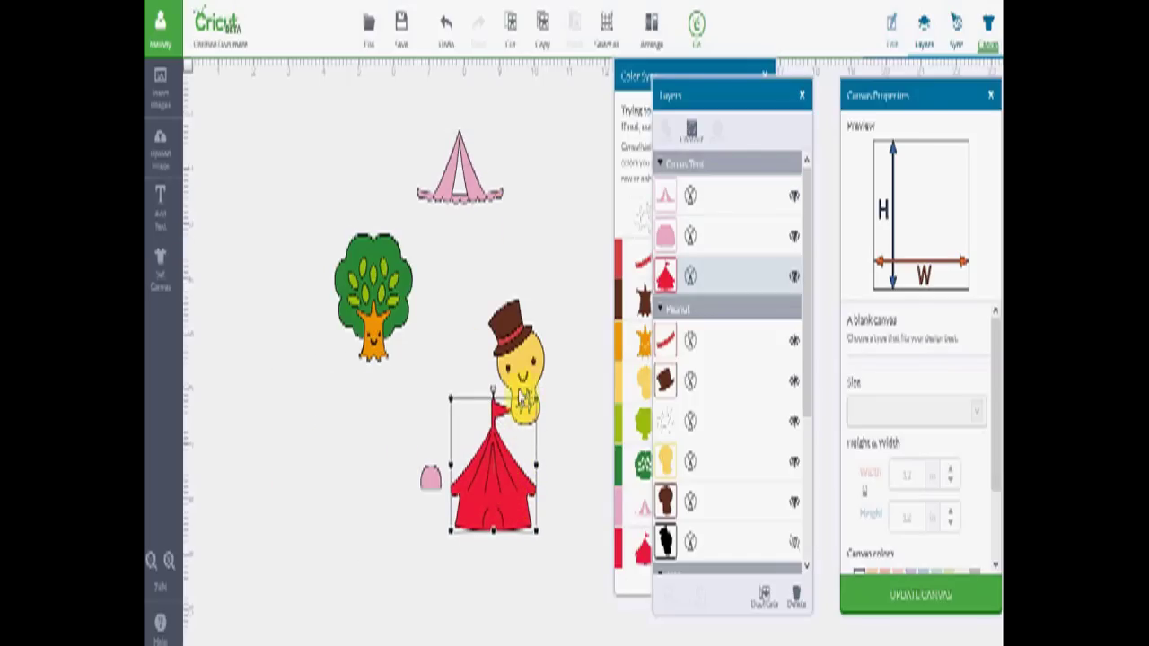
pyautogui.moveTo(519, 346); pyautogui.dragTo(569, 292)
pyautogui.click(527, 357)
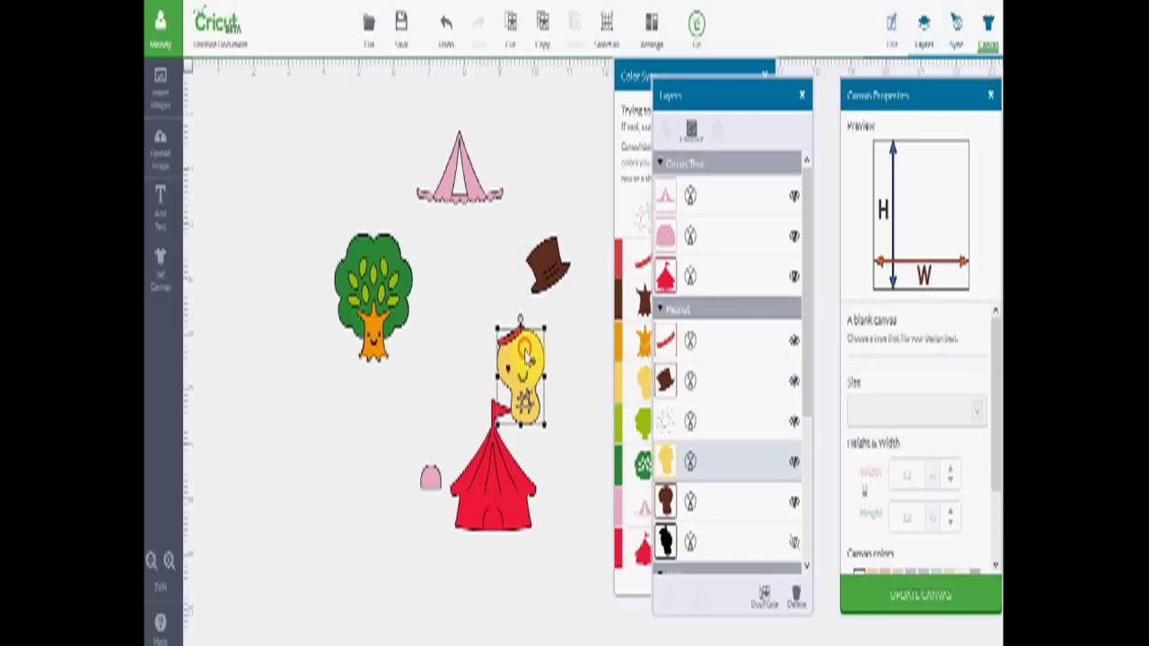
pyautogui.moveTo(528, 357); pyautogui.dragTo(475, 426)
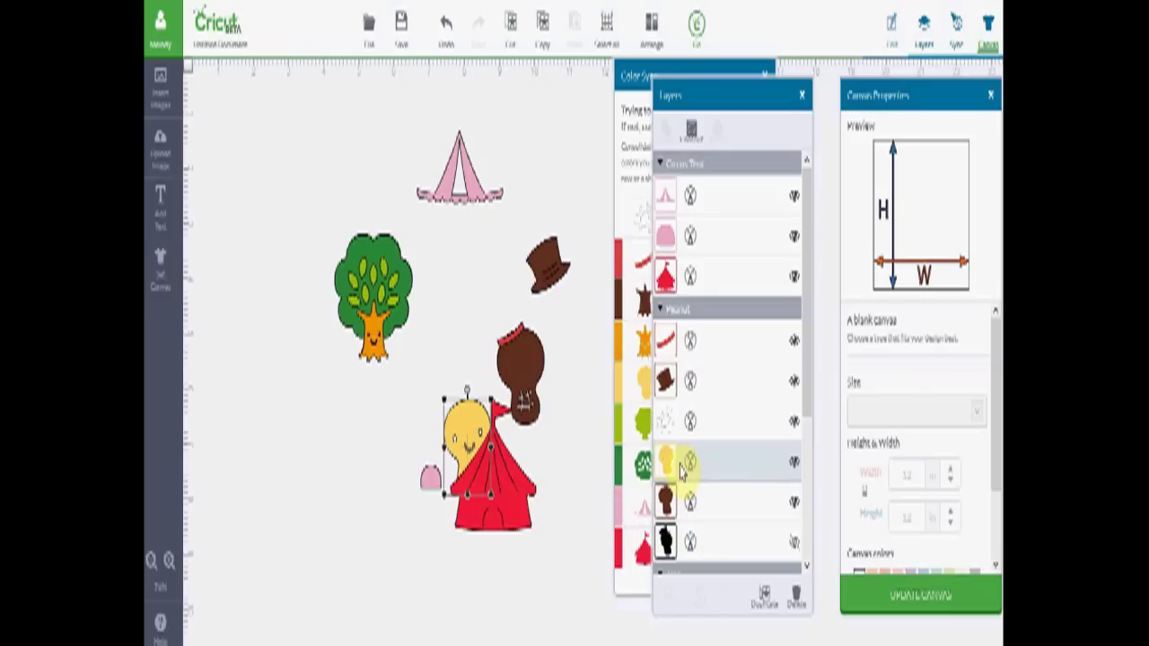
# In Color Sync, merge the yellow bulb into the red colour row.
pyautogui.click(631, 76)
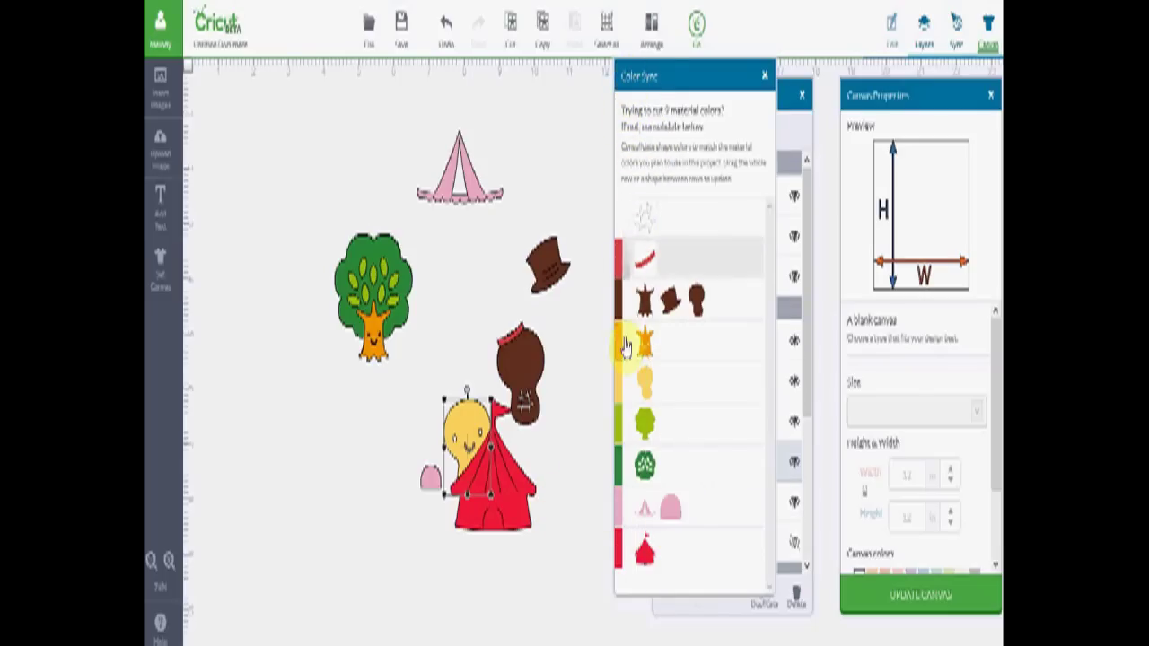
pyautogui.moveTo(631, 379)
pyautogui.mouseDown()
pyautogui.moveTo(633, 453)
pyautogui.moveTo(632, 398)
pyautogui.mouseUp()
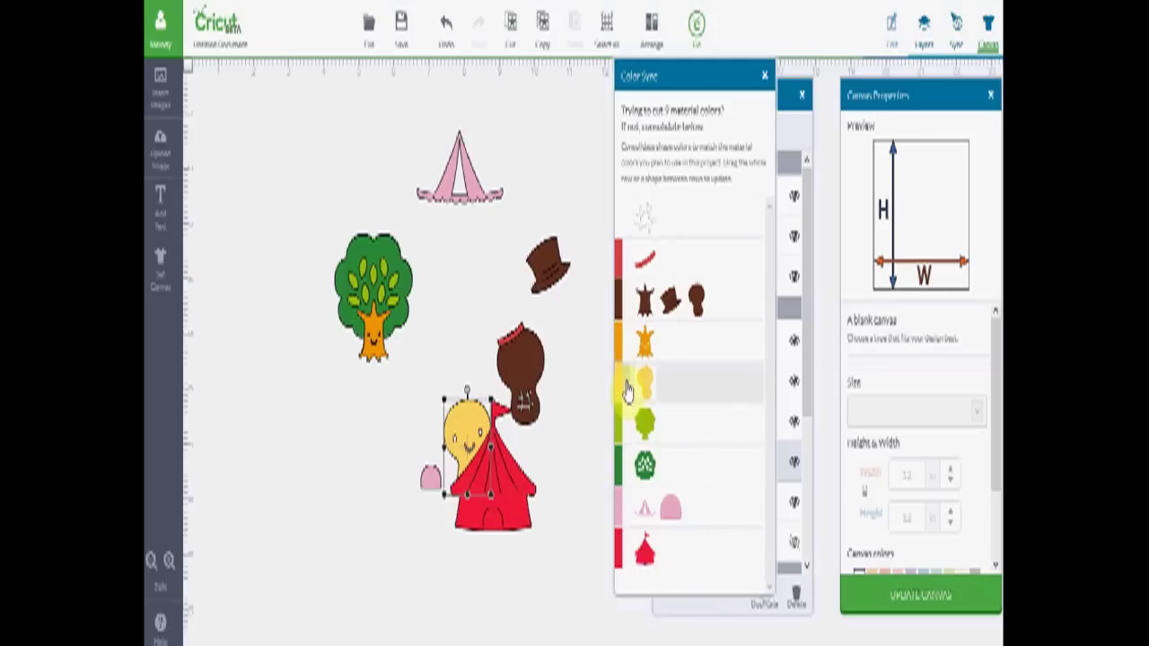
pyautogui.moveTo(627, 390); pyautogui.dragTo(631, 559)
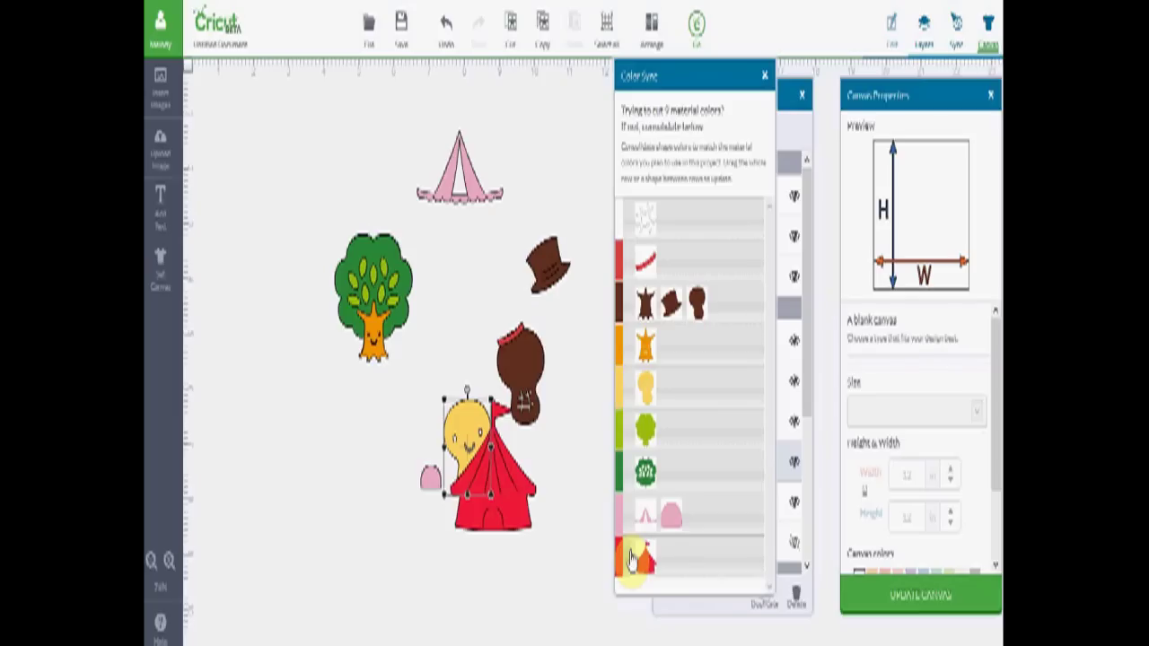
pyautogui.moveTo(631, 558); pyautogui.dragTo(632, 558)
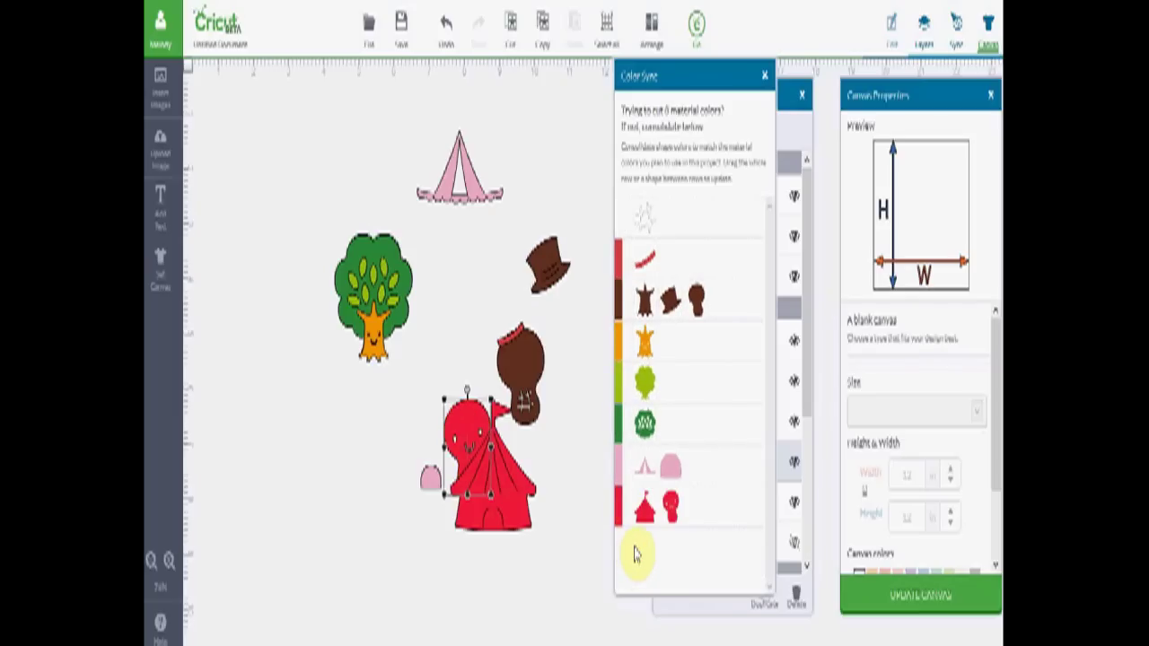
# Move the red tent to overlap the red bulb and select both shapes.
pyautogui.click(542, 467)
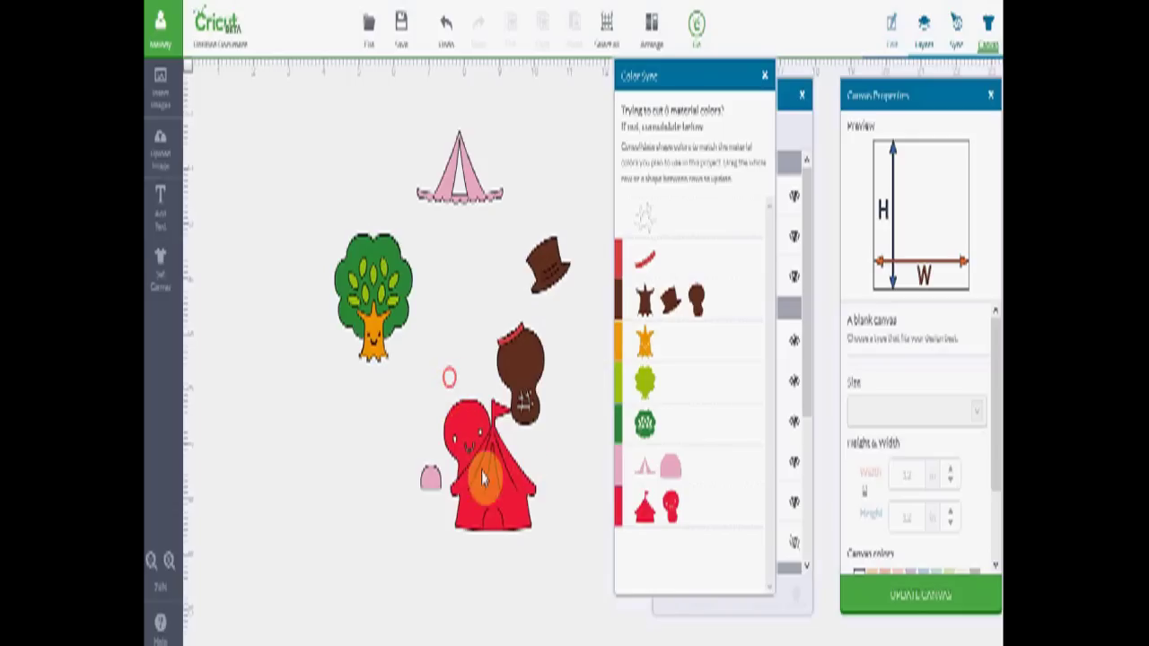
pyautogui.moveTo(512, 474)
pyautogui.mouseDown()
pyautogui.moveTo(440, 440)
pyautogui.moveTo(431, 461)
pyautogui.moveTo(487, 494)
pyautogui.moveTo(506, 485)
pyautogui.moveTo(524, 499)
pyautogui.moveTo(505, 489)
pyautogui.mouseUp()
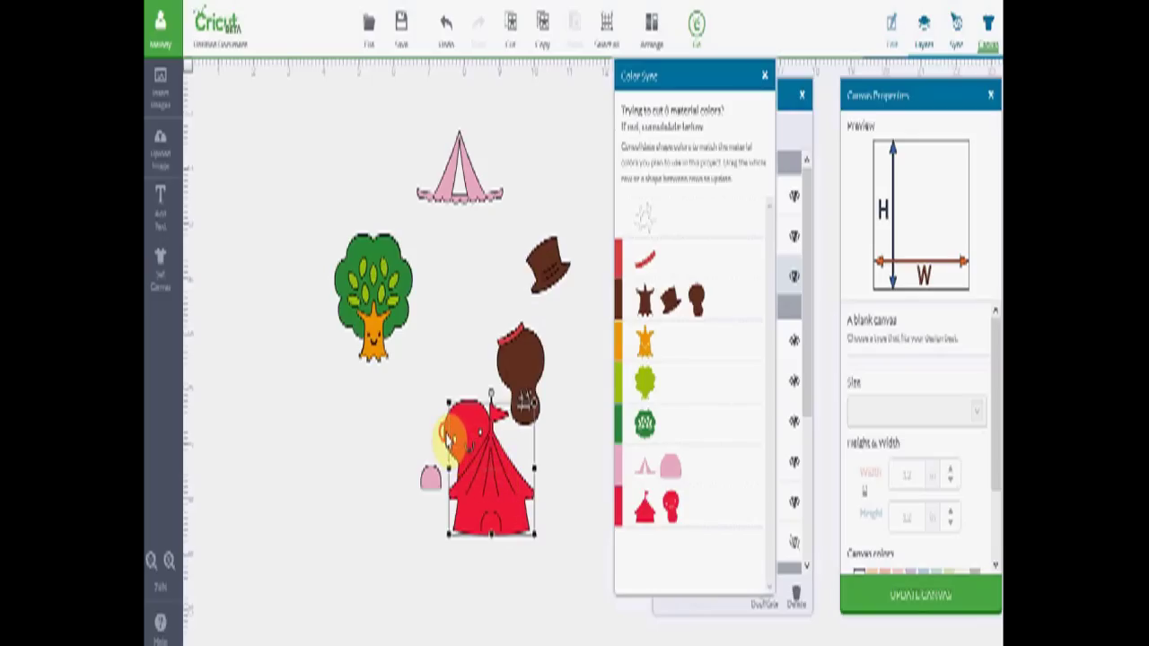
pyautogui.keyDown('shift'); pyautogui.click(448, 438); pyautogui.keyUp('shift')
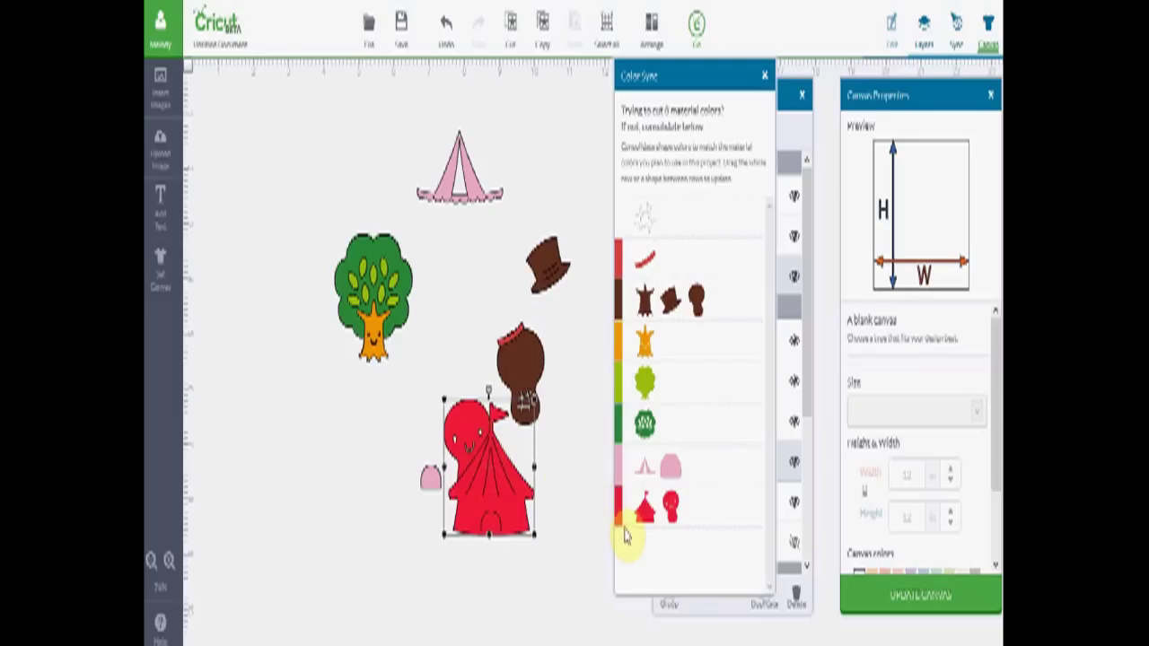
pyautogui.click(796, 135)
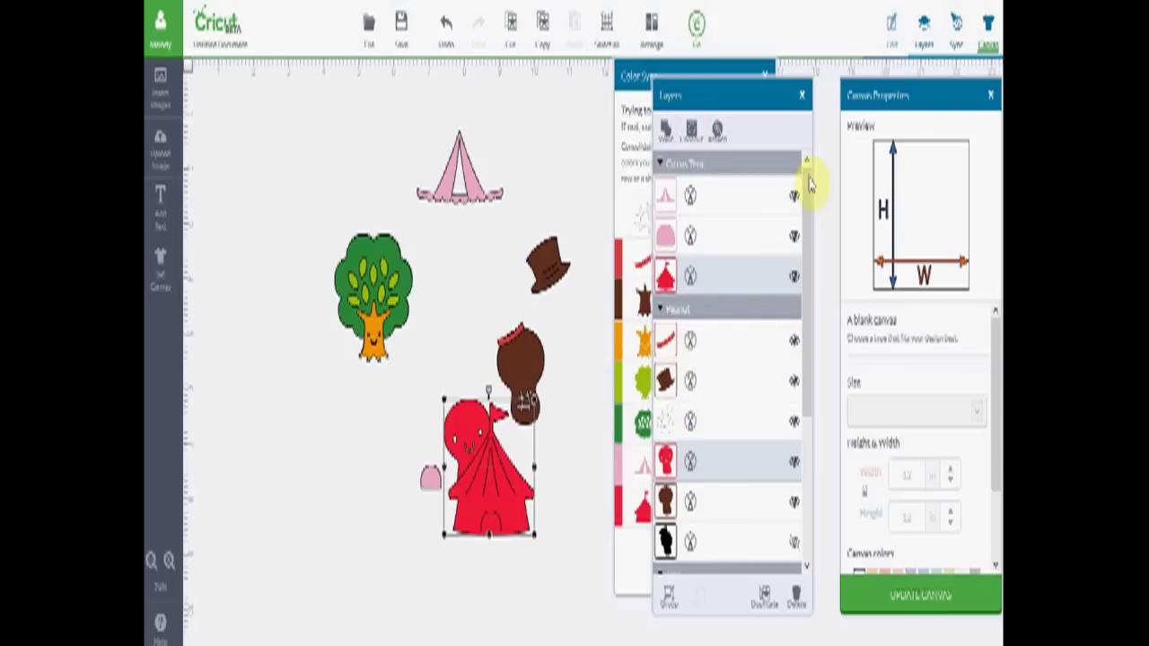
# Weld the selected red shapes and move the combined shape left, uncovering the pink piece.
pyautogui.click(890, 27)
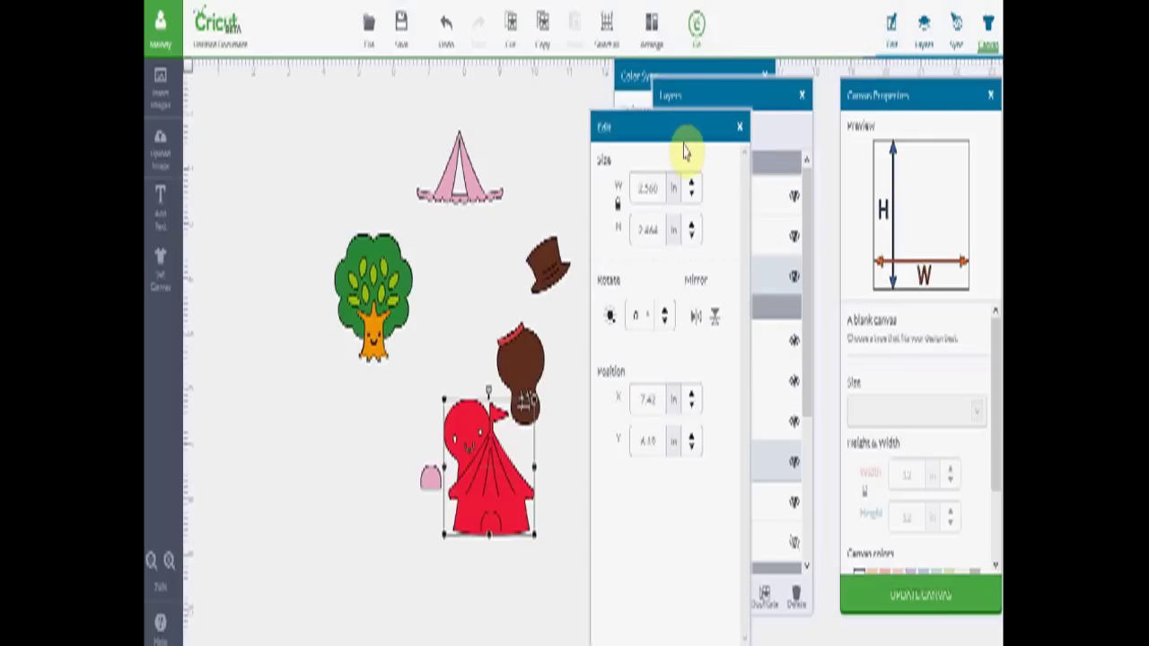
pyautogui.click(739, 126)
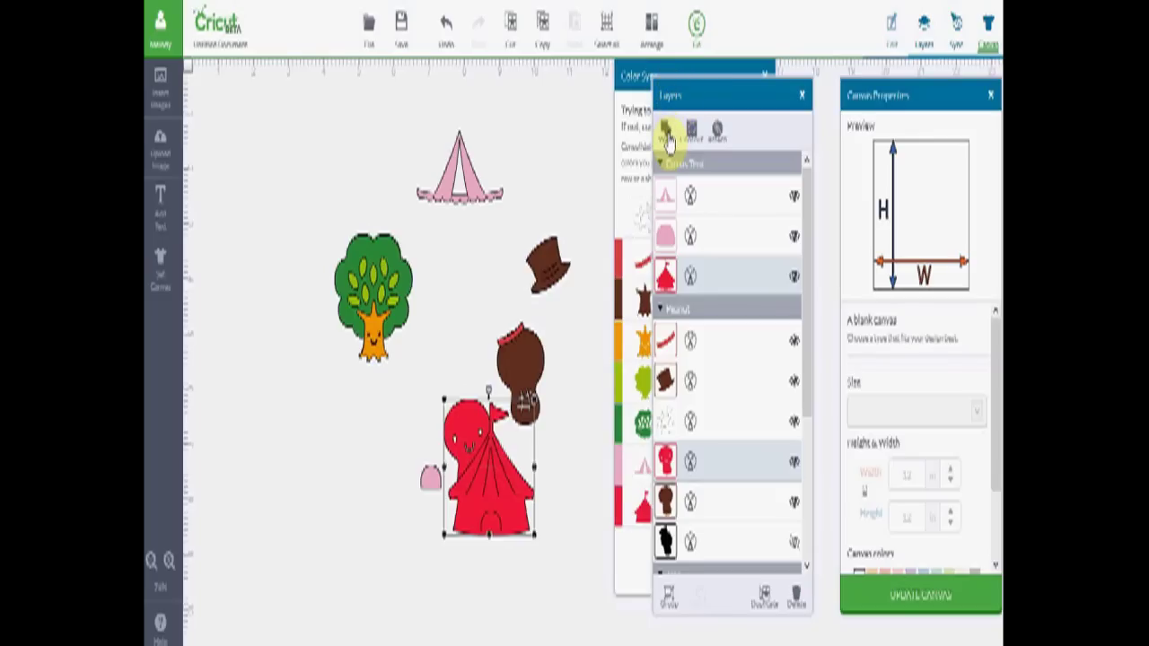
pyautogui.click(668, 131)
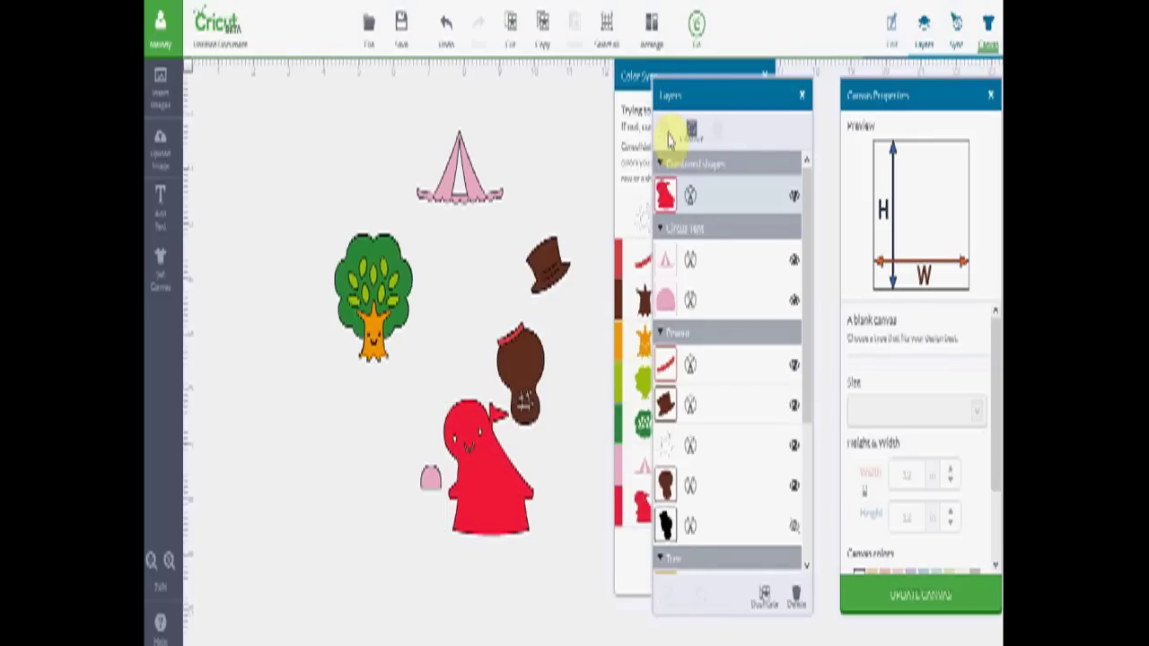
pyautogui.moveTo(533, 477); pyautogui.dragTo(462, 494)
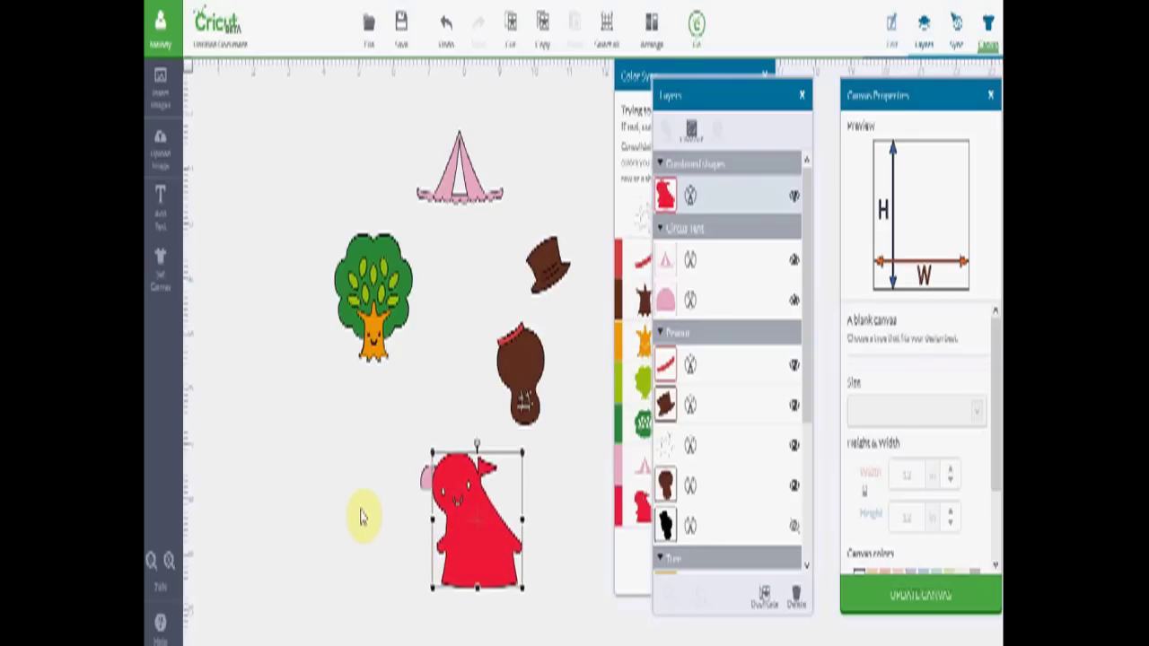
pyautogui.moveTo(482, 555); pyautogui.dragTo(313, 477)
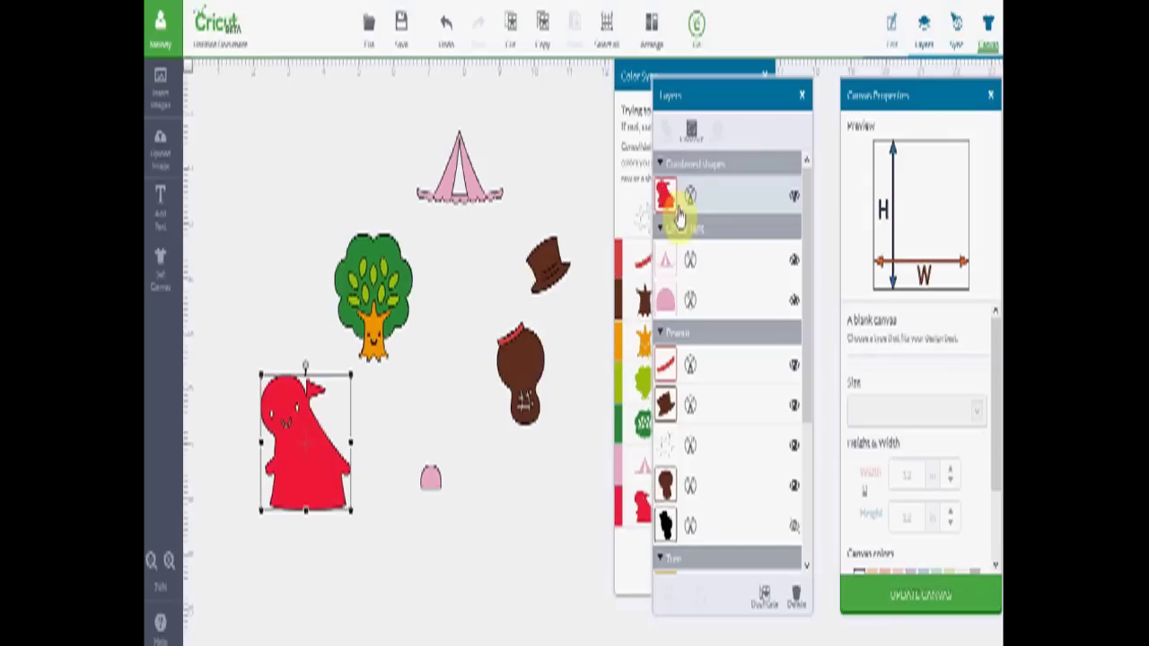
pyautogui.moveTo(808, 218)
pyautogui.mouseDown()
pyautogui.moveTo(805, 440)
pyautogui.moveTo(805, 196)
pyautogui.mouseUp()
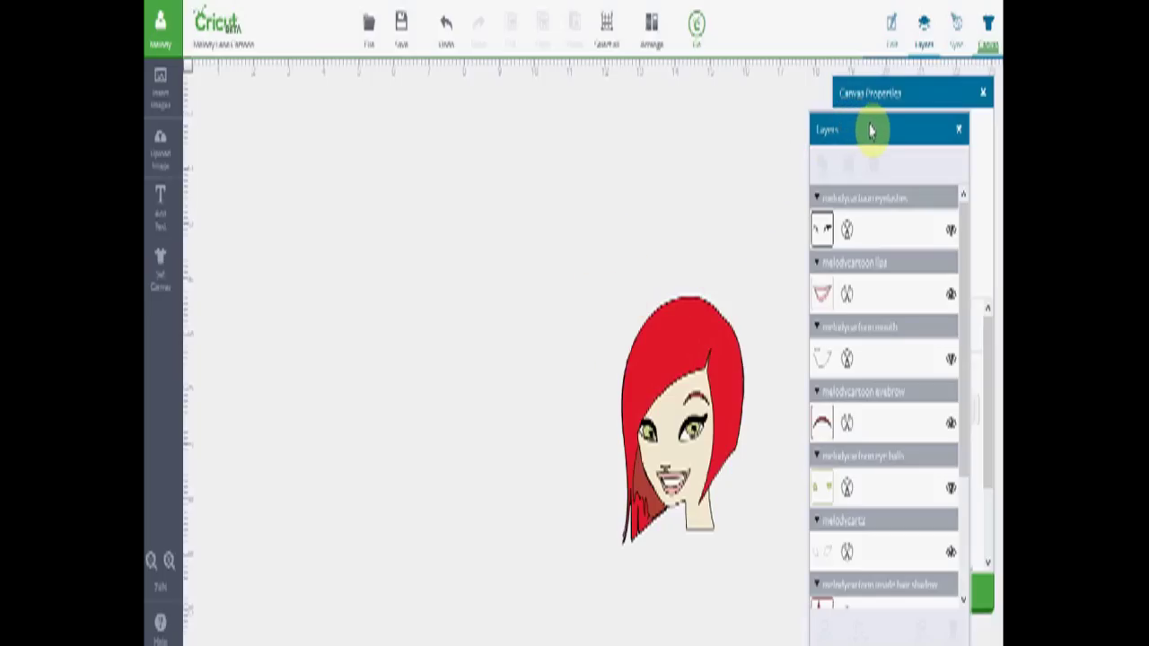
pyautogui.moveTo(872, 123)
pyautogui.mouseDown()
pyautogui.moveTo(836, 129)
pyautogui.moveTo(882, 127)
pyautogui.moveTo(872, 179)
pyautogui.moveTo(868, 142)
pyautogui.mouseUp()
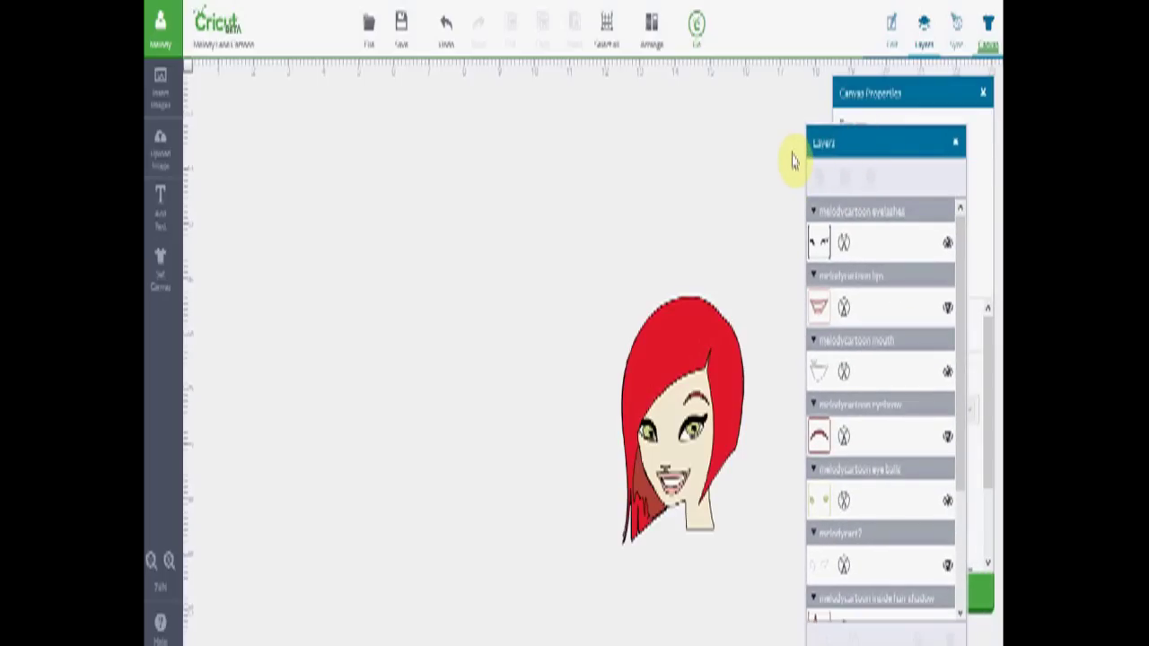
pyautogui.click(957, 24)
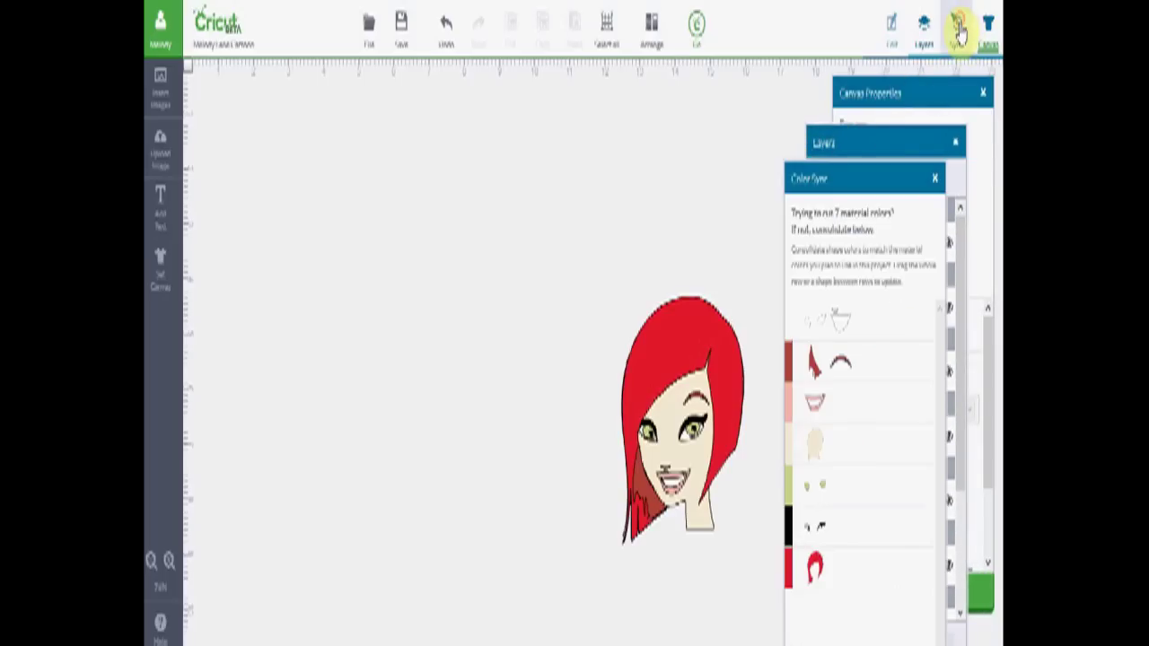
pyautogui.click(936, 179)
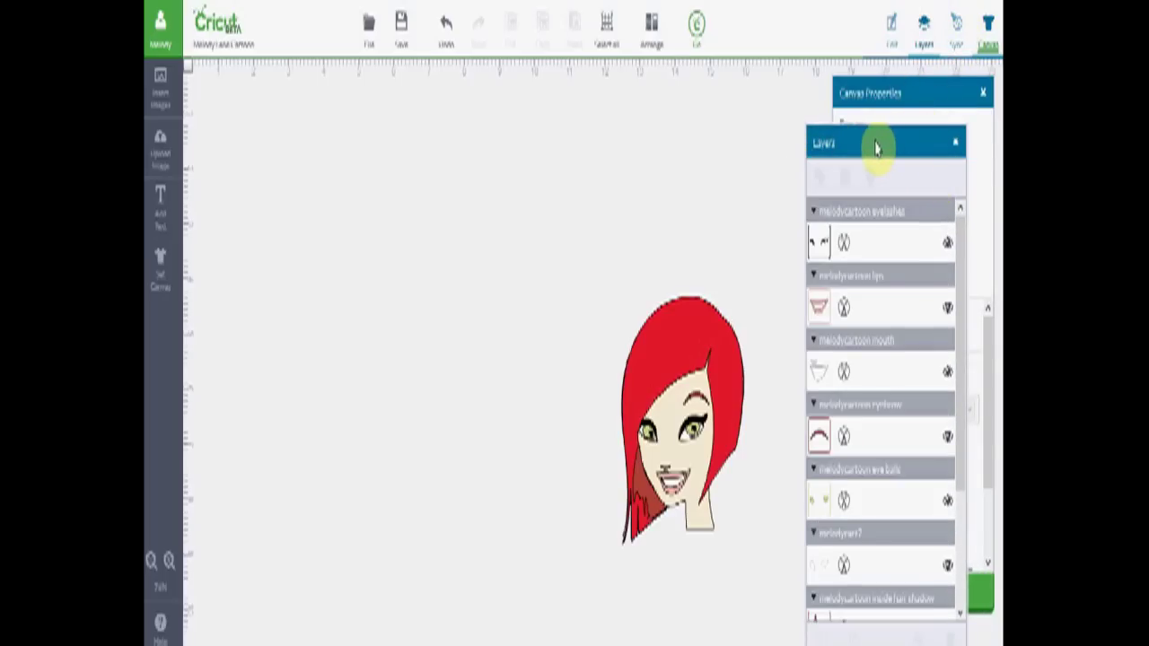
pyautogui.moveTo(866, 144); pyautogui.dragTo(861, 128)
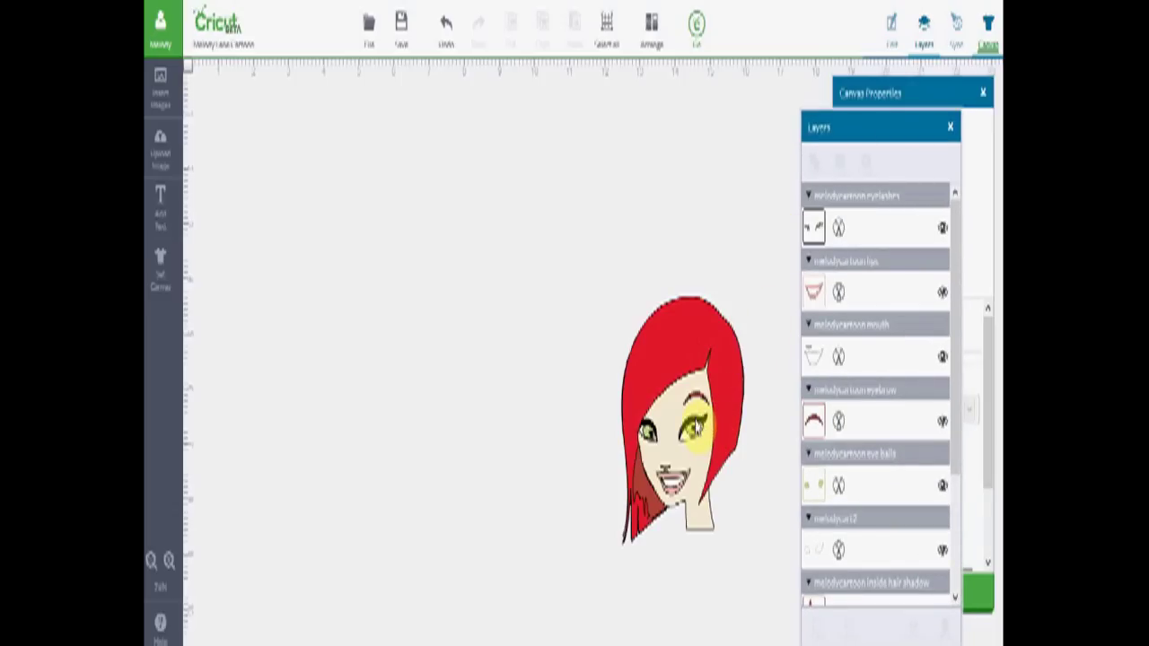
pyautogui.click(698, 429)
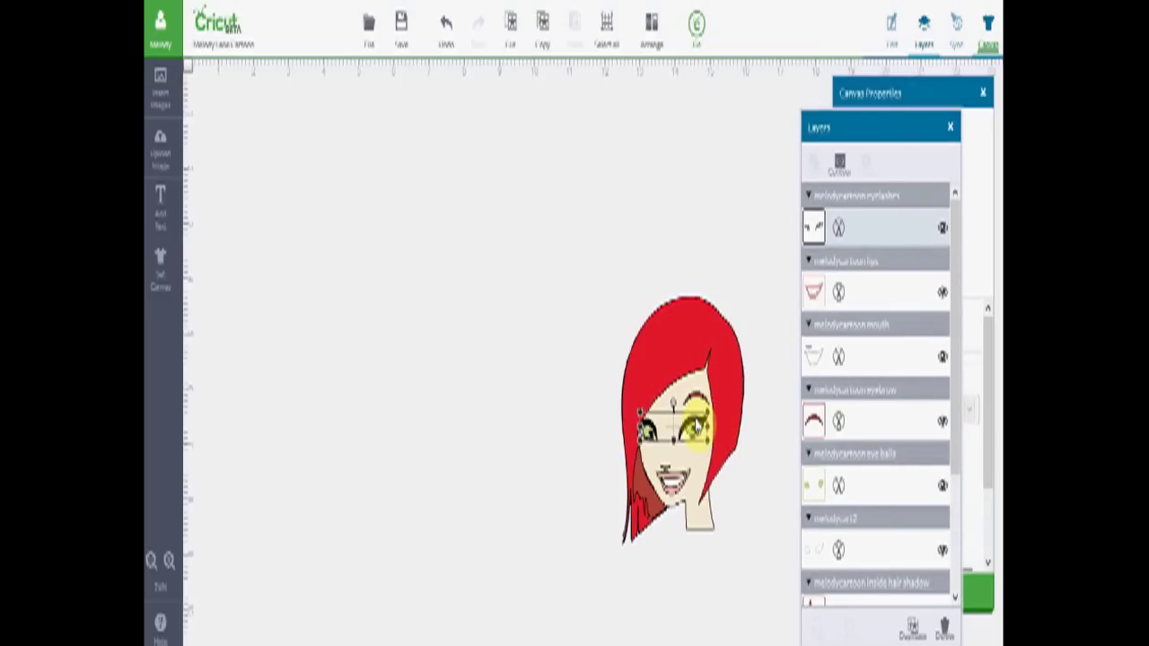
pyautogui.click(682, 332)
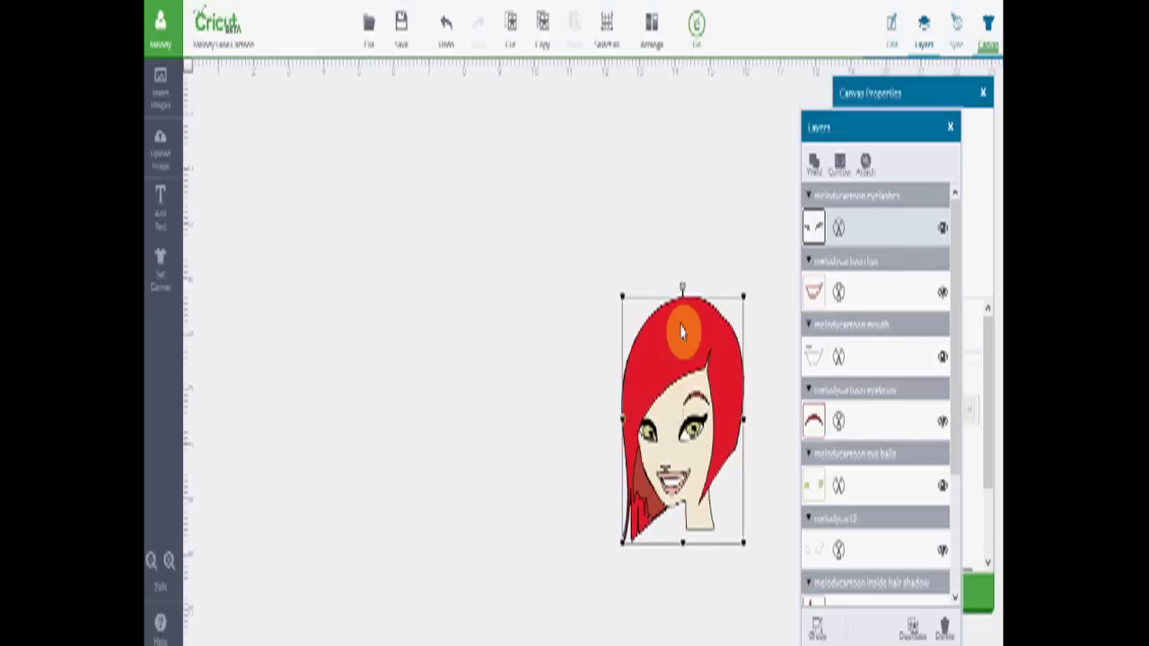
pyautogui.click(816, 171)
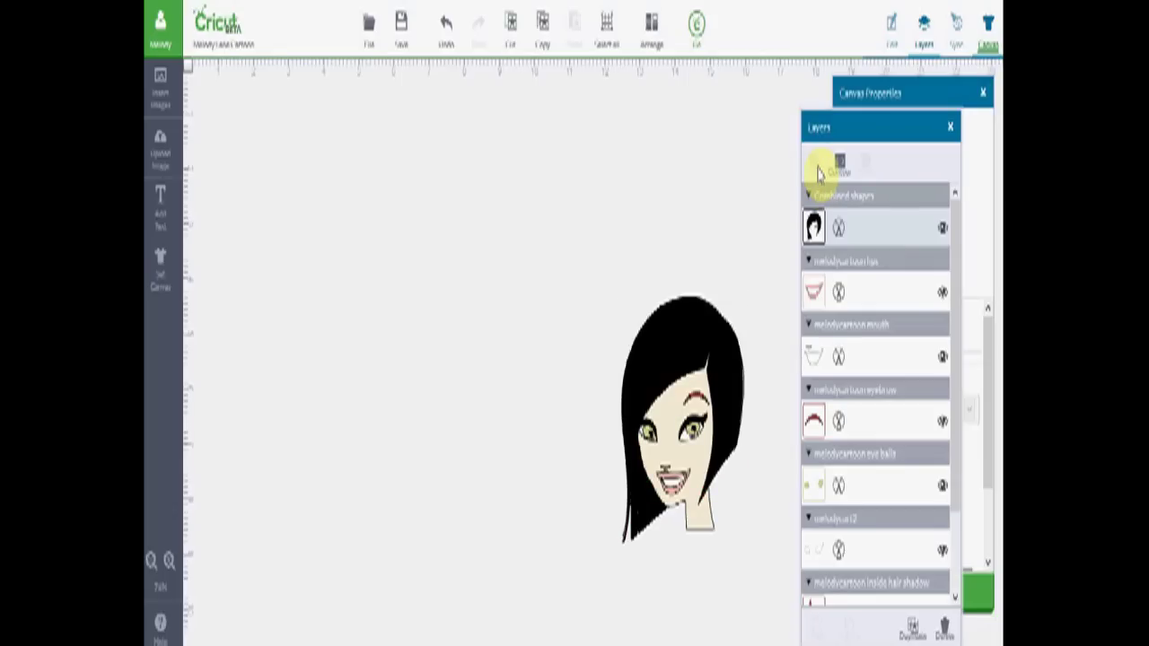
pyautogui.click(456, 43)
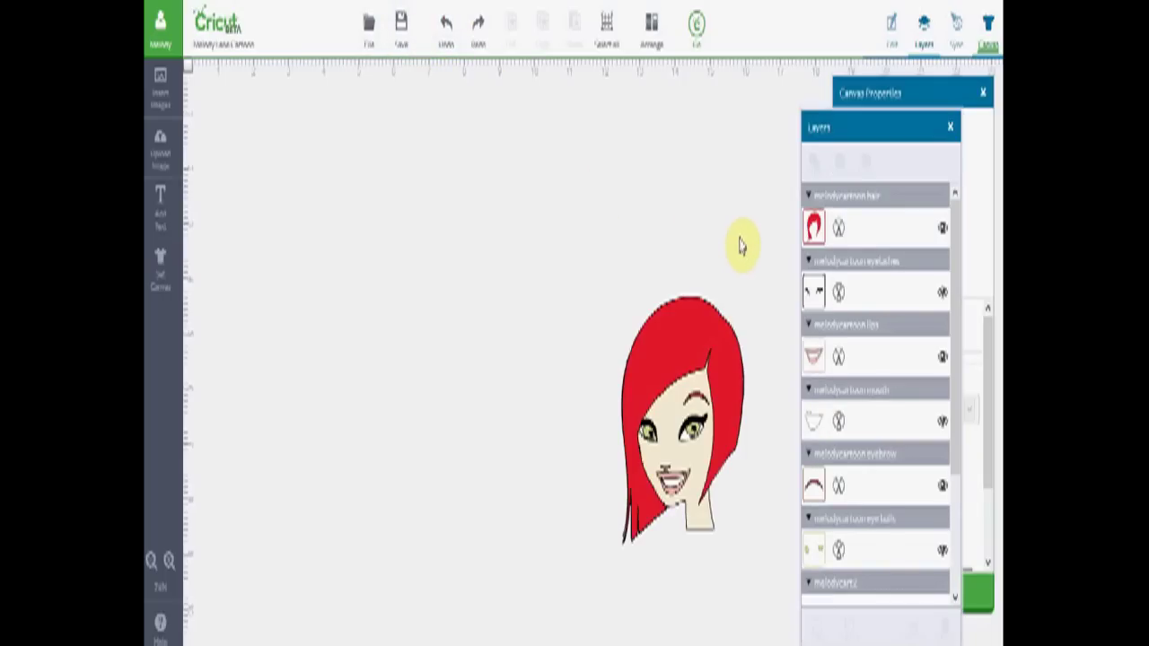
# Weld the eyelashes onto the red hair and move the welded shape back over the head.
pyautogui.click(692, 429)
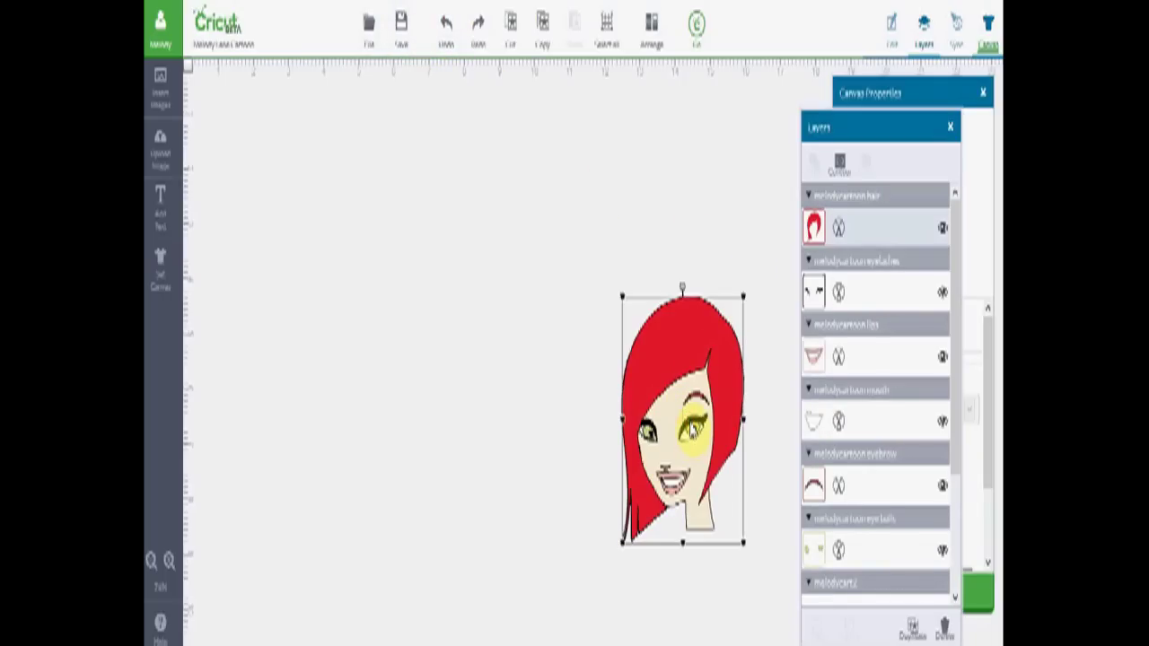
pyautogui.click(763, 391)
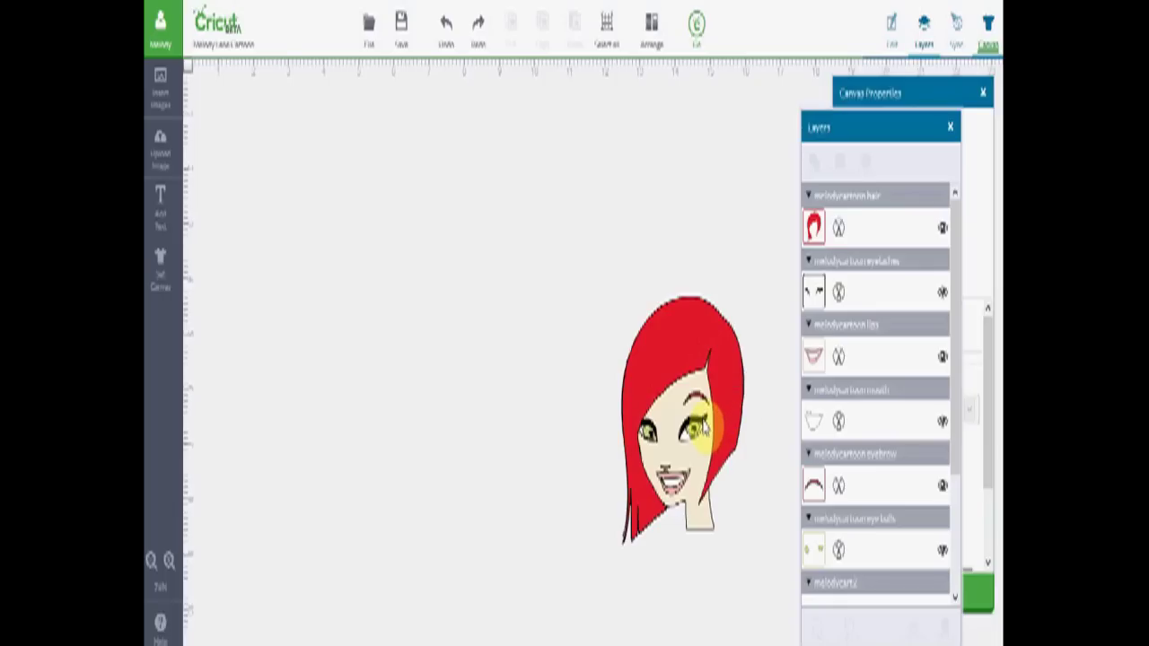
pyautogui.click(700, 429)
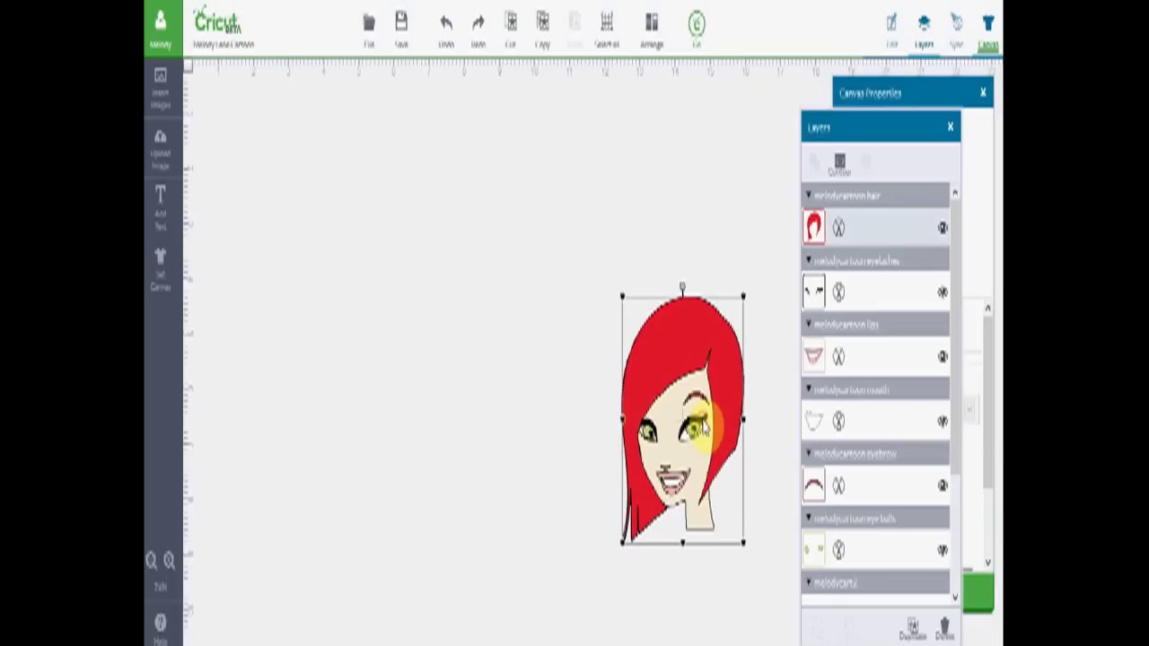
pyautogui.click(777, 400)
pyautogui.click(818, 296)
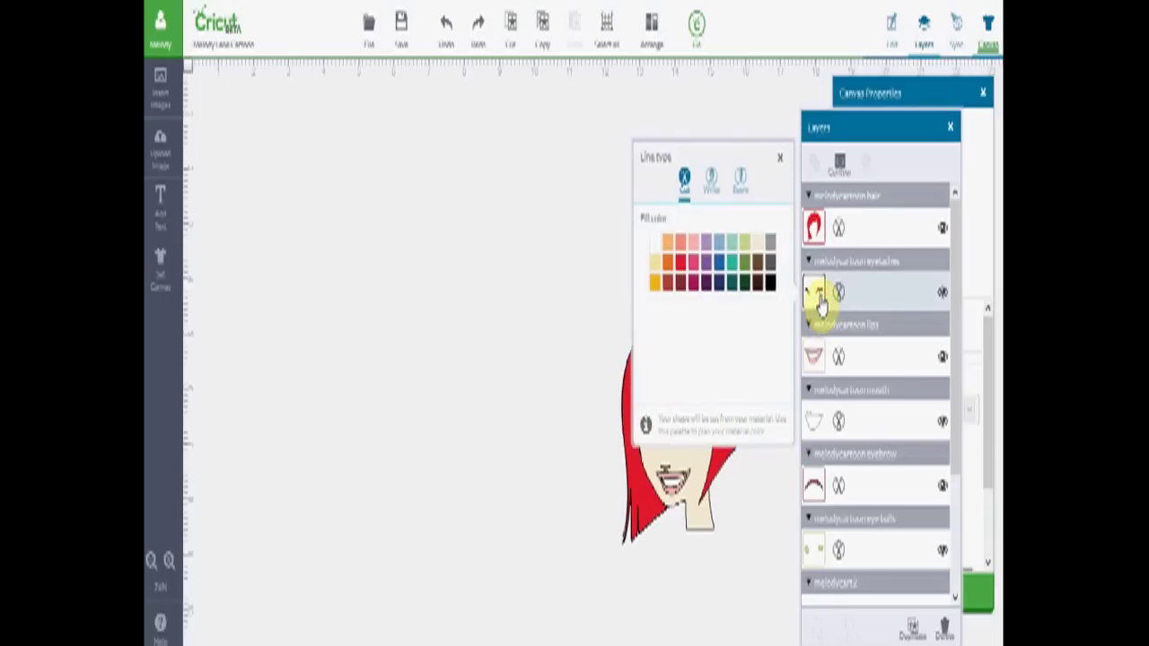
pyautogui.click(782, 166)
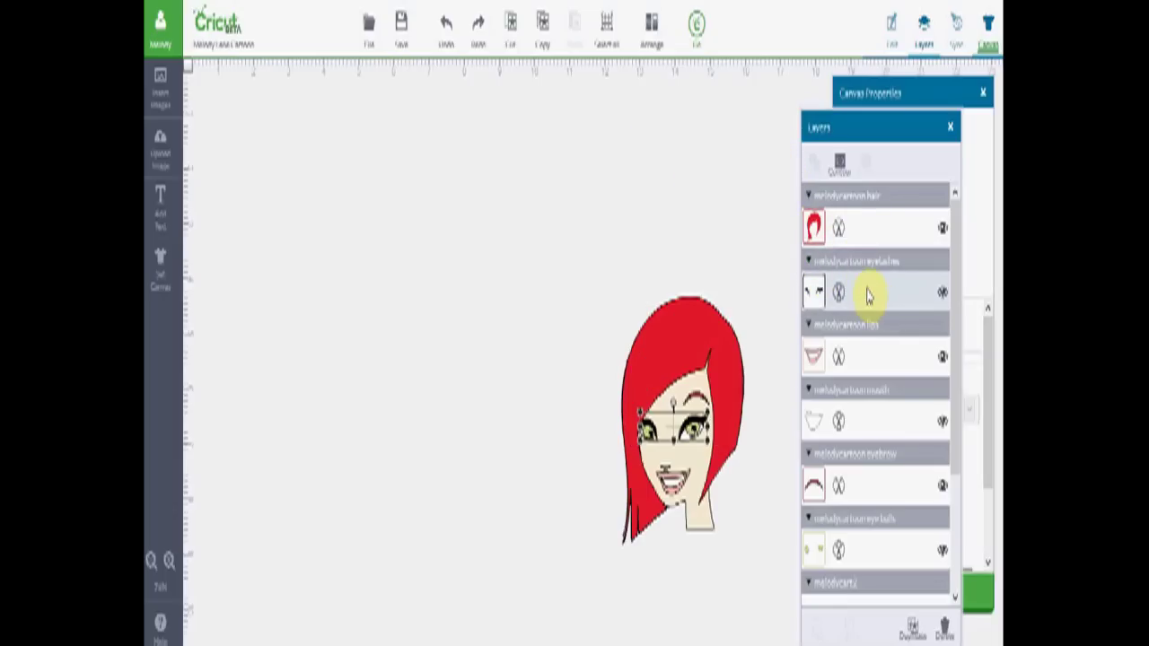
pyautogui.keyDown('shift'); pyautogui.click(735, 368); pyautogui.keyUp('shift')
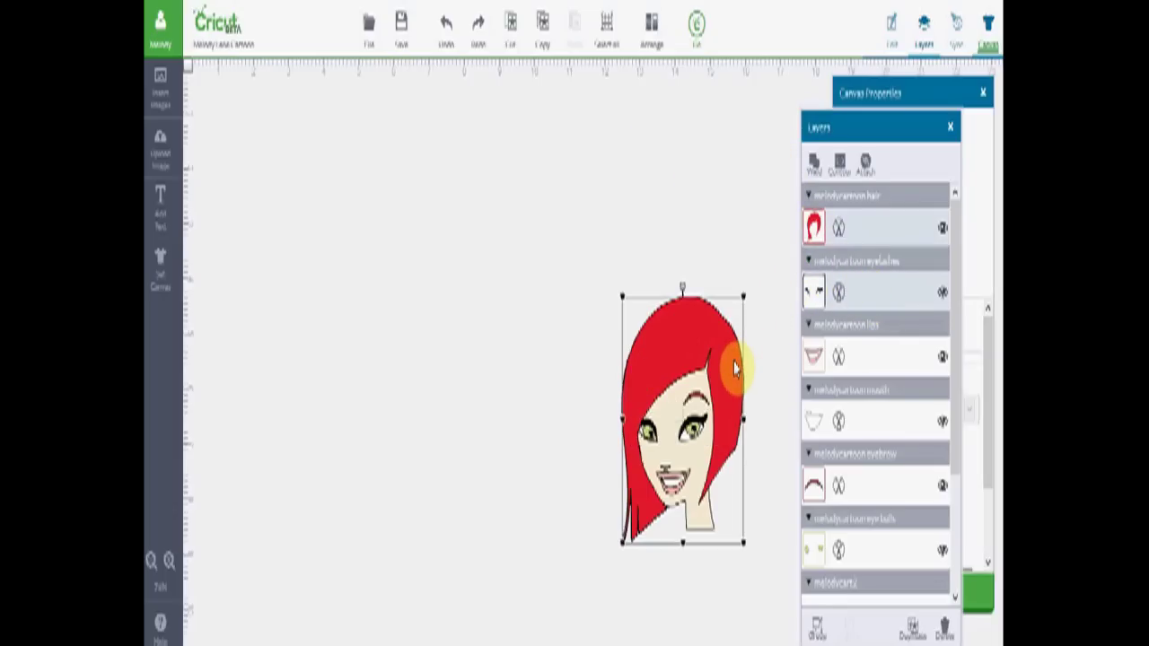
pyautogui.click(864, 168)
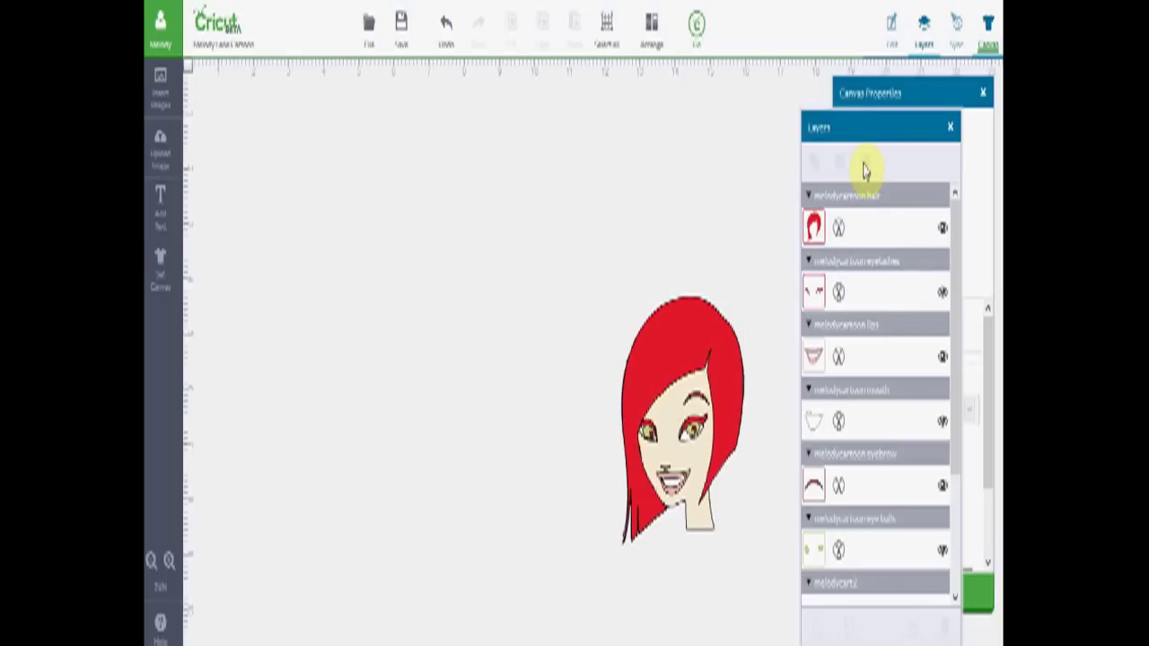
pyautogui.moveTo(736, 384); pyautogui.dragTo(662, 326)
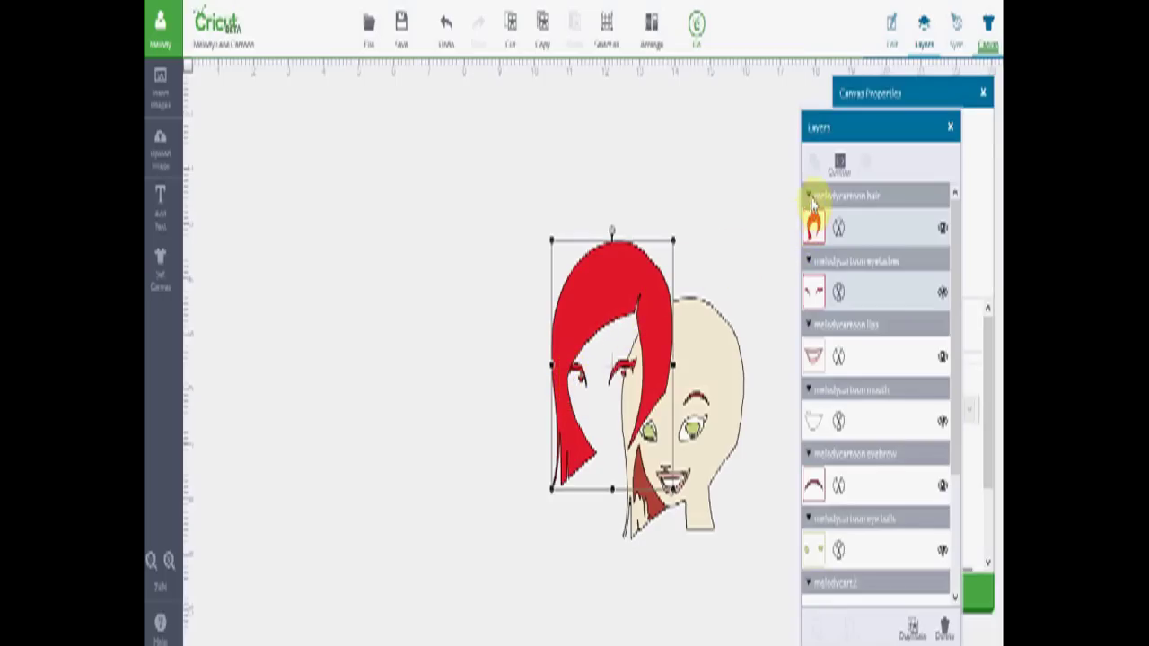
pyautogui.click(653, 289)
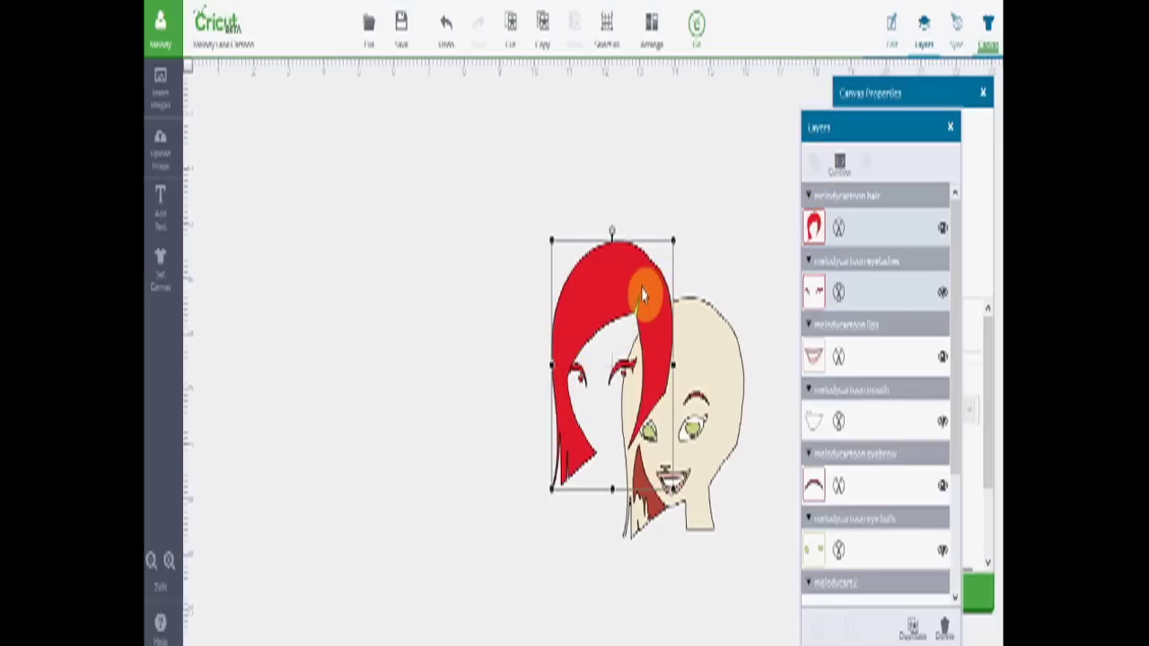
pyautogui.moveTo(642, 294); pyautogui.dragTo(713, 343)
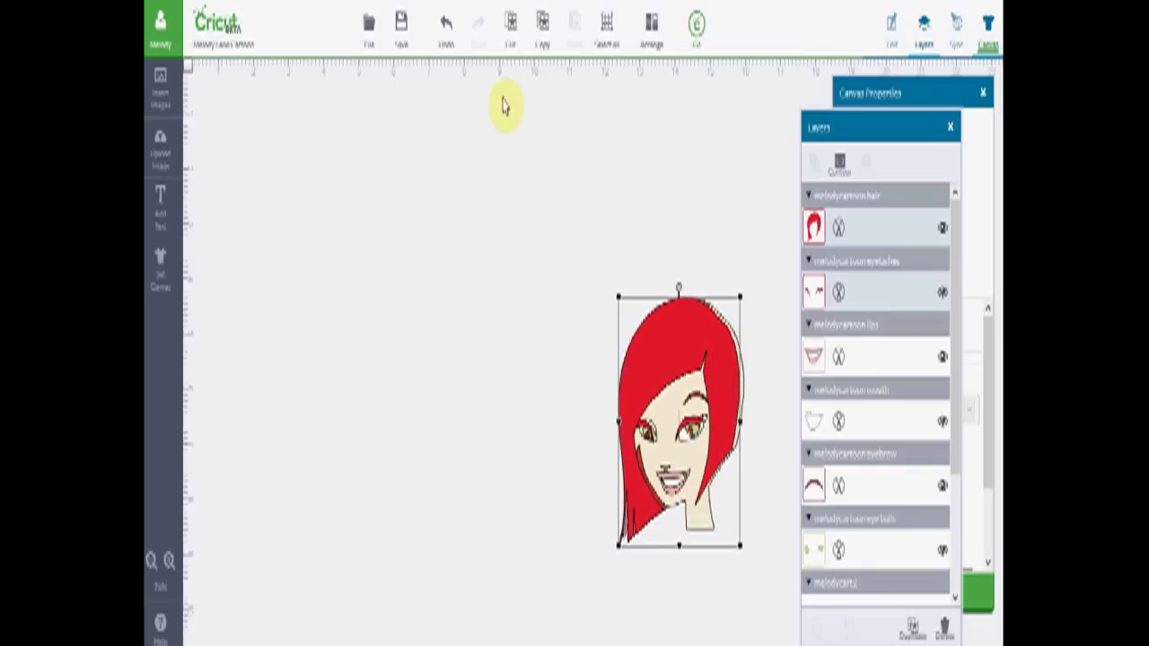
# Undo four changes and redo one, restoring black eyelashes and the original face layers.
pyautogui.click(448, 38)
pyautogui.click(449, 38)
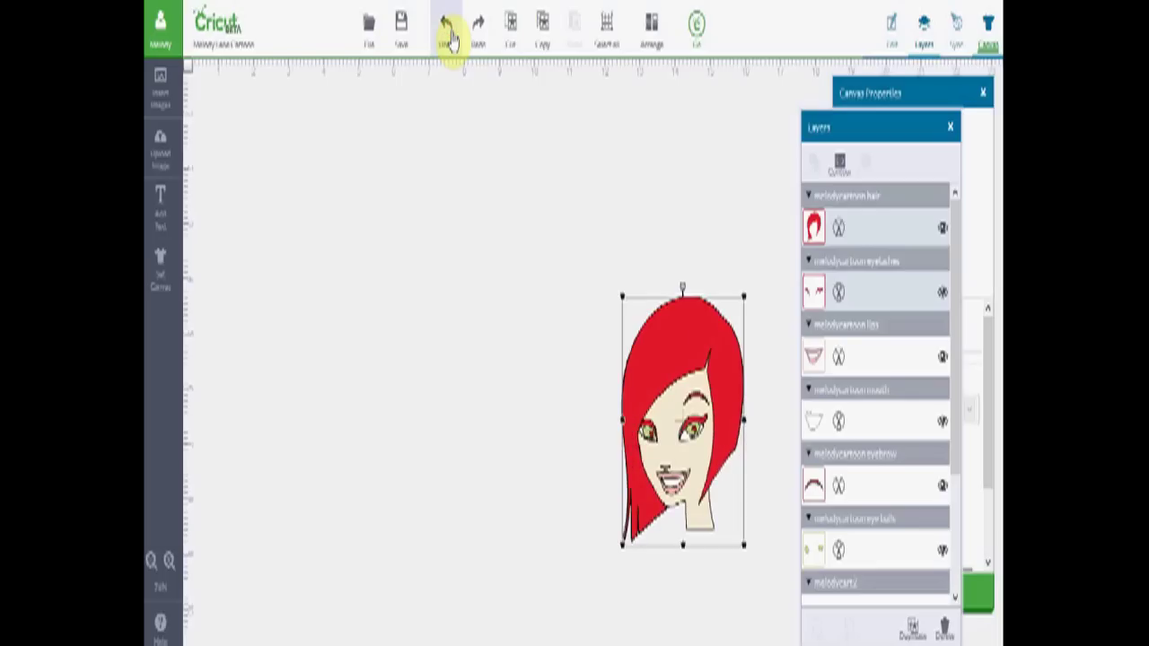
pyautogui.click(448, 38)
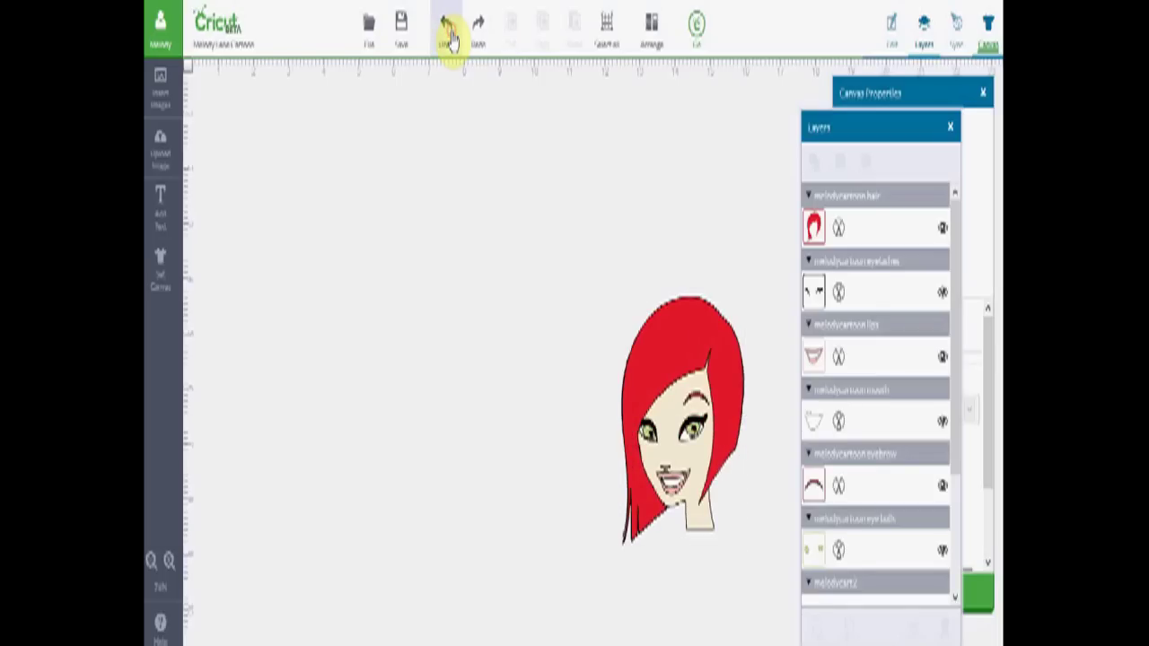
pyautogui.click(449, 38)
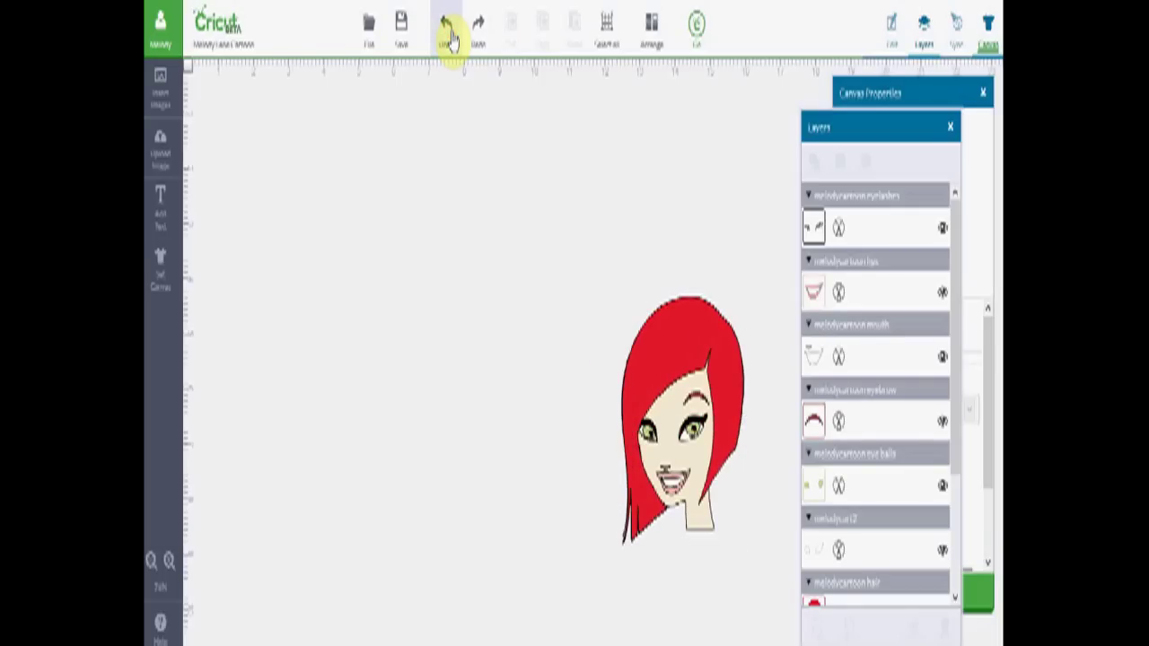
pyautogui.click(476, 36)
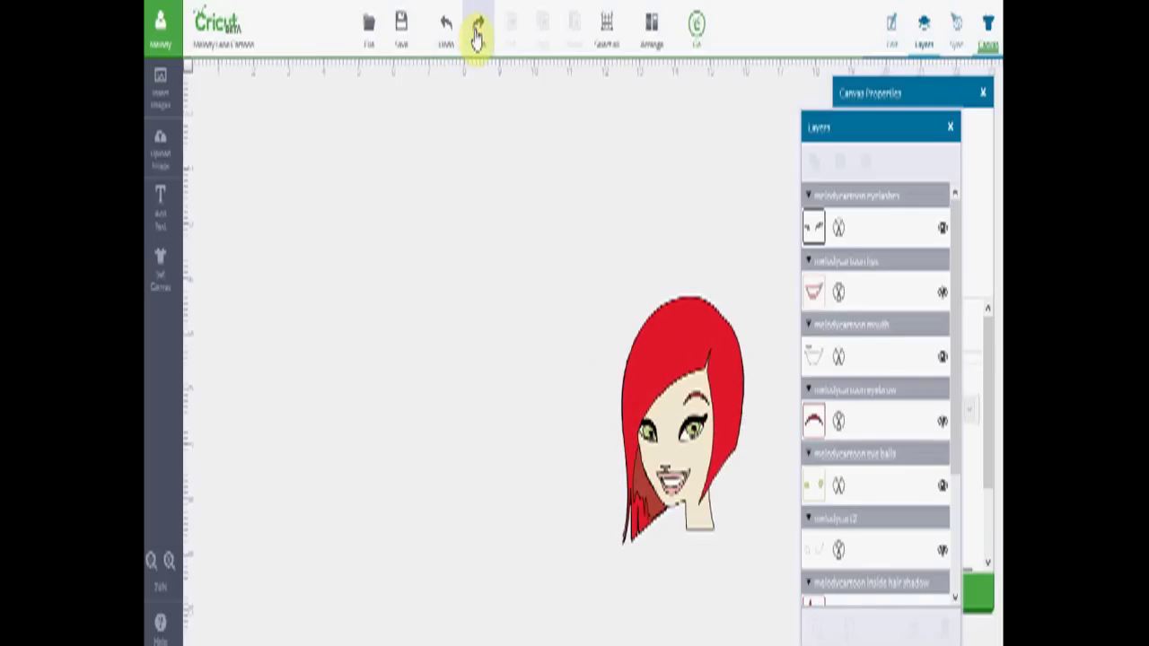
pyautogui.click(625, 254)
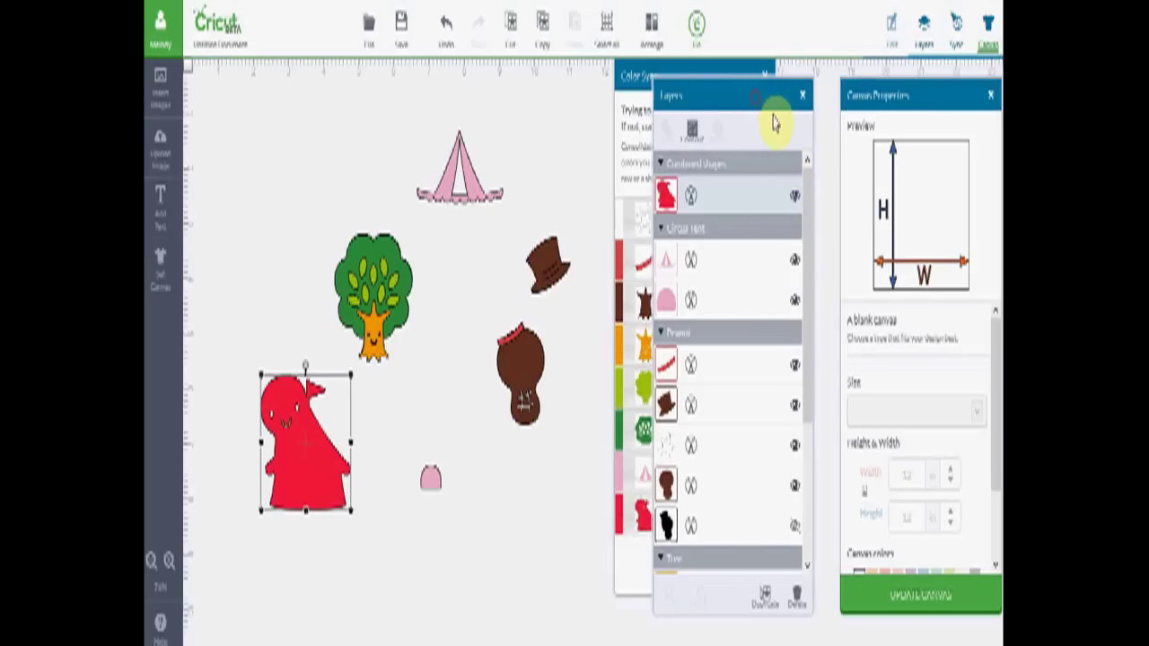
# Reposition the Layers and Color Sync panels and deselect the red shape.
pyautogui.moveTo(763, 99); pyautogui.dragTo(792, 114)
pyautogui.moveTo(706, 93)
pyautogui.mouseDown()
pyautogui.moveTo(737, 90)
pyautogui.moveTo(718, 92)
pyautogui.mouseUp()
pyautogui.click(580, 371)
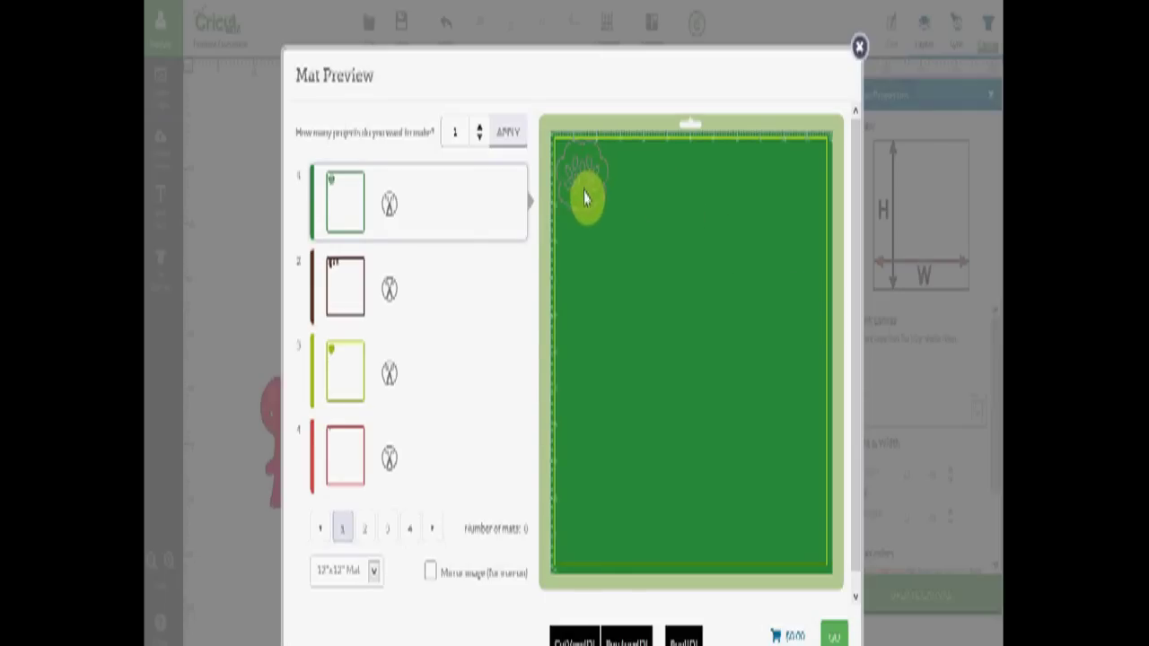
# Review all eight colour mats (brown, green, red, orange, red, nearly empty), then close Mat Preview.
pyautogui.click(350, 285)
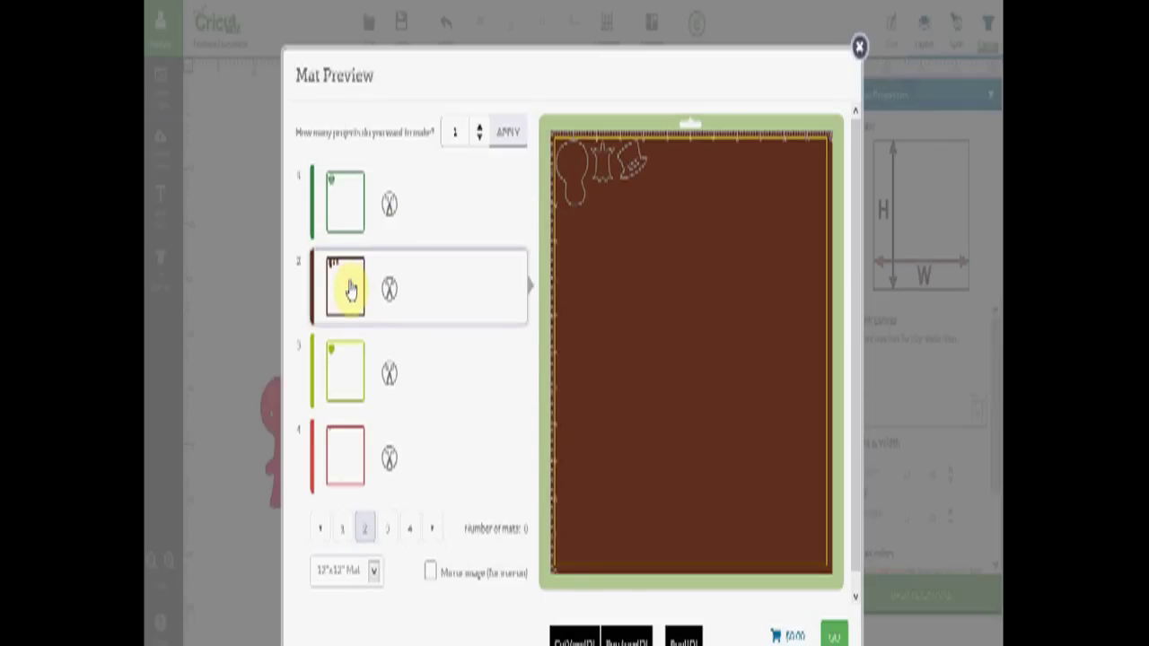
pyautogui.click(350, 368)
pyautogui.click(354, 452)
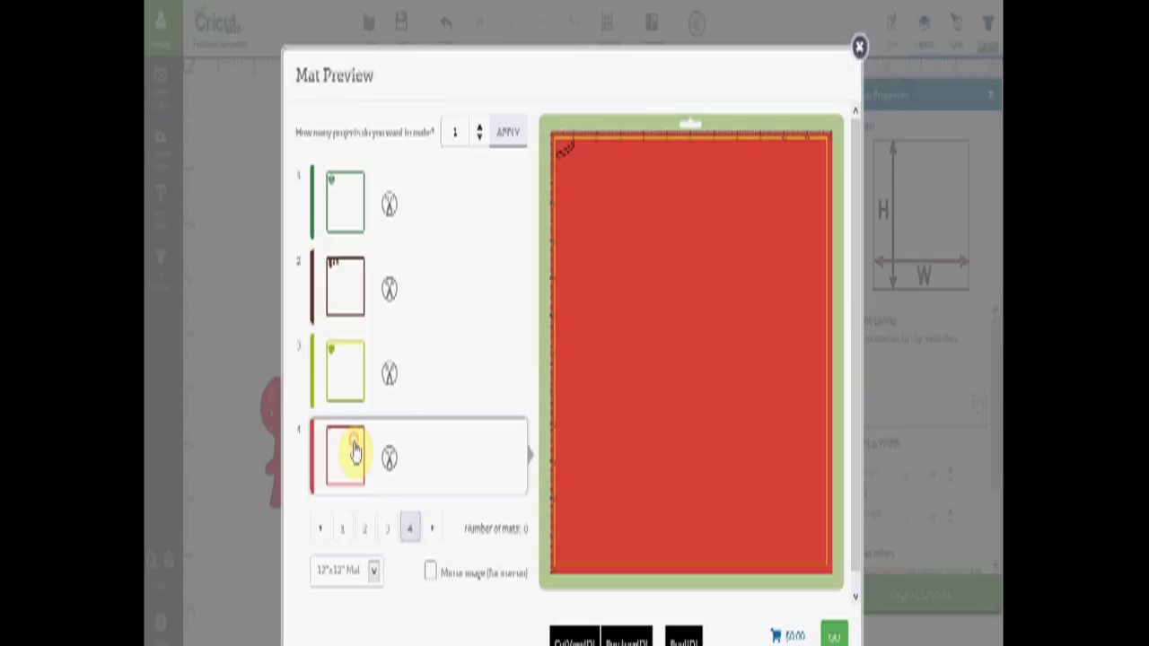
pyautogui.click(432, 531)
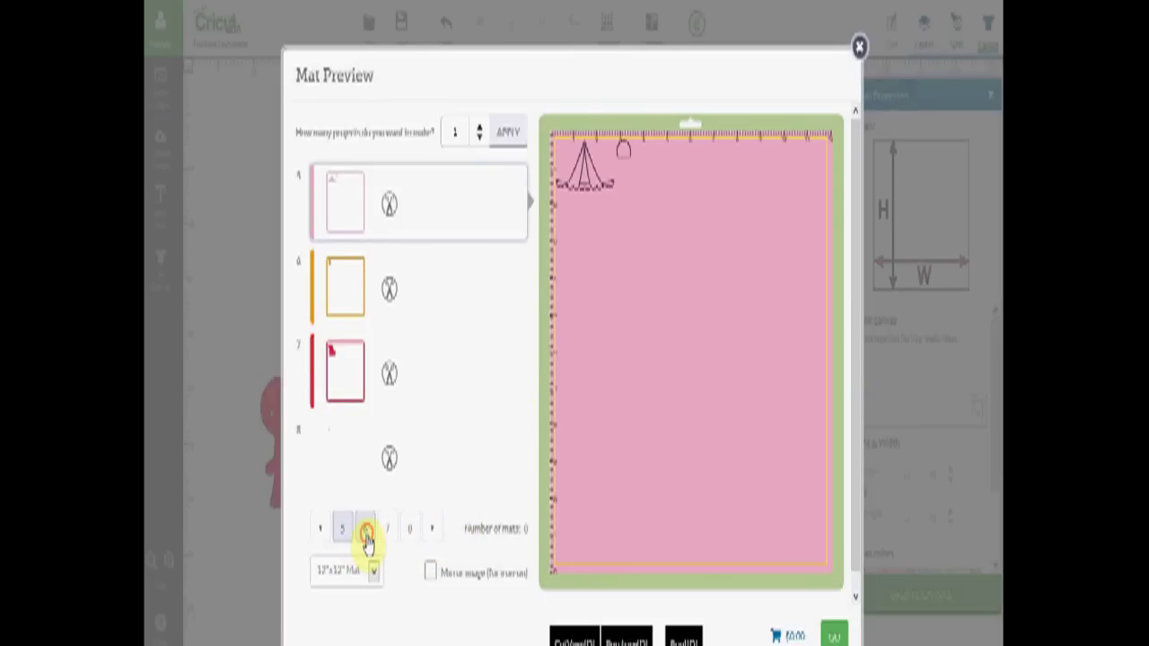
pyautogui.click(366, 531)
pyautogui.click(387, 531)
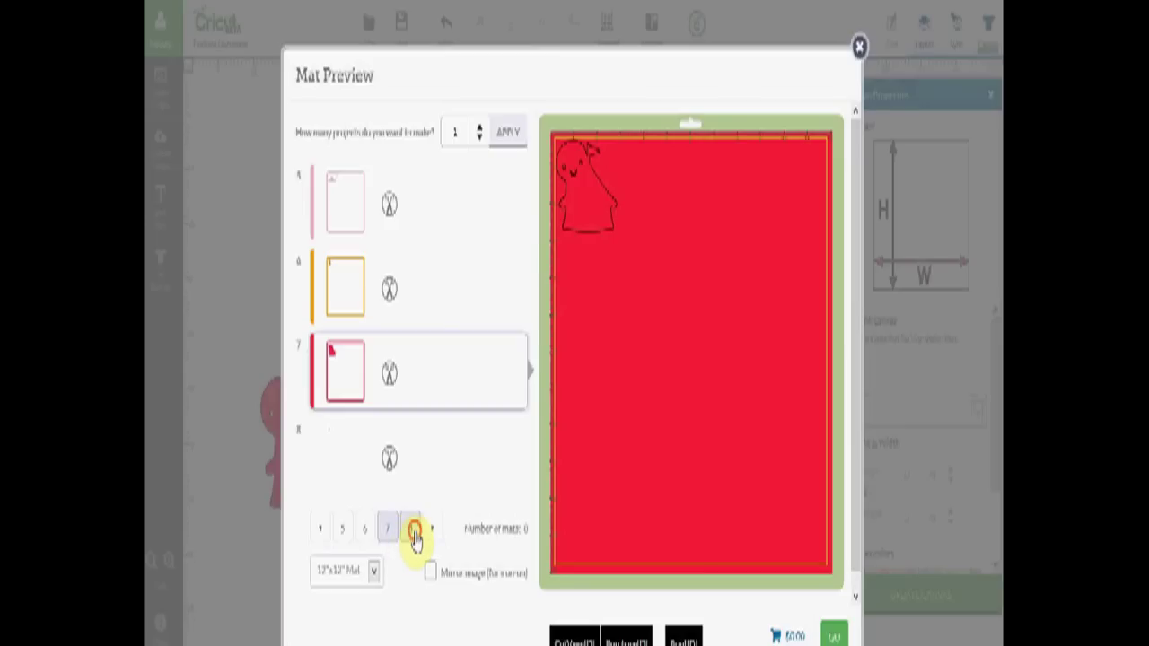
pyautogui.click(411, 529)
pyautogui.click(389, 532)
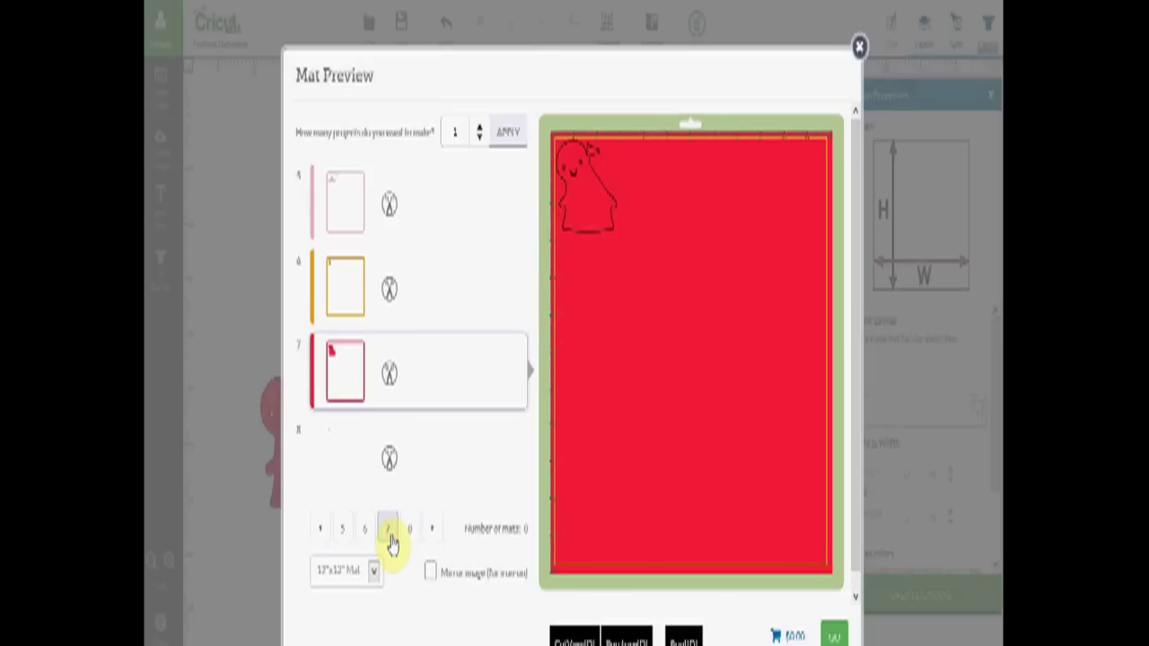
pyautogui.click(410, 530)
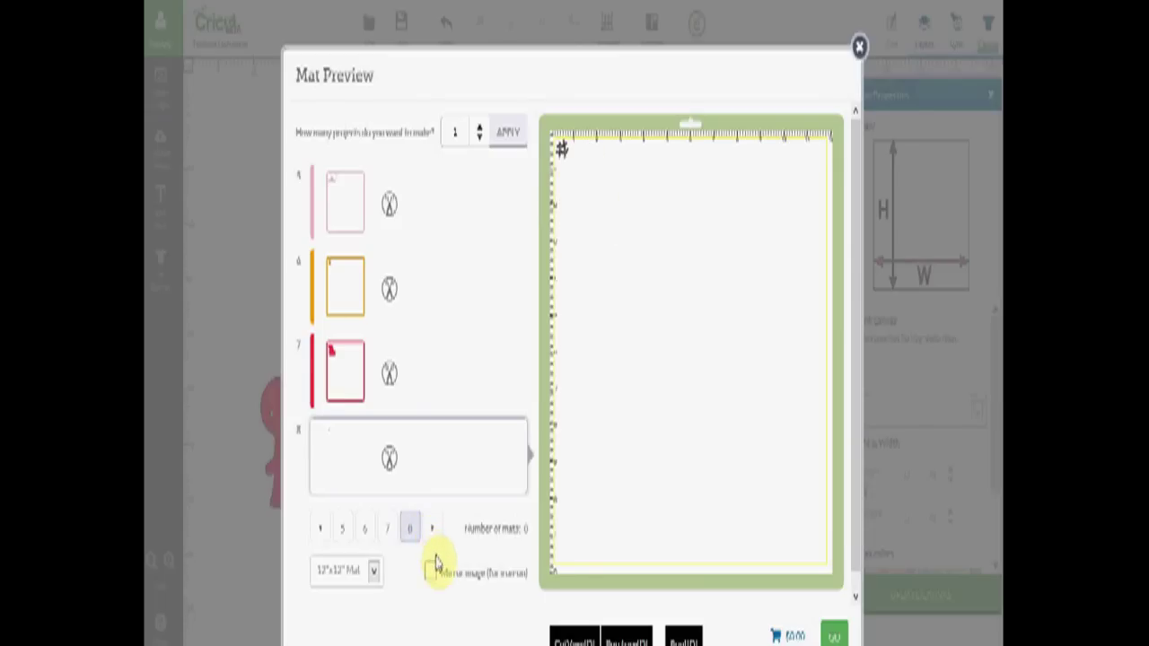
pyautogui.click(860, 49)
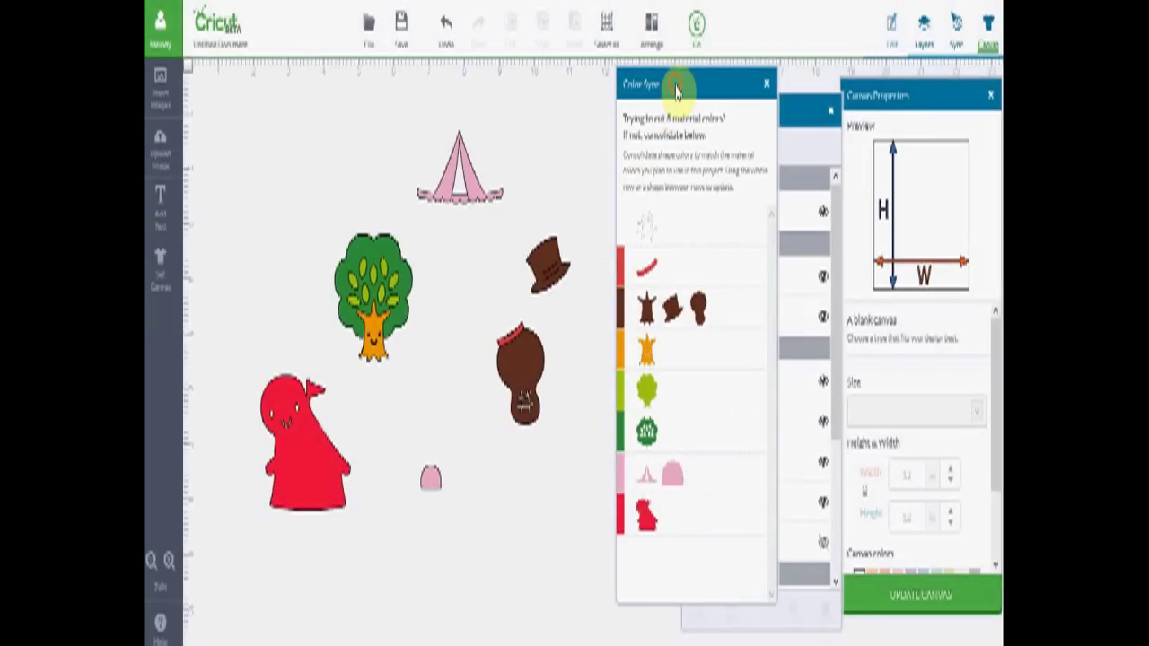
# Merge the red, orange, green, pink and white colour rows in Color Sync into brown.
pyautogui.moveTo(643, 529); pyautogui.dragTo(631, 310)
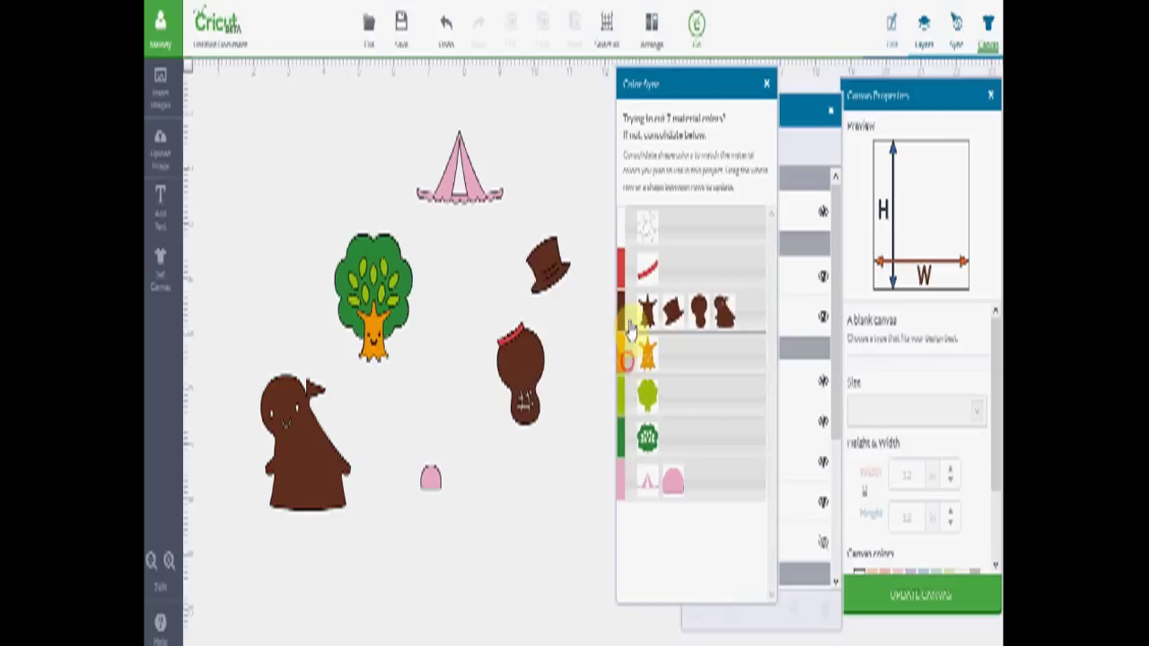
pyautogui.moveTo(628, 354); pyautogui.dragTo(631, 323)
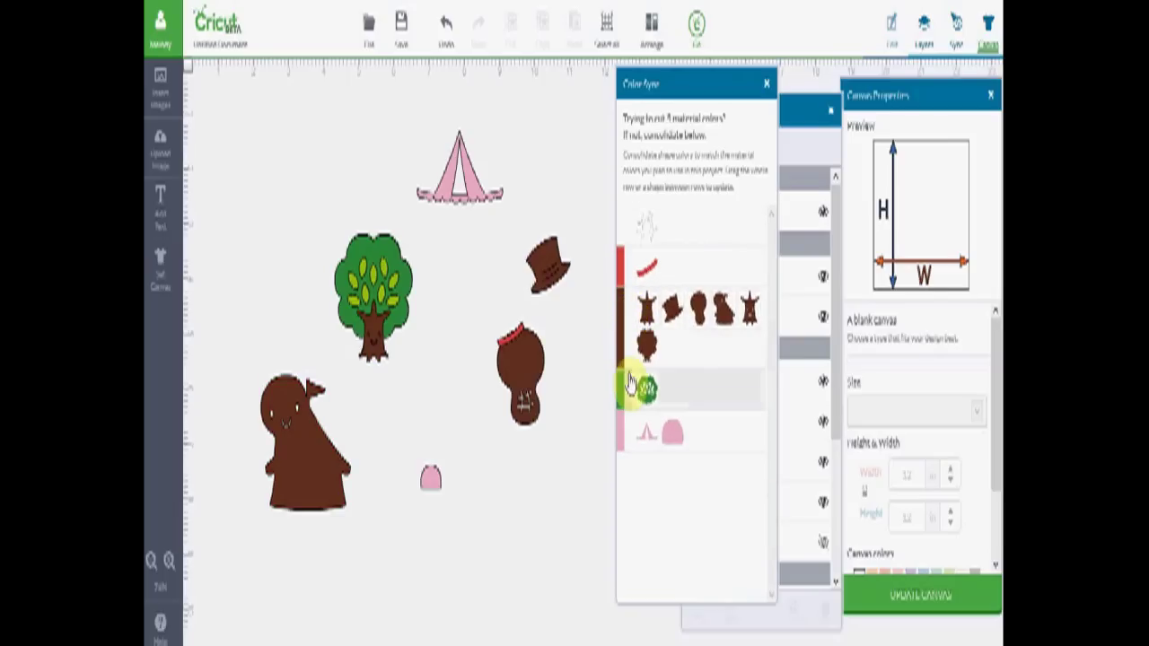
pyautogui.moveTo(628, 390); pyautogui.dragTo(633, 346)
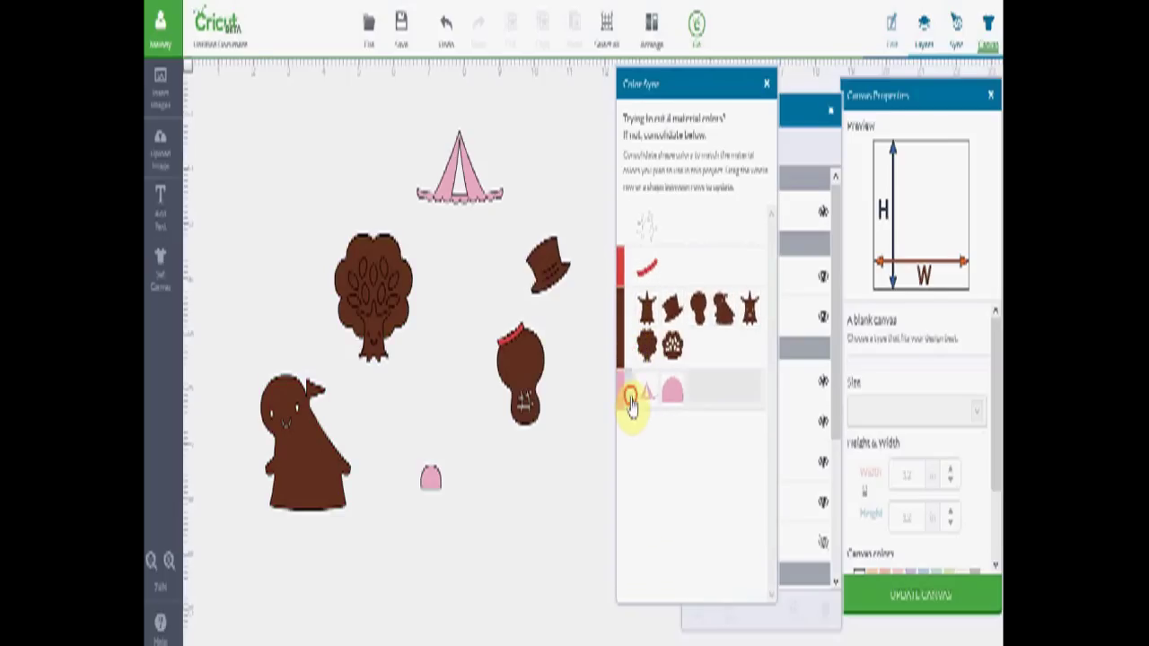
pyautogui.moveTo(629, 397); pyautogui.dragTo(631, 310)
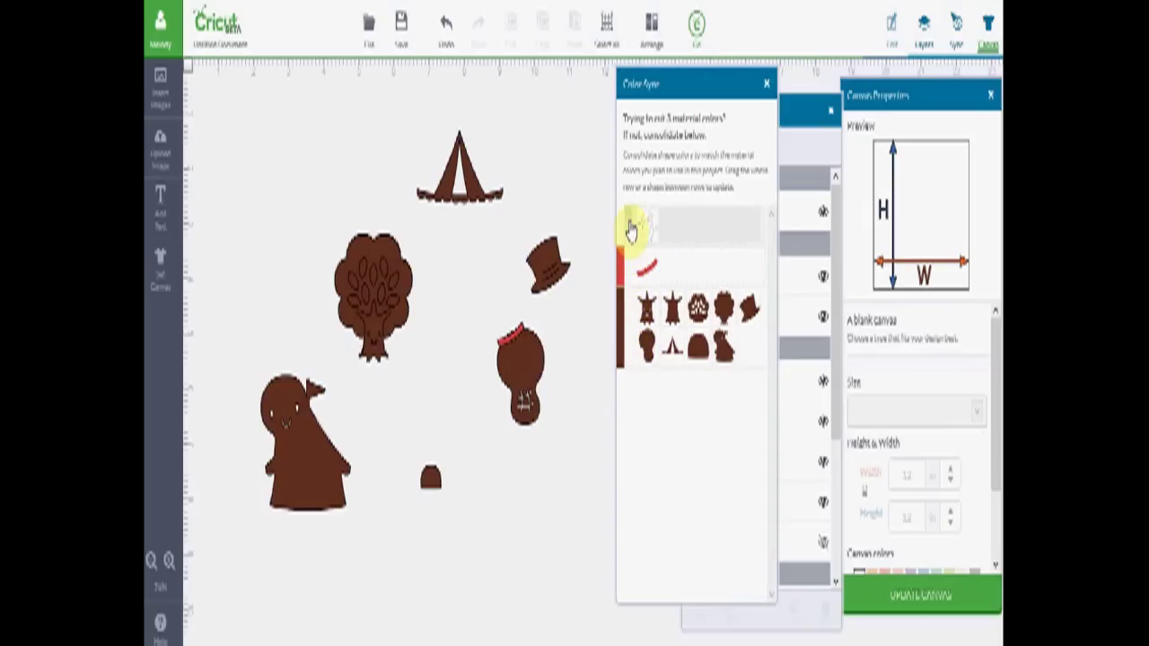
pyautogui.moveTo(629, 226); pyautogui.dragTo(648, 305)
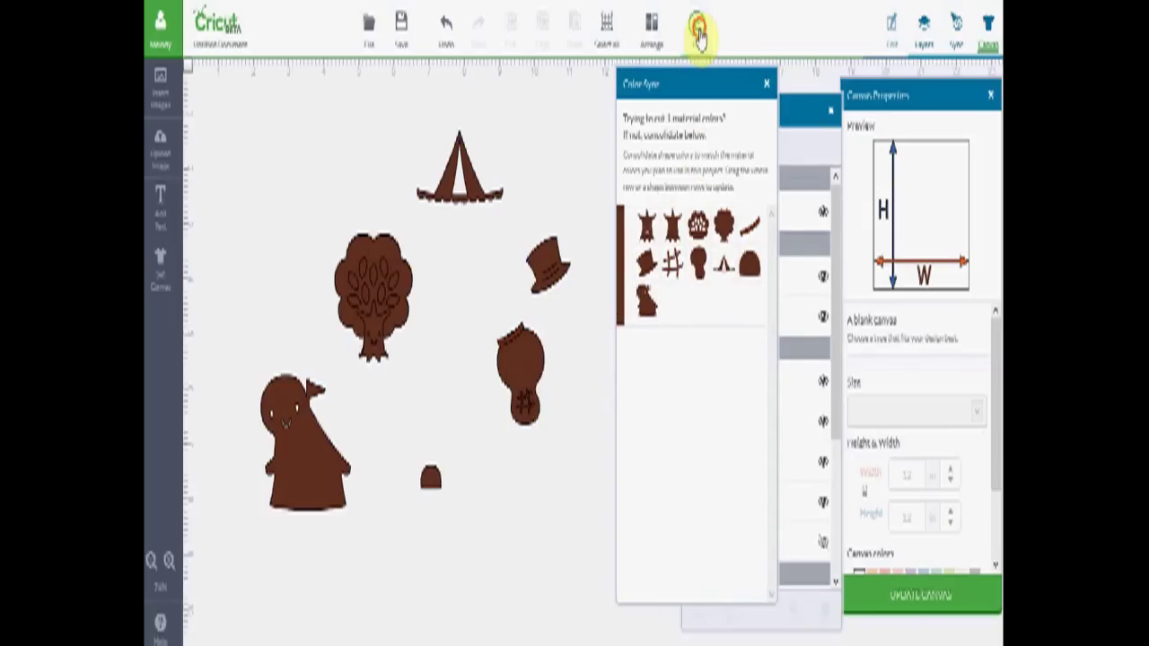
pyautogui.click(698, 36)
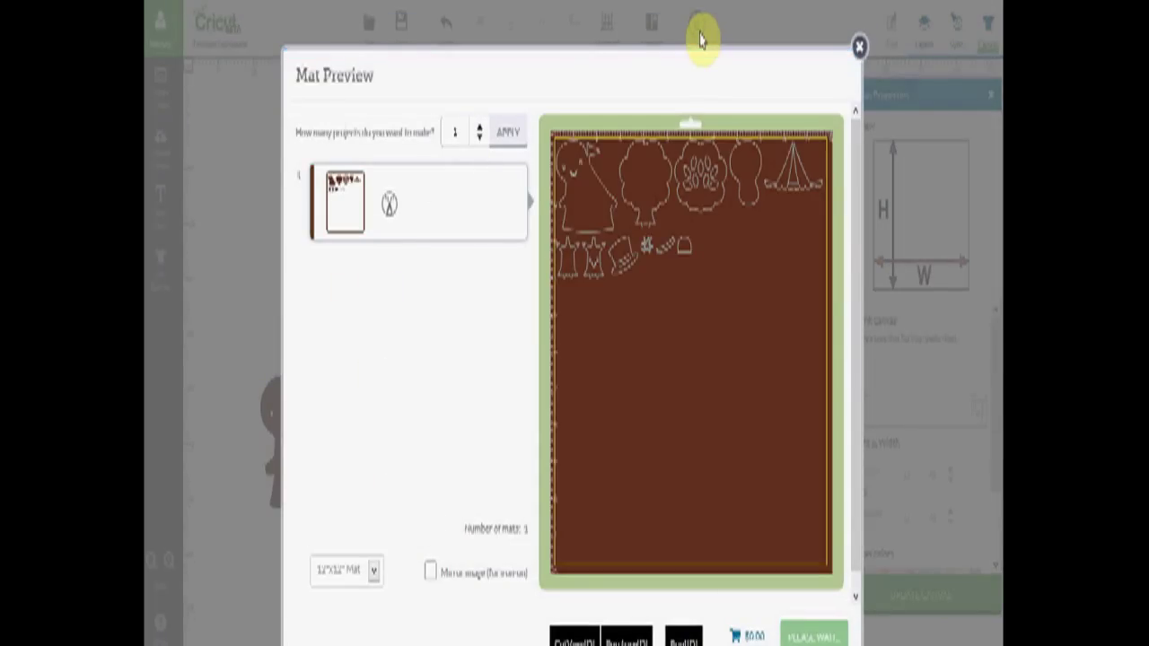
# On Mat 1, spread out the tree, gingerbread figure, hat and small shape.
pyautogui.moveTo(670, 185); pyautogui.dragTo(798, 302)
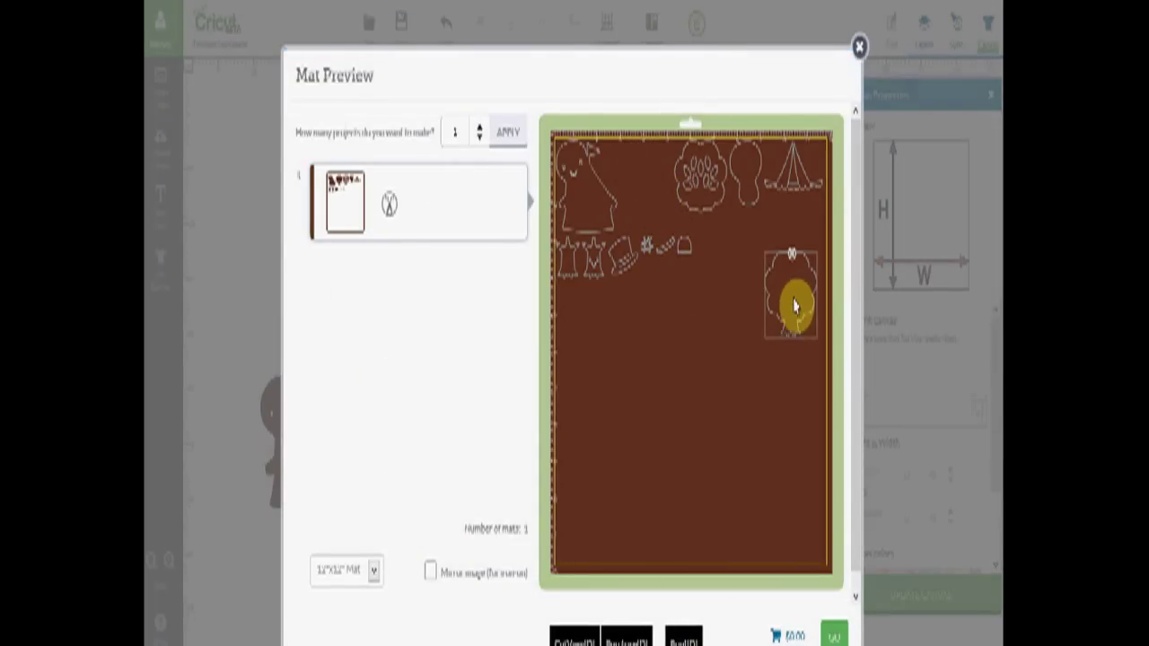
pyautogui.click(609, 204)
pyautogui.moveTo(650, 286); pyautogui.dragTo(584, 542)
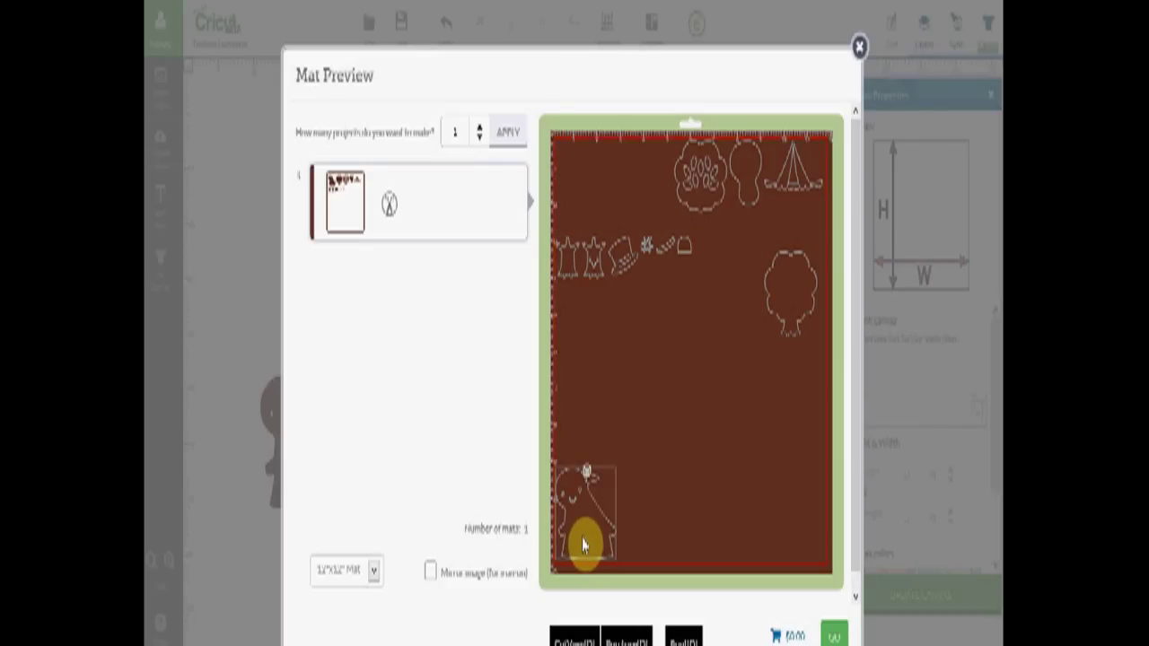
pyautogui.click(623, 260)
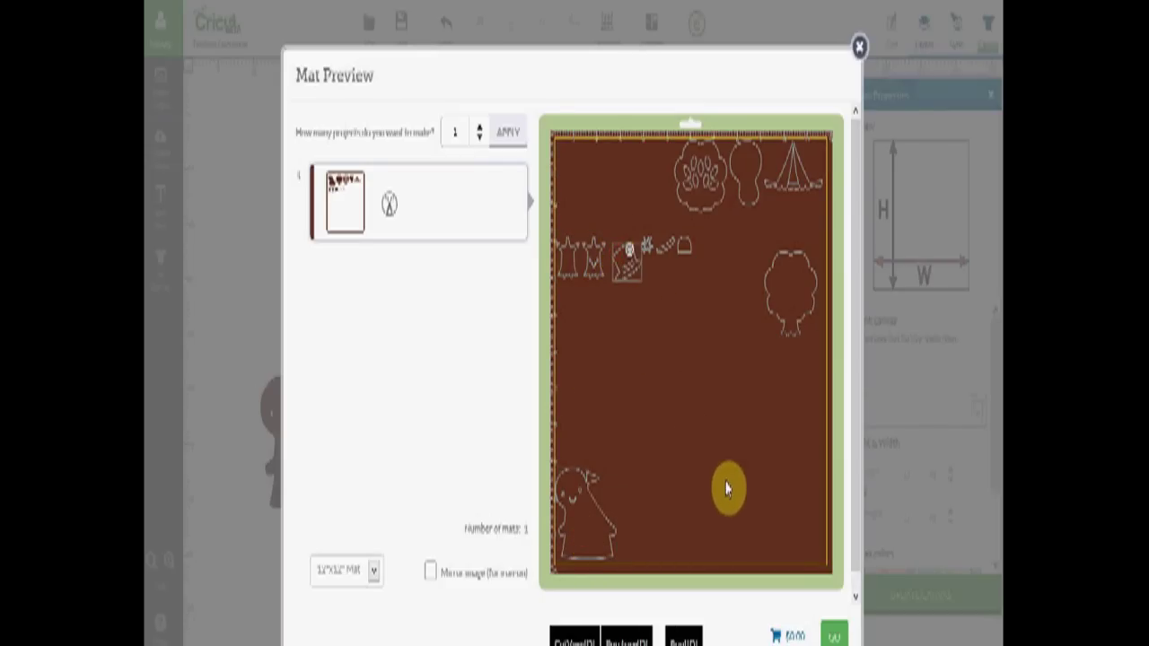
pyautogui.moveTo(793, 525); pyautogui.dragTo(791, 508)
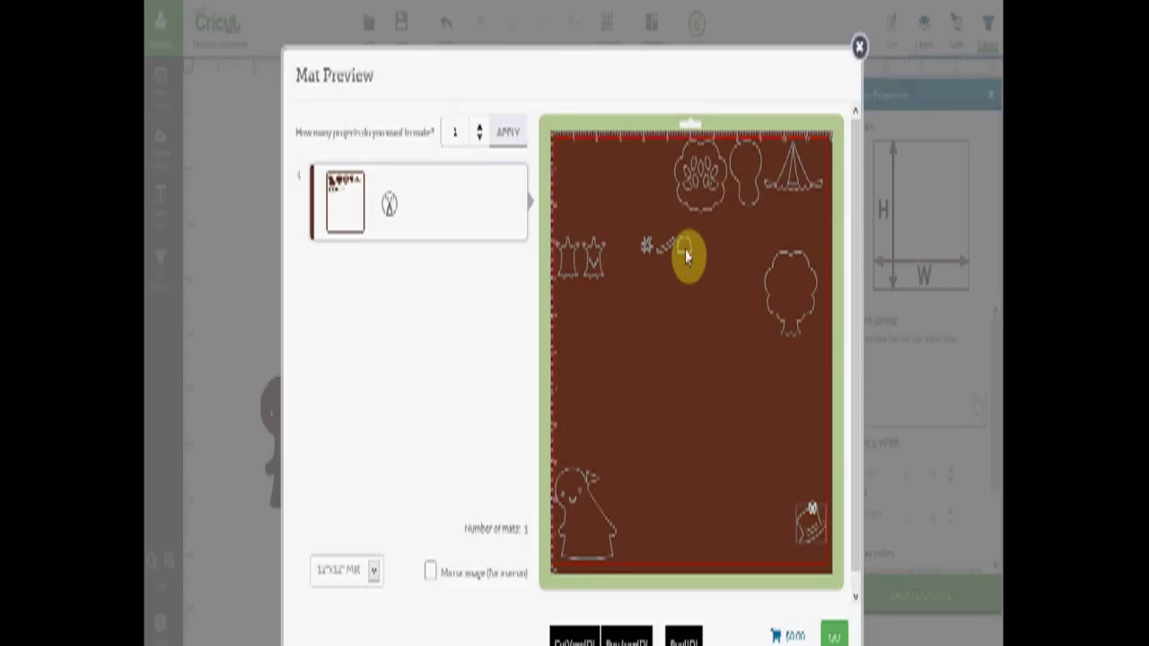
pyautogui.moveTo(688, 257); pyautogui.dragTo(702, 371)
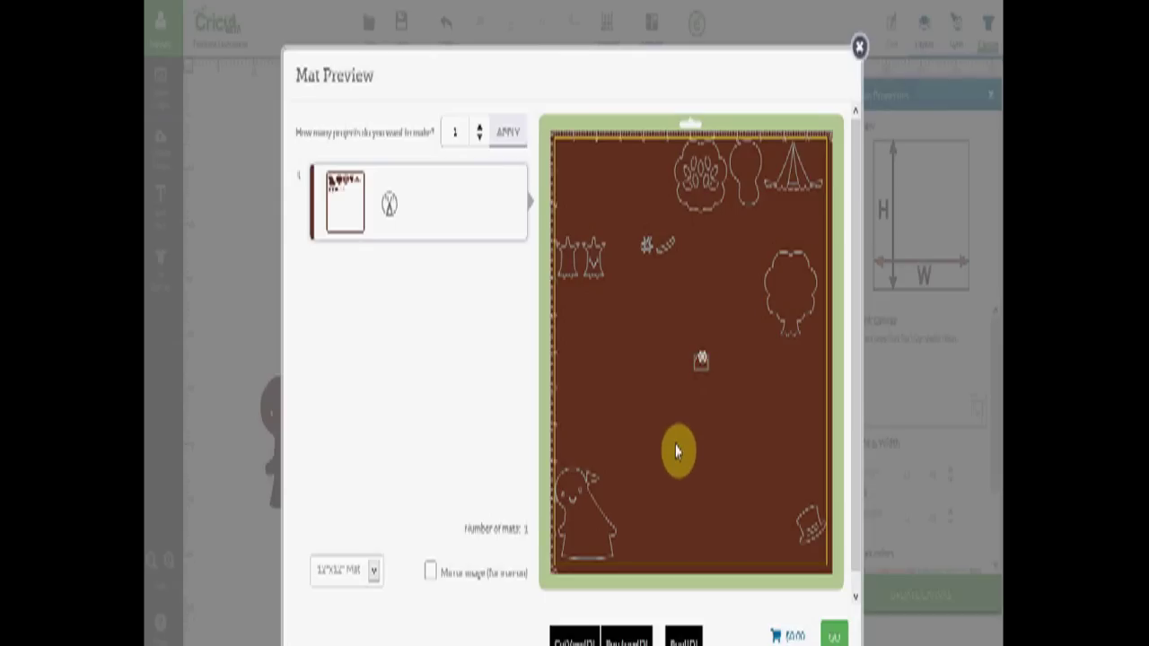
pyautogui.click(602, 637)
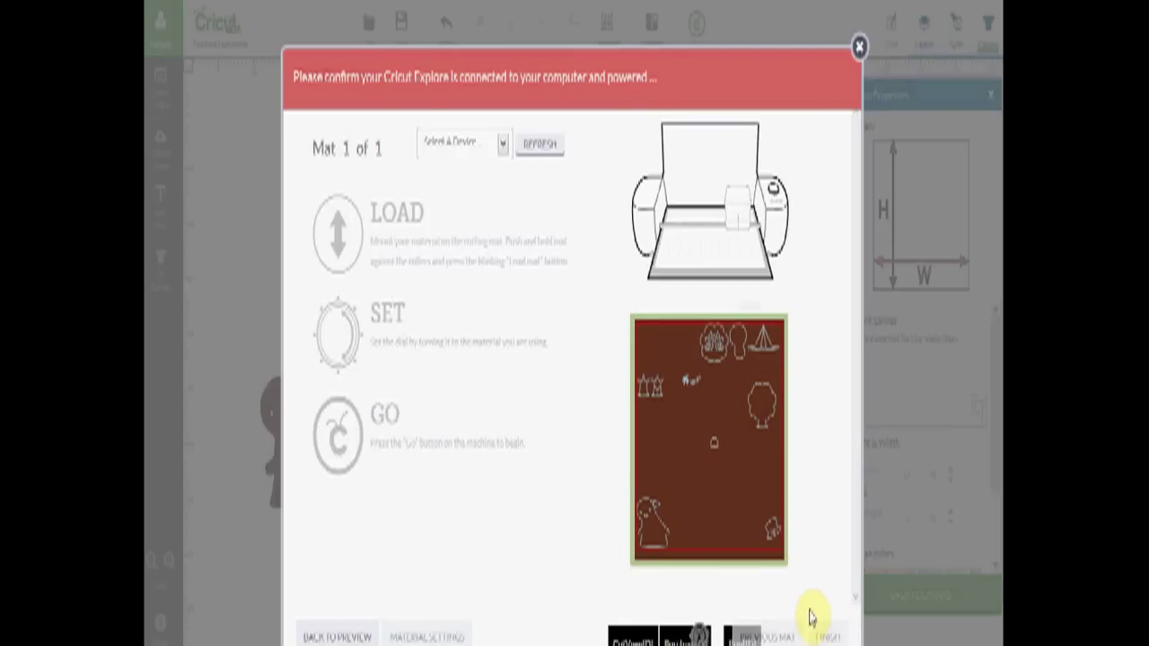
# Dismiss the machine-connection warning and close the cut preview.
pyautogui.click(827, 640)
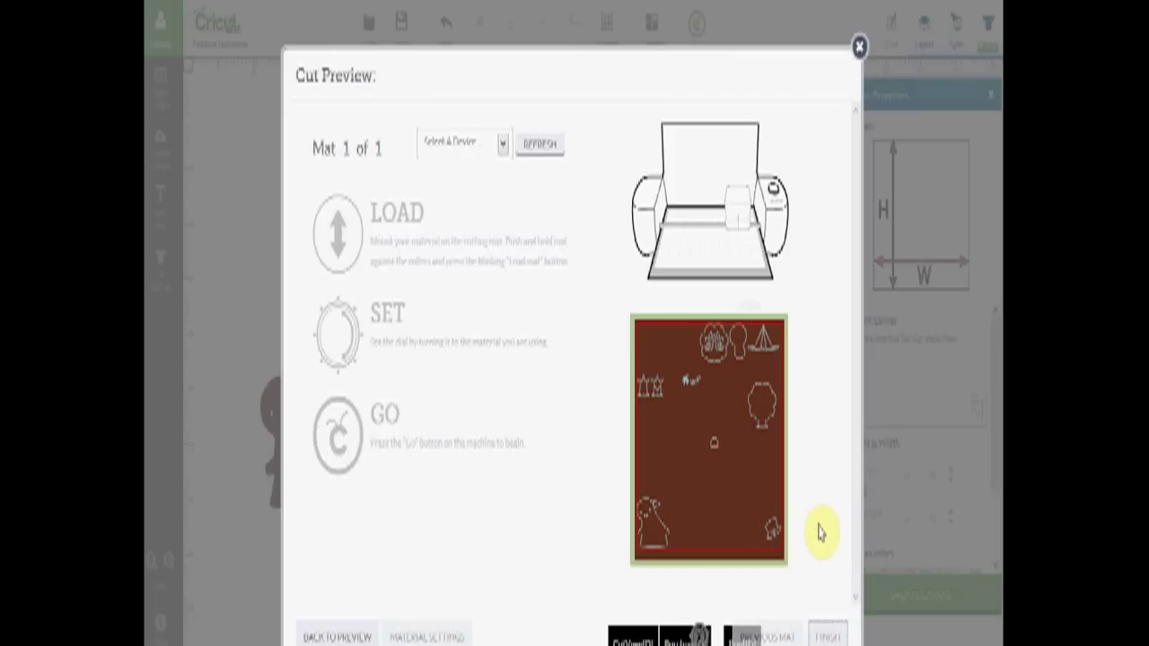
pyautogui.click(858, 50)
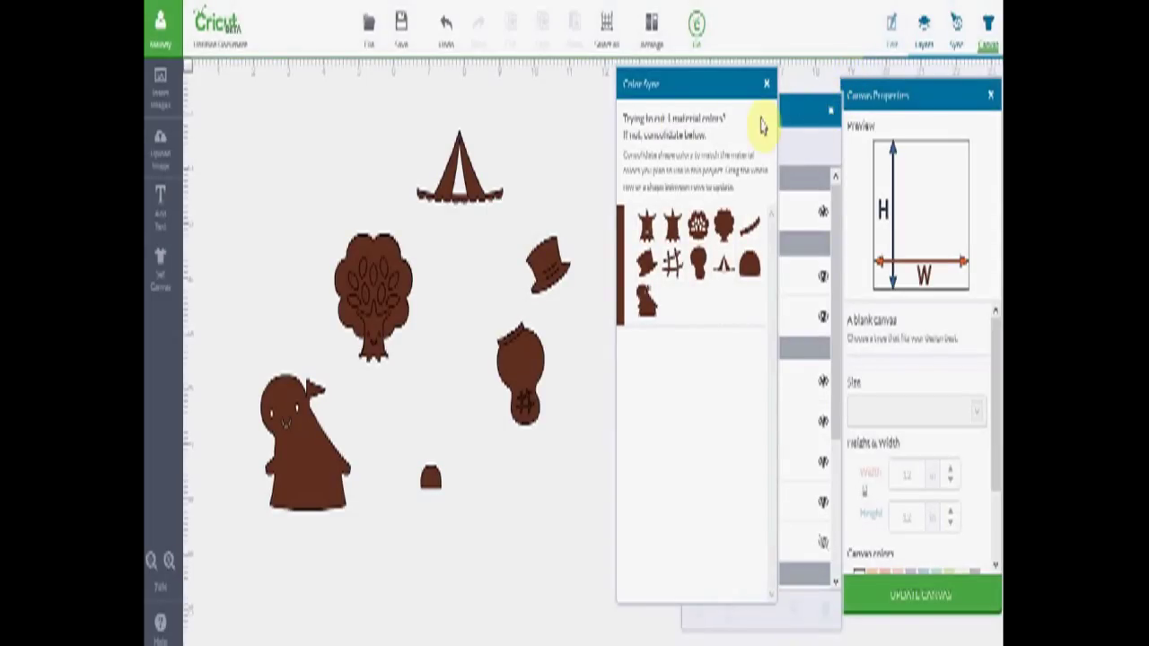